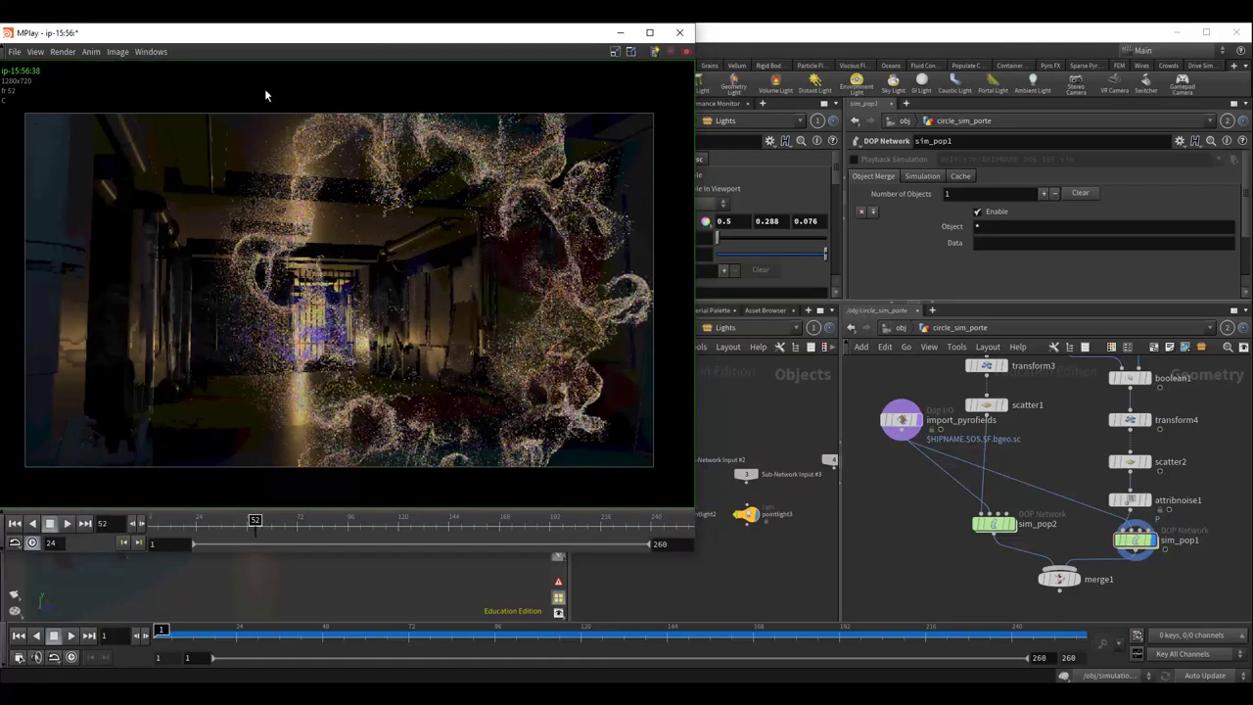
Close the flipbook, return to /obj and widen the network panes with all nodes framed.
{"action": "left_click", "coordinate": [620, 32]}
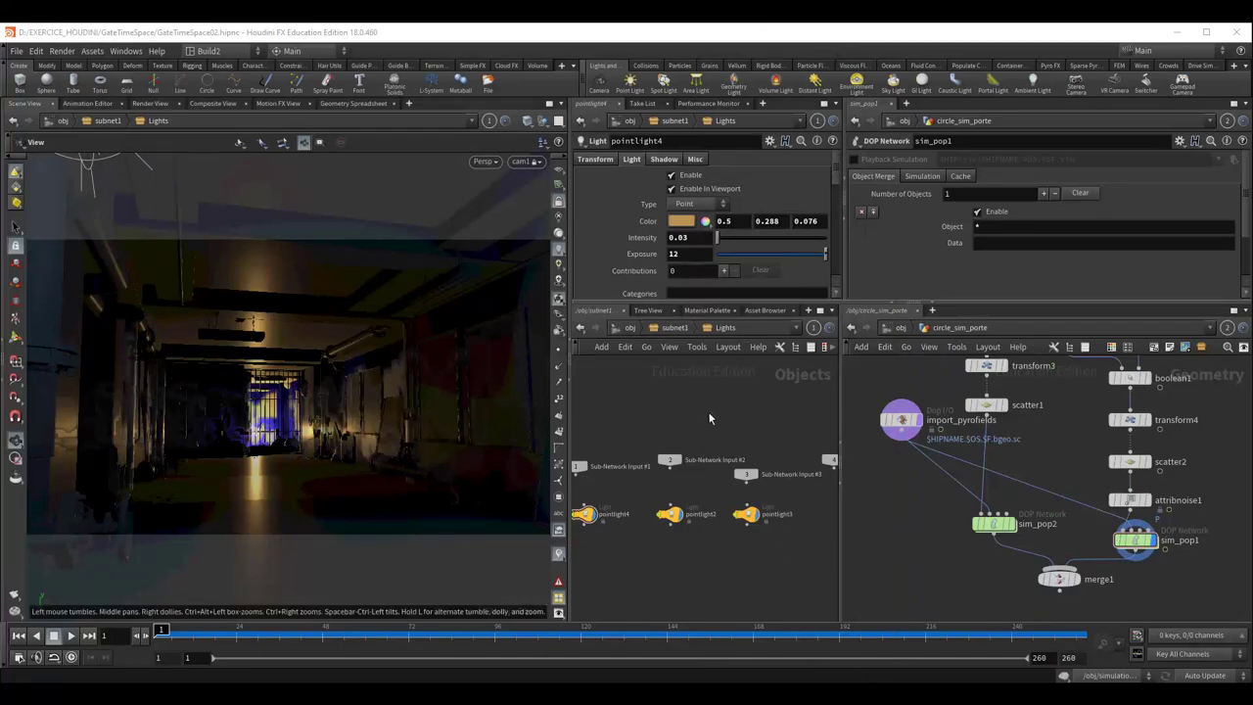
{"action": "key", "text": "u"}
{"action": "key", "text": "u"}
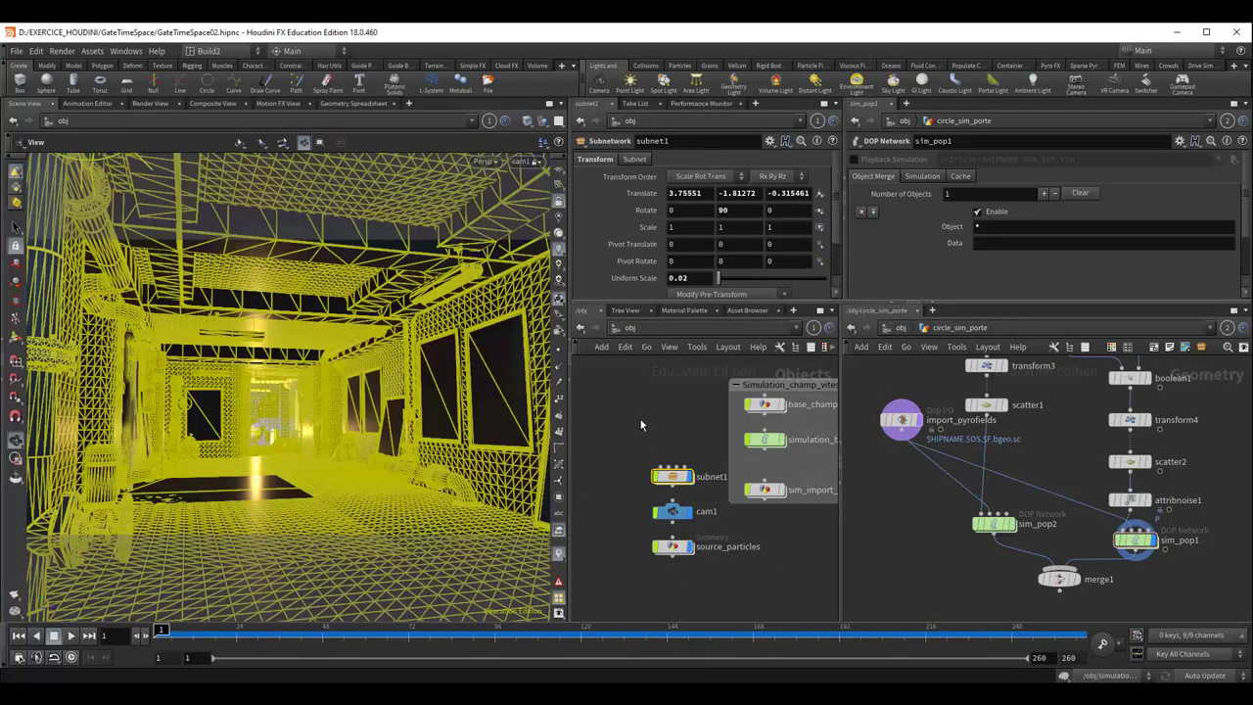
{"action": "left_click", "coordinate": [732, 522]}
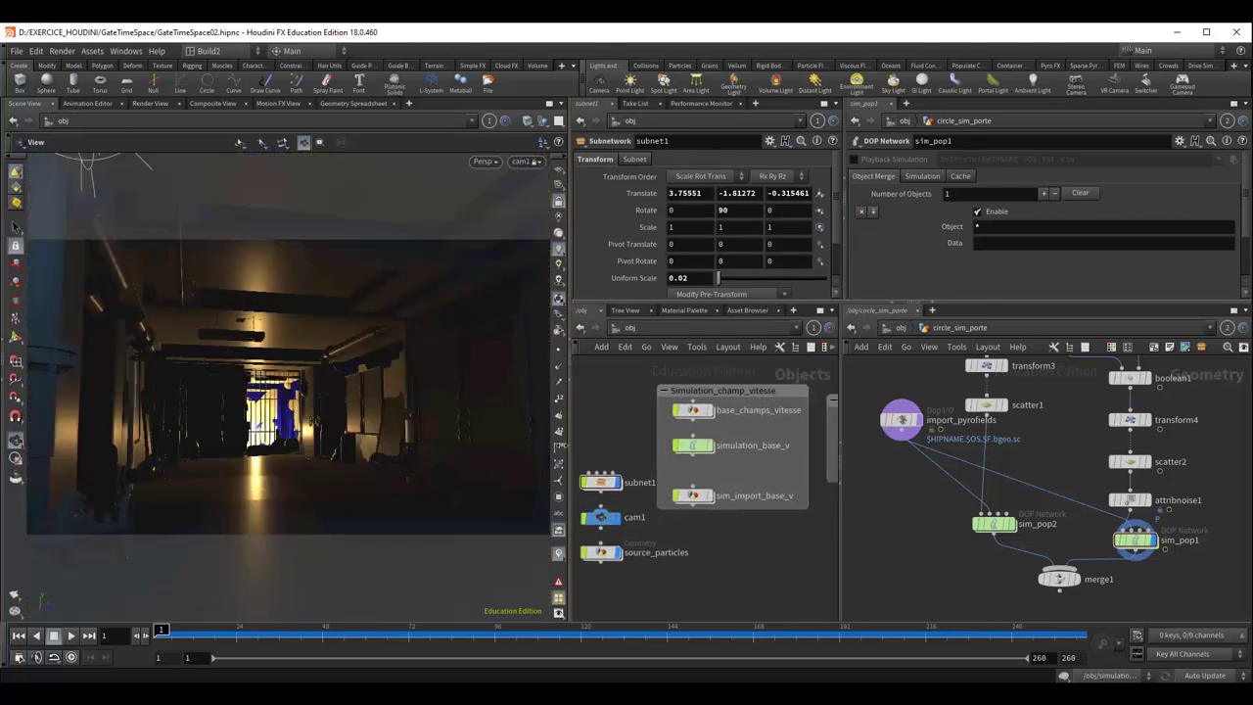
{"action": "left_click_drag", "start_coordinate": [570, 461], "coordinate": [468, 461]}
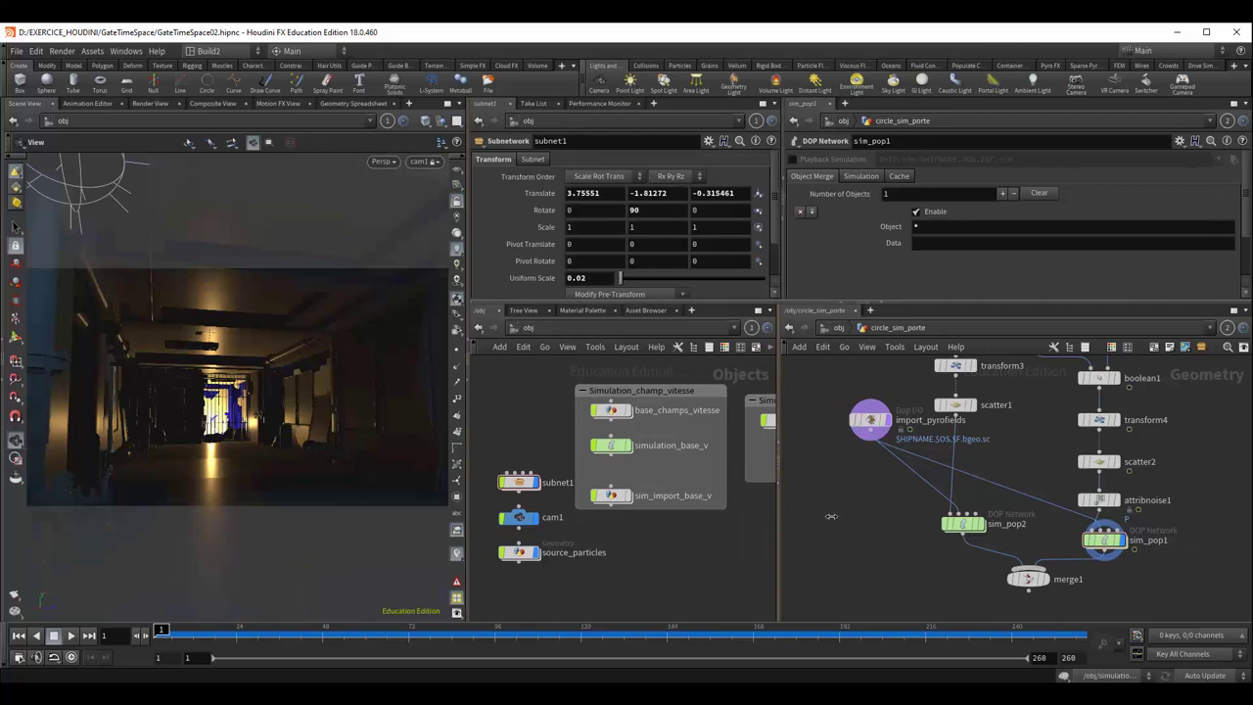
{"action": "left_click_drag", "start_coordinate": [830, 516], "coordinate": [882, 516]}
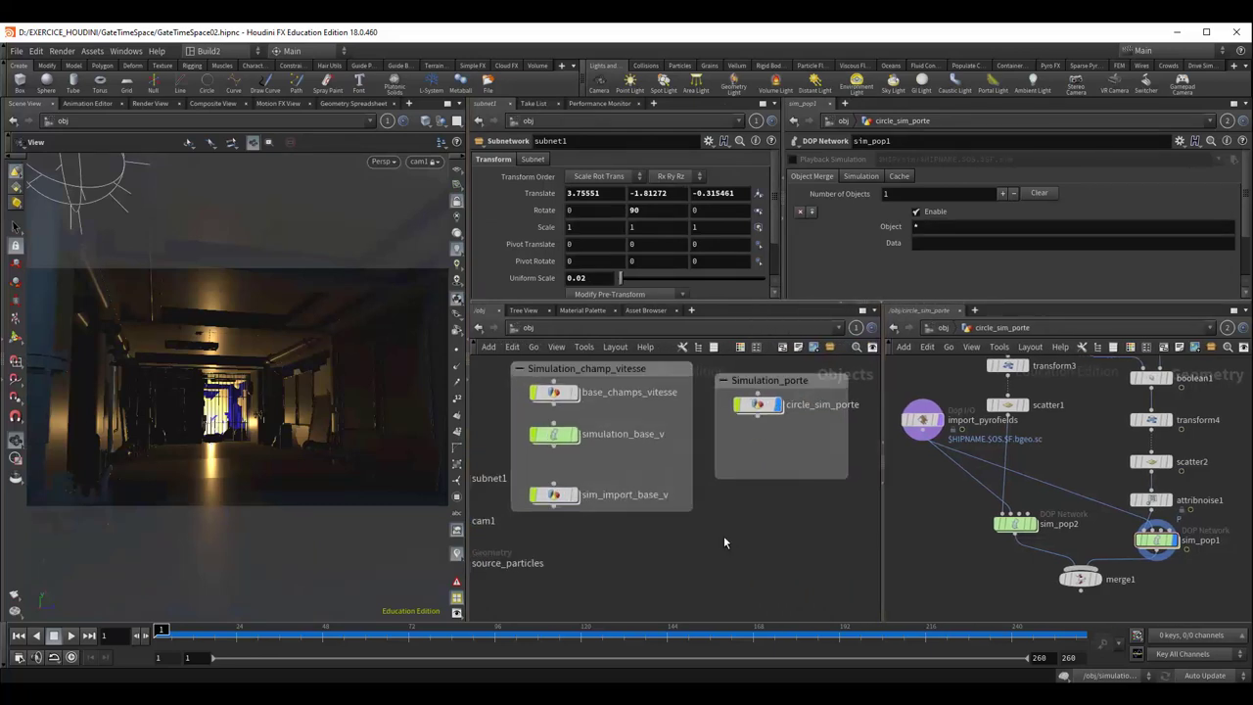
{"action": "key", "text": "h"}
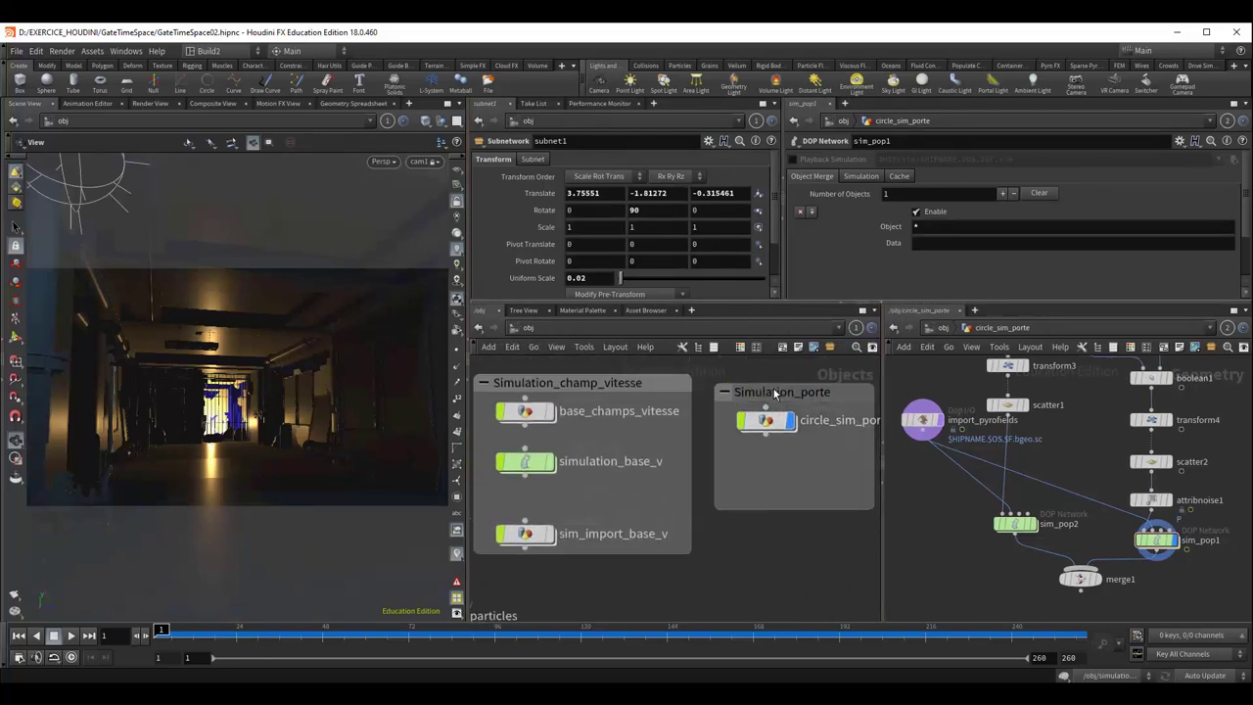
{"action": "left_click_drag", "start_coordinate": [774, 394], "coordinate": [771, 385]}
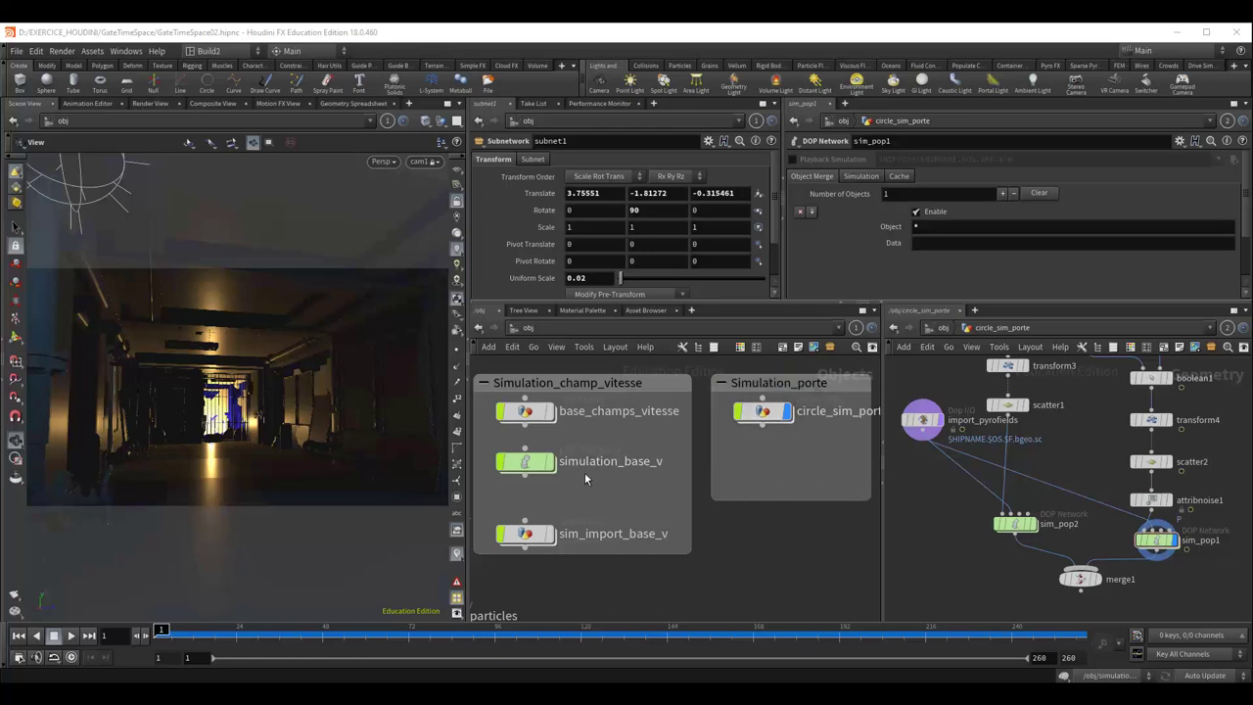
Hide the subnet1 environment and tumble the viewport off the cam1 view.
{"action": "middle_click_drag", "start_coordinate": [641, 605], "coordinate": [830, 559]}
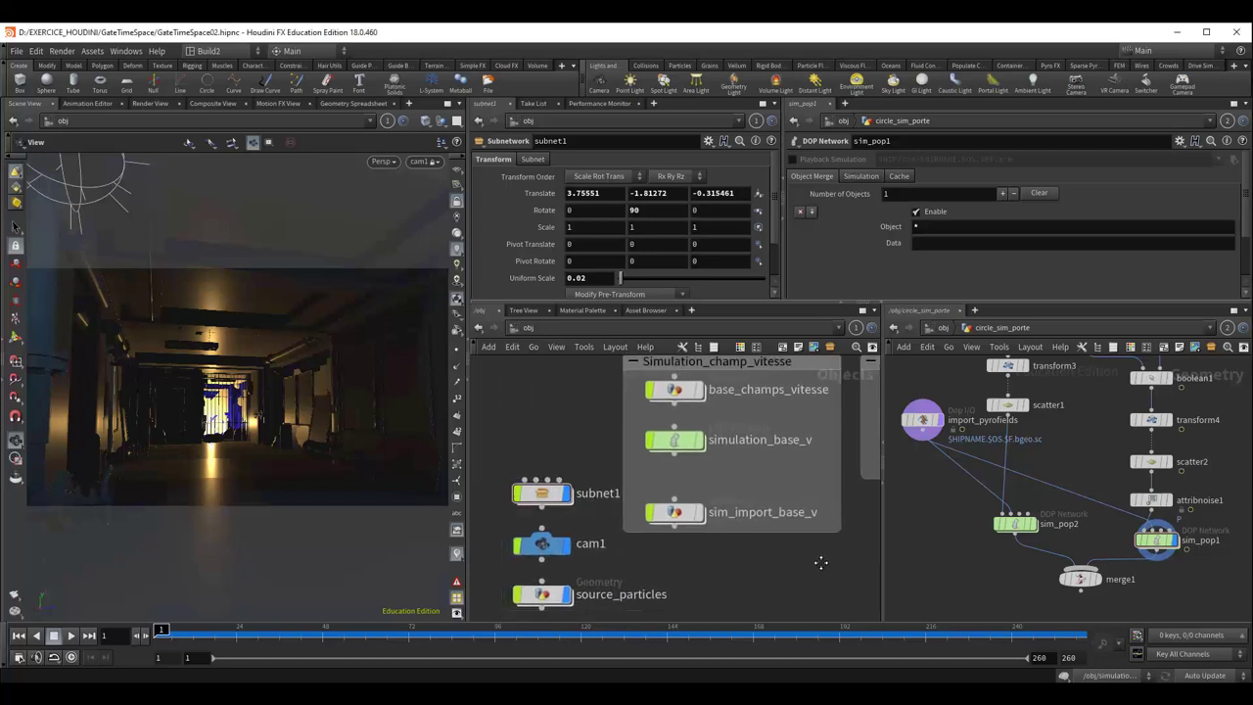
{"action": "left_click", "coordinate": [603, 471]}
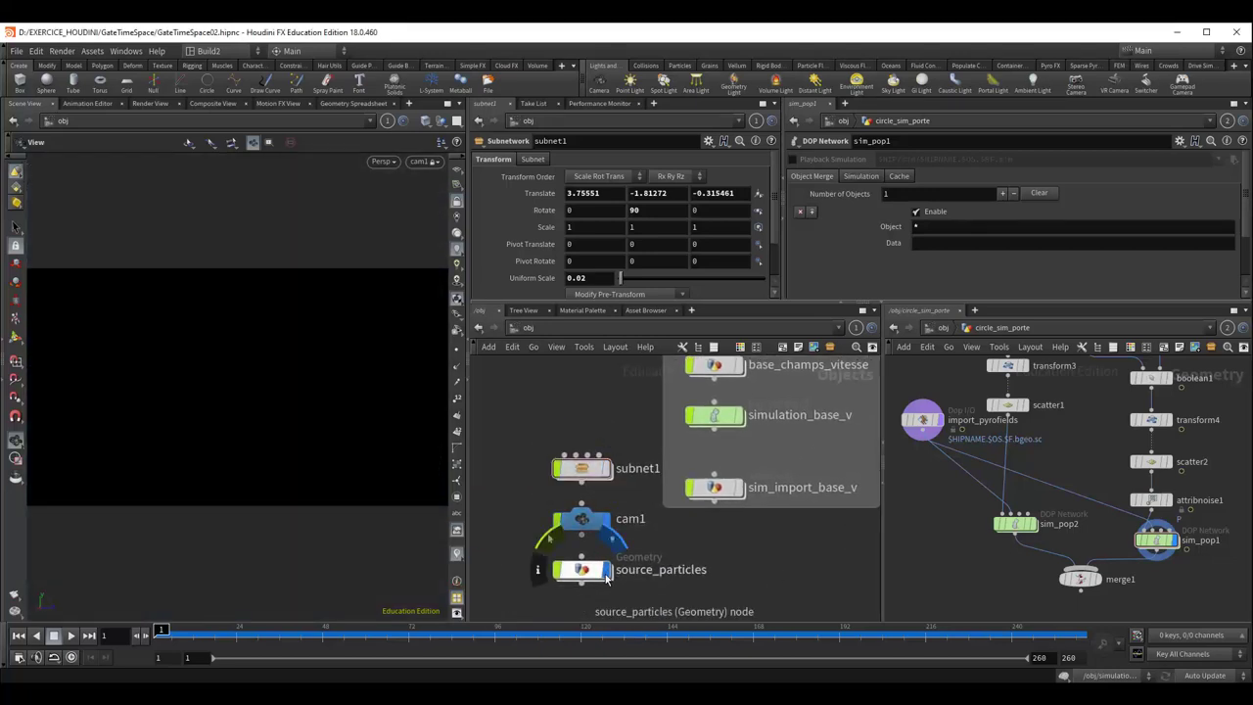
{"action": "middle_click_drag", "start_coordinate": [721, 548], "coordinate": [579, 592]}
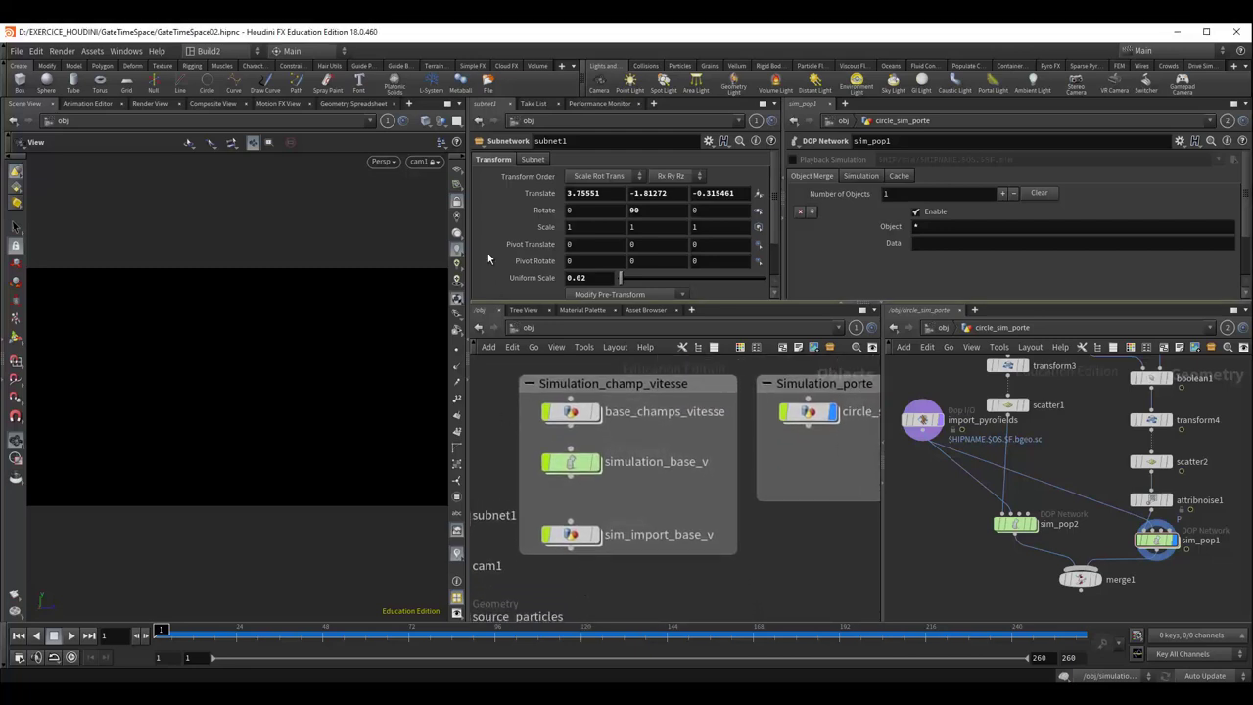
{"action": "left_click", "coordinate": [420, 166]}
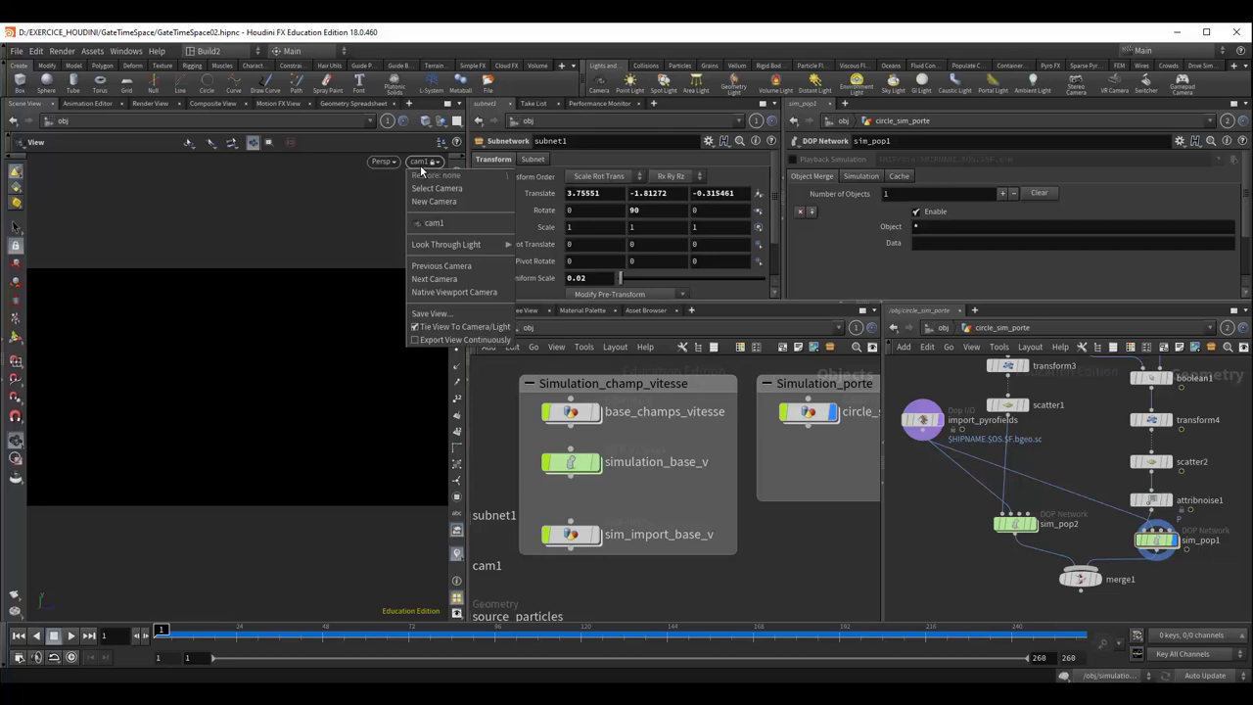
{"action": "left_click", "coordinate": [420, 164]}
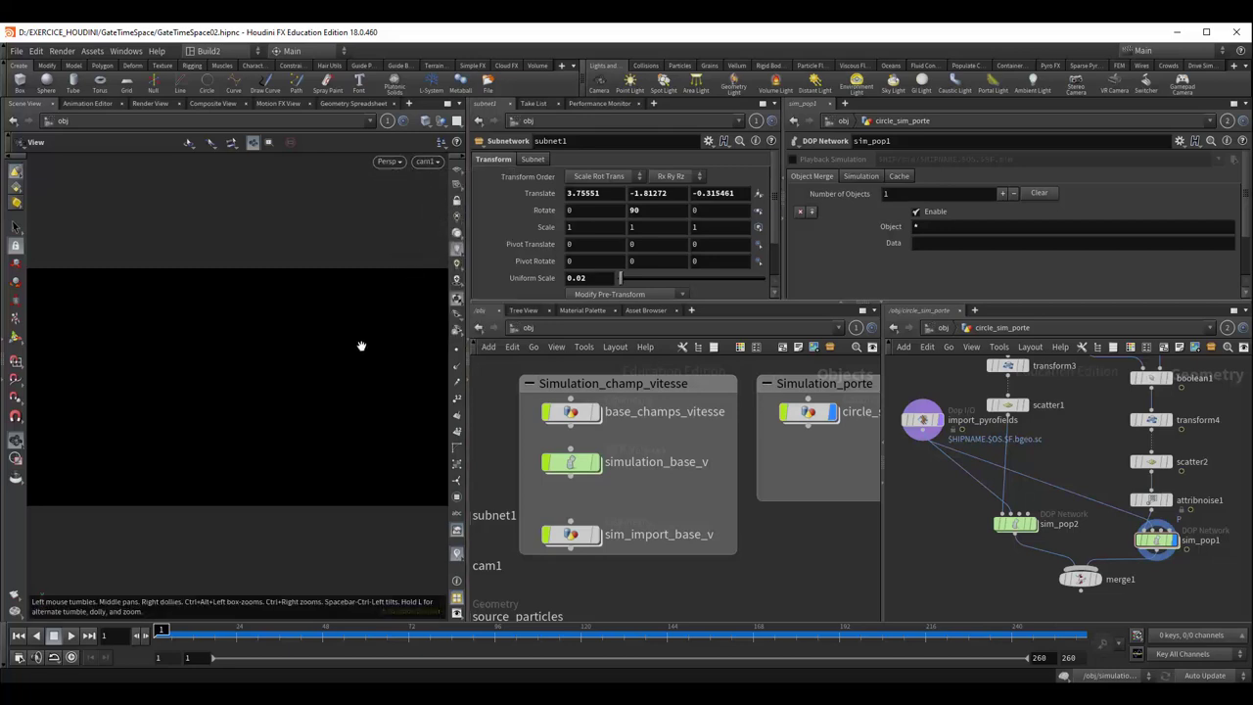
{"action": "left_click_drag", "start_coordinate": [362, 355], "coordinate": [355, 358]}
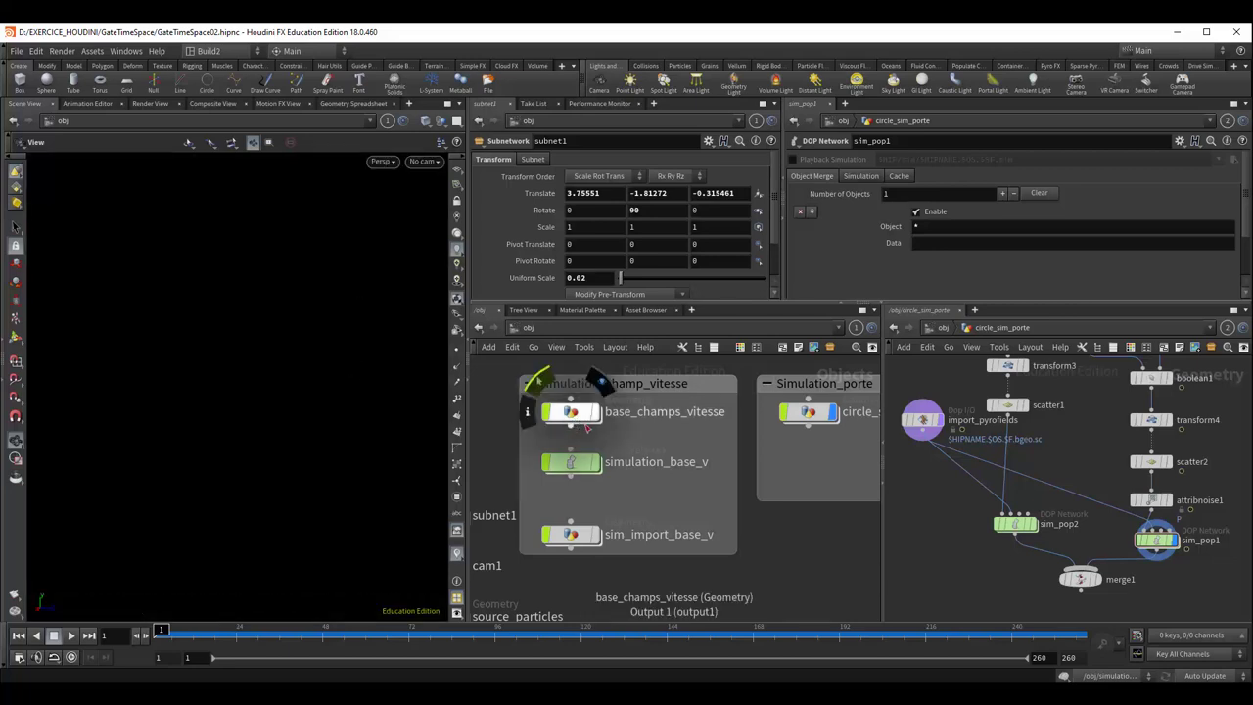
{"action": "mouse_move", "coordinate": [572, 412]}
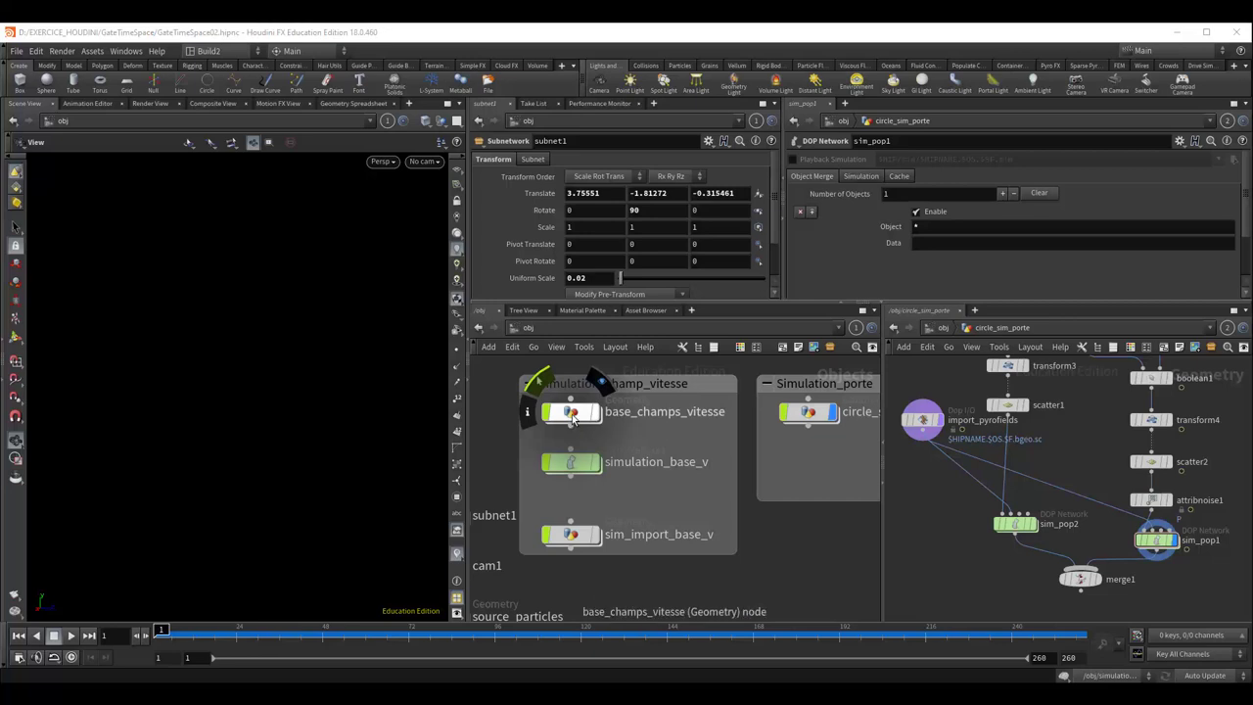
Enter base_champs_vitesse and display sphere1's output in the viewport.
{"action": "left_click", "coordinate": [574, 416]}
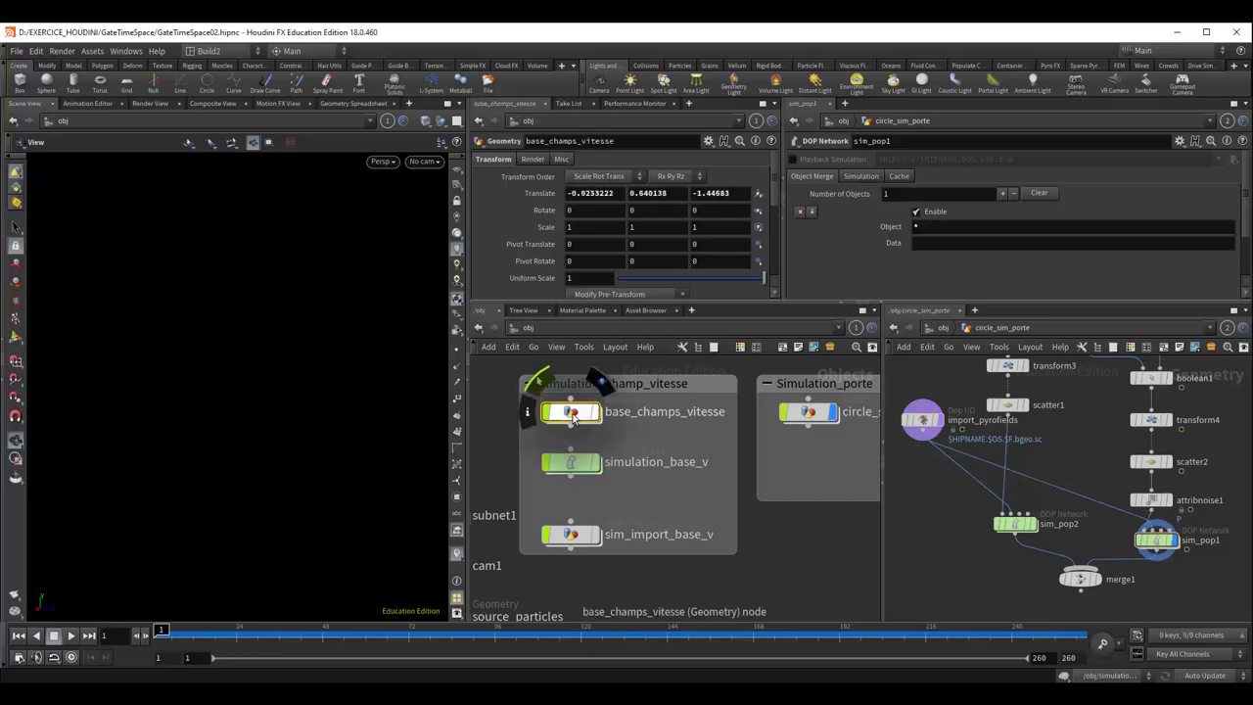
{"action": "double_click", "coordinate": [574, 415]}
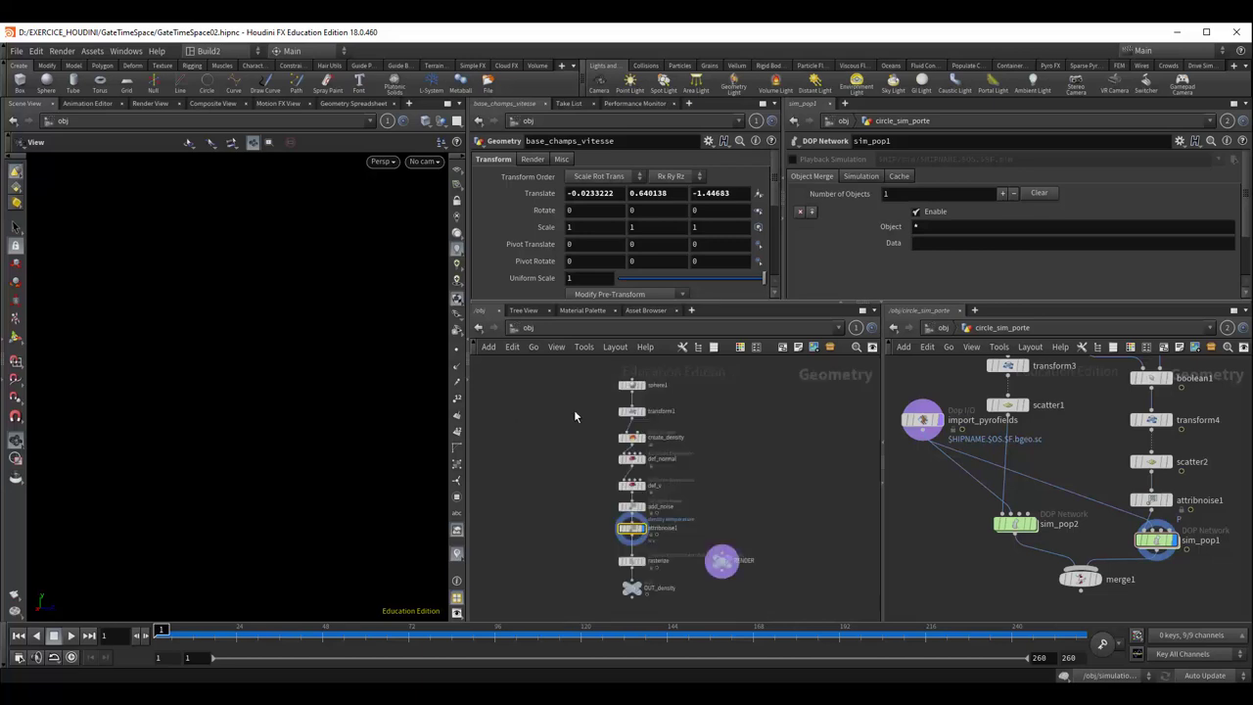
{"action": "scroll", "coordinate": [556, 471], "scroll_direction": "down", "scroll_amount": 2}
{"action": "scroll", "coordinate": [556, 470], "scroll_direction": "up", "scroll_amount": 2}
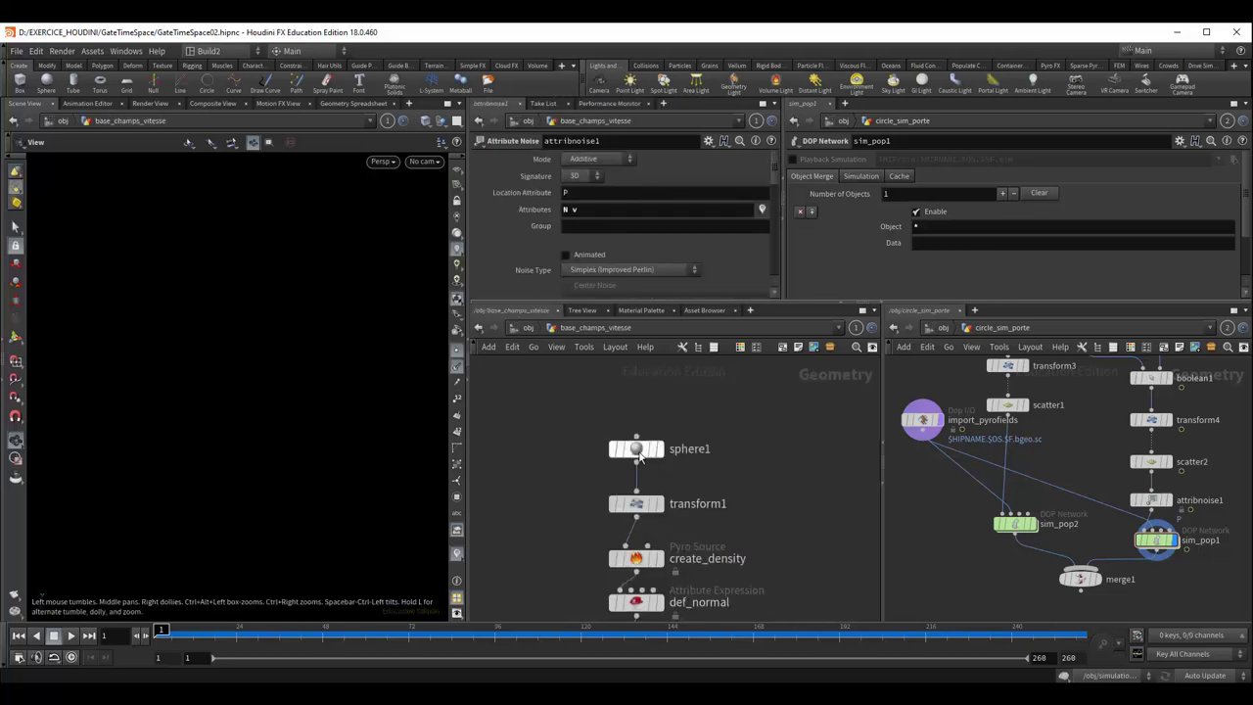
{"action": "left_click", "coordinate": [657, 458]}
{"action": "left_click", "coordinate": [665, 419]}
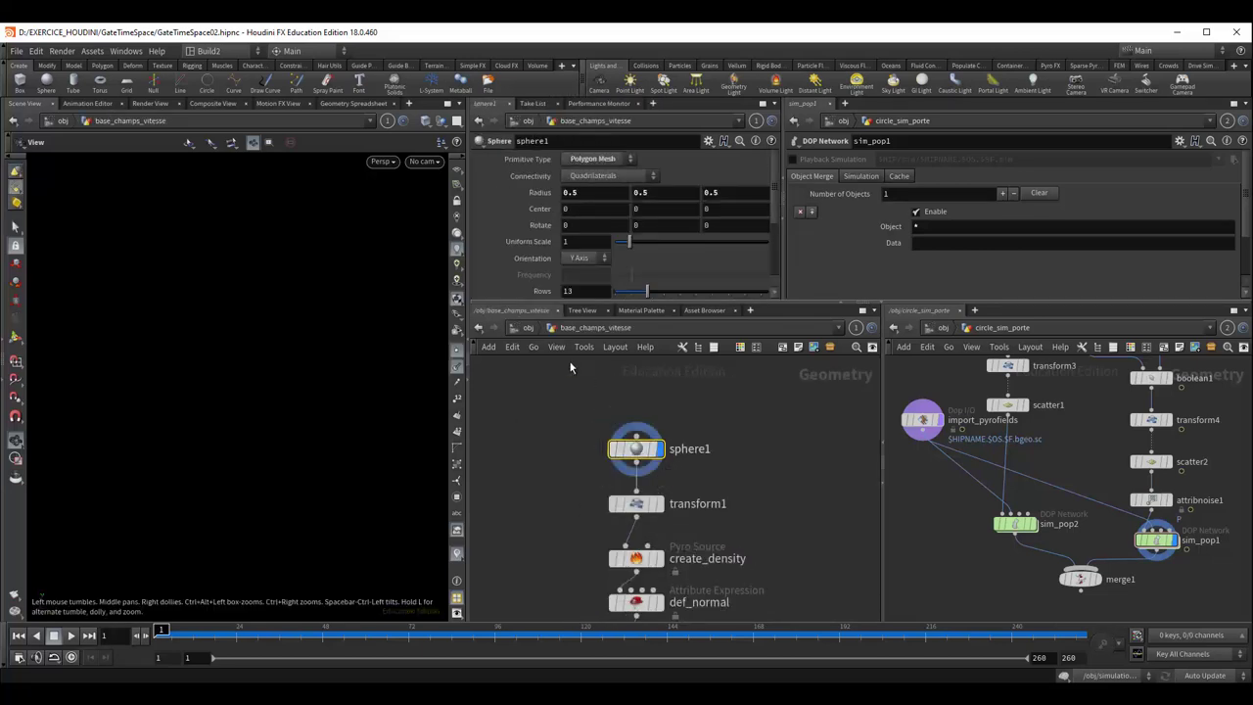
{"action": "left_click", "coordinate": [530, 329]}
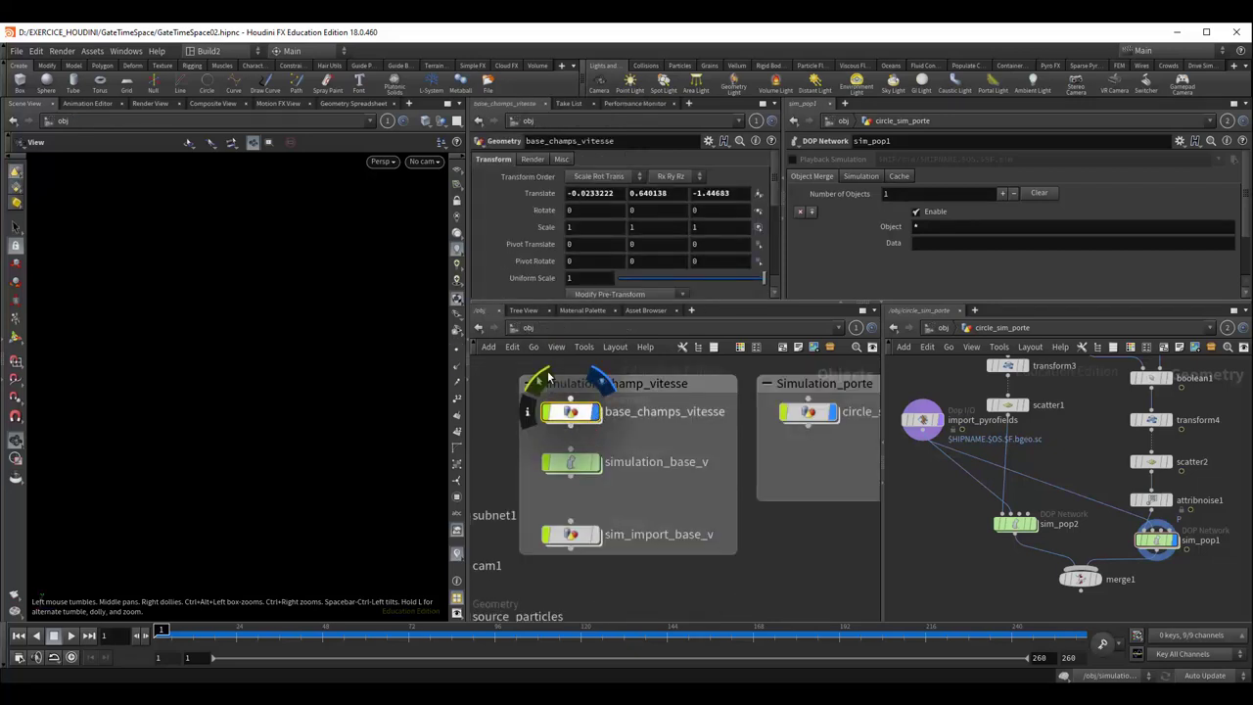
{"action": "double_click", "coordinate": [569, 416]}
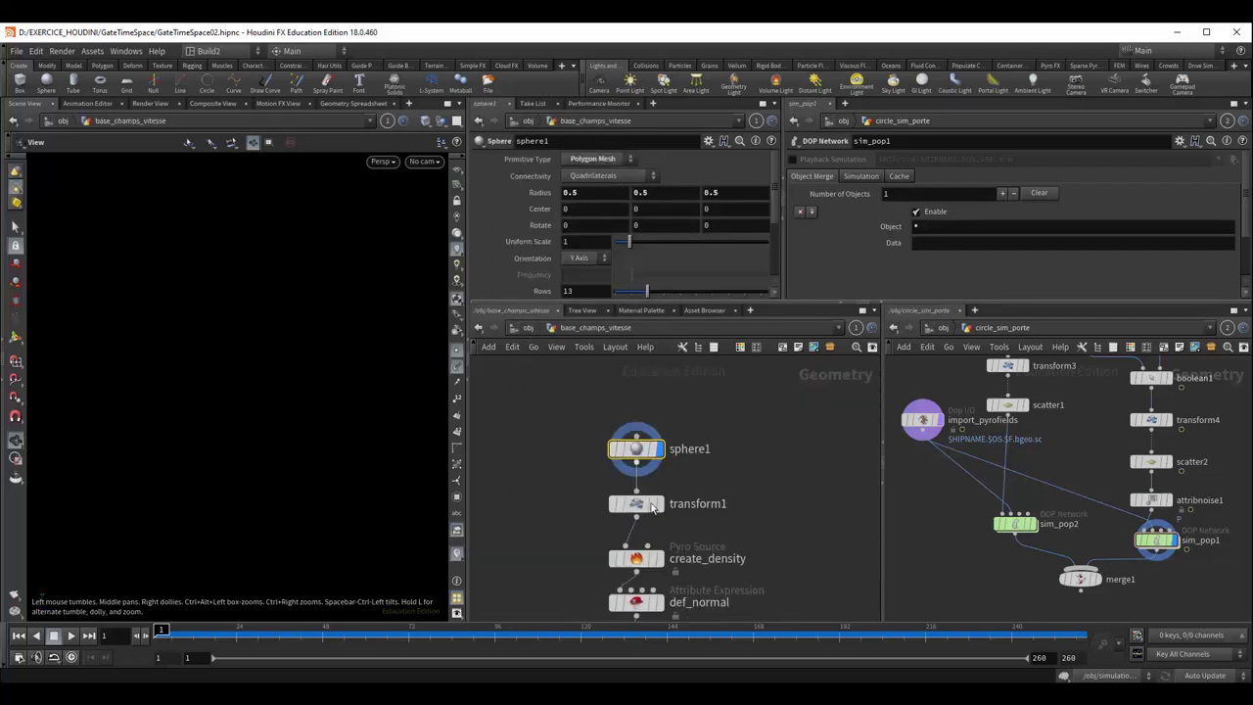
Inspect transform1's flattened disc, toggle the velocity lines off and on, and select create_density.
{"action": "left_click", "coordinate": [639, 505]}
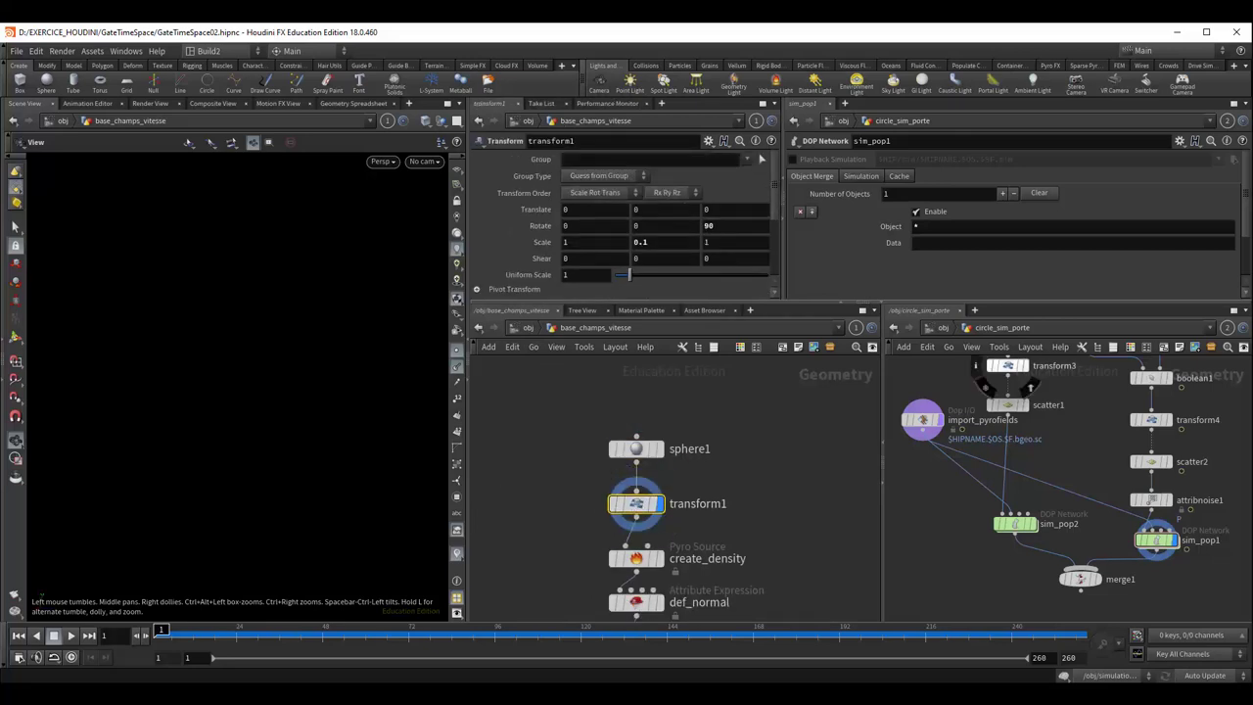
{"action": "mouse_move", "coordinate": [352, 434]}
{"action": "left_mouse_down"}
{"action": "mouse_move", "coordinate": [339, 448]}
{"action": "mouse_move", "coordinate": [358, 436]}
{"action": "left_mouse_up"}
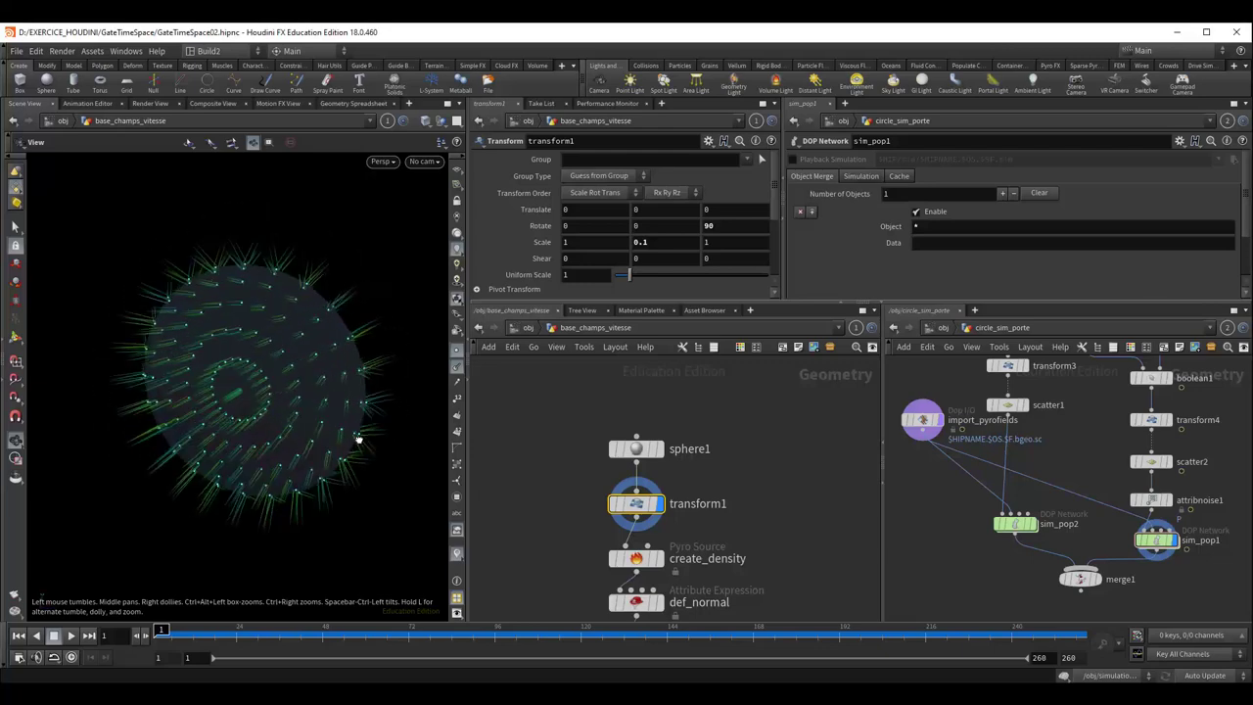
{"action": "left_click", "coordinate": [457, 366]}
{"action": "left_click", "coordinate": [457, 366]}
{"action": "middle_click_drag", "start_coordinate": [757, 528], "coordinate": [742, 433]}
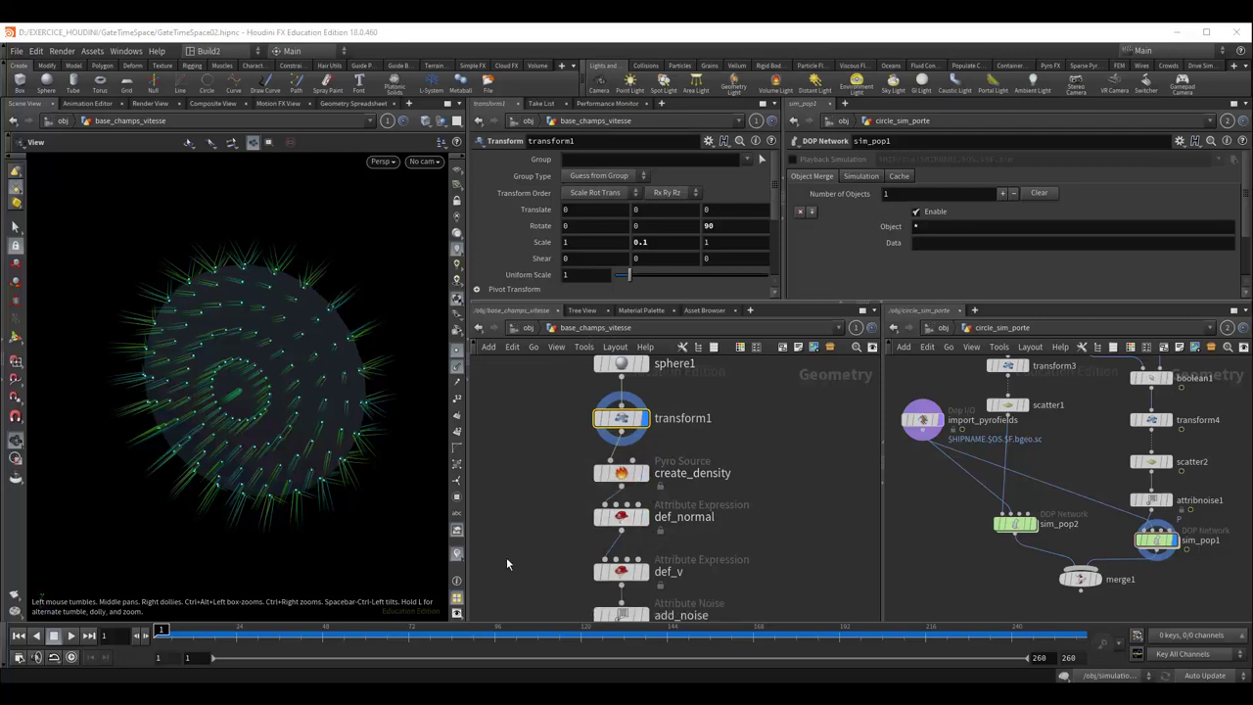
{"action": "left_click", "coordinate": [620, 475]}
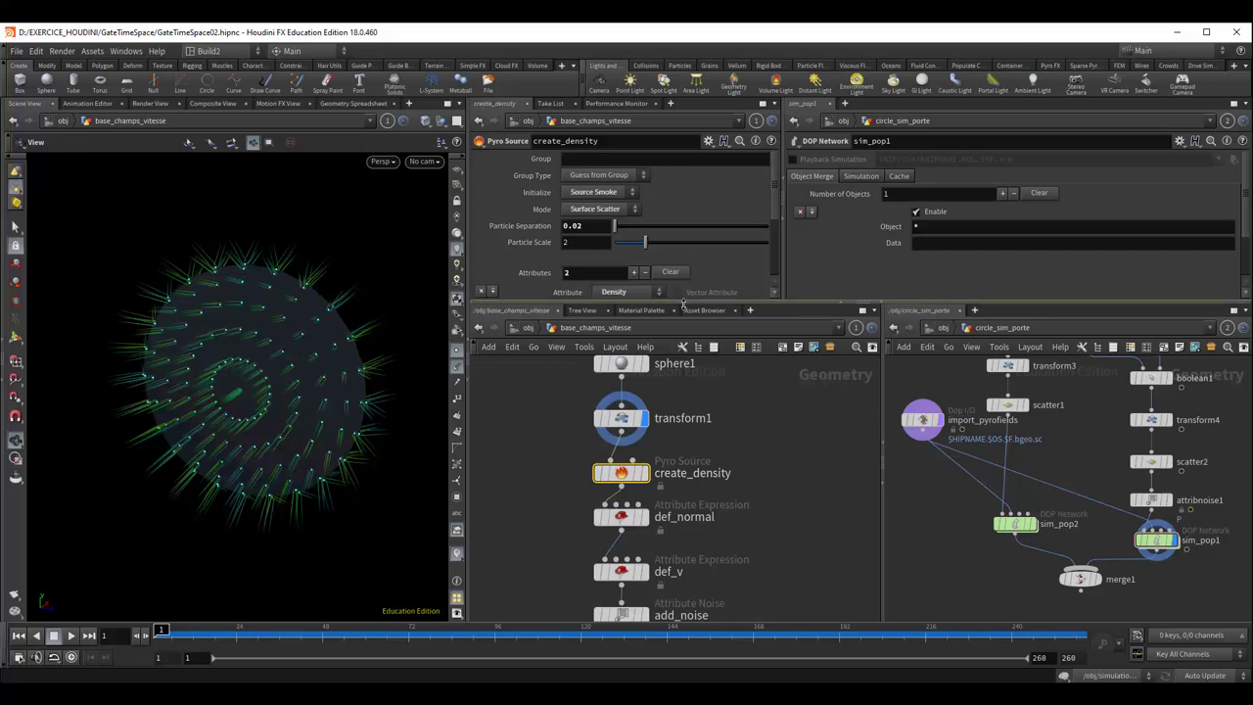
Check create_density's info: 4,004 points with density, temperature and pscale, both scales 1.2.
{"action": "left_click_drag", "start_coordinate": [682, 328], "coordinate": [685, 428]}
{"action": "scroll", "coordinate": [735, 392], "scroll_direction": "down", "scroll_amount": 1}
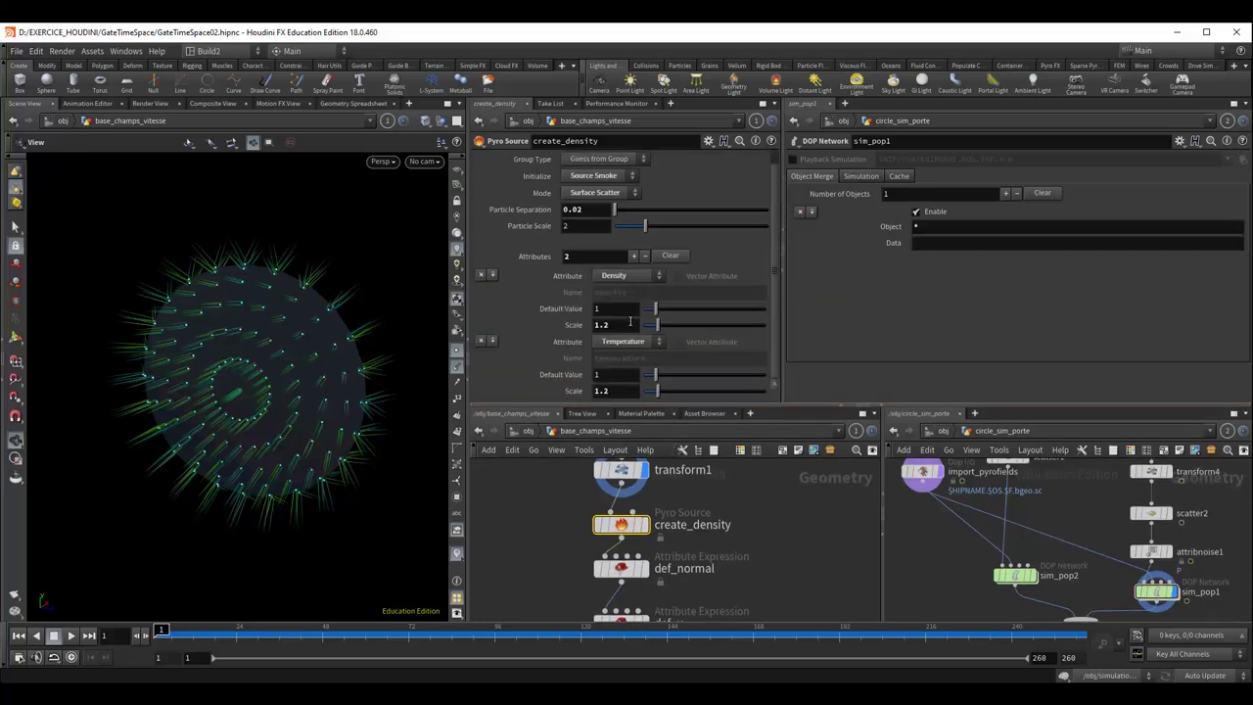
{"action": "left_click_drag", "start_coordinate": [761, 404], "coordinate": [762, 336]}
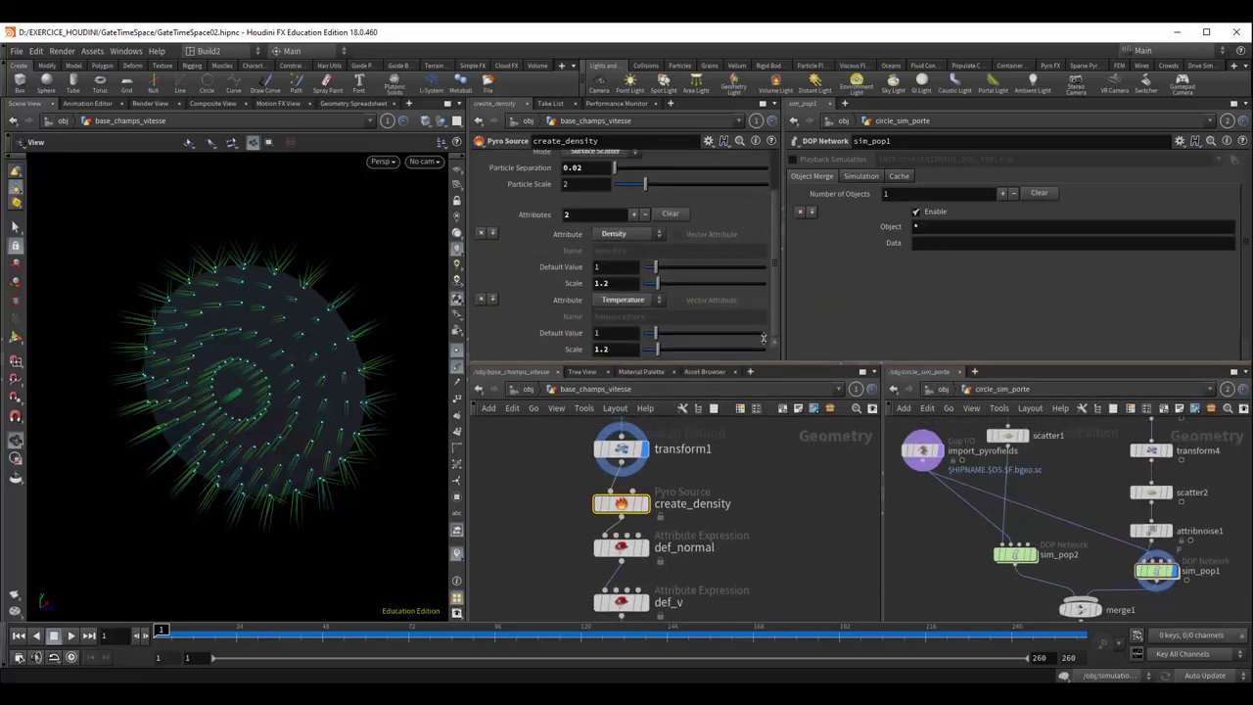
{"action": "mouse_move", "coordinate": [621, 488]}
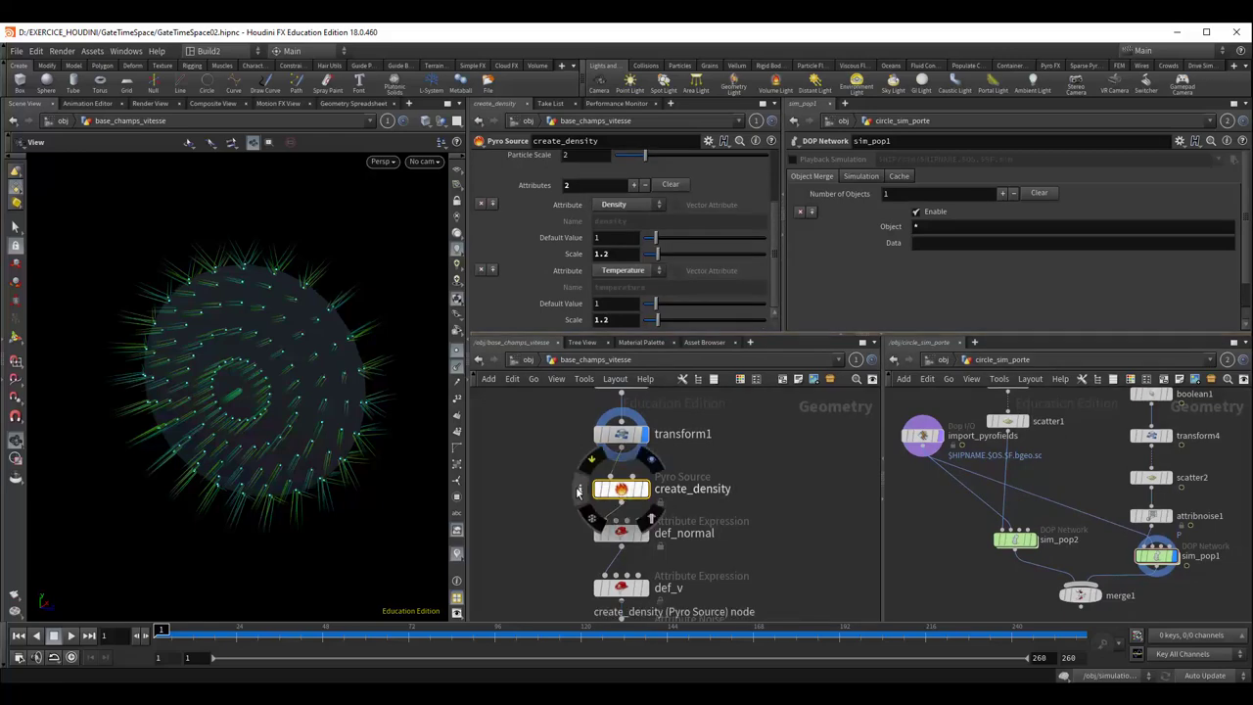
{"action": "left_click", "coordinate": [577, 492]}
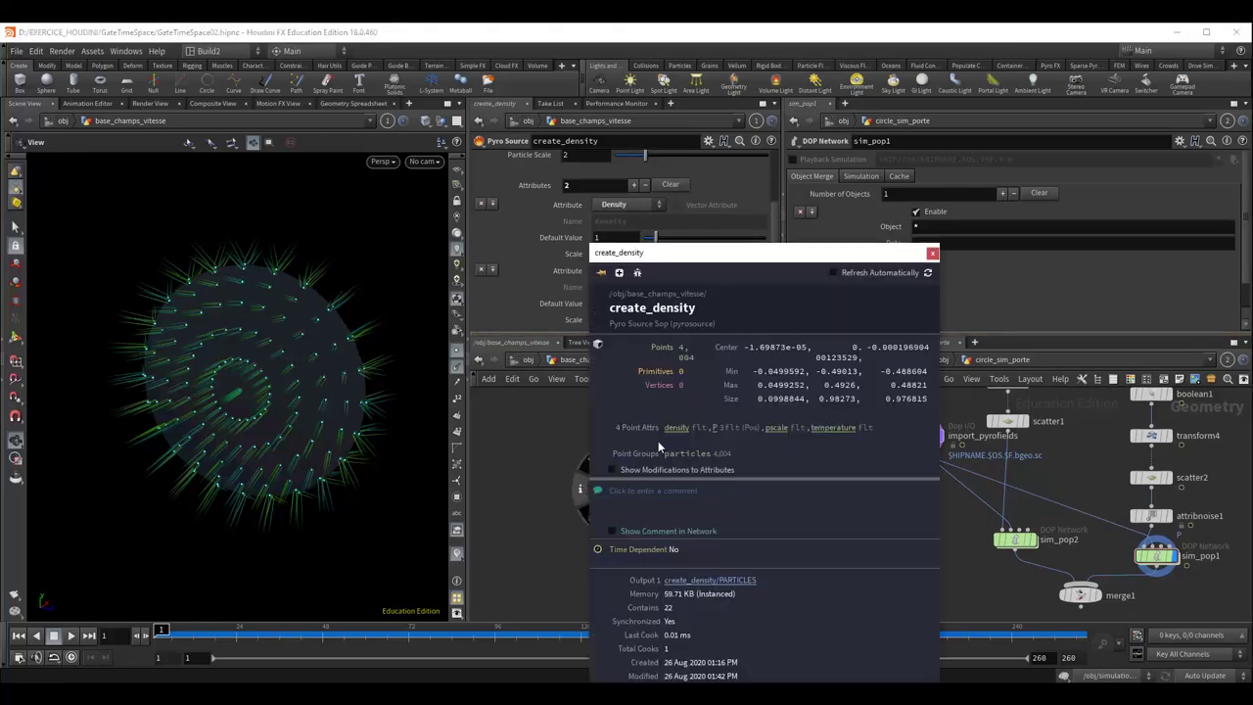
{"action": "left_click", "coordinate": [581, 490]}
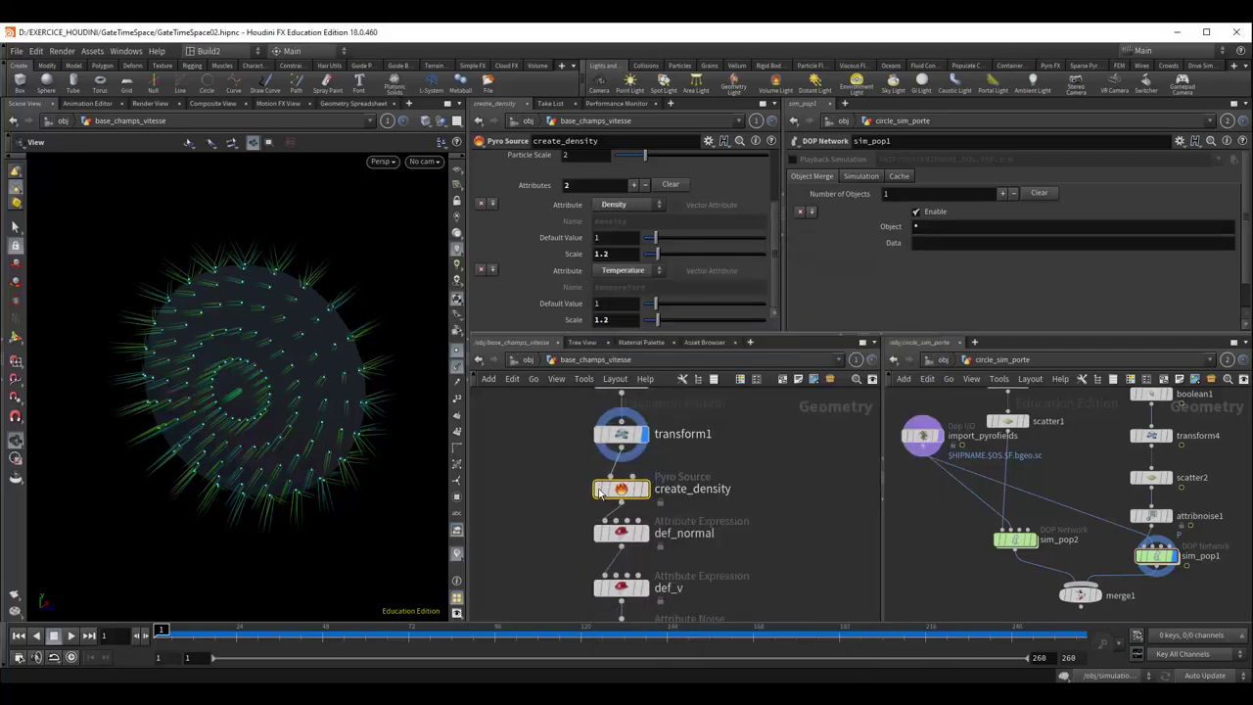
{"action": "left_click", "coordinate": [582, 494]}
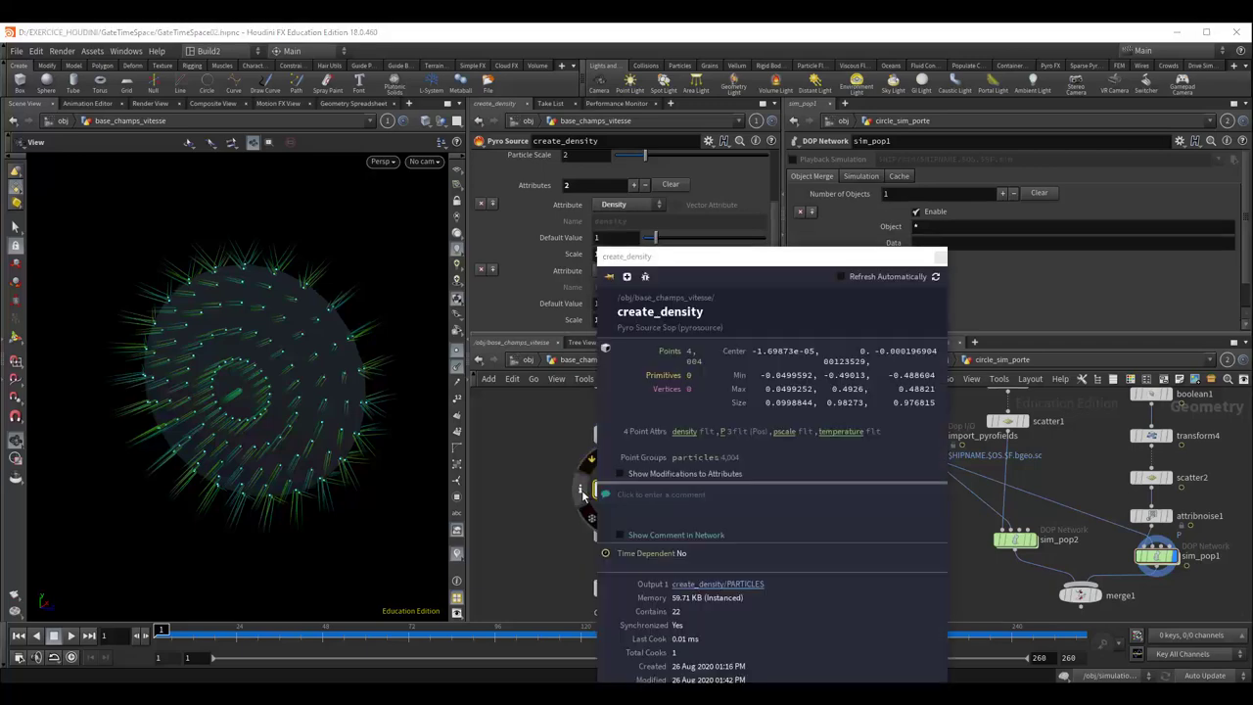
{"action": "left_click", "coordinate": [582, 494]}
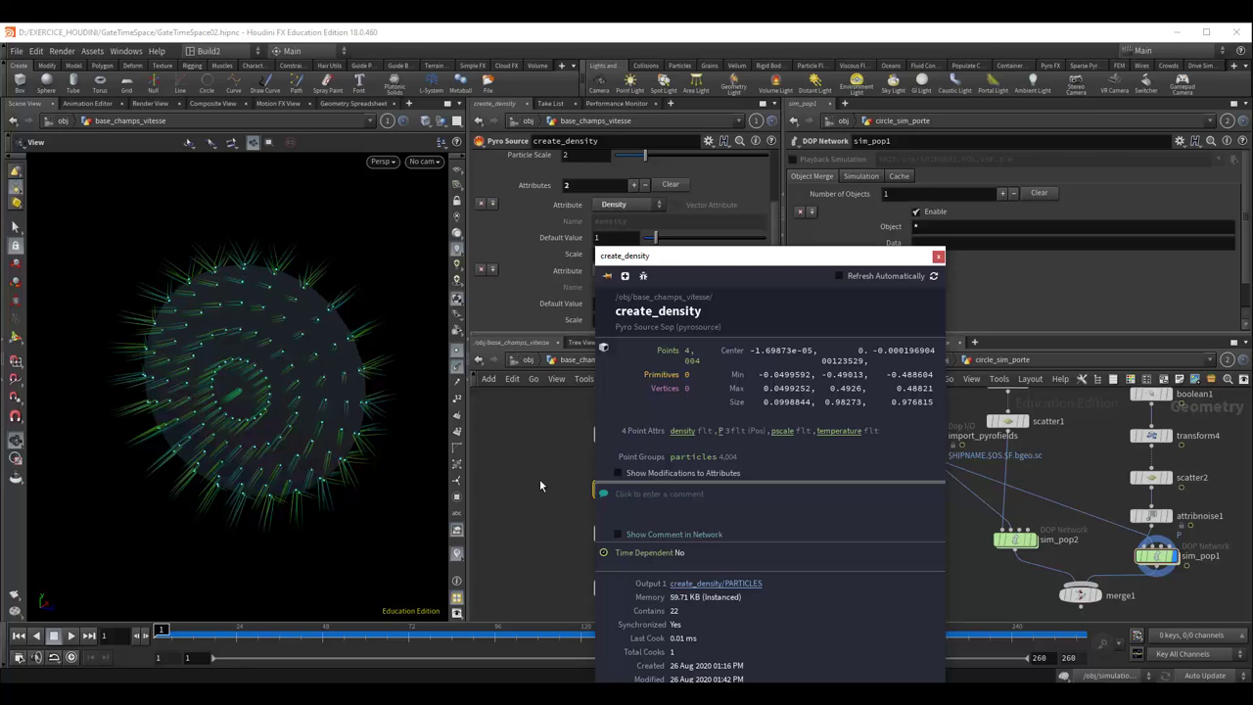
{"action": "left_click", "coordinate": [539, 479]}
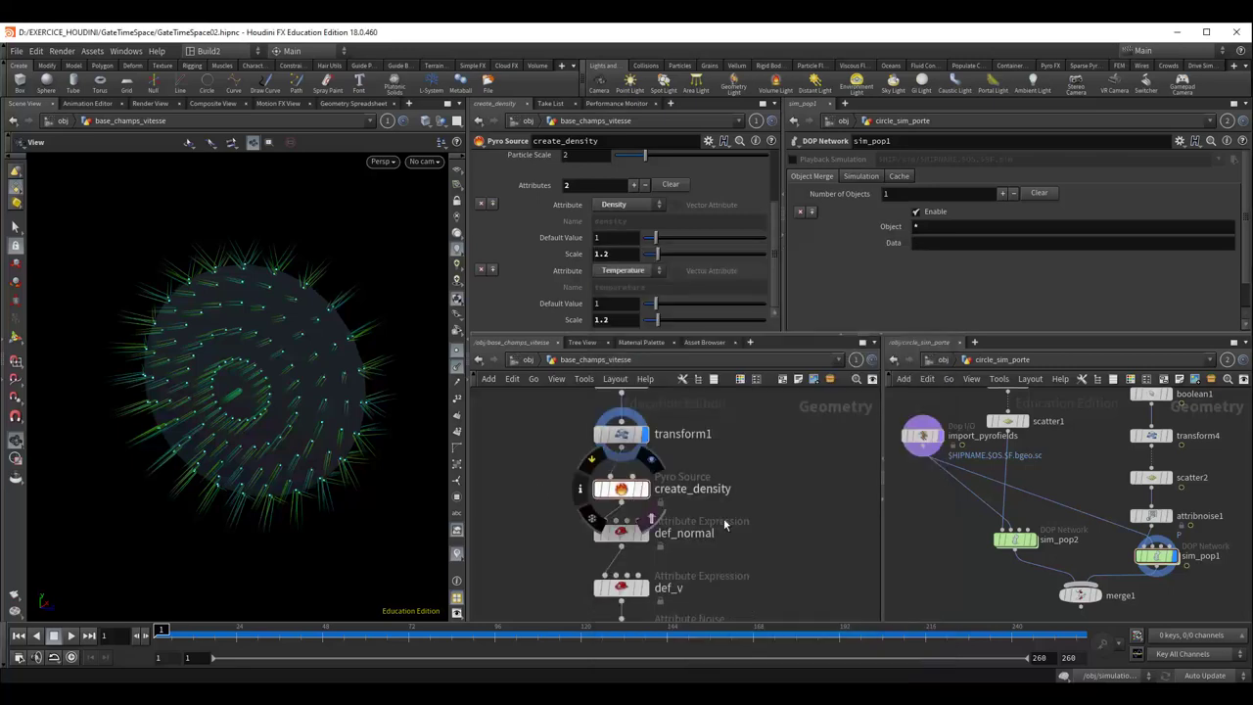
{"action": "scroll", "coordinate": [811, 511], "scroll_direction": "down", "scroll_amount": 3}
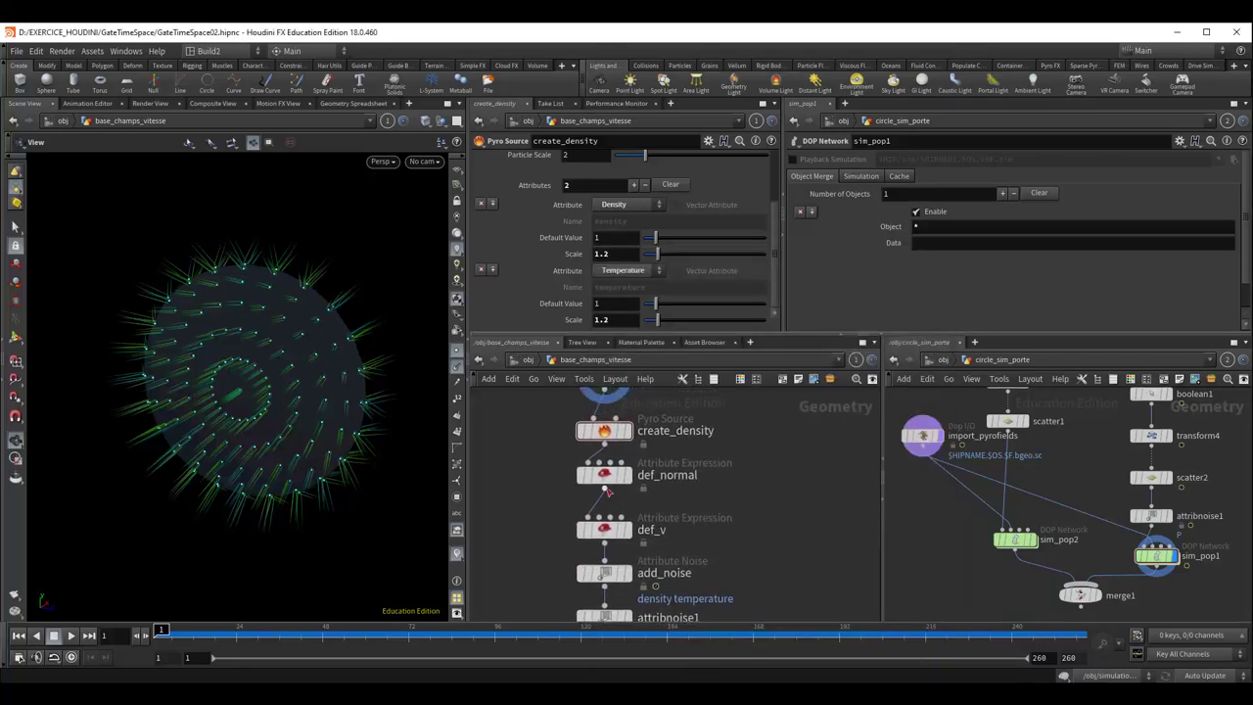
Display def_normal's outward normals, 5*(@P - getbbox_center(0)), and orbit to inspect them on the disc.
{"action": "left_click", "coordinate": [604, 477]}
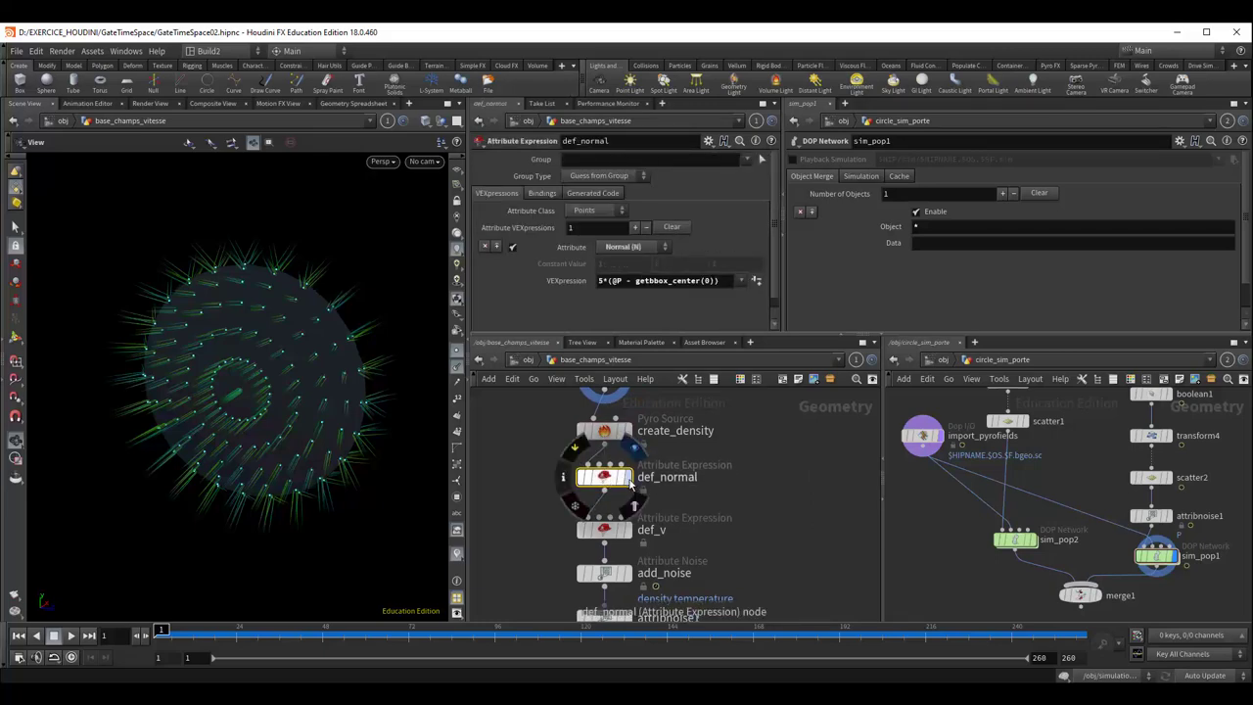
{"action": "left_click", "coordinate": [628, 476]}
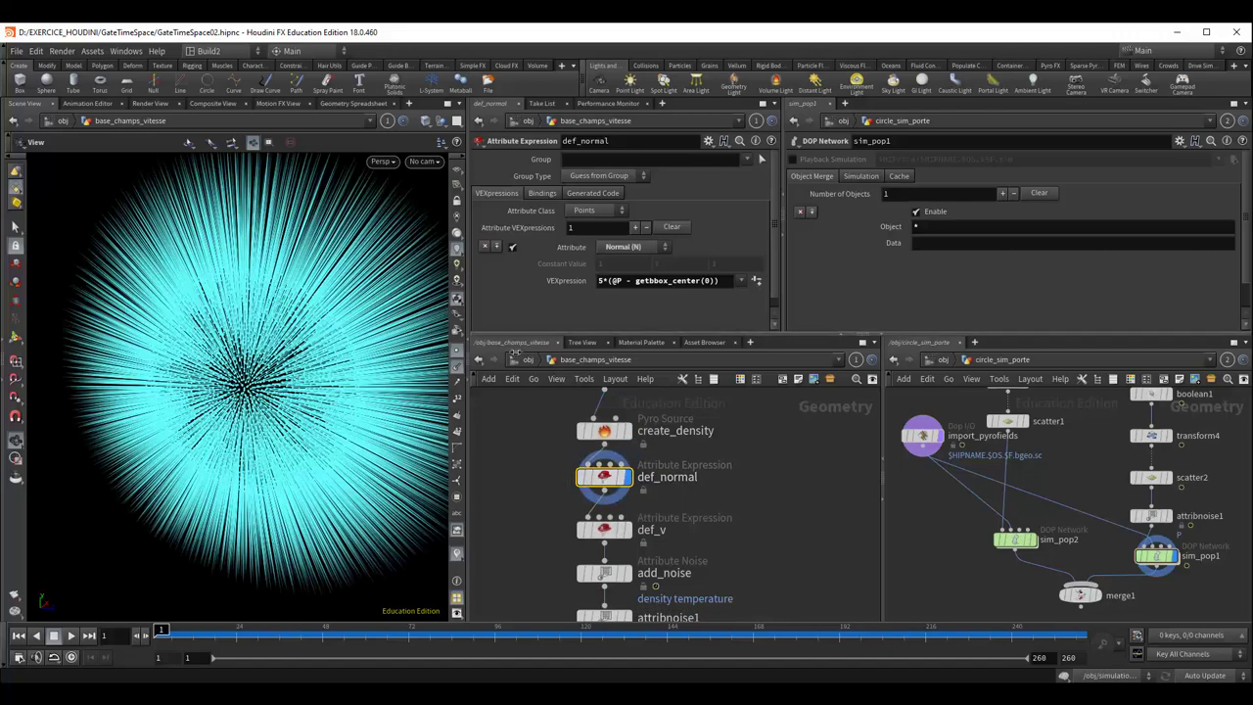
{"action": "left_click_drag", "start_coordinate": [465, 323], "coordinate": [451, 322]}
{"action": "mouse_move", "coordinate": [349, 427]}
{"action": "left_mouse_down"}
{"action": "mouse_move", "coordinate": [309, 455]}
{"action": "mouse_move", "coordinate": [351, 421]}
{"action": "mouse_move", "coordinate": [164, 404]}
{"action": "left_mouse_up"}
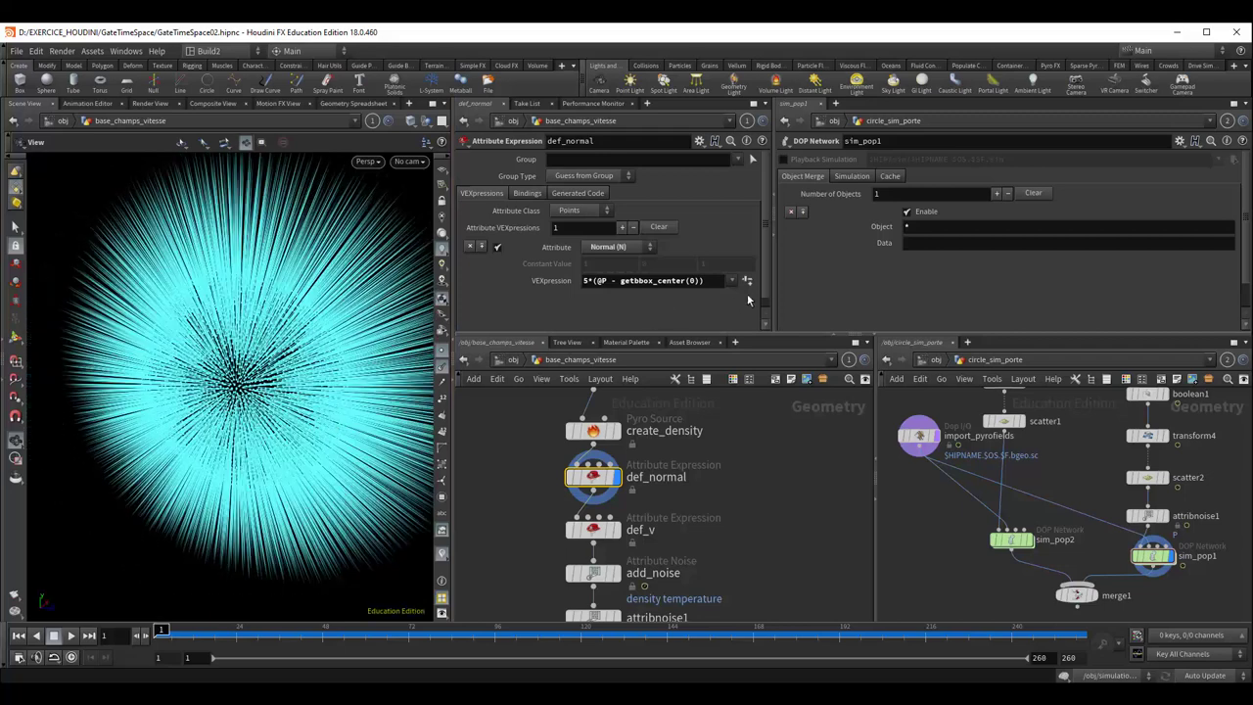
{"action": "left_click_drag", "start_coordinate": [774, 302], "coordinate": [828, 301]}
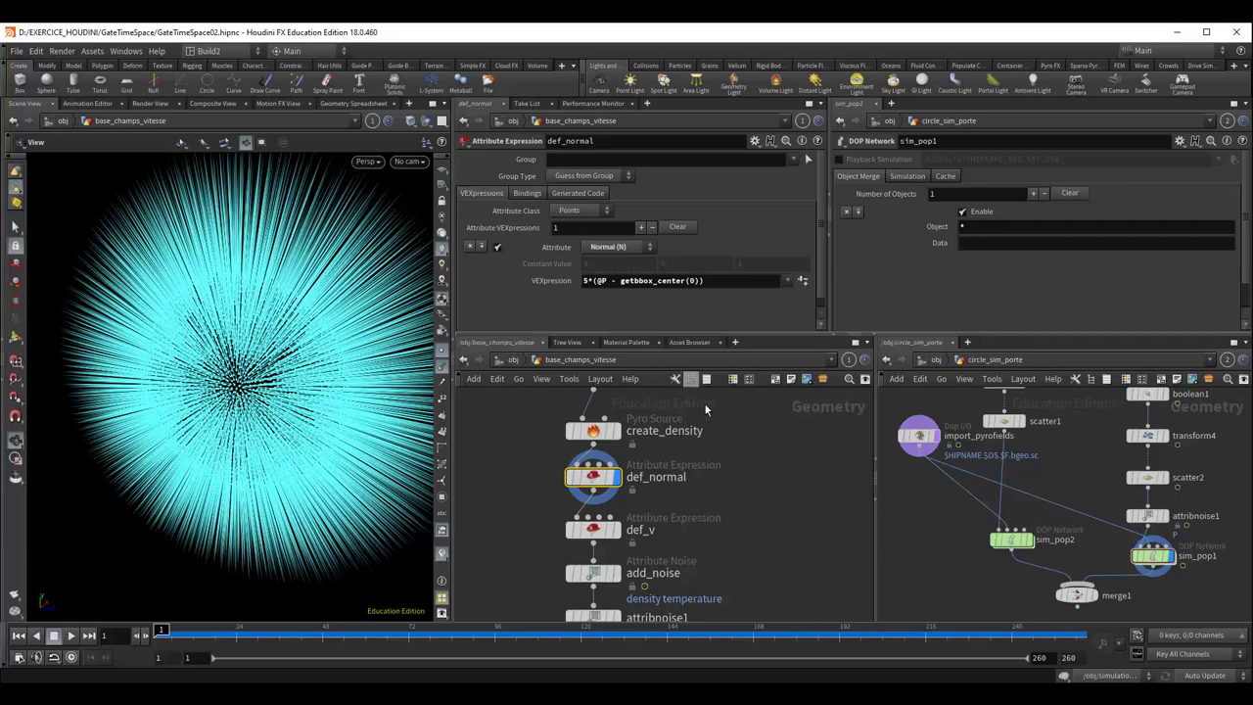
{"action": "middle_click_drag", "start_coordinate": [715, 493], "coordinate": [729, 573]}
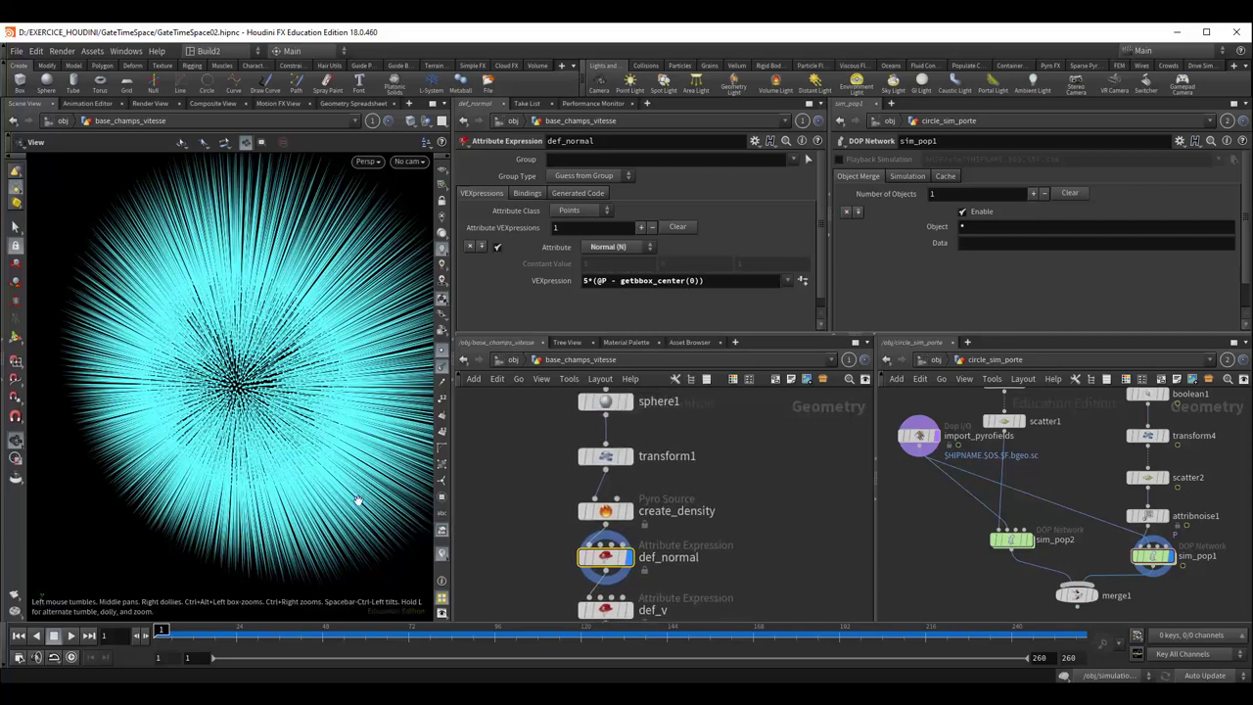
{"action": "mouse_move", "coordinate": [323, 430]}
{"action": "left_mouse_down"}
{"action": "mouse_move", "coordinate": [336, 342]}
{"action": "mouse_move", "coordinate": [327, 346]}
{"action": "left_mouse_up"}
{"action": "left_click_drag", "start_coordinate": [274, 417], "coordinate": [265, 449]}
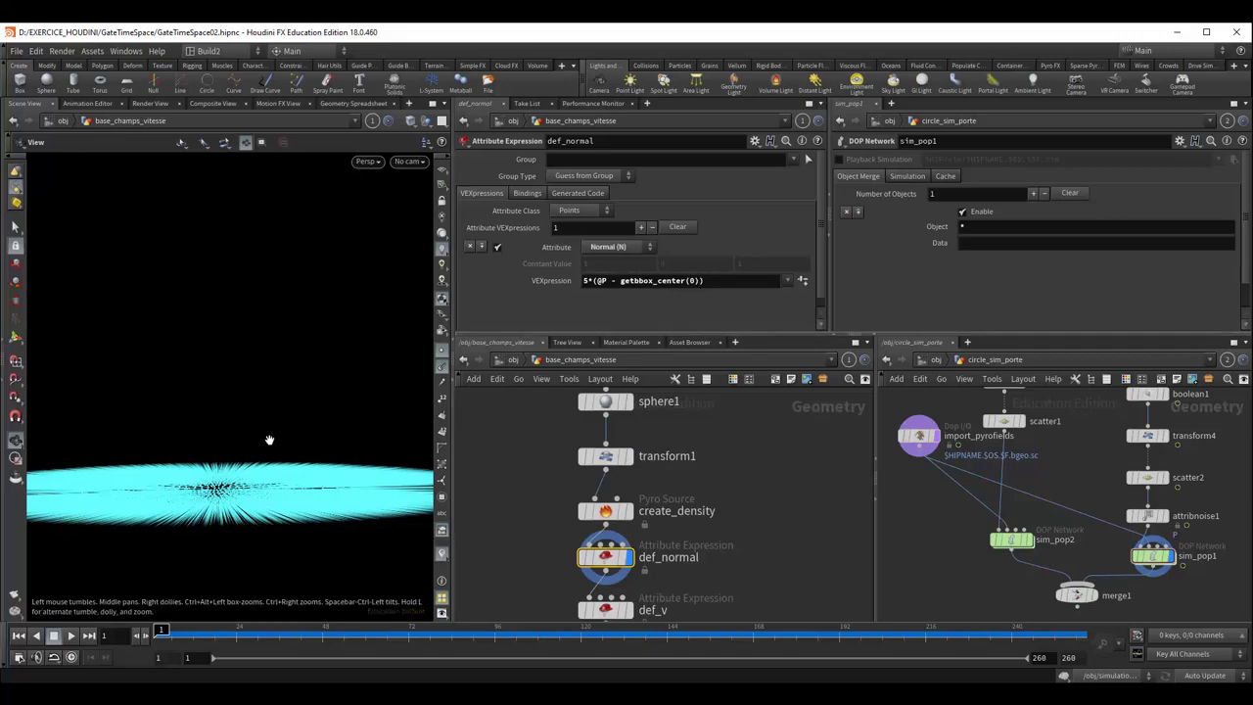
{"action": "mouse_move", "coordinate": [268, 439]}
{"action": "left_mouse_down"}
{"action": "mouse_move", "coordinate": [146, 532]}
{"action": "mouse_move", "coordinate": [151, 555]}
{"action": "mouse_move", "coordinate": [205, 558]}
{"action": "mouse_move", "coordinate": [225, 577]}
{"action": "mouse_move", "coordinate": [243, 637]}
{"action": "mouse_move", "coordinate": [241, 603]}
{"action": "mouse_move", "coordinate": [387, 617]}
{"action": "mouse_move", "coordinate": [228, 615]}
{"action": "mouse_move", "coordinate": [274, 461]}
{"action": "mouse_move", "coordinate": [279, 480]}
{"action": "left_mouse_up"}
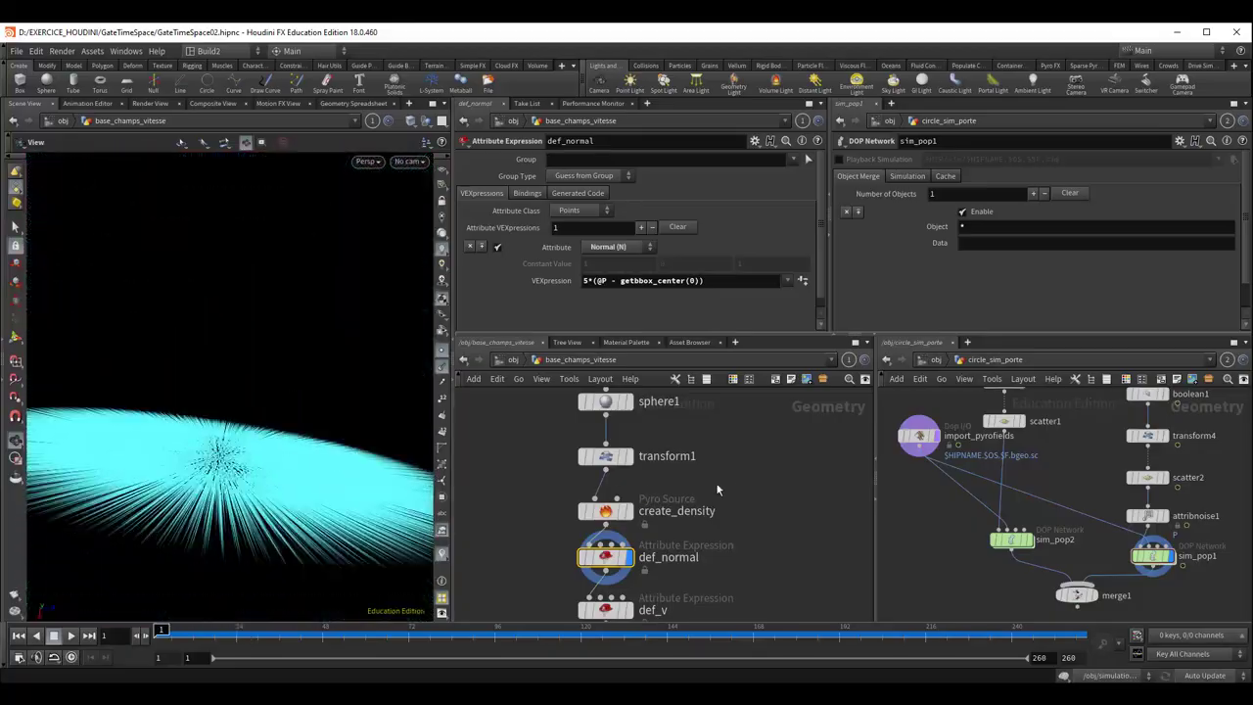
{"action": "middle_click_drag", "start_coordinate": [608, 458], "coordinate": [617, 519]}
Set transform1's Y scale to 1 and orbit around the now round sphere.
{"action": "left_click", "coordinate": [615, 514]}
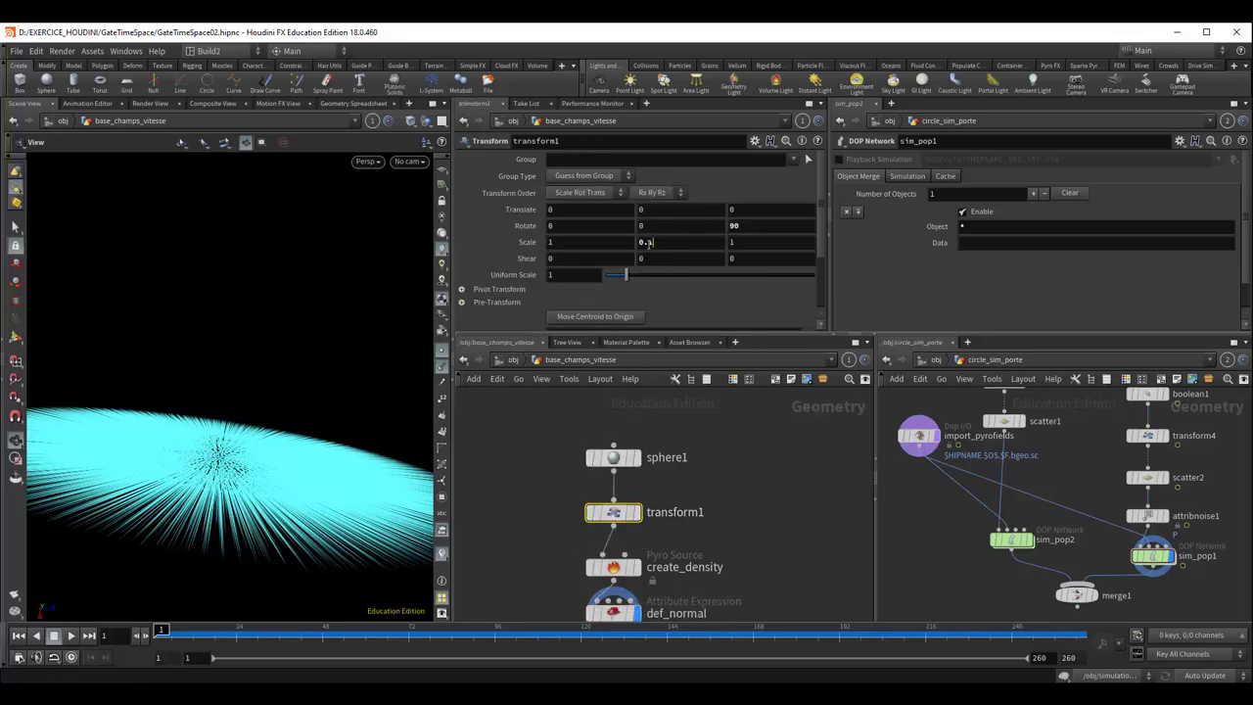
{"action": "left_click", "coordinate": [647, 243]}
{"action": "type", "text": "1"}
{"action": "key", "text": "Return"}
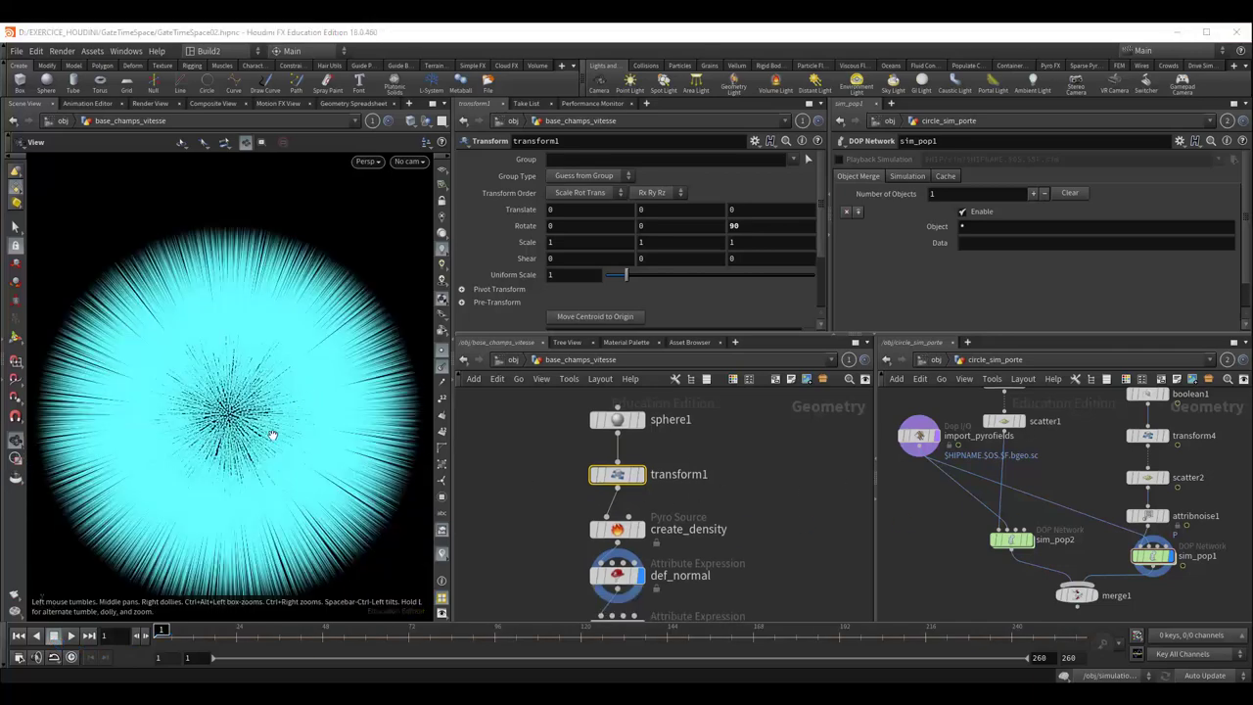
{"action": "left_click_drag", "start_coordinate": [272, 434], "coordinate": [288, 431]}
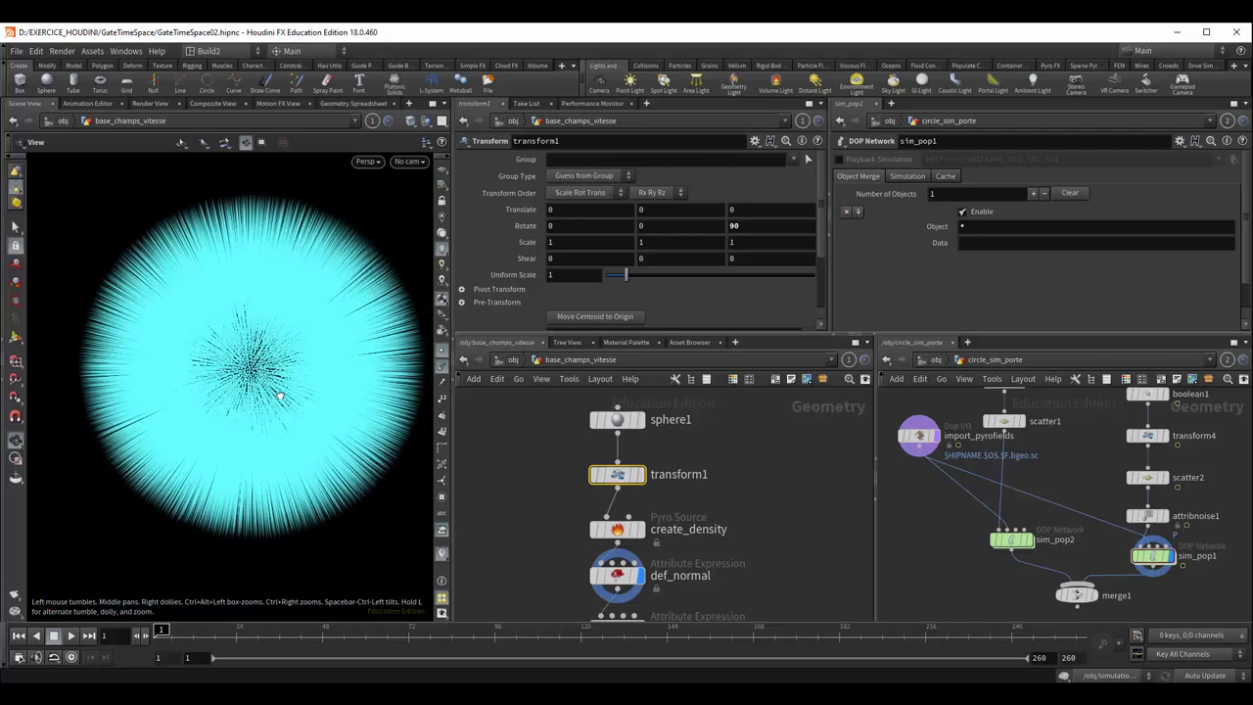
{"action": "mouse_move", "coordinate": [288, 431]}
{"action": "left_mouse_down"}
{"action": "mouse_move", "coordinate": [272, 421]}
{"action": "mouse_move", "coordinate": [313, 411]}
{"action": "left_mouse_up"}
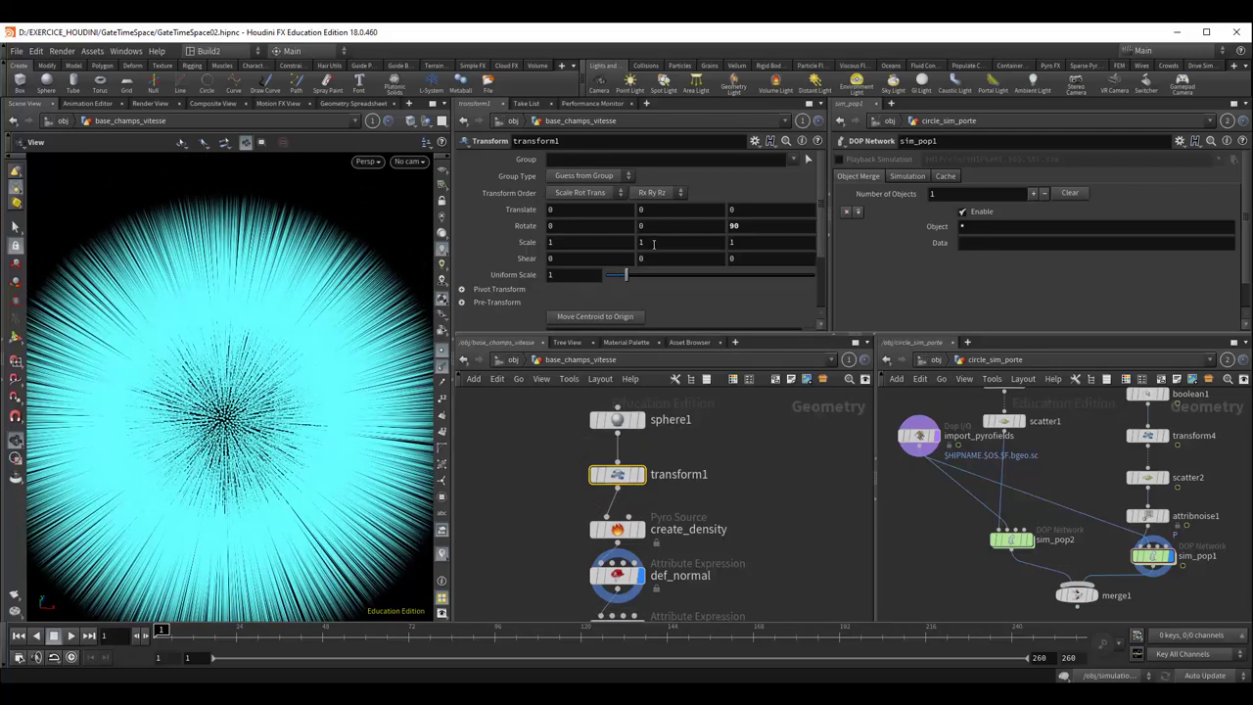
Restore transform1's Y scale to 0.1 and bring up def_v's v = @N expression.
{"action": "key", "text": "Return"}
{"action": "type", "text": "0.1"}
{"action": "key", "text": "Return"}
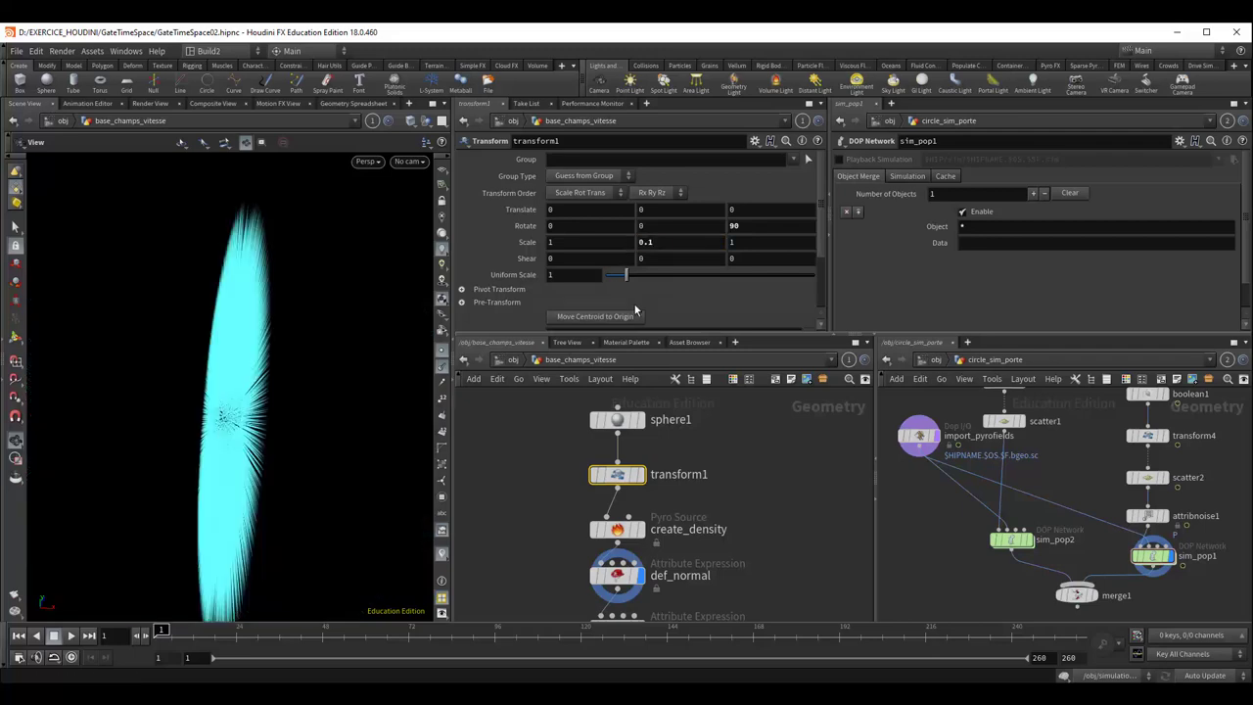
{"action": "mouse_move", "coordinate": [330, 414]}
{"action": "left_mouse_down"}
{"action": "mouse_move", "coordinate": [299, 399]}
{"action": "mouse_move", "coordinate": [419, 535]}
{"action": "left_mouse_up"}
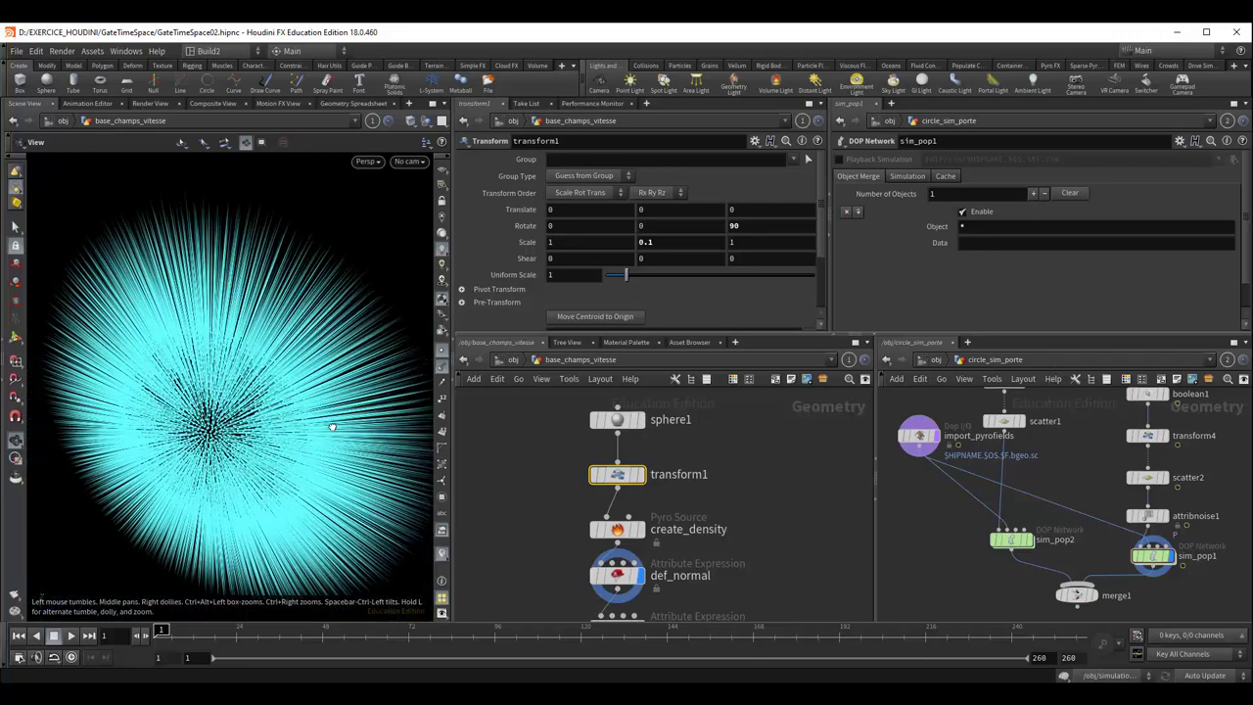
{"action": "middle_click_drag", "start_coordinate": [740, 546], "coordinate": [733, 440]}
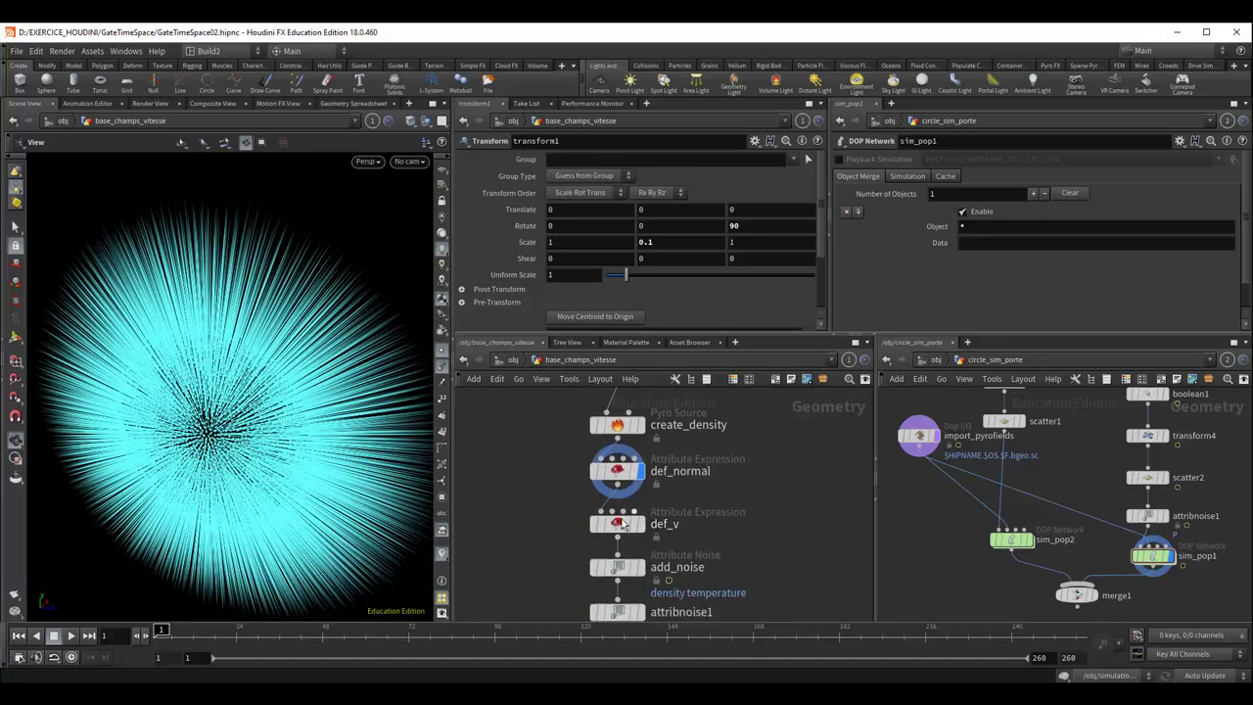
{"action": "left_click", "coordinate": [618, 526]}
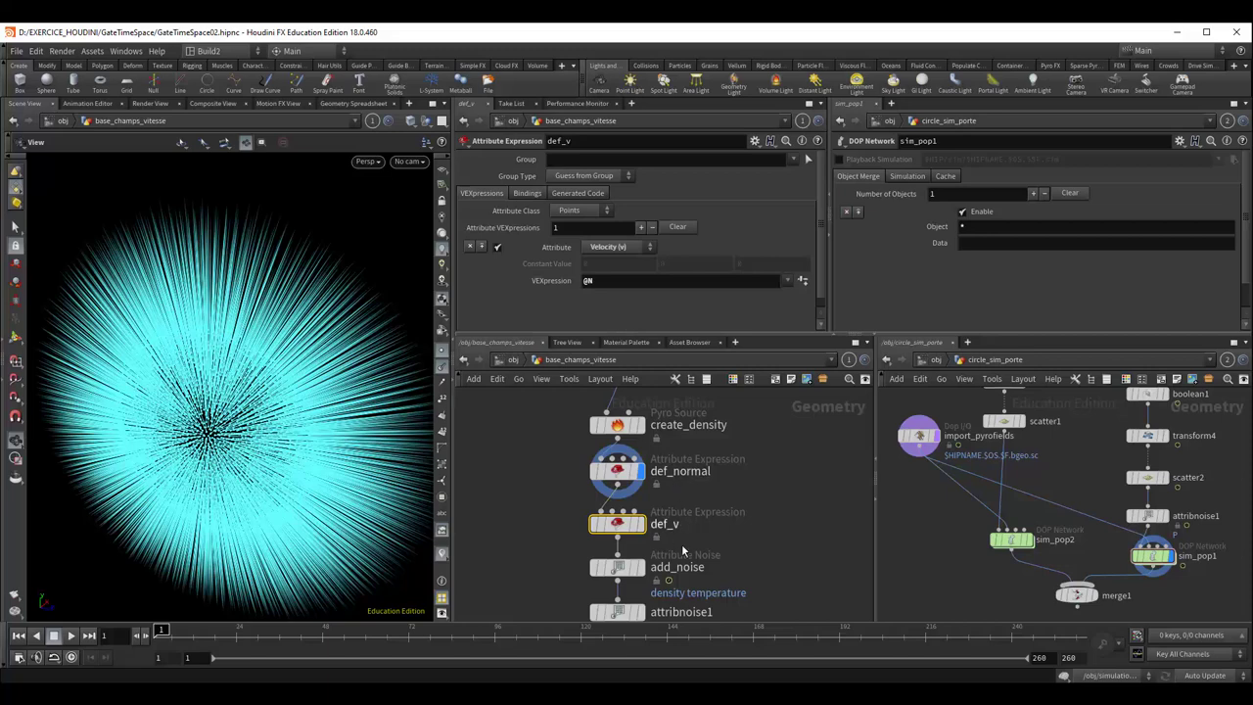
Inspect add_noise and attribnoise1, then display attribnoise1's noisy N and v output.
{"action": "middle_click_drag", "start_coordinate": [743, 541], "coordinate": [734, 467]}
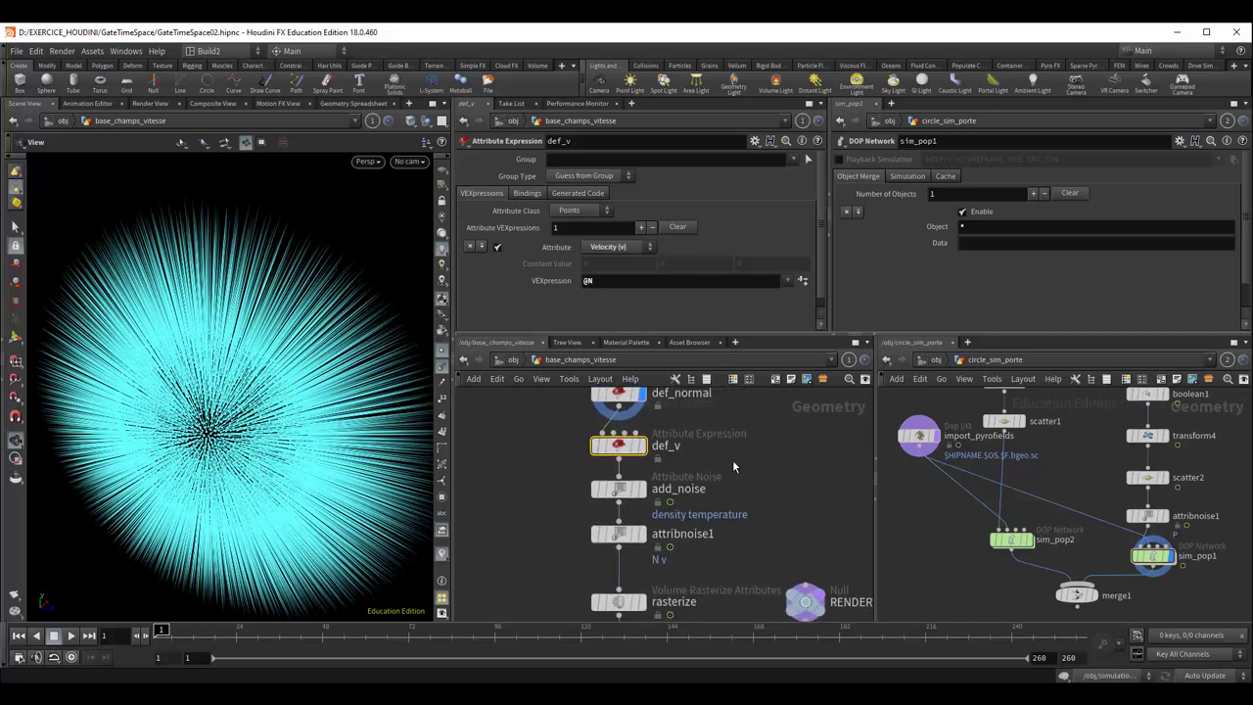
{"action": "mouse_move", "coordinate": [618, 534]}
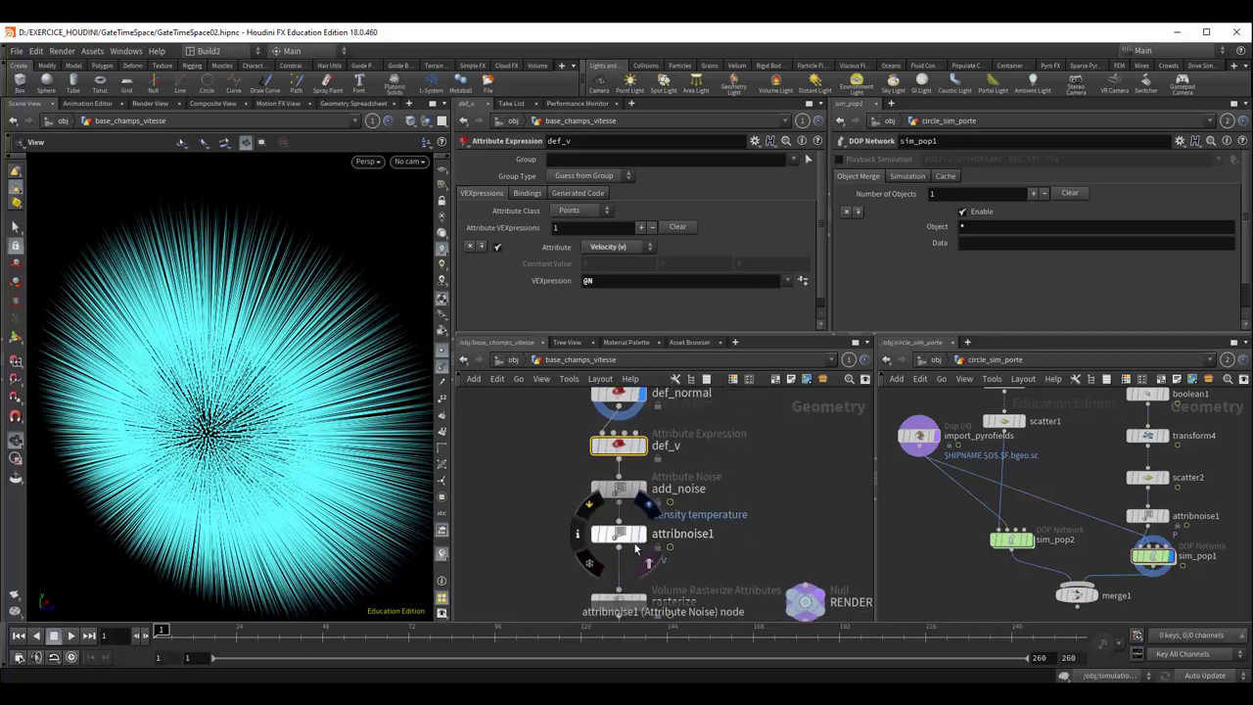
{"action": "left_click", "coordinate": [631, 489]}
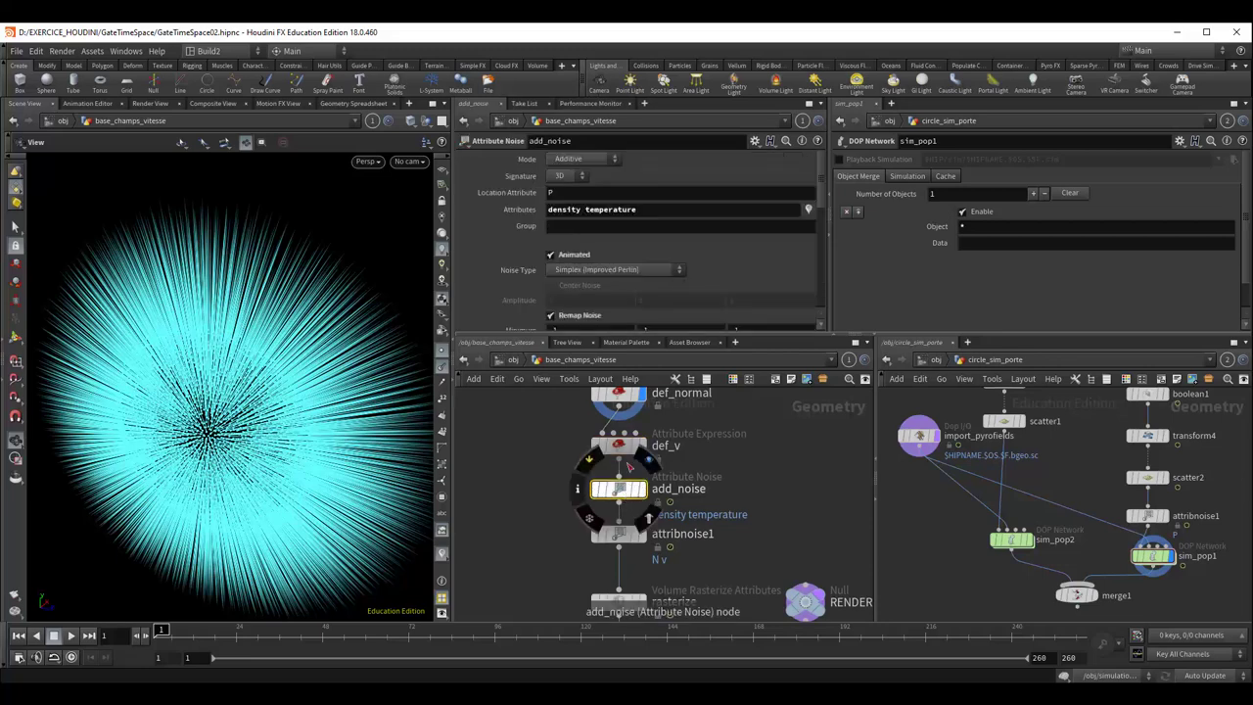
{"action": "left_click", "coordinate": [618, 536]}
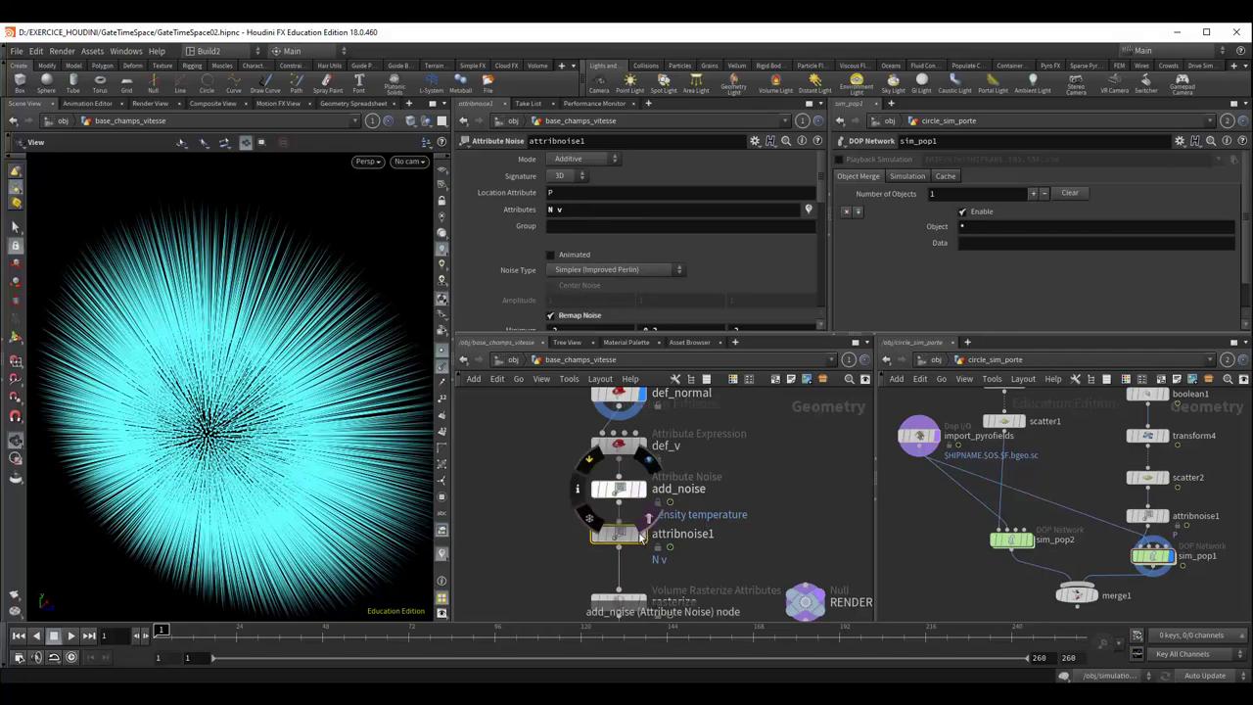
{"action": "left_click", "coordinate": [648, 504]}
{"action": "mouse_move", "coordinate": [282, 468]}
{"action": "left_mouse_down"}
{"action": "mouse_move", "coordinate": [202, 500]}
{"action": "mouse_move", "coordinate": [302, 512]}
{"action": "mouse_move", "coordinate": [302, 431]}
{"action": "mouse_move", "coordinate": [227, 364]}
{"action": "mouse_move", "coordinate": [273, 425]}
{"action": "left_mouse_up"}
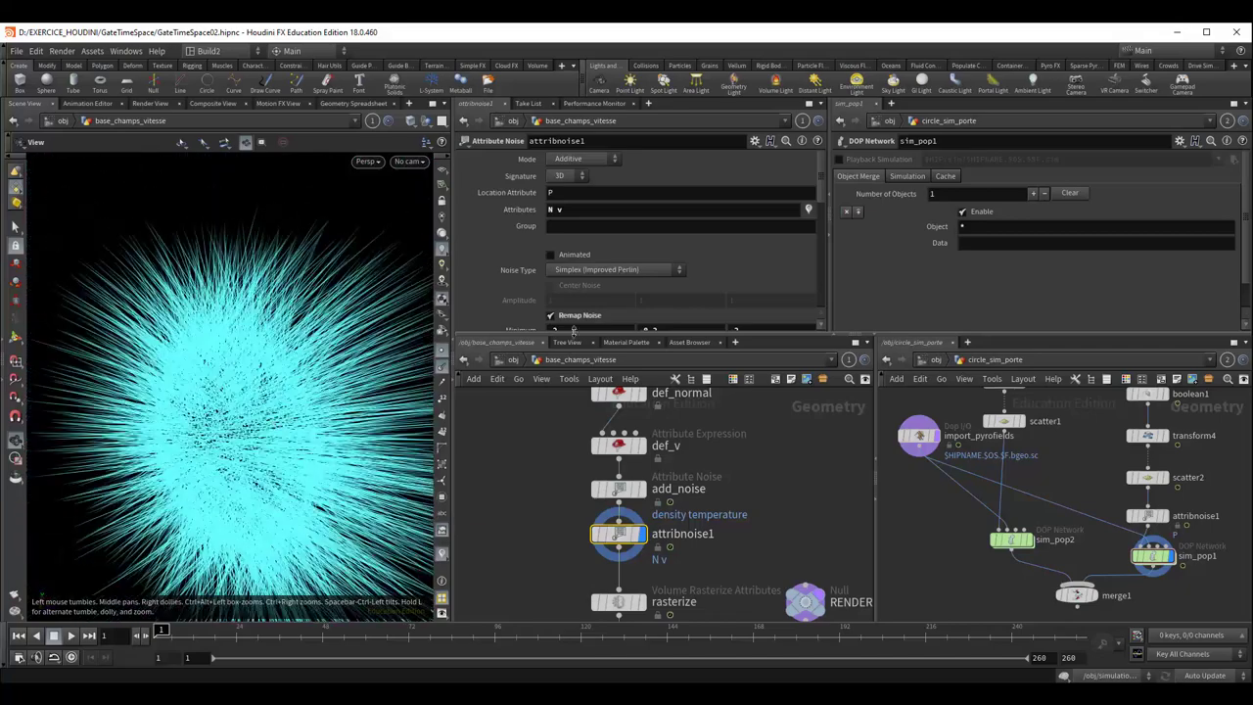
Orbit and zoom around the bristly velocity disc to view the noise from the side.
{"action": "left_click_drag", "start_coordinate": [824, 187], "coordinate": [824, 224]}
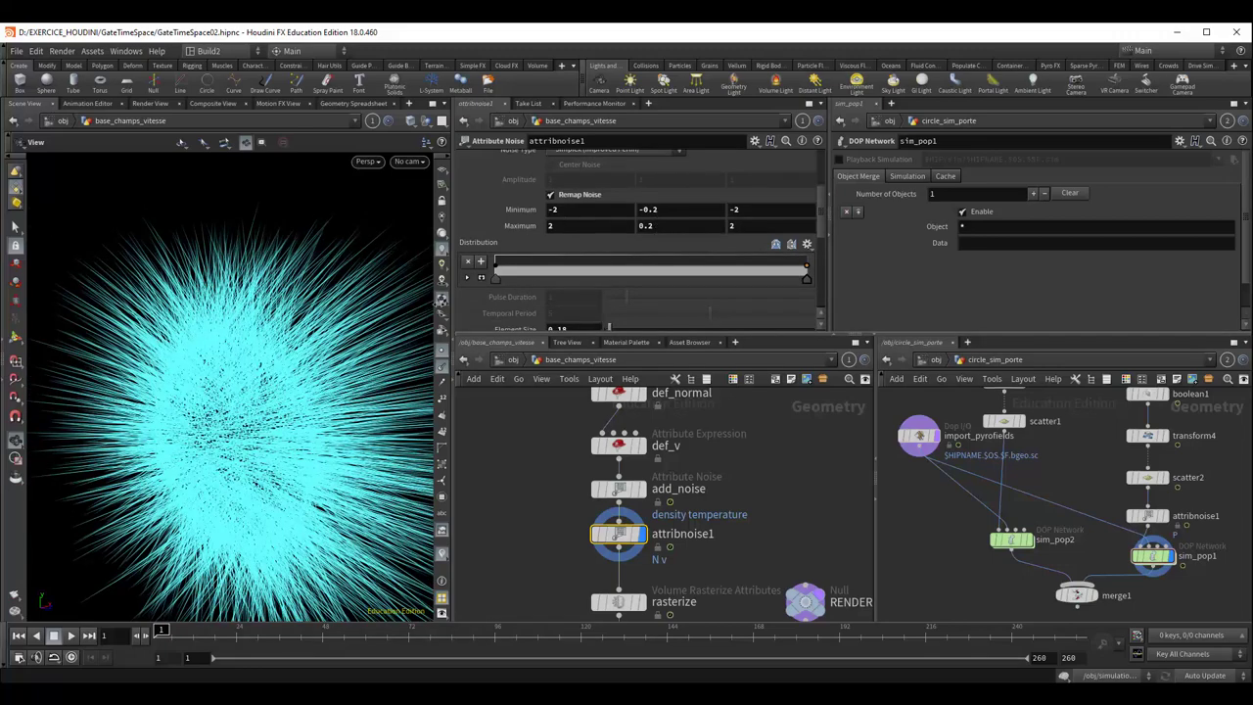
{"action": "mouse_move", "coordinate": [254, 364]}
{"action": "left_mouse_down"}
{"action": "mouse_move", "coordinate": [213, 407]}
{"action": "mouse_move", "coordinate": [302, 443]}
{"action": "mouse_move", "coordinate": [303, 460]}
{"action": "left_mouse_up"}
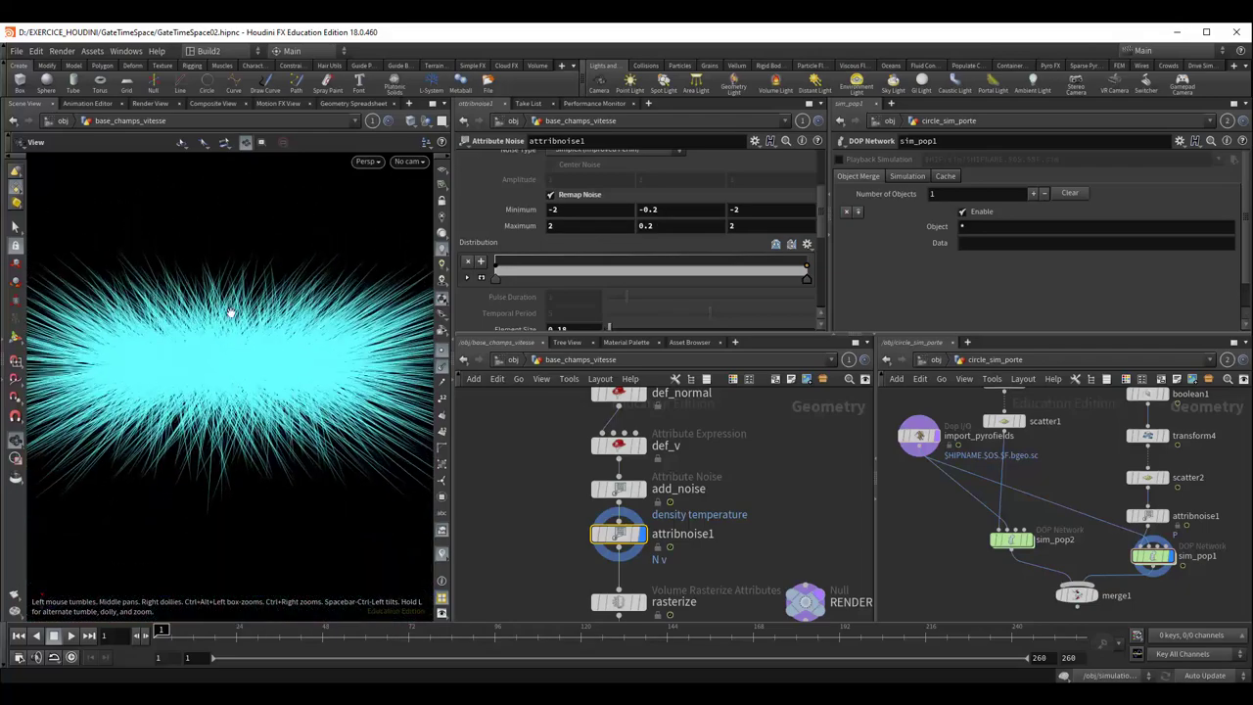
{"action": "scroll", "coordinate": [251, 363], "scroll_direction": "down", "scroll_amount": 2}
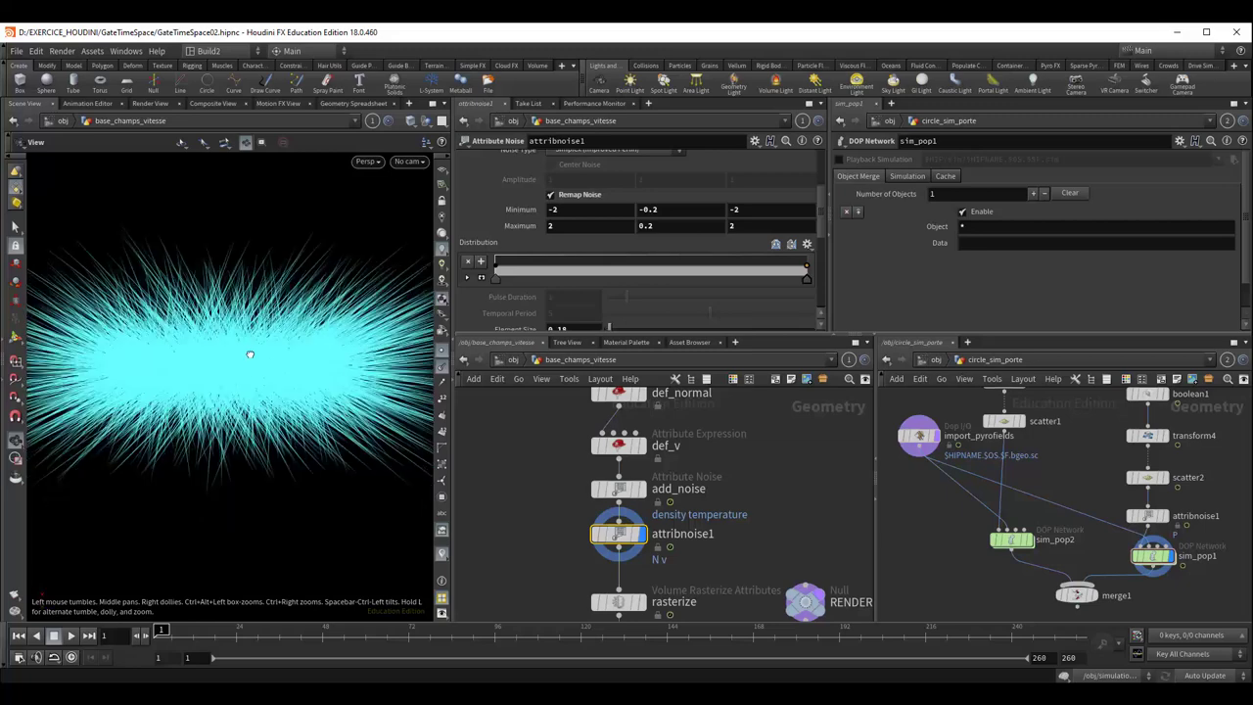
{"action": "scroll", "coordinate": [251, 358], "scroll_direction": "down", "scroll_amount": 2}
{"action": "scroll", "coordinate": [251, 359], "scroll_direction": "down", "scroll_amount": 3}
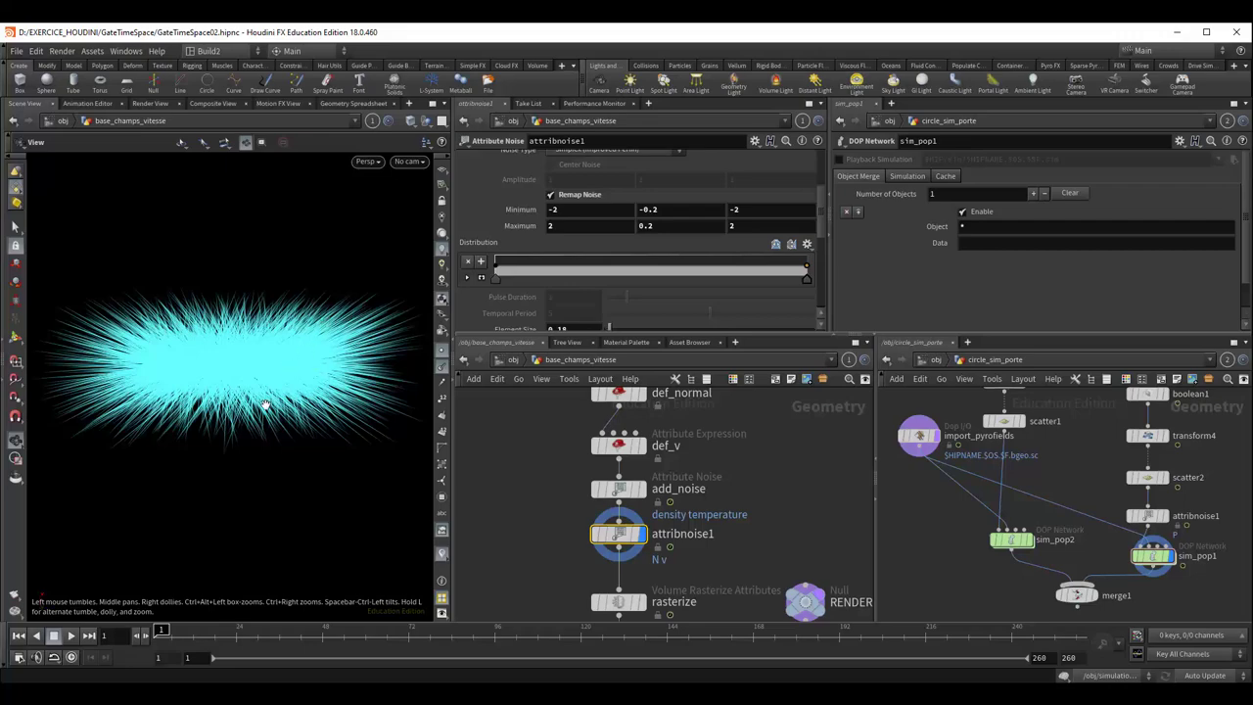
{"action": "mouse_move", "coordinate": [241, 392]}
{"action": "left_mouse_down"}
{"action": "mouse_move", "coordinate": [132, 376]}
{"action": "mouse_move", "coordinate": [185, 384]}
{"action": "left_mouse_up"}
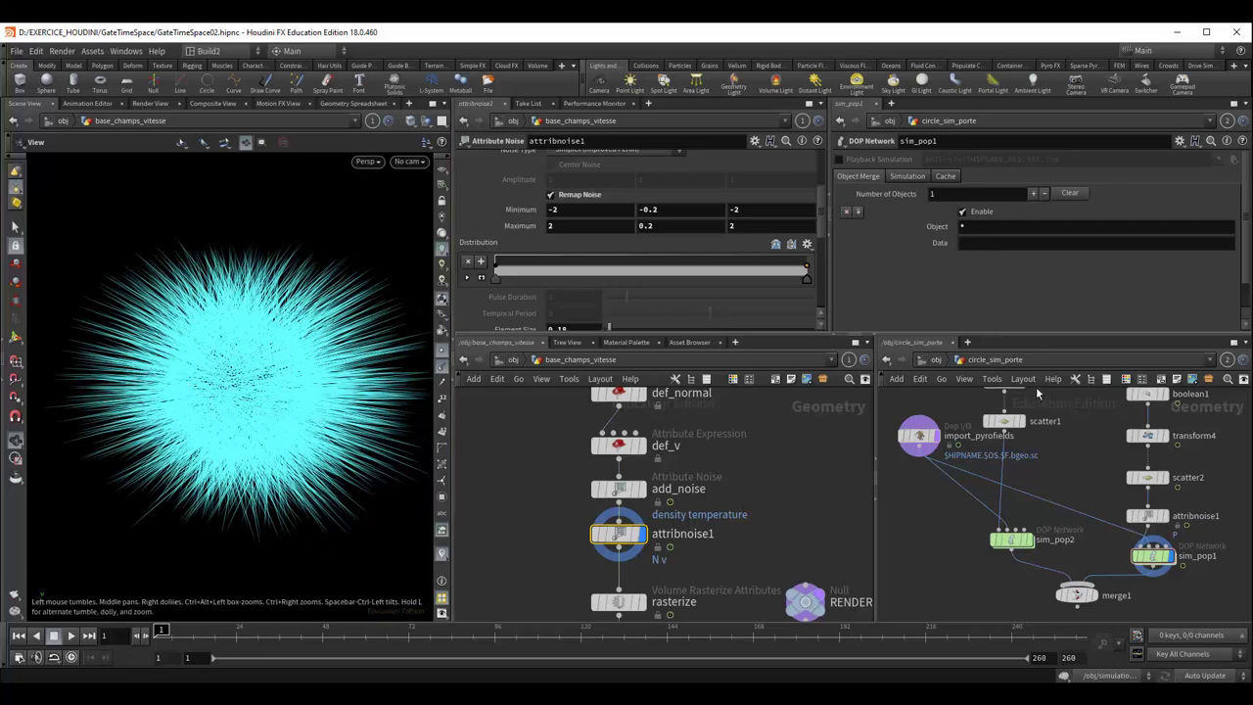
{"action": "scroll", "coordinate": [758, 529], "scroll_direction": "down", "scroll_amount": 3}
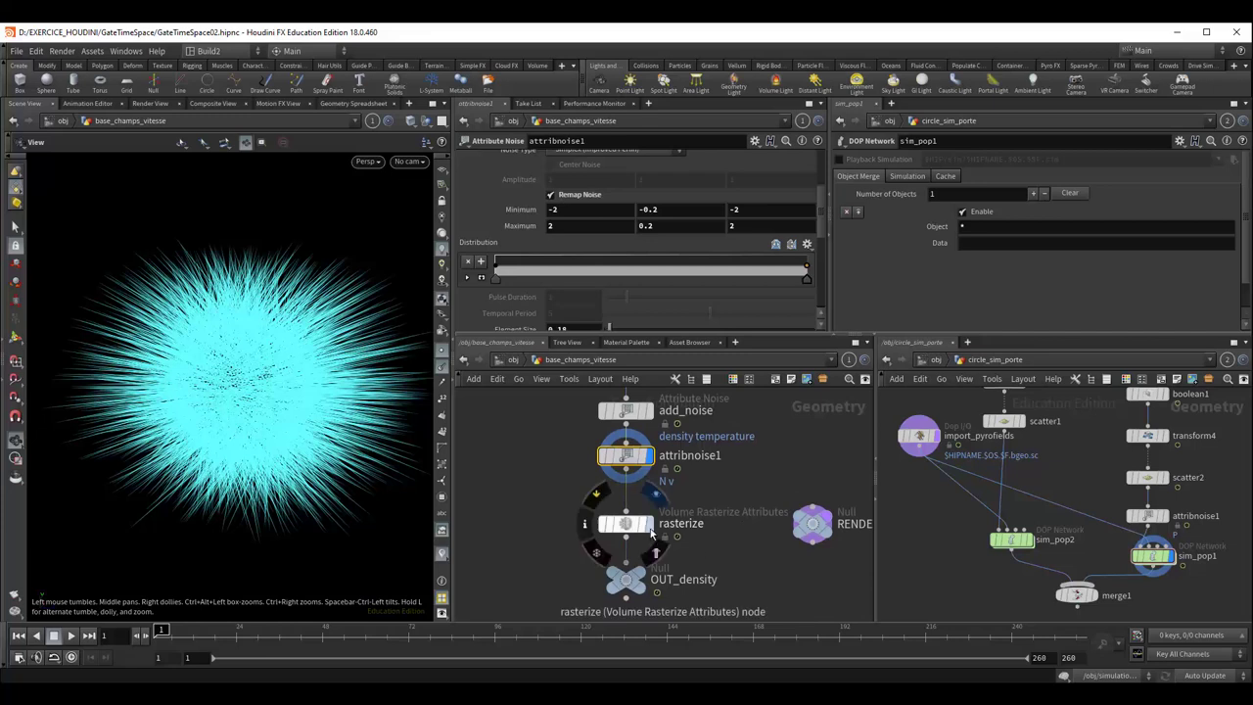
Display rasterize then OUT_density, then enter the simulation_base_v DOP network from /obj.
{"action": "left_click", "coordinate": [653, 530]}
{"action": "left_click", "coordinate": [627, 524]}
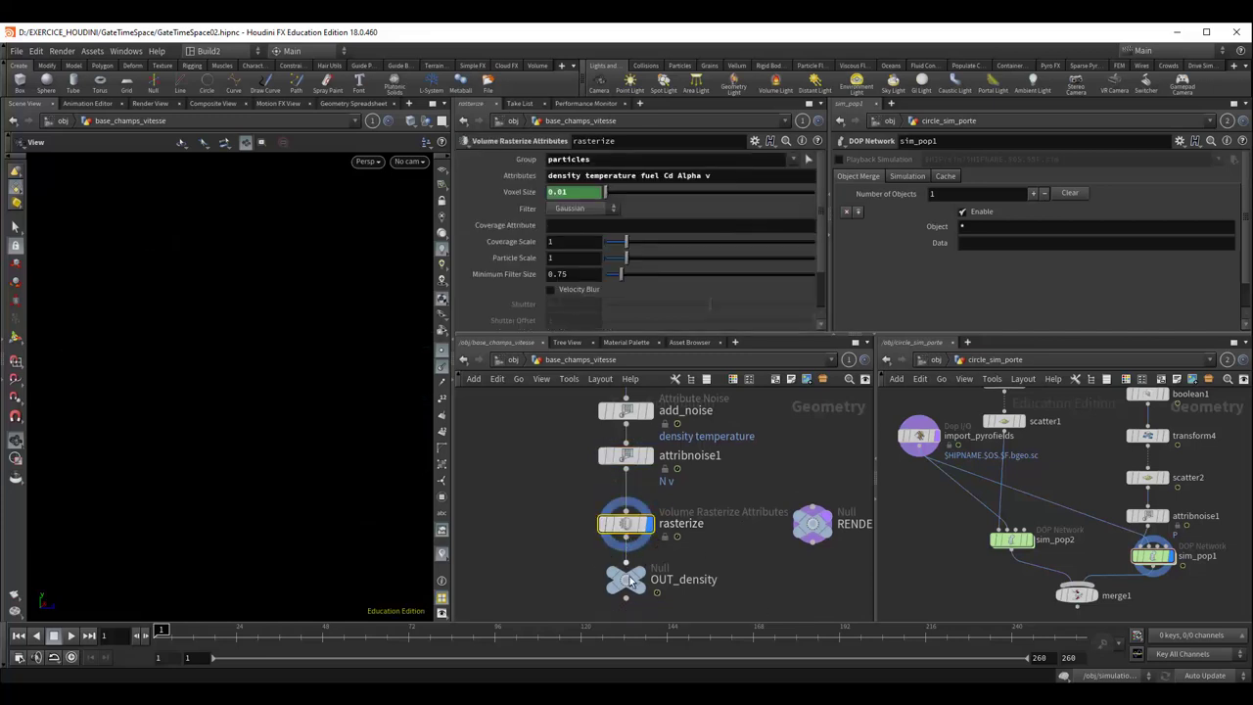
{"action": "left_click", "coordinate": [654, 585]}
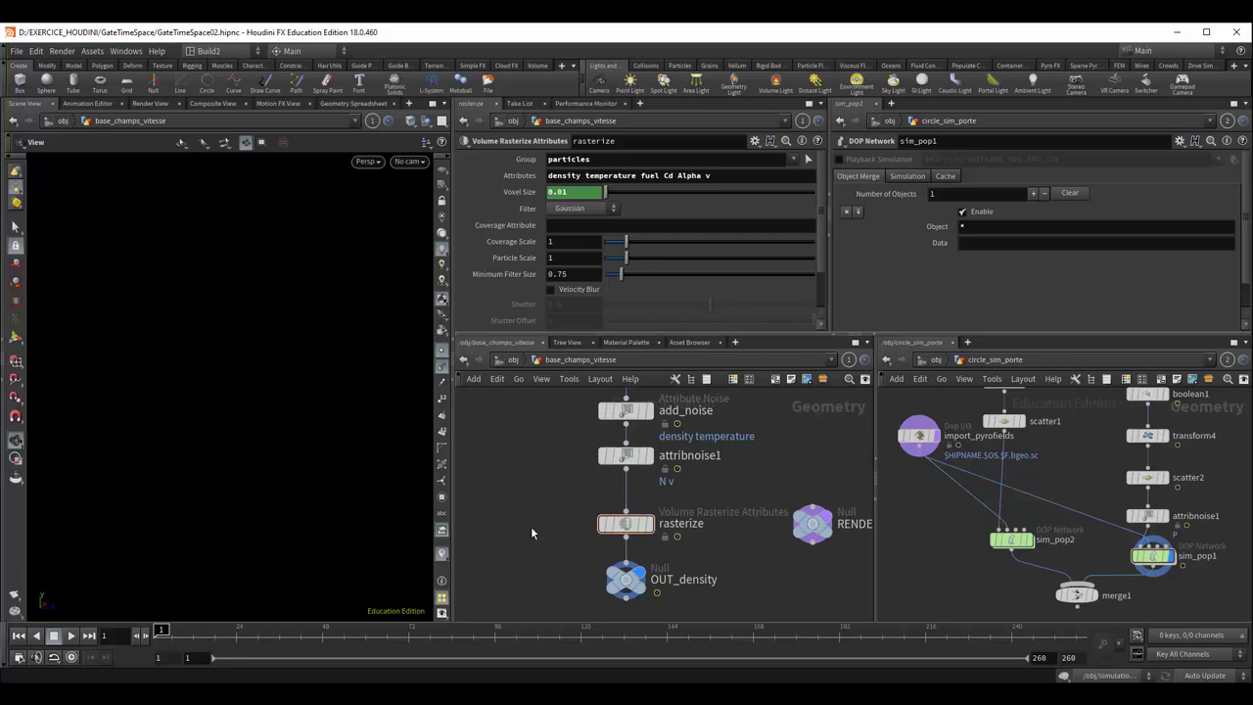
{"action": "middle_click_drag", "start_coordinate": [748, 554], "coordinate": [727, 533]}
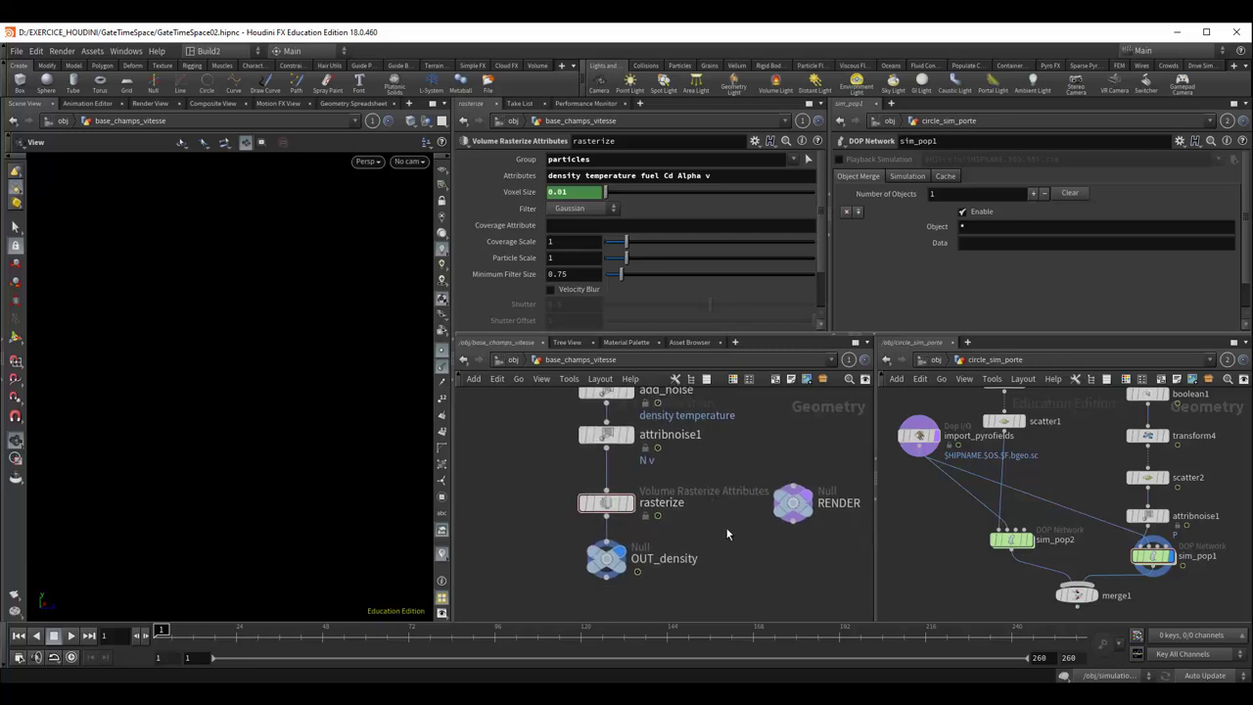
{"action": "left_click", "coordinate": [507, 360]}
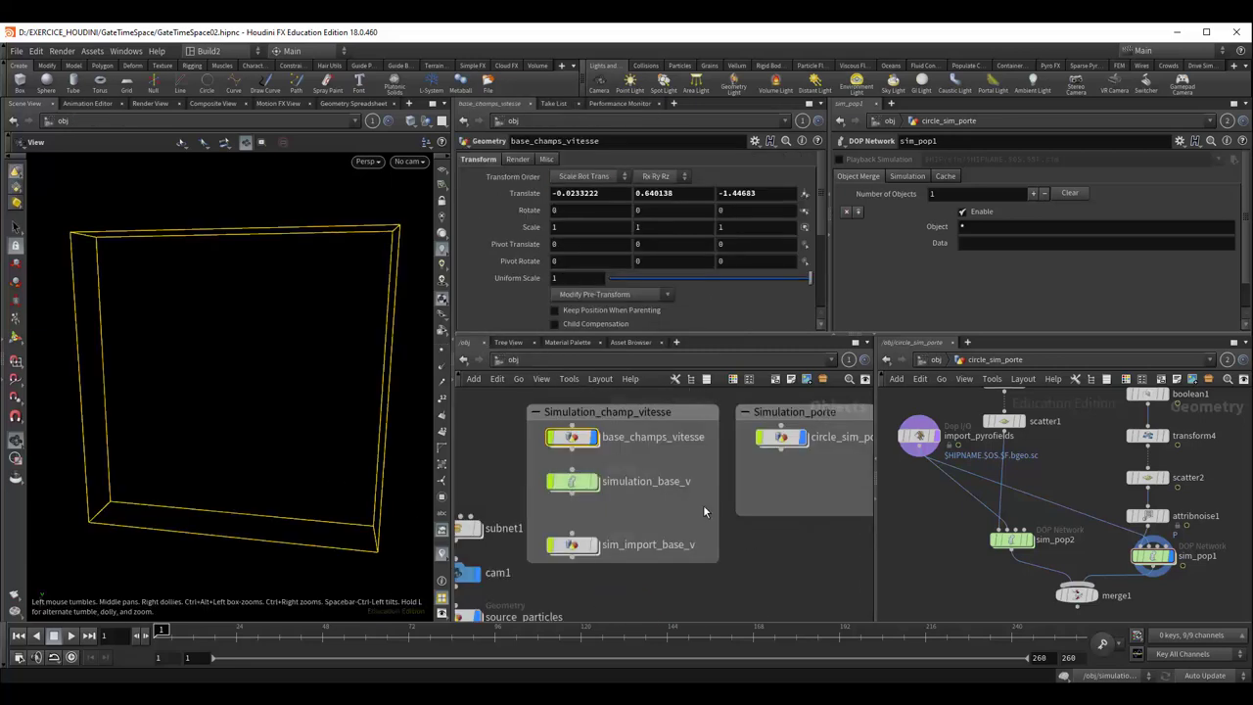
{"action": "double_click", "coordinate": [576, 481]}
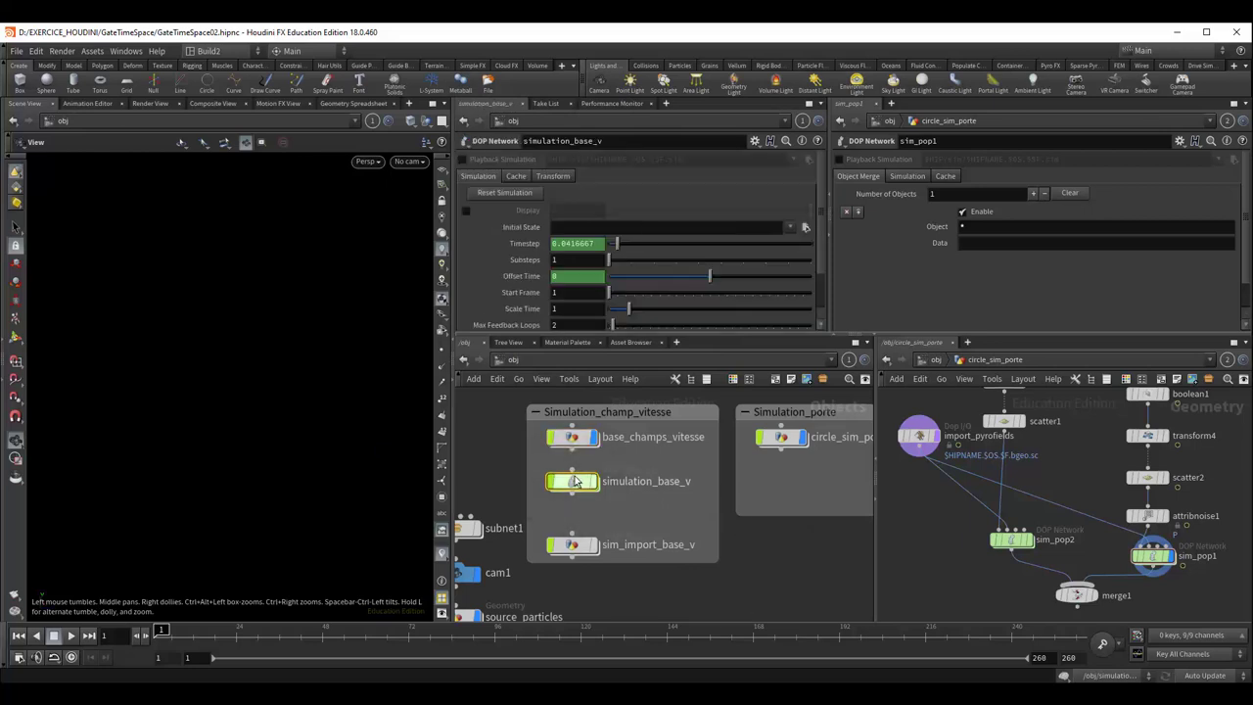
{"action": "middle_click_drag", "start_coordinate": [761, 510], "coordinate": [765, 557]}
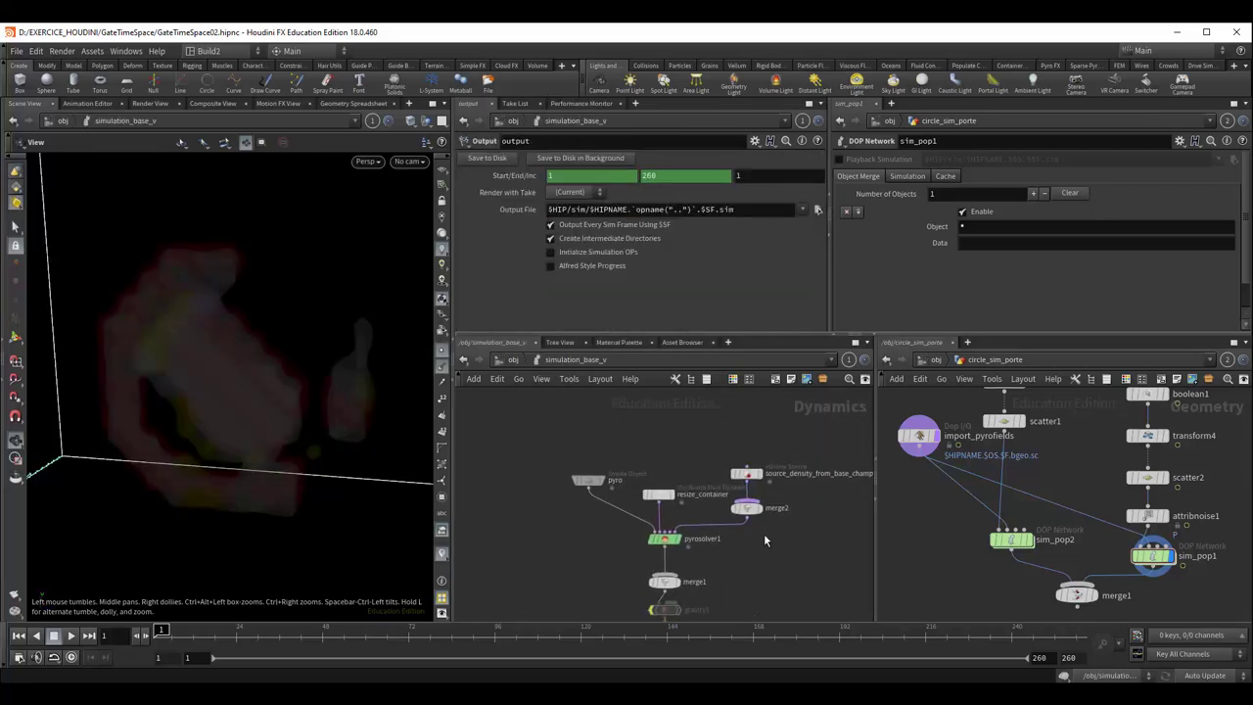
Review the volume source's three Add operations: density, temperature, and v into vel at scale 3.
{"action": "scroll", "coordinate": [765, 536], "scroll_direction": "up", "scroll_amount": 2}
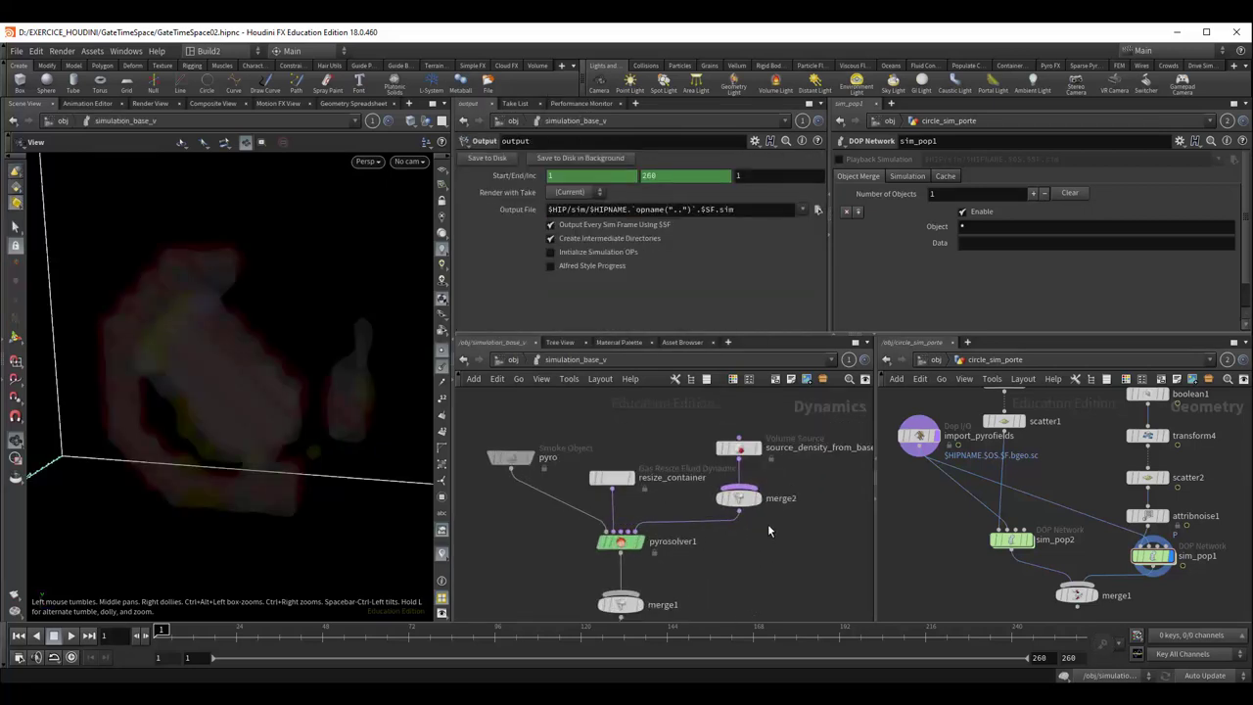
{"action": "left_click", "coordinate": [739, 450]}
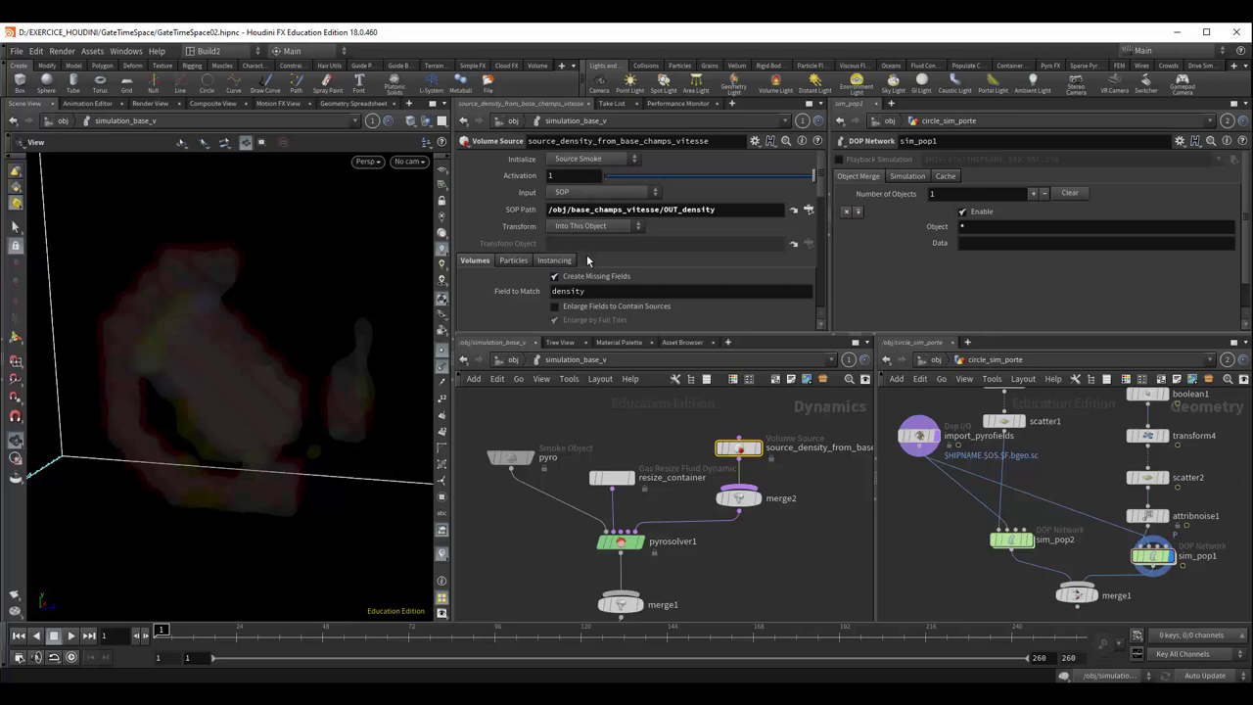
{"action": "scroll", "coordinate": [587, 259], "scroll_direction": "down", "scroll_amount": 1}
{"action": "scroll", "coordinate": [587, 259], "scroll_direction": "down", "scroll_amount": 2}
{"action": "scroll", "coordinate": [587, 260], "scroll_direction": "down", "scroll_amount": 1}
{"action": "scroll", "coordinate": [587, 259], "scroll_direction": "down", "scroll_amount": 2}
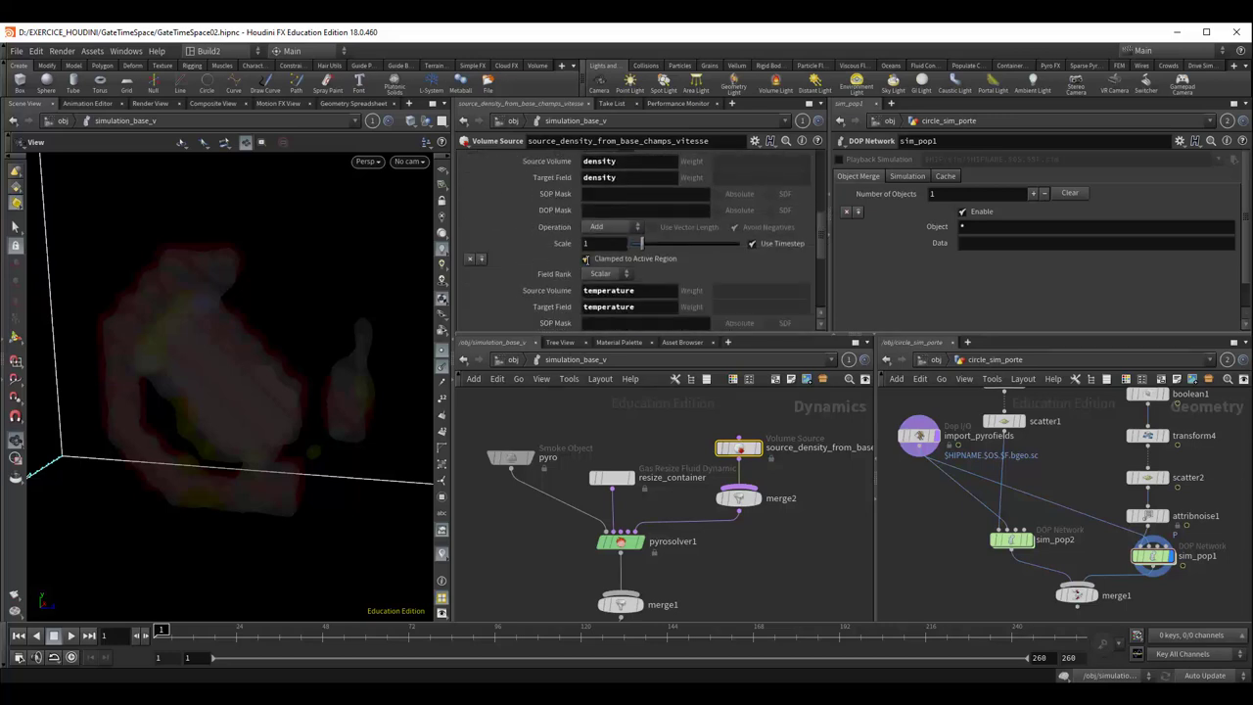
{"action": "scroll", "coordinate": [588, 260], "scroll_direction": "down", "scroll_amount": 1}
{"action": "scroll", "coordinate": [593, 264], "scroll_direction": "down", "scroll_amount": 1}
{"action": "scroll", "coordinate": [599, 266], "scroll_direction": "down", "scroll_amount": 1}
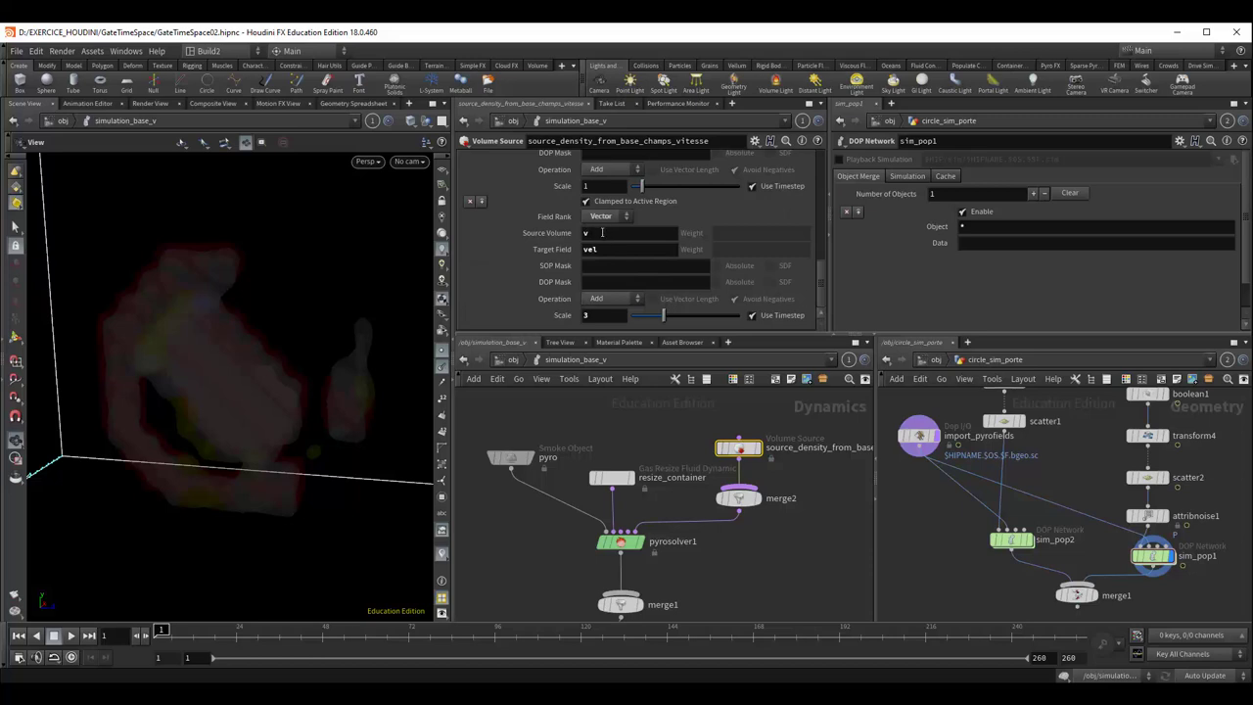
{"action": "scroll", "coordinate": [619, 252], "scroll_direction": "up", "scroll_amount": 1}
{"action": "scroll", "coordinate": [625, 244], "scroll_direction": "up", "scroll_amount": 1}
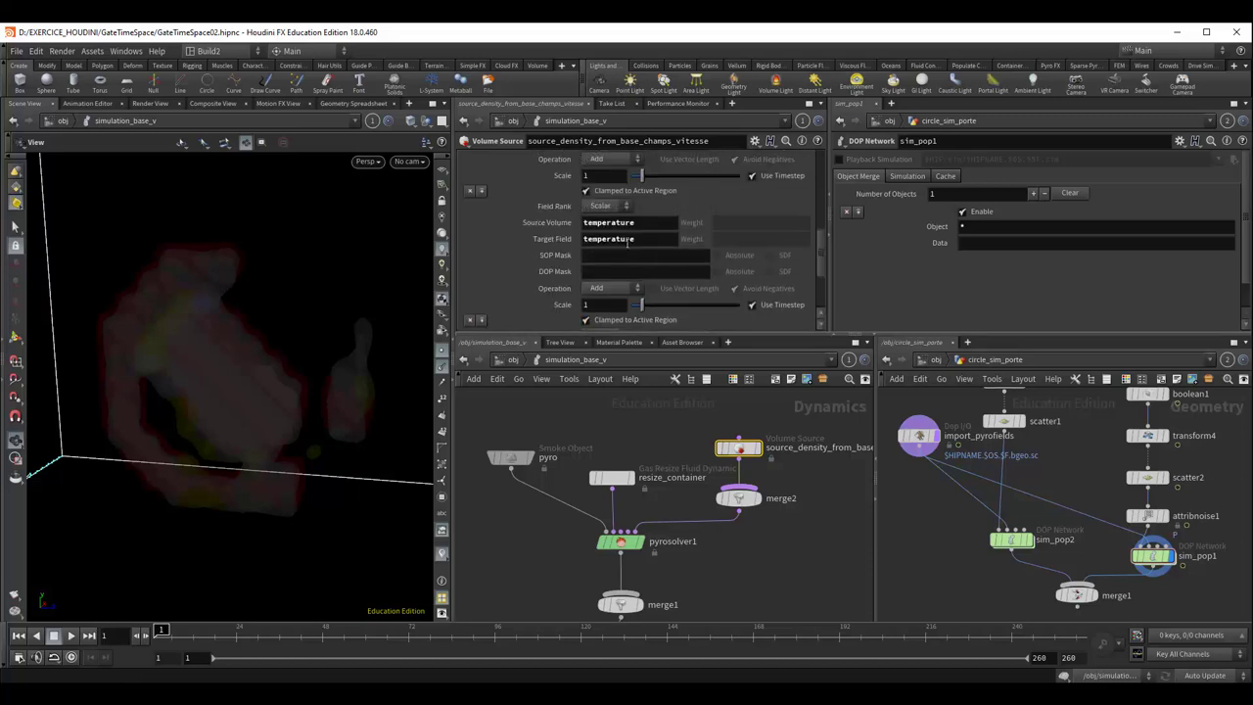
{"action": "scroll", "coordinate": [622, 224], "scroll_direction": "up", "scroll_amount": 2}
{"action": "scroll", "coordinate": [616, 257], "scroll_direction": "up", "scroll_amount": 1}
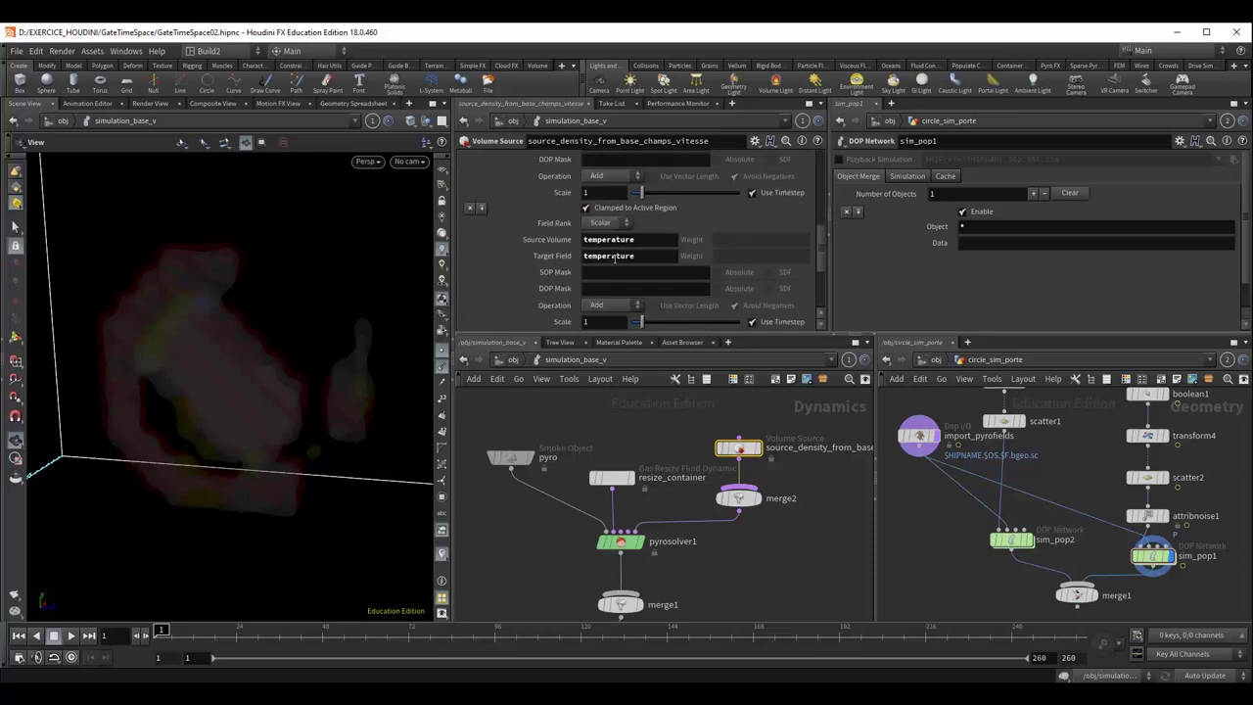
{"action": "scroll", "coordinate": [619, 260], "scroll_direction": "up", "scroll_amount": 1}
{"action": "scroll", "coordinate": [621, 262], "scroll_direction": "up", "scroll_amount": 1}
{"action": "scroll", "coordinate": [624, 259], "scroll_direction": "up", "scroll_amount": 1}
{"action": "scroll", "coordinate": [625, 260], "scroll_direction": "up", "scroll_amount": 2}
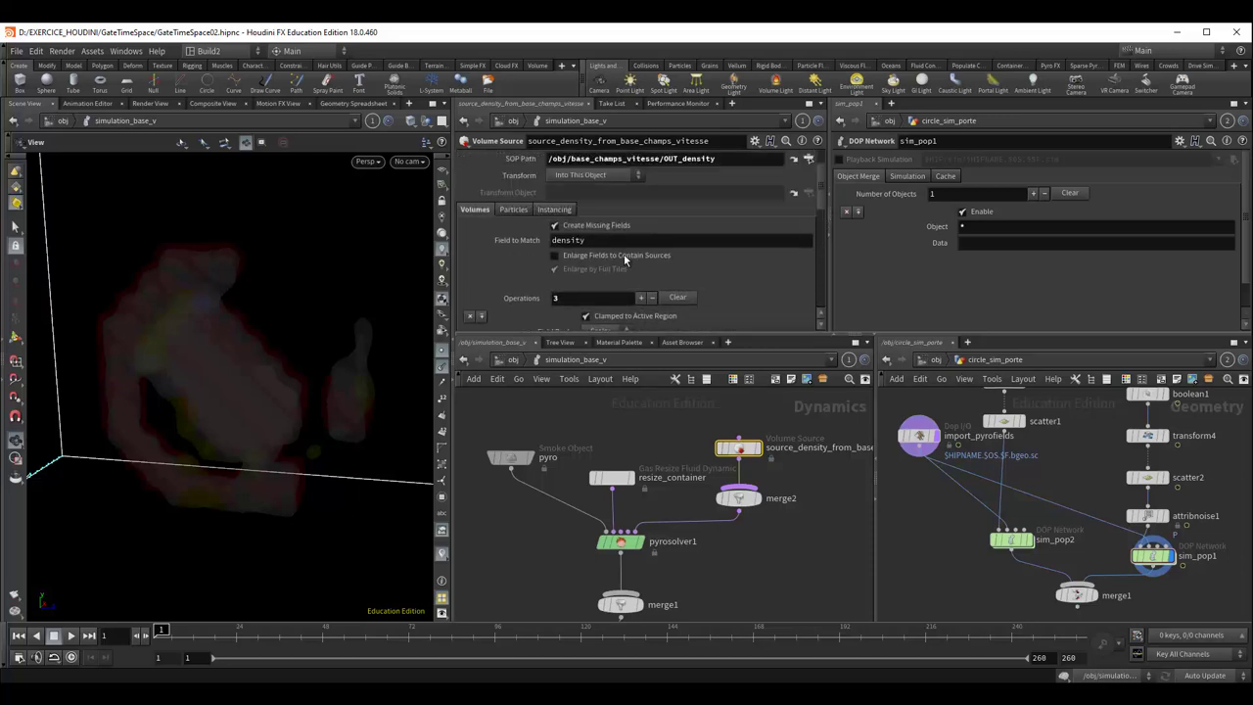
{"action": "scroll", "coordinate": [621, 258], "scroll_direction": "up", "scroll_amount": 1}
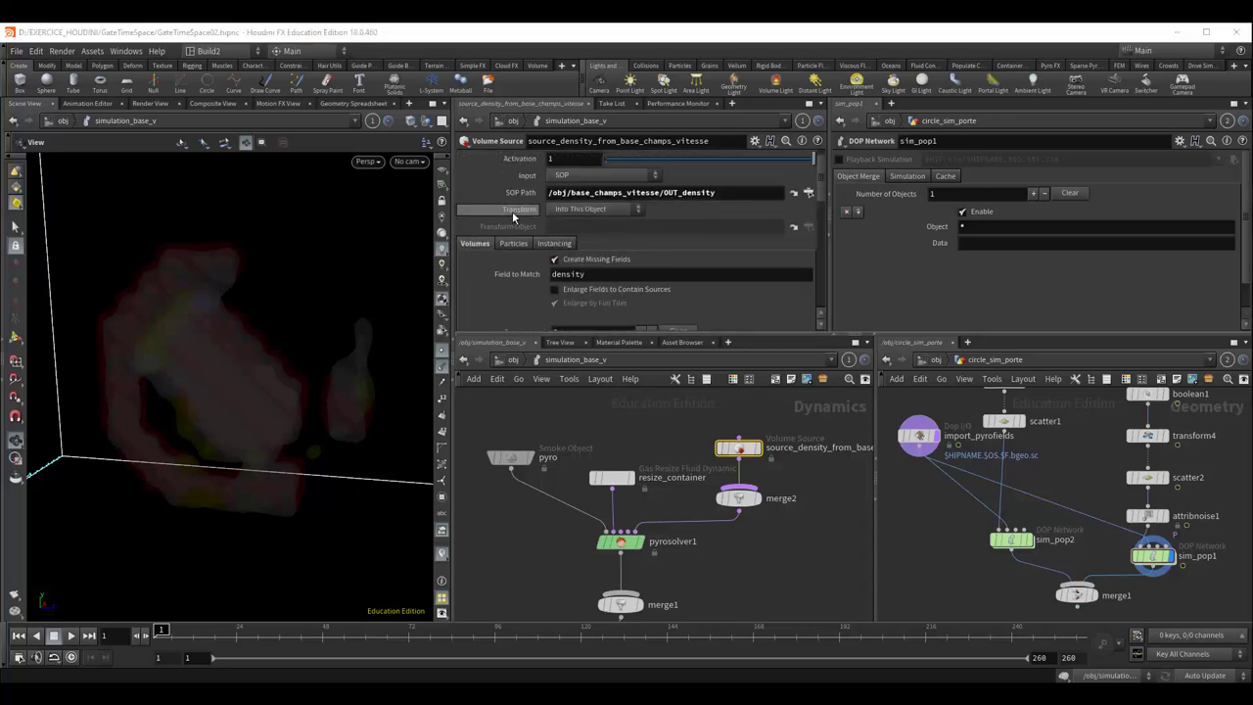
{"action": "scroll", "coordinate": [631, 262], "scroll_direction": "down", "scroll_amount": 1}
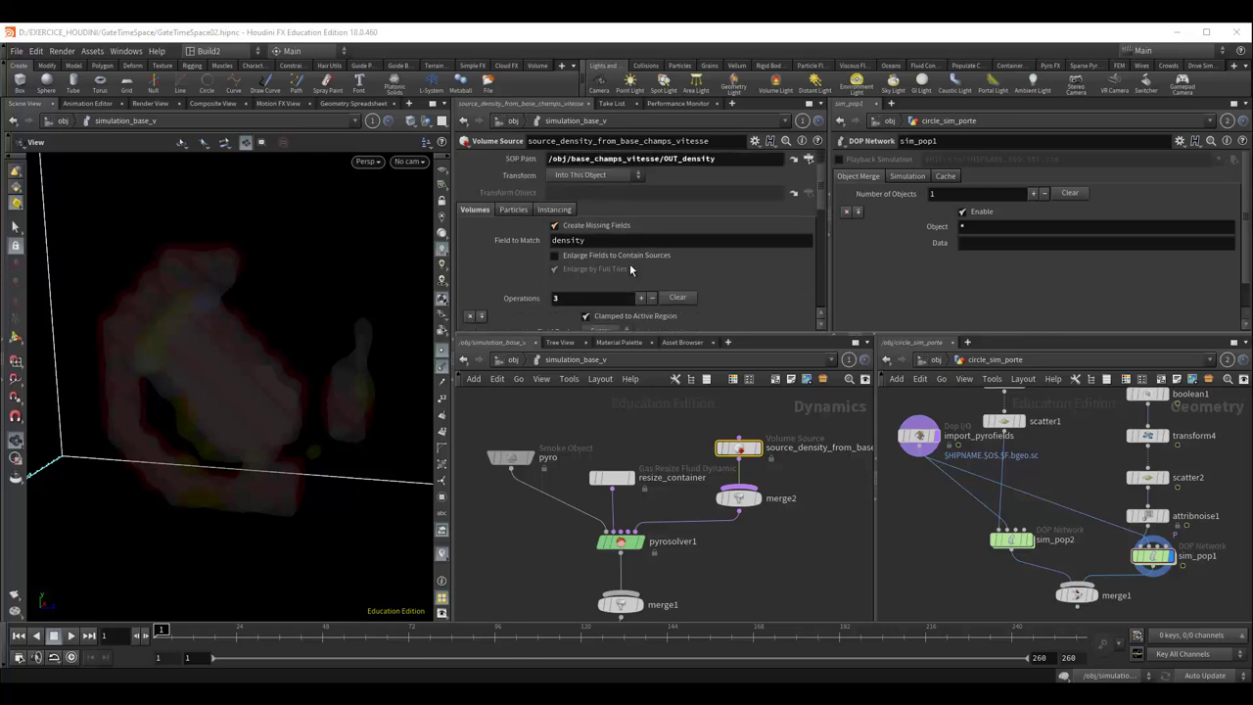
{"action": "scroll", "coordinate": [629, 263], "scroll_direction": "down", "scroll_amount": 1}
{"action": "scroll", "coordinate": [626, 264], "scroll_direction": "up", "scroll_amount": 1}
{"action": "scroll", "coordinate": [623, 261], "scroll_direction": "up", "scroll_amount": 1}
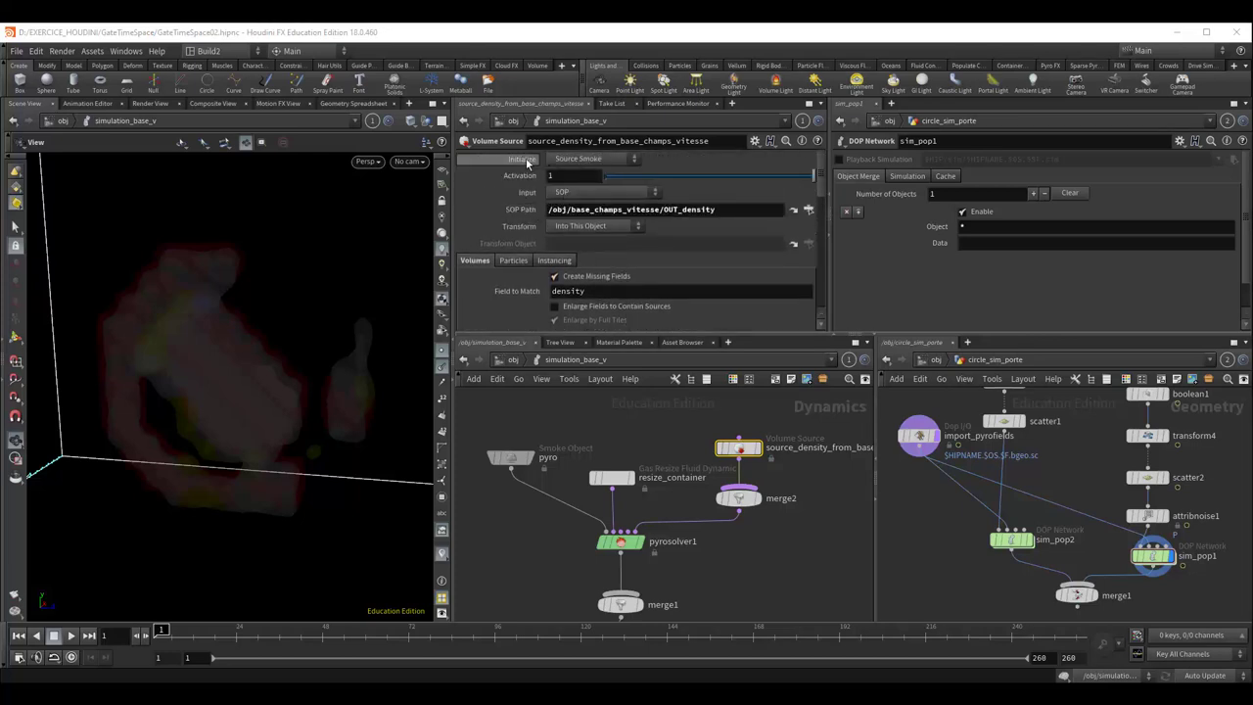
{"action": "scroll", "coordinate": [623, 264], "scroll_direction": "down", "scroll_amount": 1}
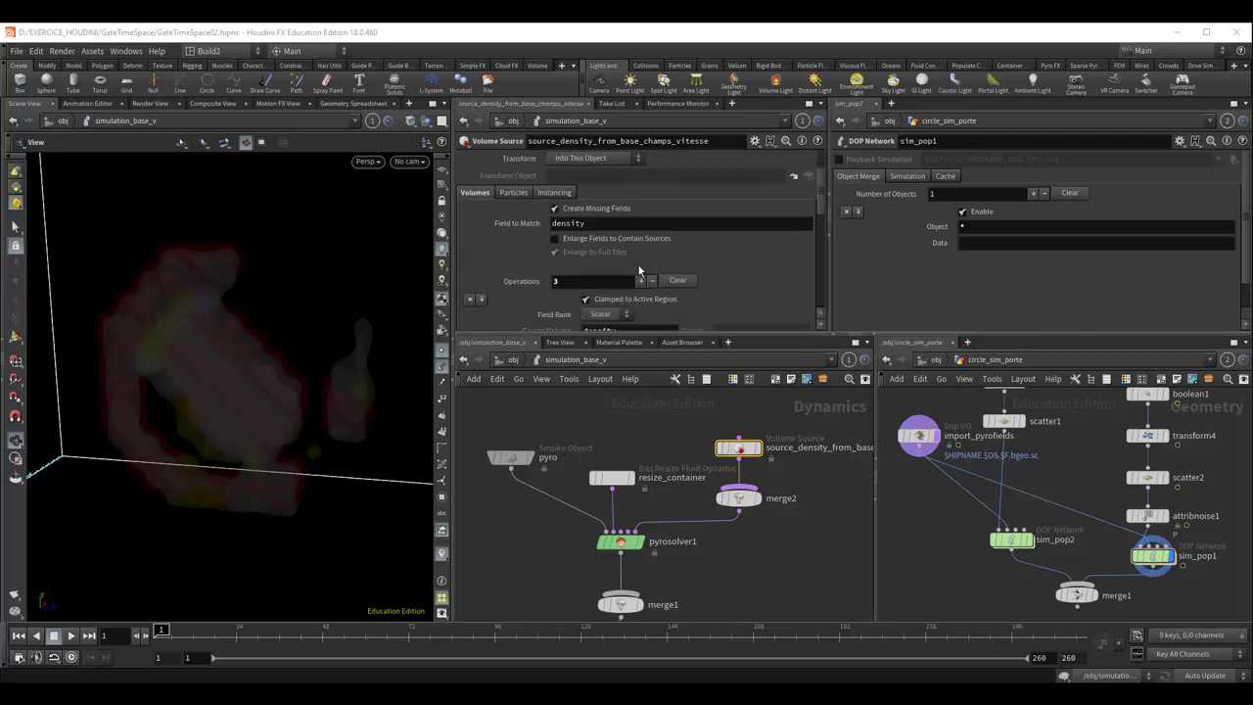
{"action": "scroll", "coordinate": [638, 265], "scroll_direction": "down", "scroll_amount": 2}
{"action": "scroll", "coordinate": [638, 263], "scroll_direction": "down", "scroll_amount": 1}
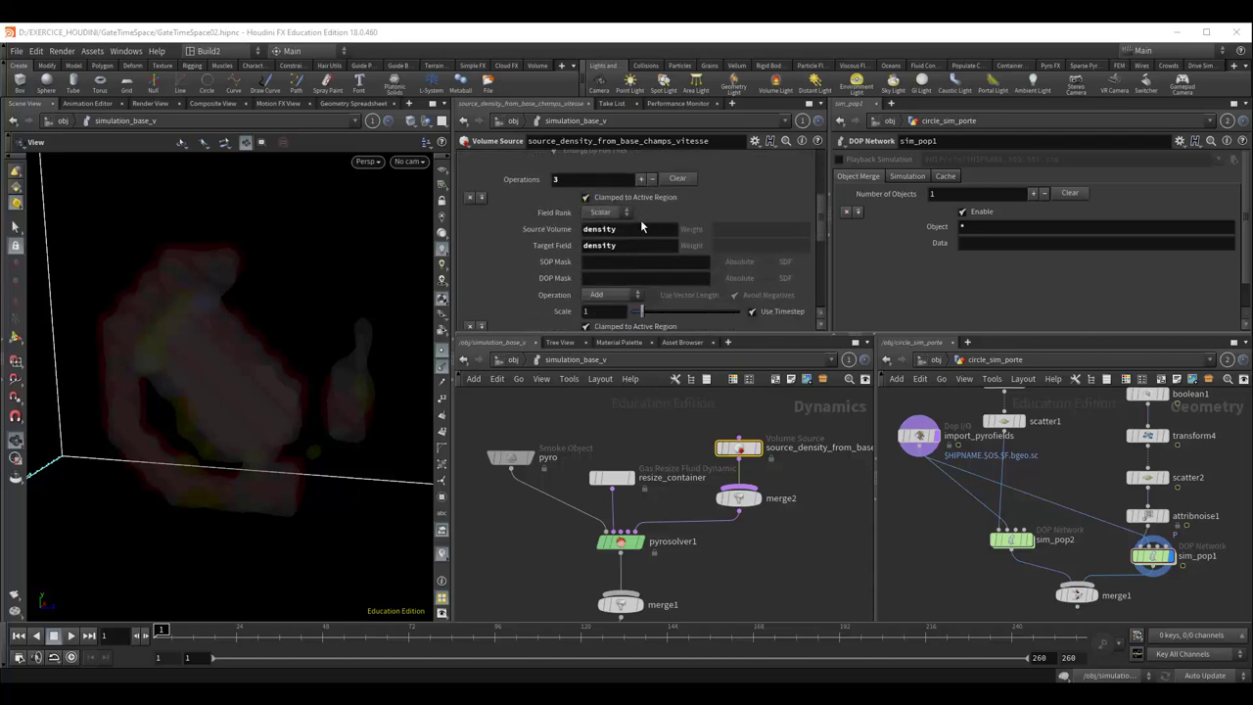
{"action": "scroll", "coordinate": [640, 225], "scroll_direction": "down", "scroll_amount": 1}
{"action": "scroll", "coordinate": [636, 235], "scroll_direction": "down", "scroll_amount": 1}
{"action": "scroll", "coordinate": [633, 243], "scroll_direction": "down", "scroll_amount": 1}
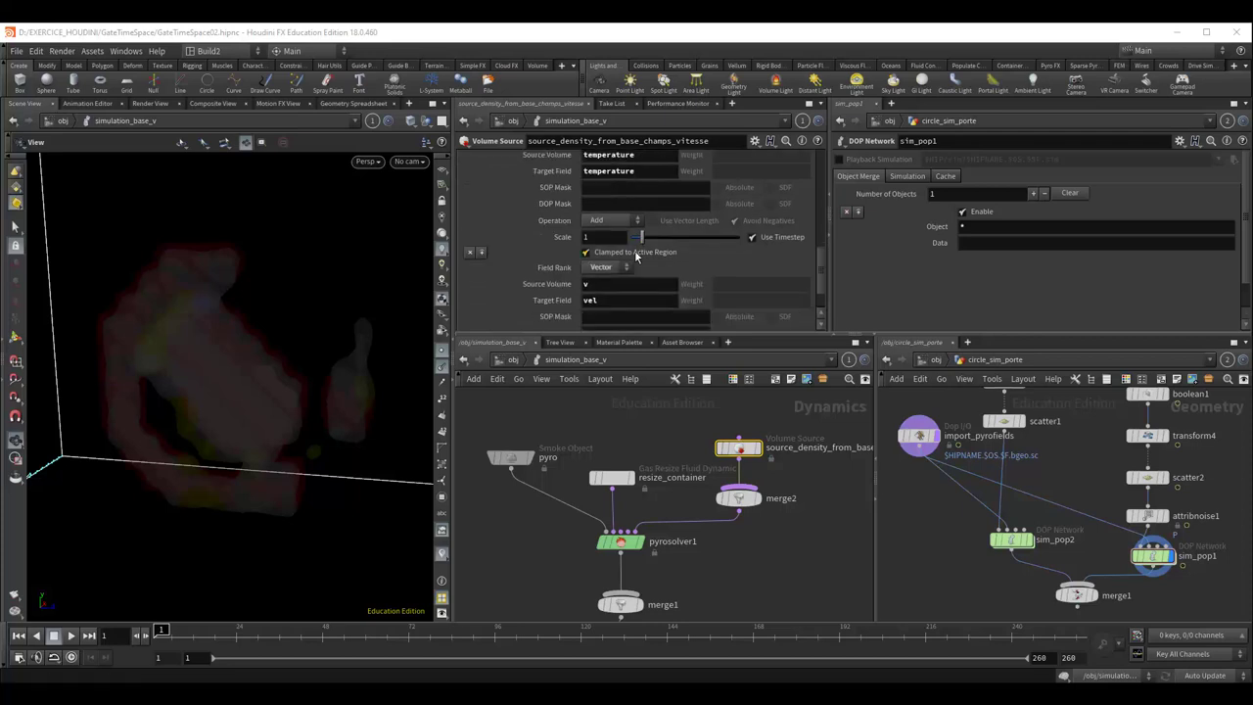
{"action": "scroll", "coordinate": [629, 248], "scroll_direction": "down", "scroll_amount": 1}
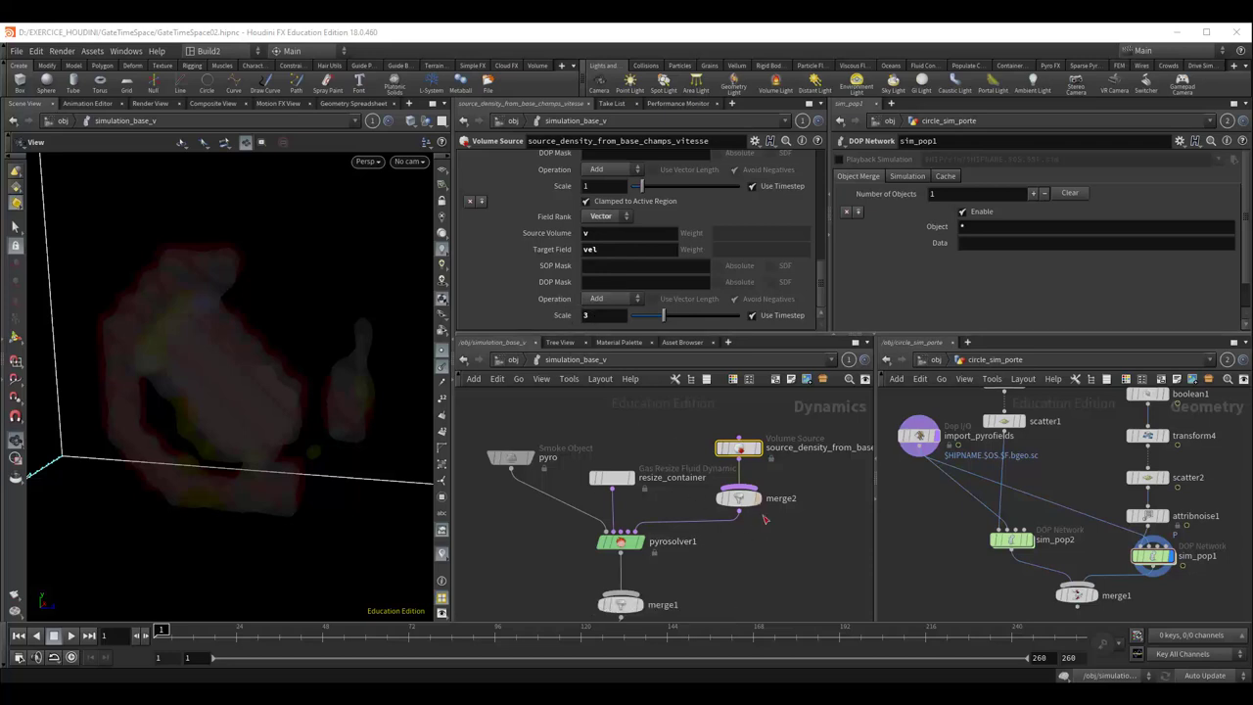
Align resize_container above pyrosolver1 and show its Smoke and Pyro bounds from /obj/base_champs_vitesse.
{"action": "middle_click_drag", "start_coordinate": [761, 560], "coordinate": [777, 544]}
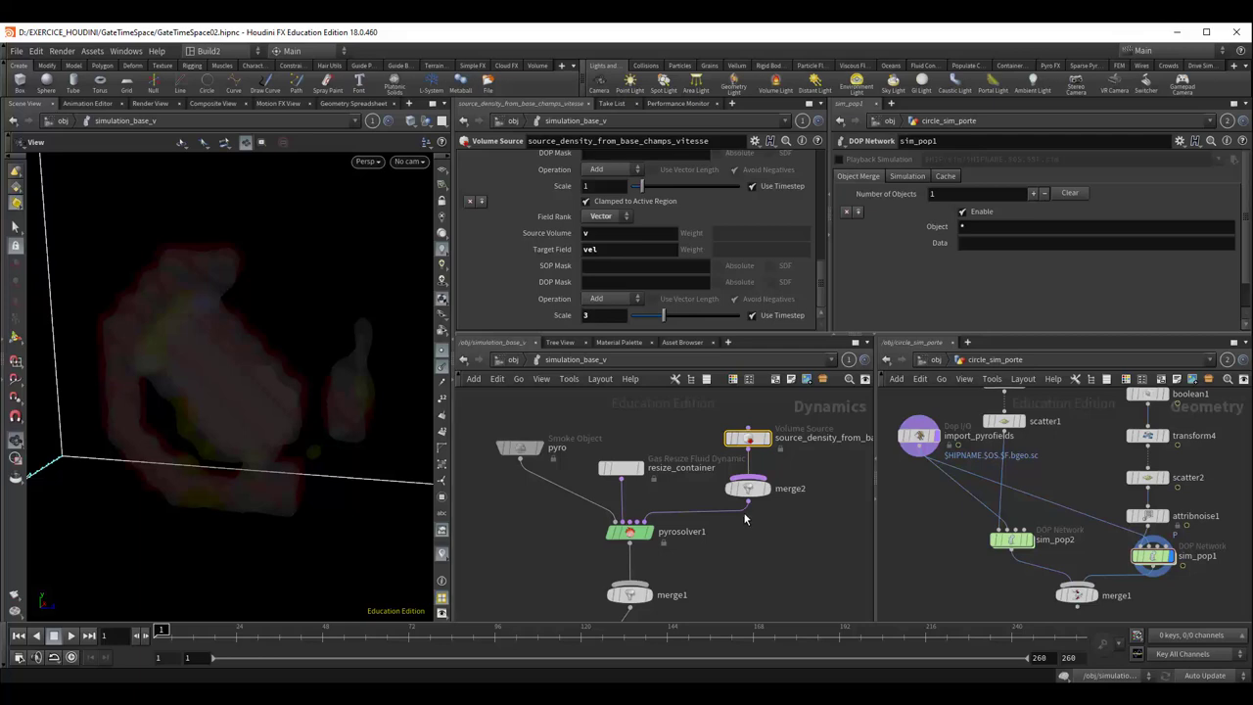
{"action": "mouse_move", "coordinate": [620, 540]}
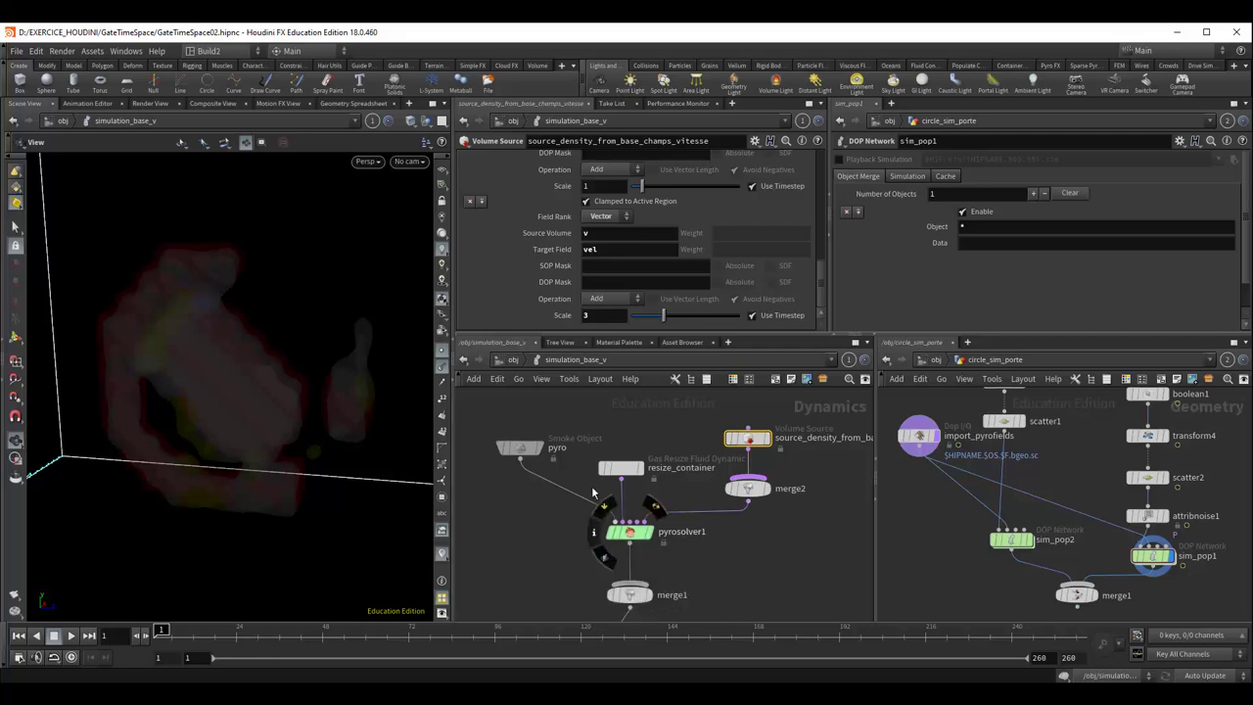
{"action": "left_click_drag", "start_coordinate": [623, 468], "coordinate": [631, 465]}
{"action": "mouse_move", "coordinate": [629, 467]}
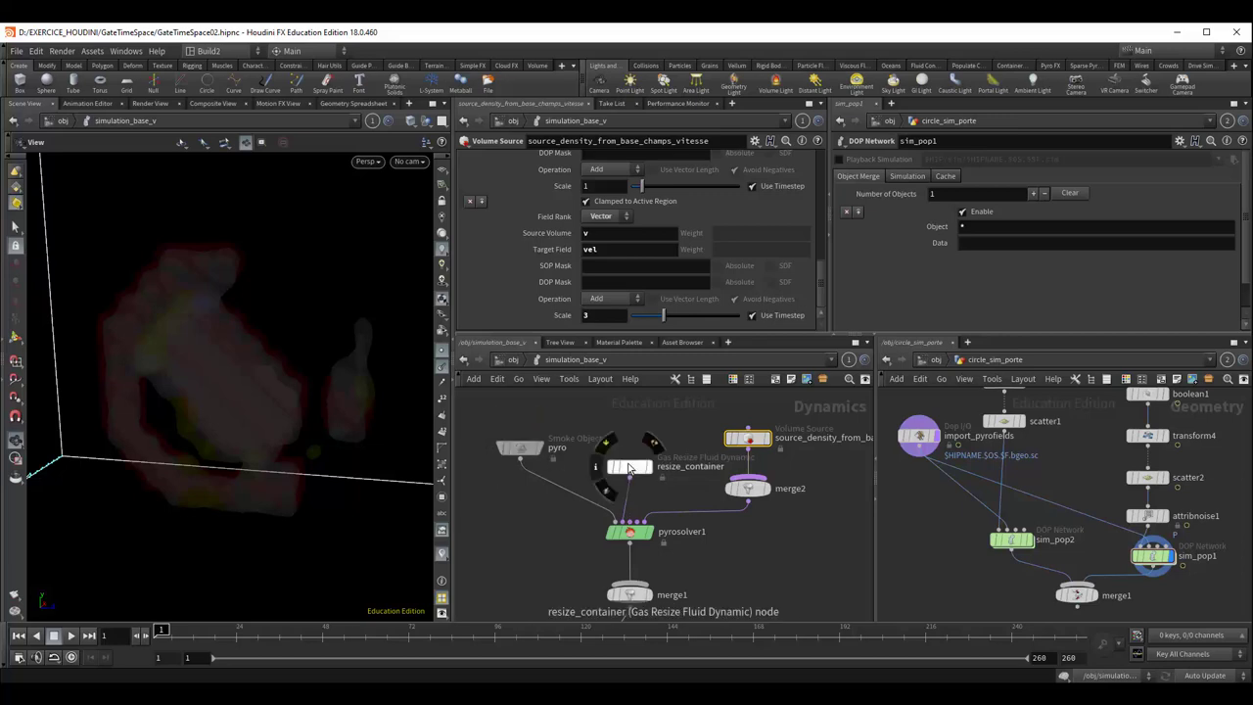
{"action": "left_click", "coordinate": [630, 467]}
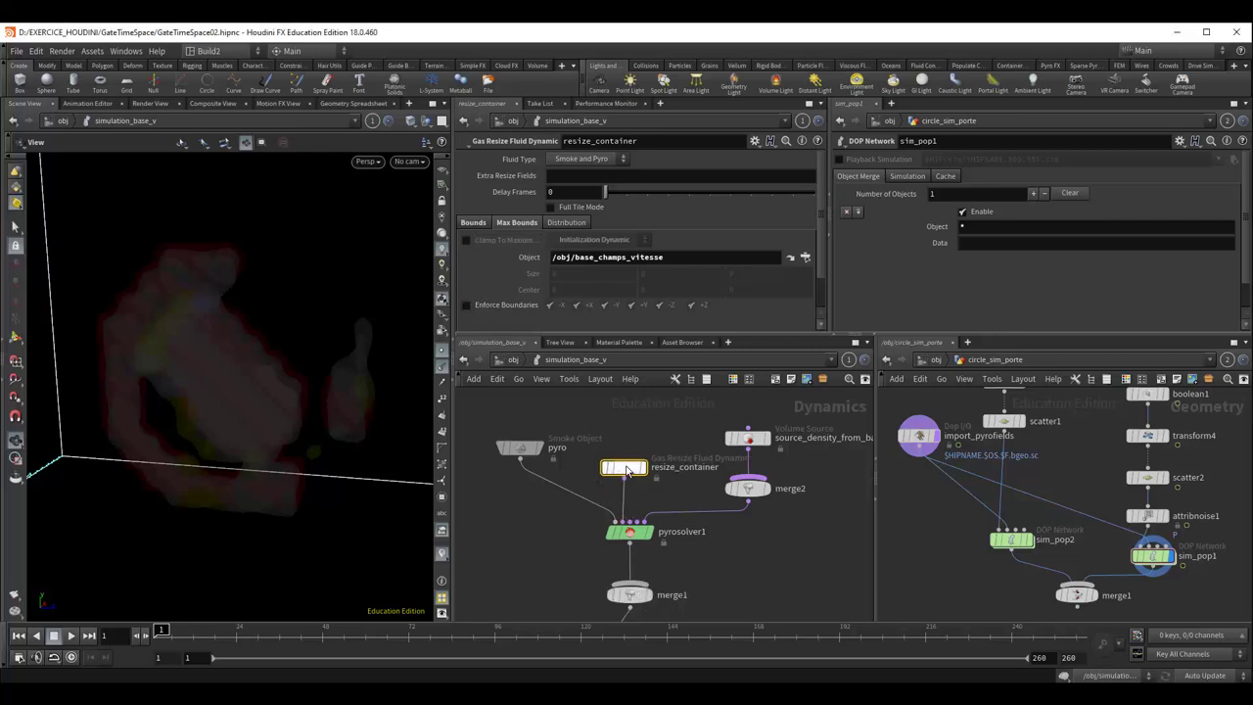
Review the pyro smoke object's per-field visualization and multi-field guide settings.
{"action": "left_click", "coordinate": [520, 449]}
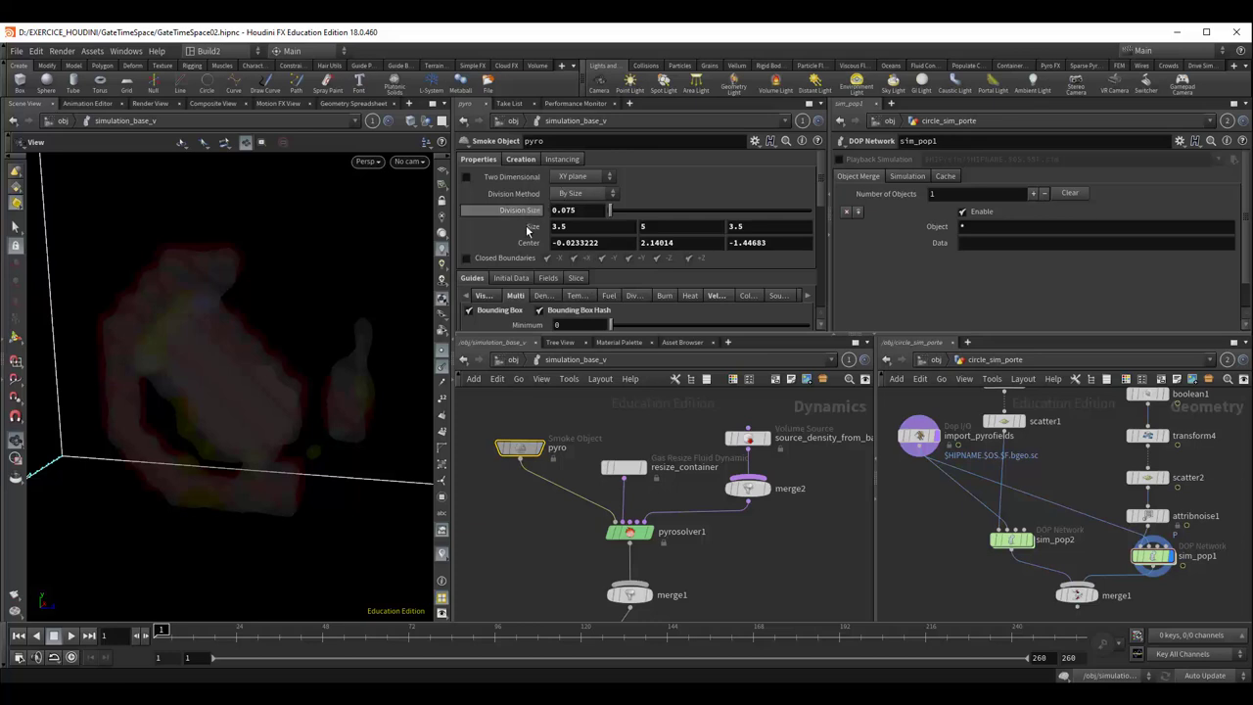
{"action": "scroll", "coordinate": [538, 274], "scroll_direction": "down", "scroll_amount": 2}
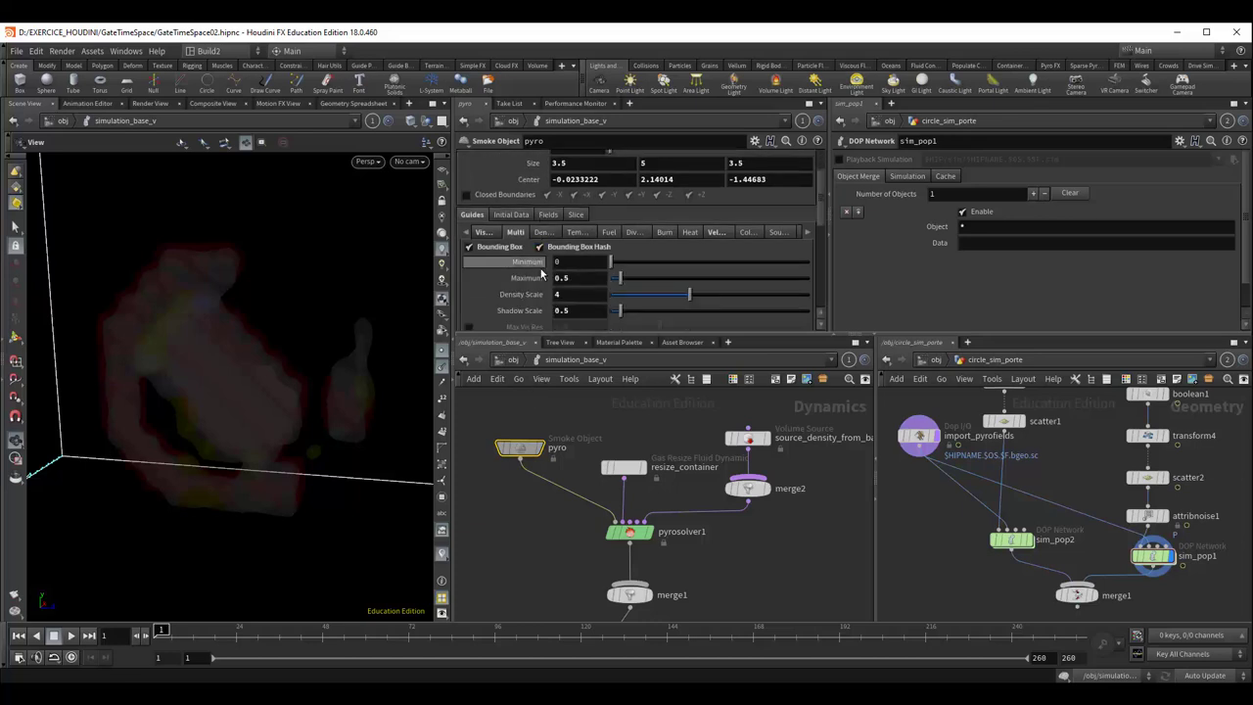
{"action": "scroll", "coordinate": [518, 270], "scroll_direction": "down", "scroll_amount": 1}
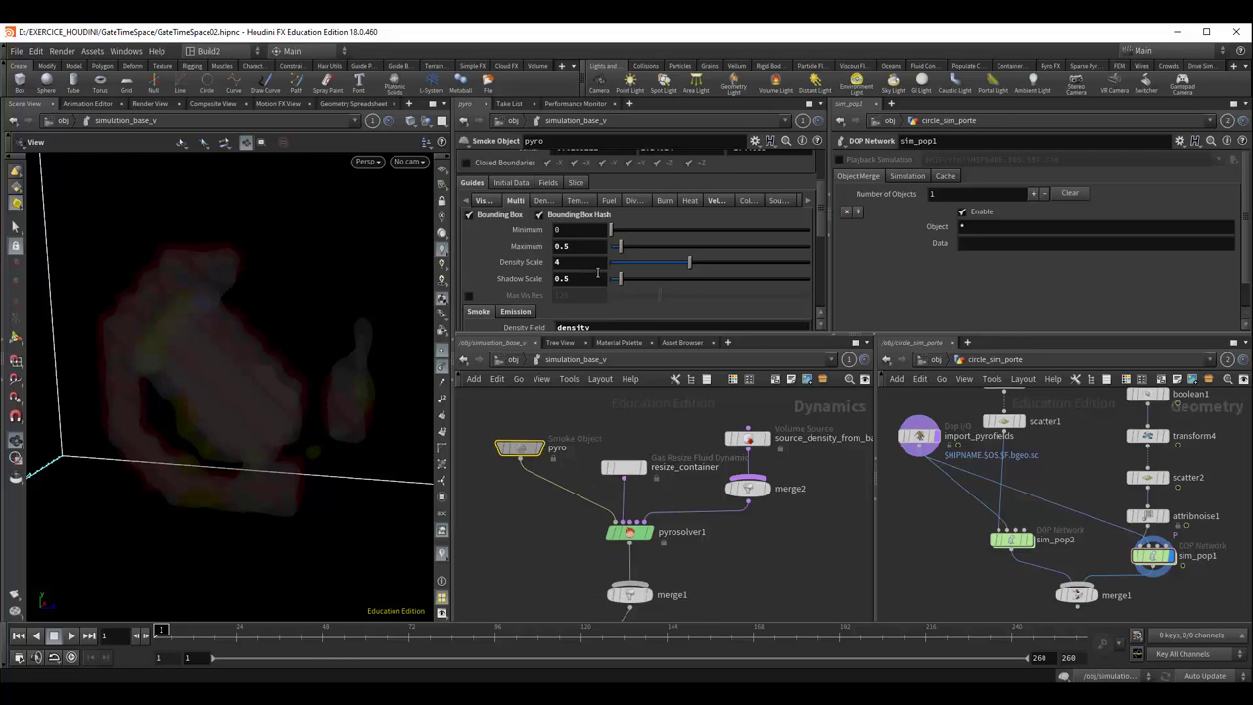
{"action": "scroll", "coordinate": [597, 281], "scroll_direction": "down", "scroll_amount": 1}
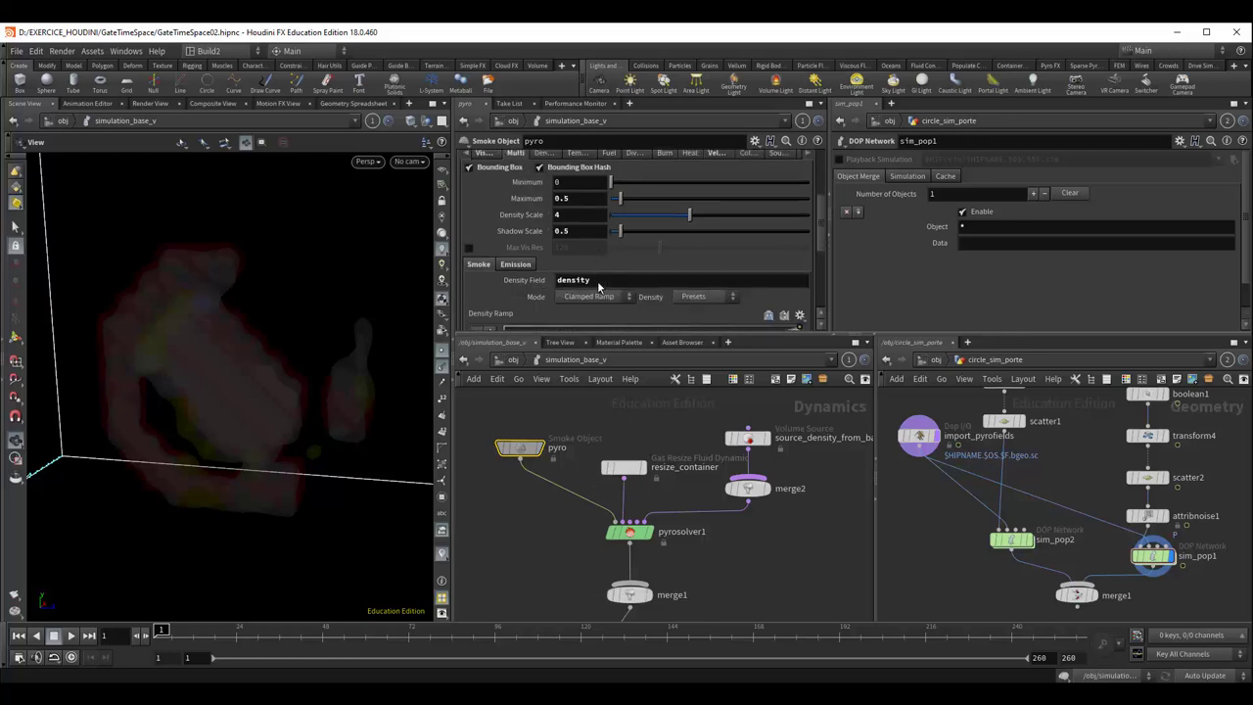
{"action": "scroll", "coordinate": [568, 287], "scroll_direction": "up", "scroll_amount": 3}
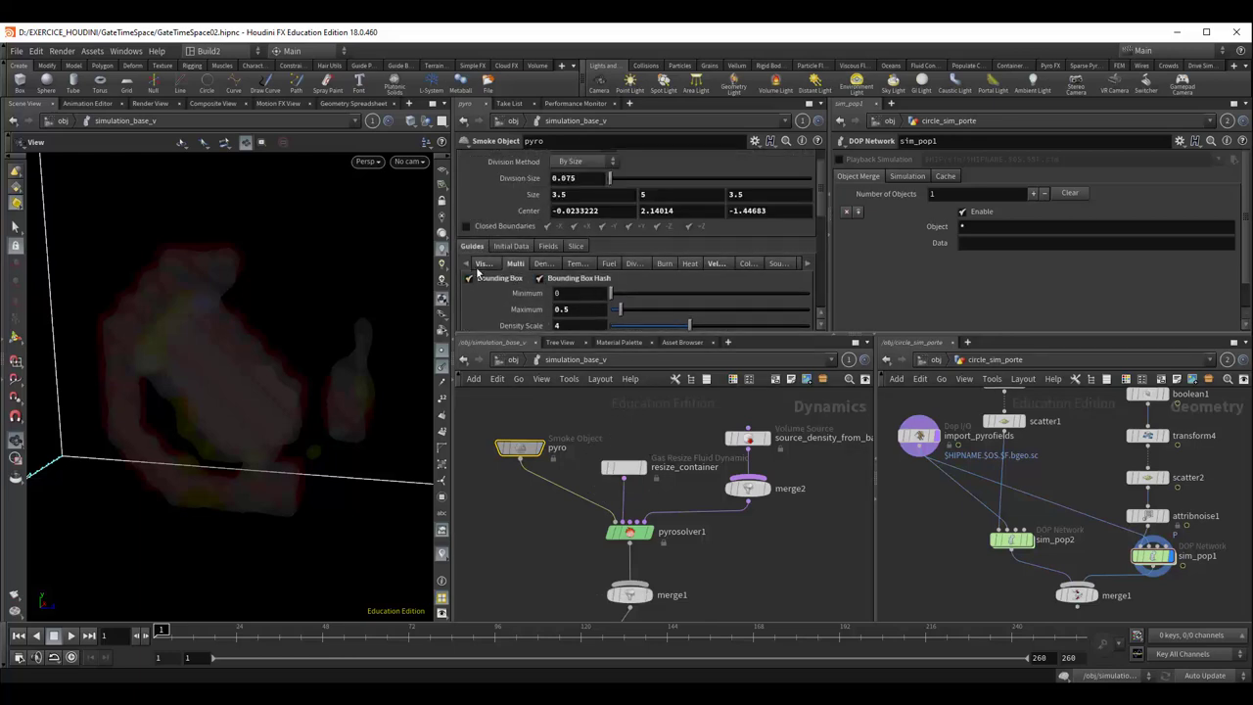
{"action": "left_click", "coordinate": [483, 264]}
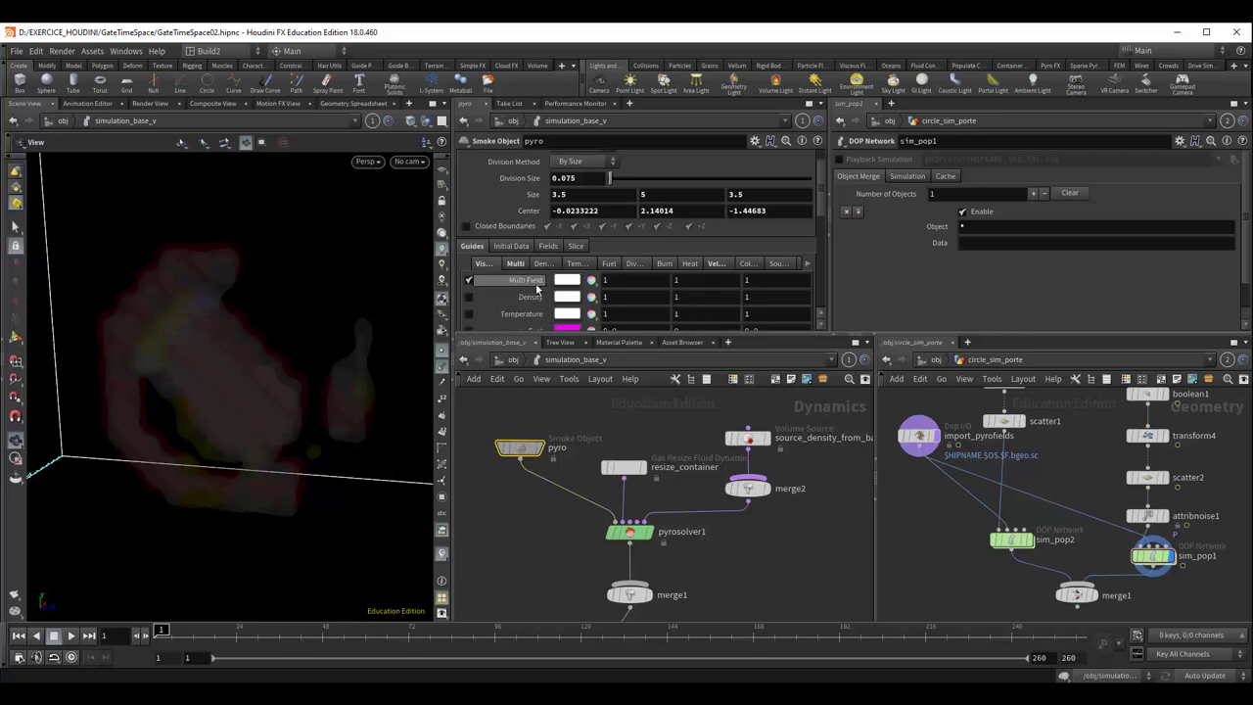
{"action": "left_click", "coordinate": [522, 262]}
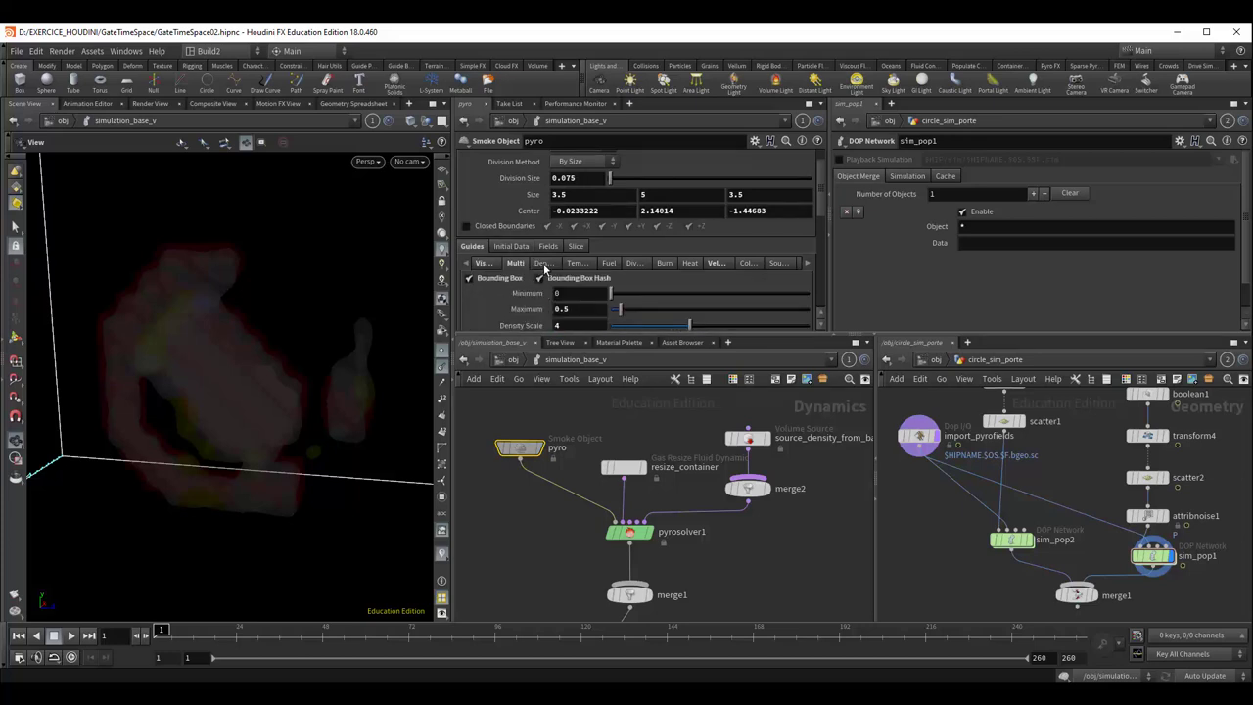
{"action": "left_click", "coordinate": [482, 264]}
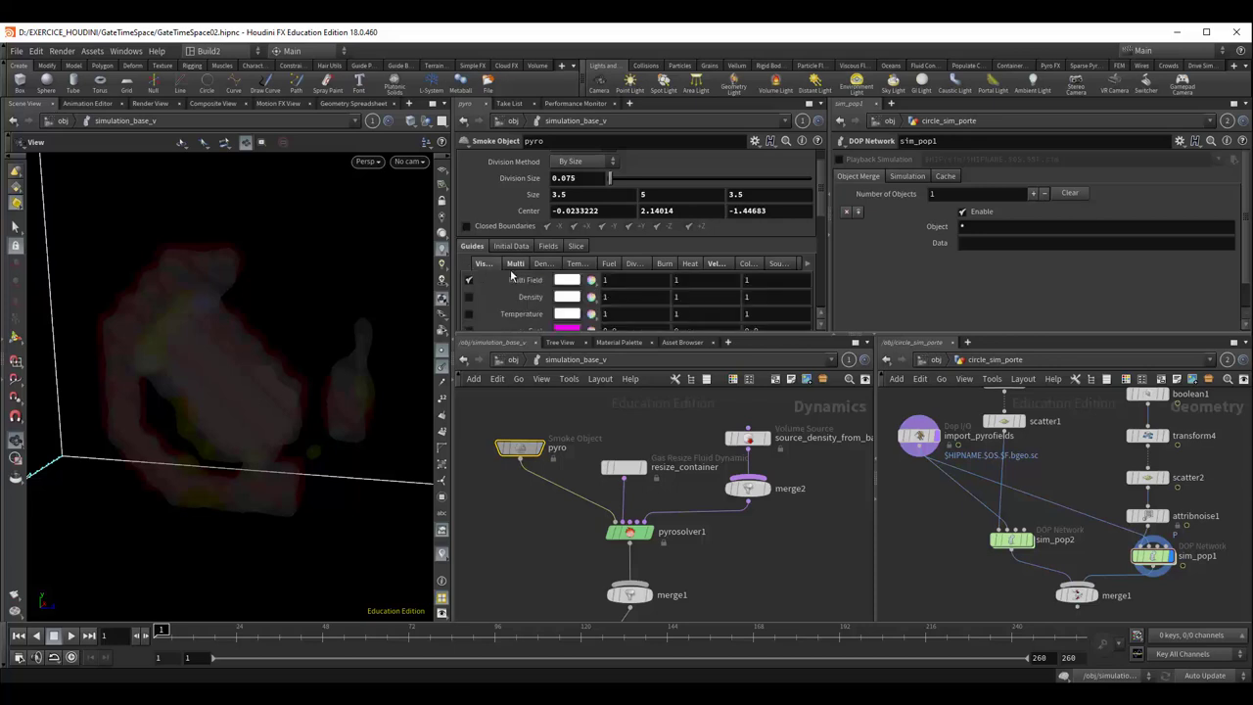
{"action": "left_click_drag", "start_coordinate": [607, 335], "coordinate": [607, 394]}
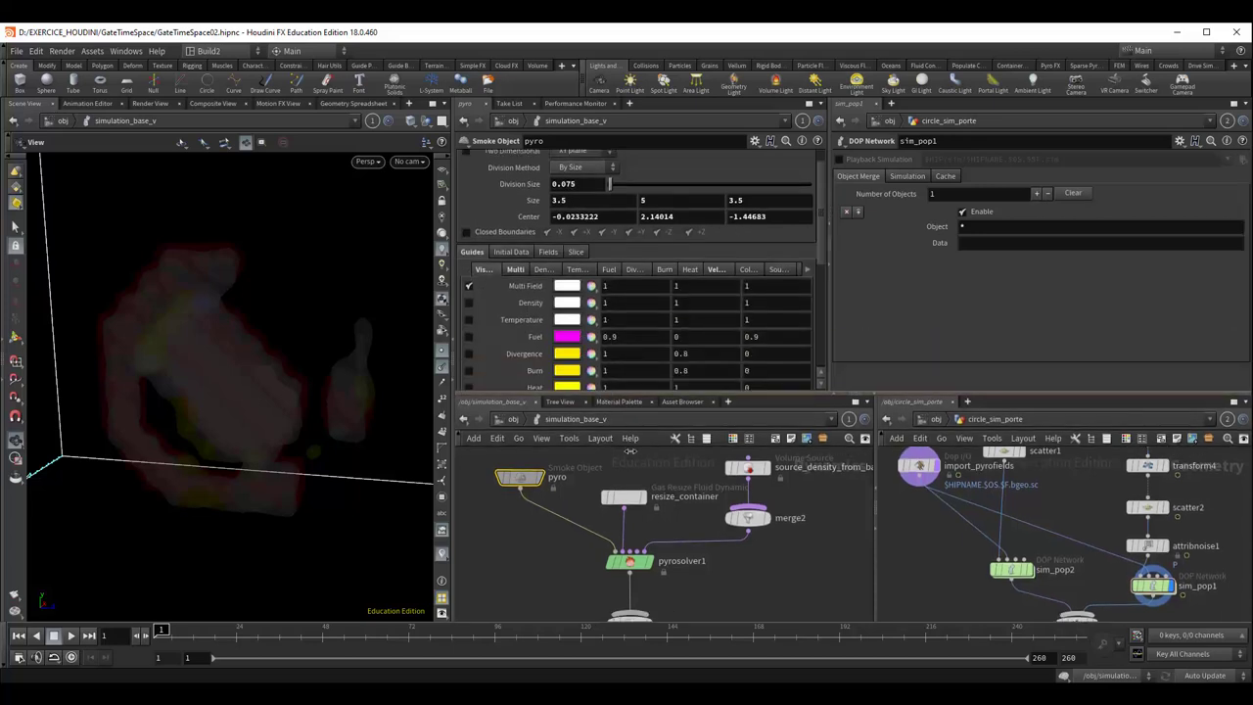
Review pyrosolver1's advanced, combustion and simulation settings, then return to /obj.
{"action": "middle_click_drag", "start_coordinate": [682, 552], "coordinate": [705, 501]}
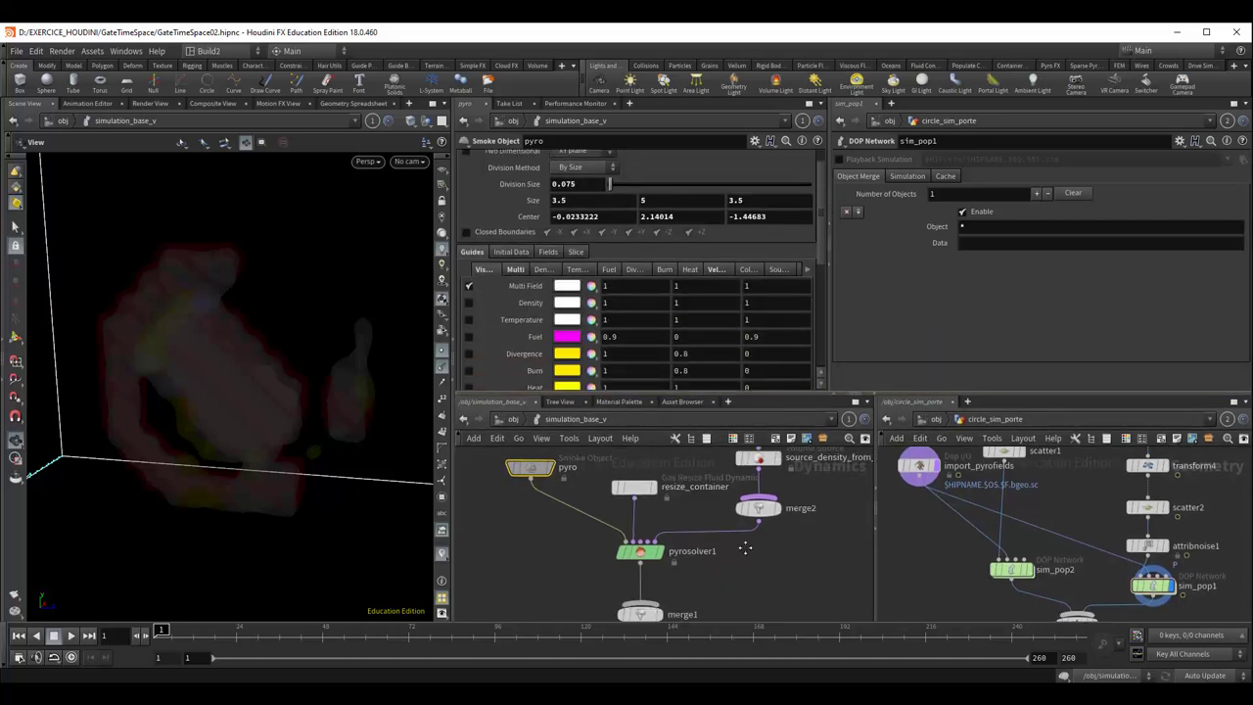
{"action": "left_click", "coordinate": [652, 509]}
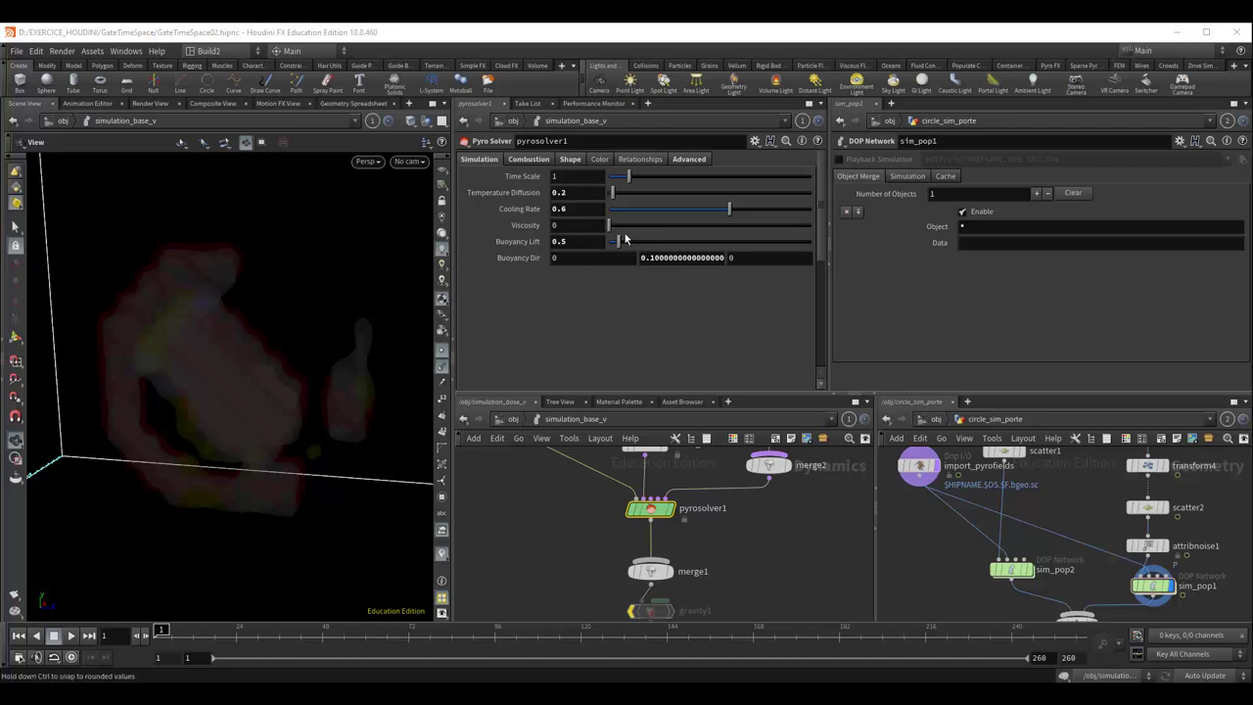
{"action": "left_click", "coordinate": [687, 160]}
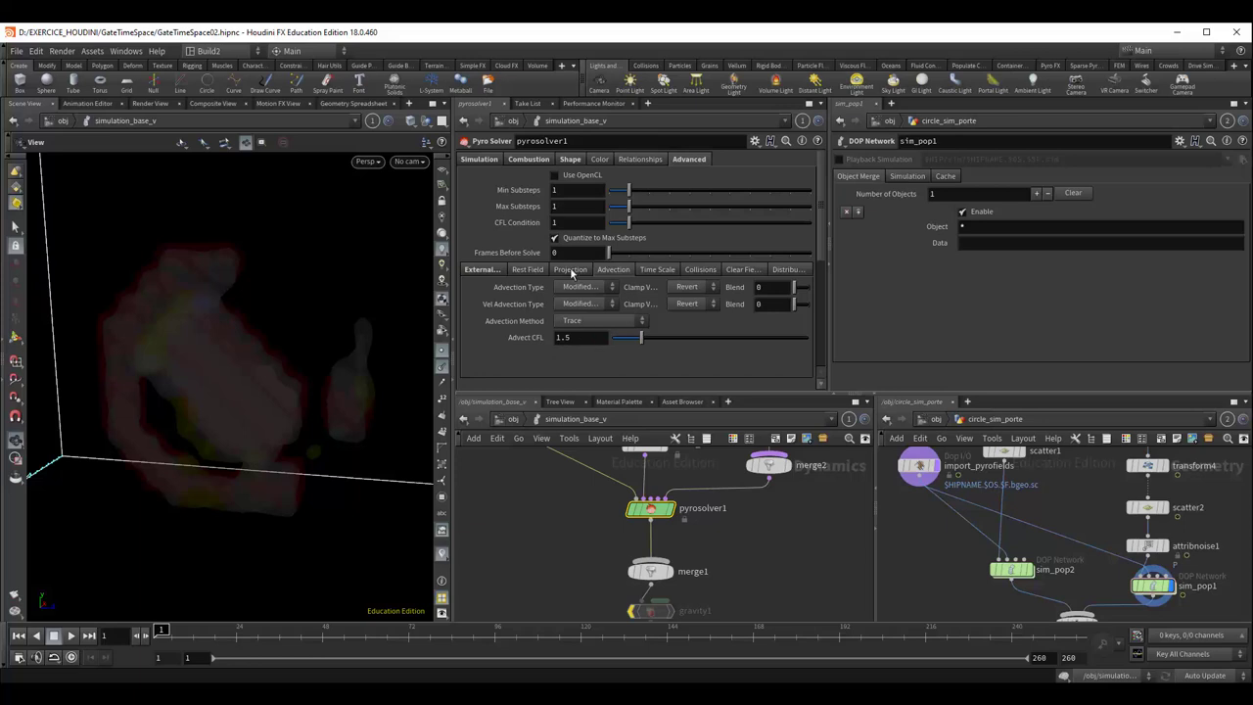
{"action": "left_click", "coordinate": [535, 158]}
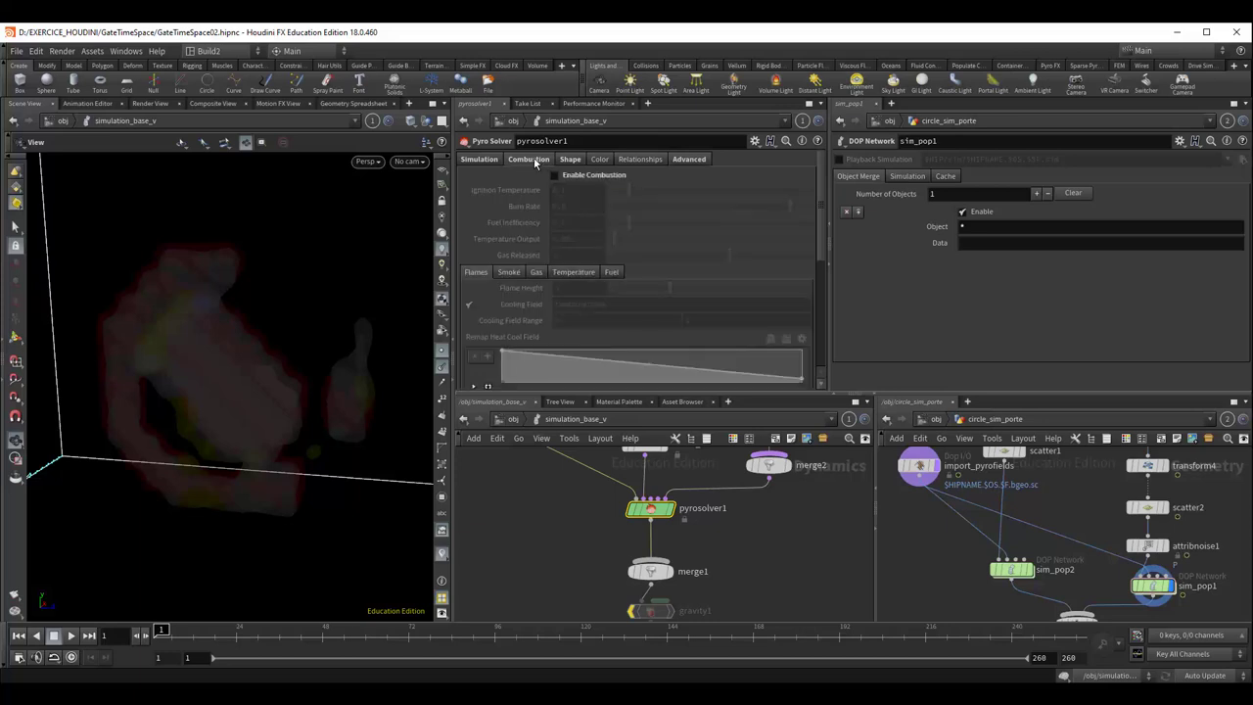
{"action": "left_click", "coordinate": [488, 162]}
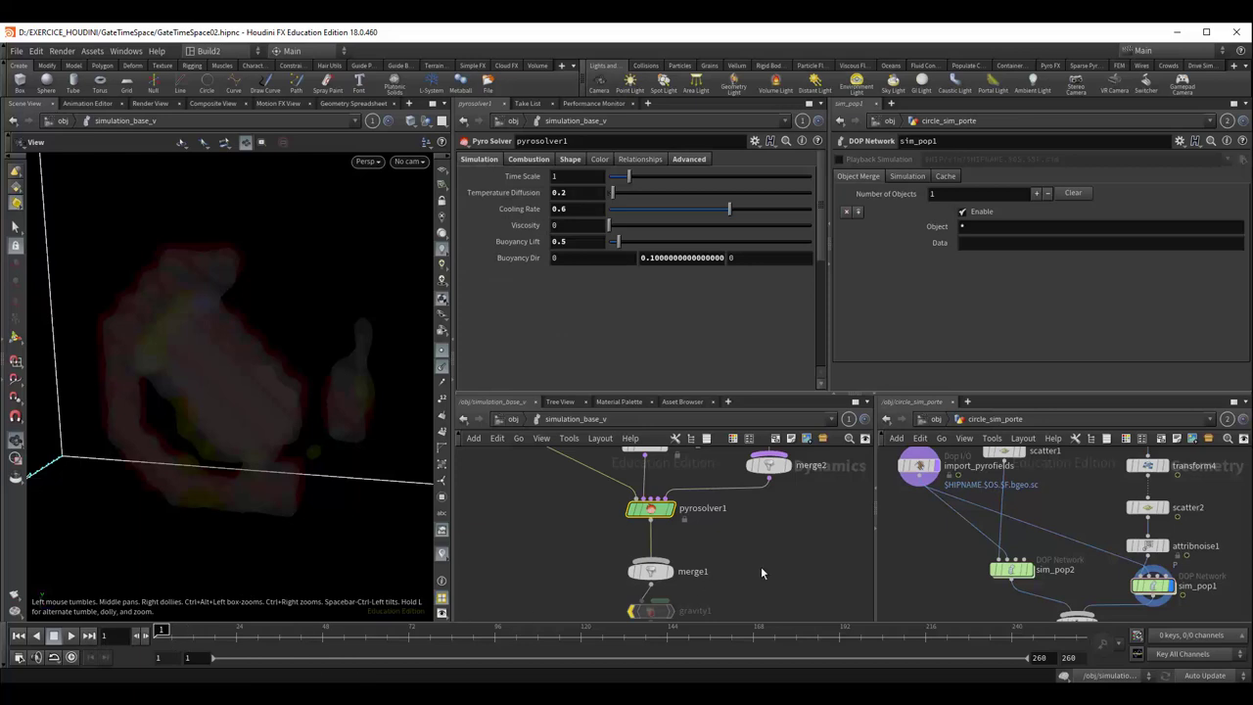
{"action": "left_click", "coordinate": [513, 419]}
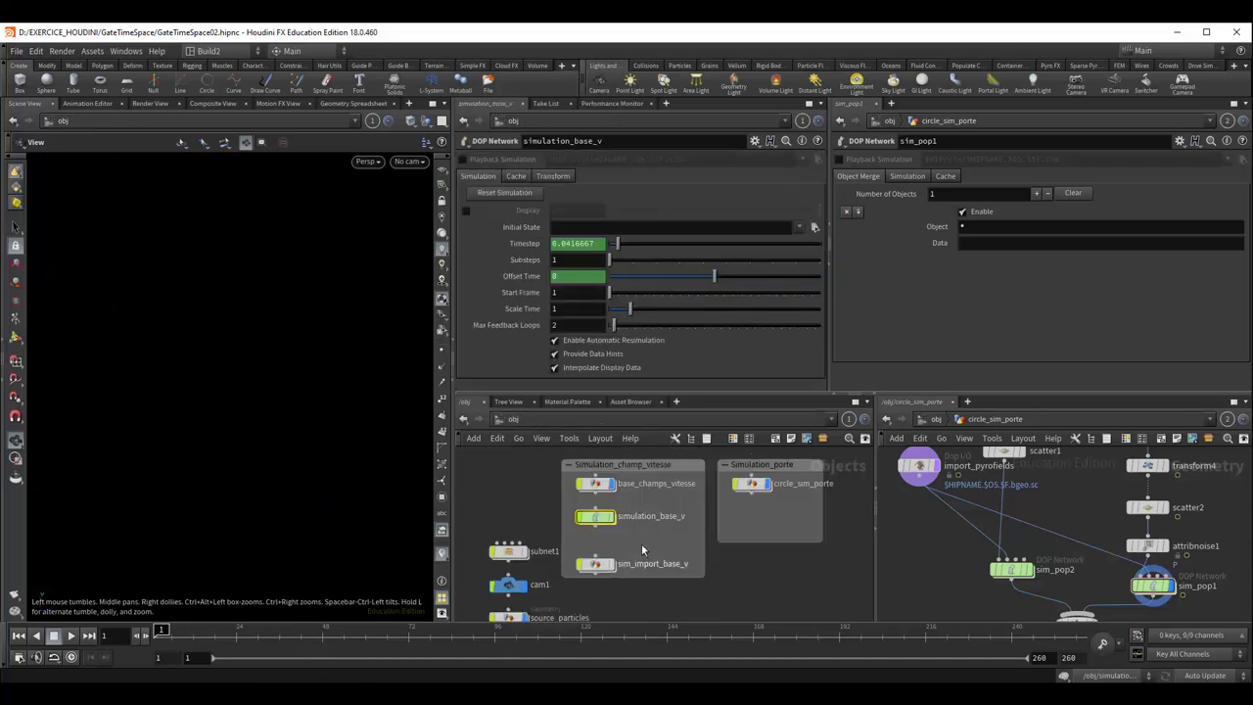
Display simulation_base_v's smoke in the viewport and play the simulation.
{"action": "scroll", "coordinate": [631, 515], "scroll_direction": "up", "scroll_amount": 5}
{"action": "left_click", "coordinate": [599, 521]}
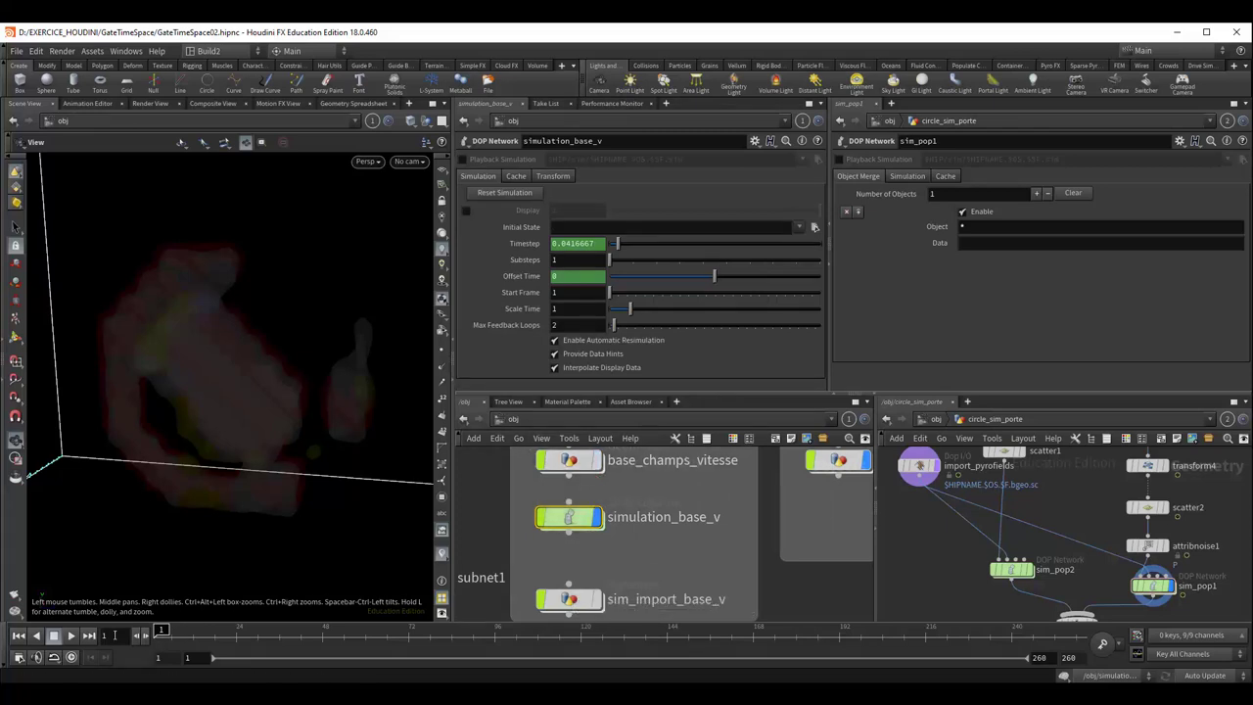
{"action": "left_click", "coordinate": [70, 635]}
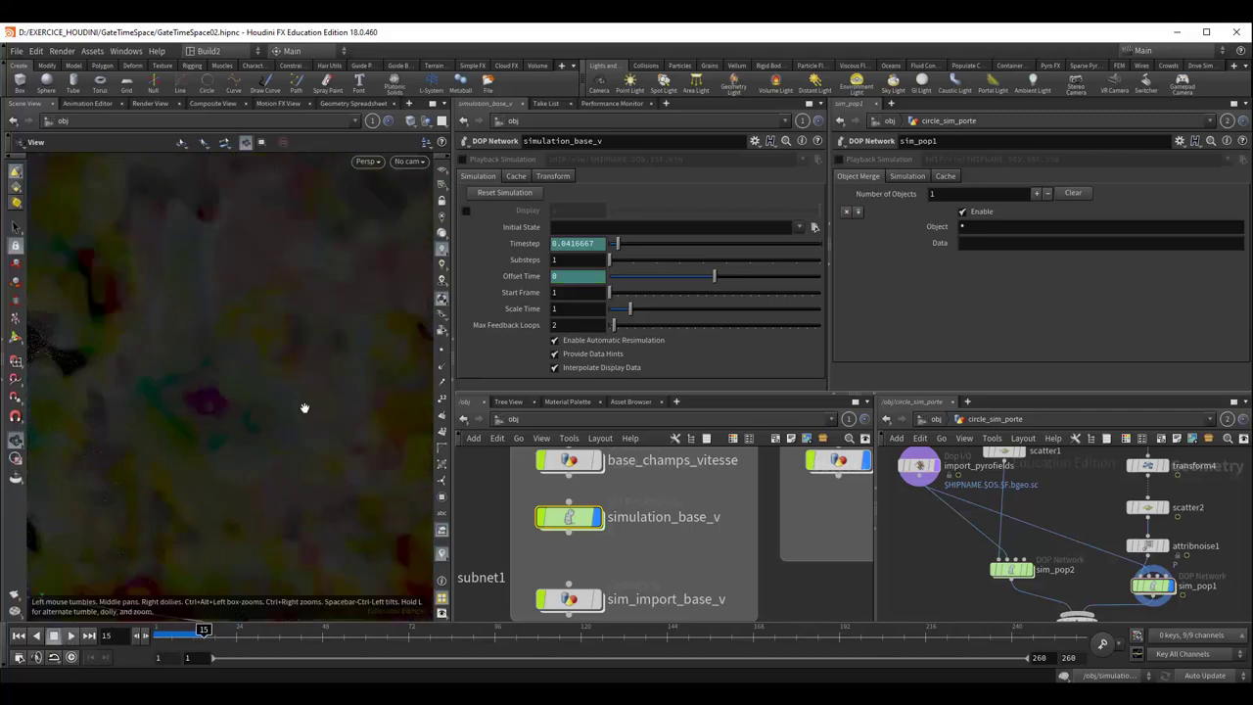
Orbit around the smoke cloud, then go inside simulation_base_v to its pyro nodes.
{"action": "scroll", "coordinate": [308, 400], "scroll_direction": "down", "scroll_amount": 3}
{"action": "scroll", "coordinate": [299, 421], "scroll_direction": "down", "scroll_amount": 3}
{"action": "scroll", "coordinate": [310, 437], "scroll_direction": "down", "scroll_amount": 2}
{"action": "mouse_move", "coordinate": [310, 436]}
{"action": "left_mouse_down"}
{"action": "mouse_move", "coordinate": [265, 445]}
{"action": "mouse_move", "coordinate": [265, 414]}
{"action": "mouse_move", "coordinate": [257, 447]}
{"action": "left_mouse_up"}
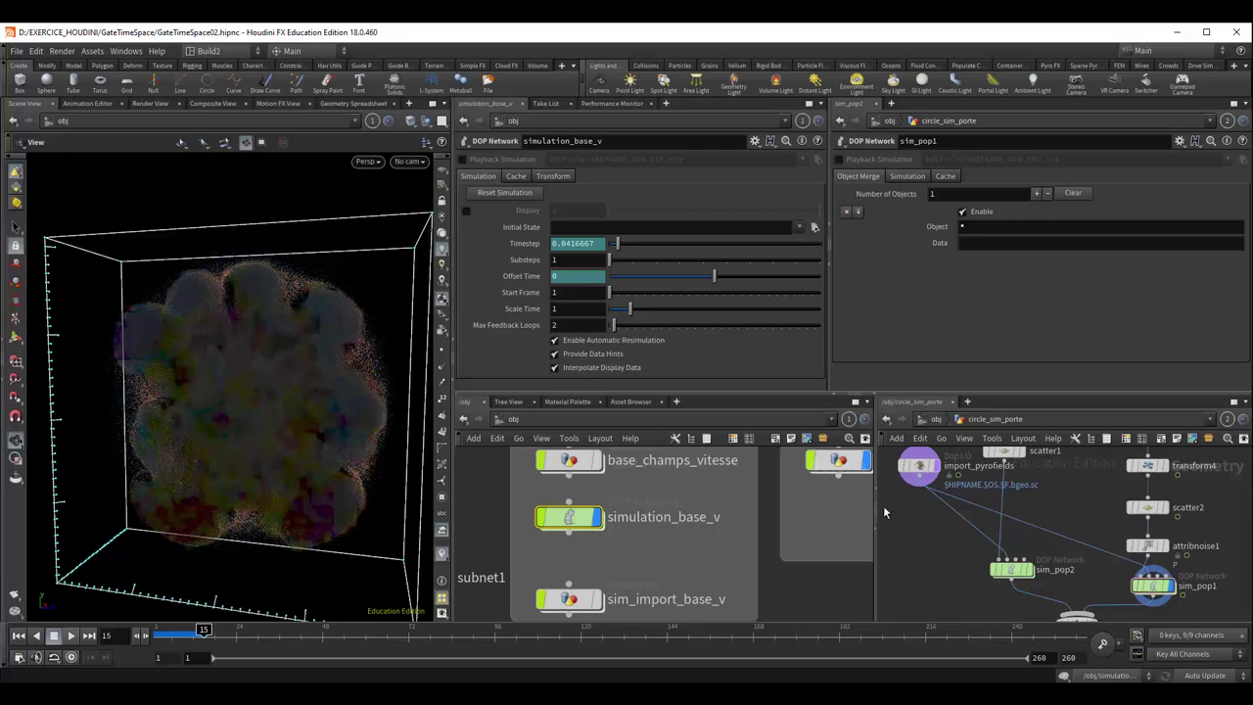
{"action": "middle_click_drag", "start_coordinate": [685, 519], "coordinate": [605, 575]}
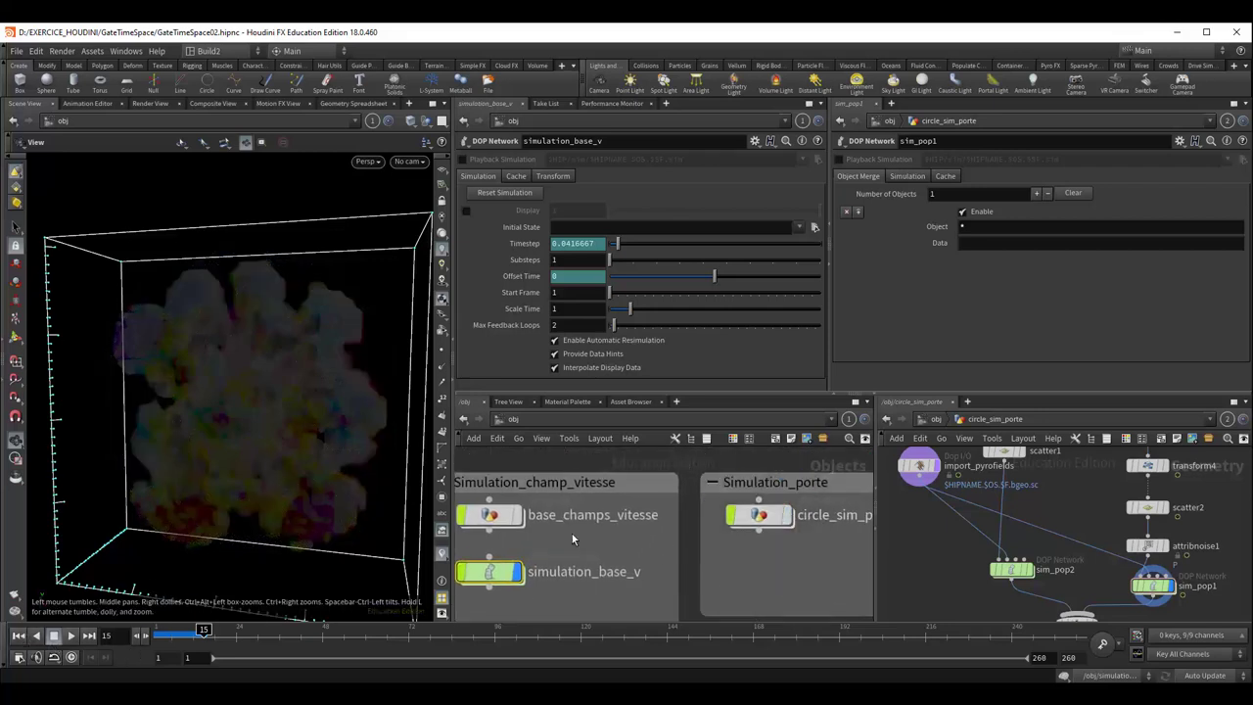
{"action": "double_click", "coordinate": [490, 571]}
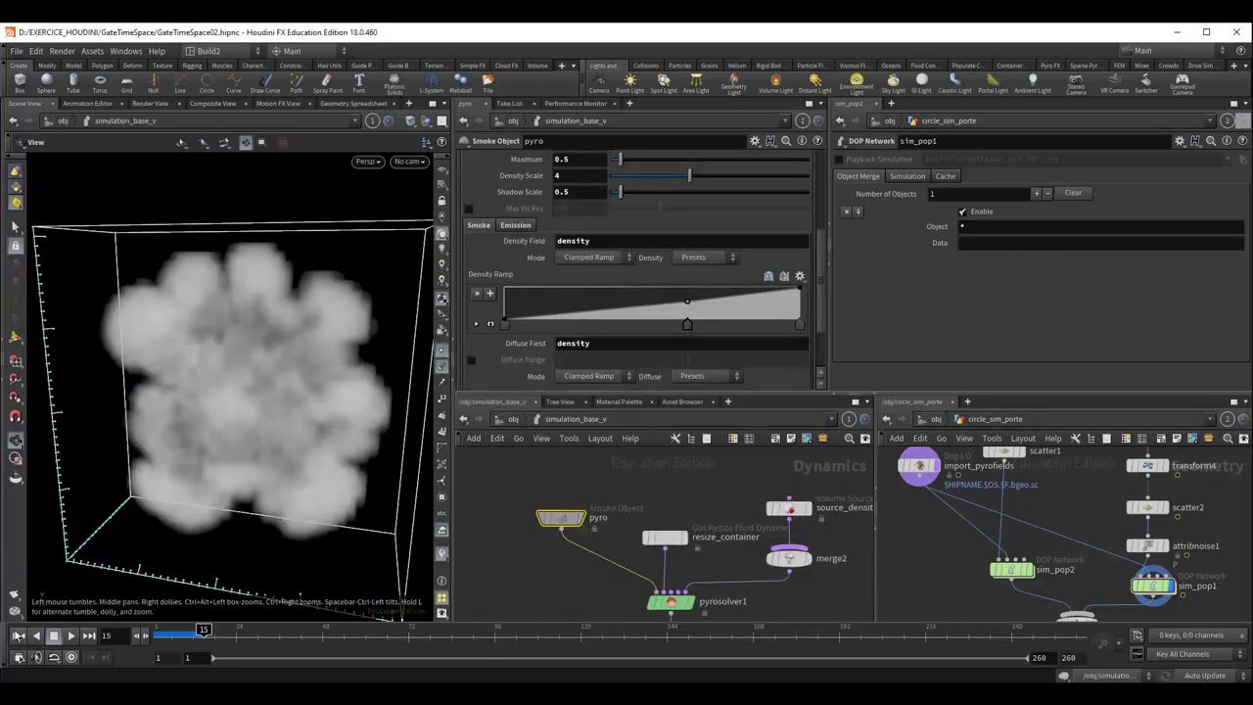
Resume the smoke simulation, compare it against the scrubbed MPlay flipbook, and move MPlay aside.
{"action": "left_click", "coordinate": [73, 636]}
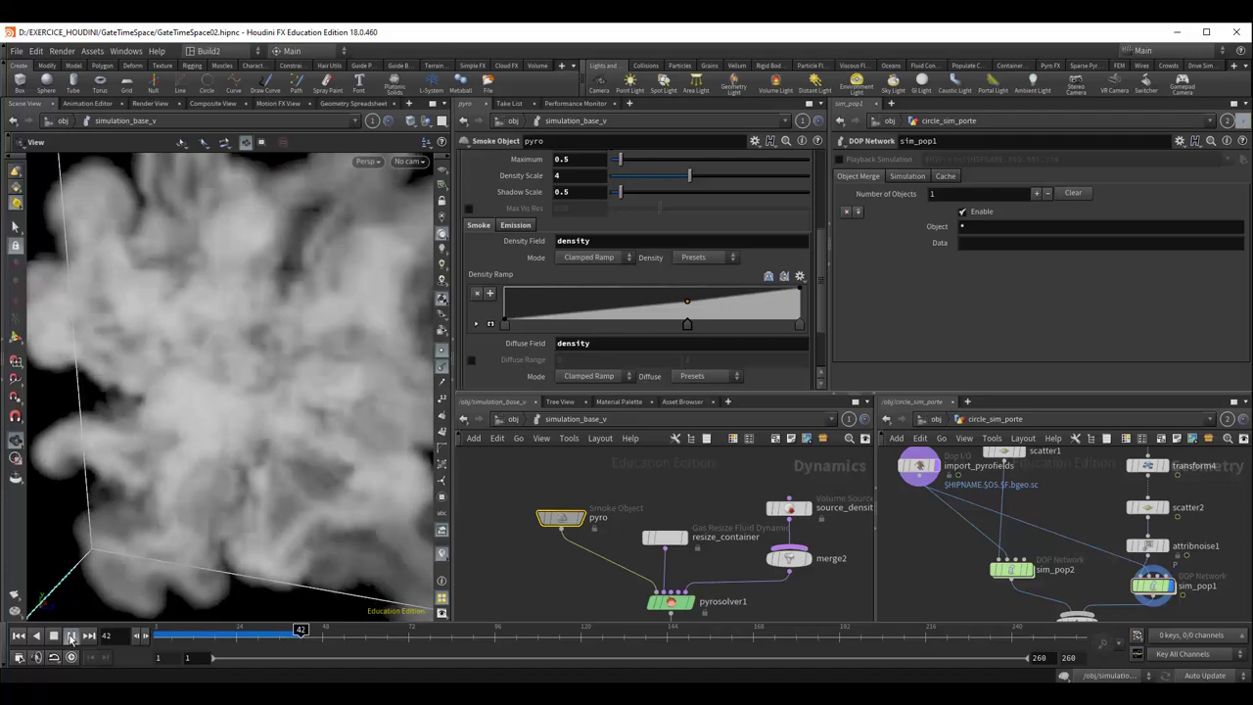
{"action": "mouse_move", "coordinate": [322, 391]}
{"action": "left_mouse_down"}
{"action": "mouse_move", "coordinate": [279, 391]}
{"action": "mouse_move", "coordinate": [290, 383]}
{"action": "mouse_move", "coordinate": [290, 405]}
{"action": "mouse_move", "coordinate": [378, 414]}
{"action": "mouse_move", "coordinate": [238, 405]}
{"action": "mouse_move", "coordinate": [327, 358]}
{"action": "mouse_move", "coordinate": [281, 431]}
{"action": "mouse_move", "coordinate": [239, 458]}
{"action": "left_mouse_up"}
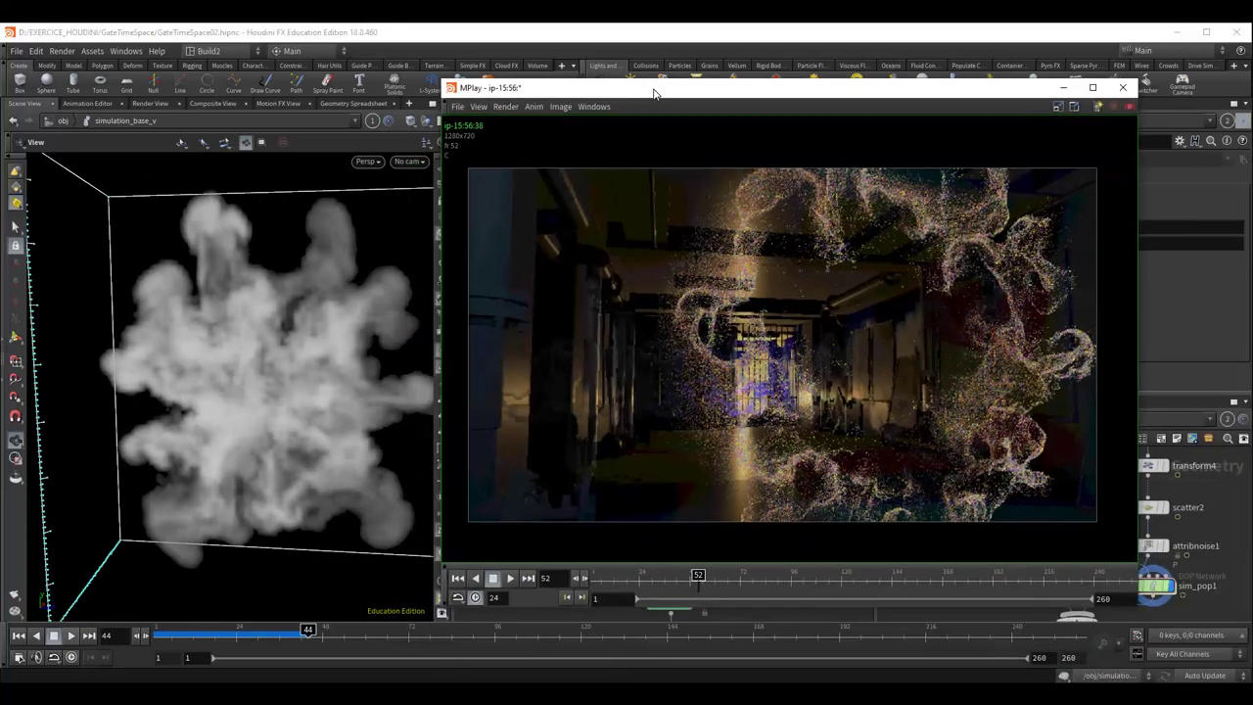
{"action": "left_click_drag", "start_coordinate": [622, 581], "coordinate": [1023, 585]}
{"action": "mouse_move", "coordinate": [688, 90]}
{"action": "left_mouse_down"}
{"action": "mouse_move", "coordinate": [1035, 131]}
{"action": "mouse_move", "coordinate": [1252, 137]}
{"action": "left_mouse_up"}
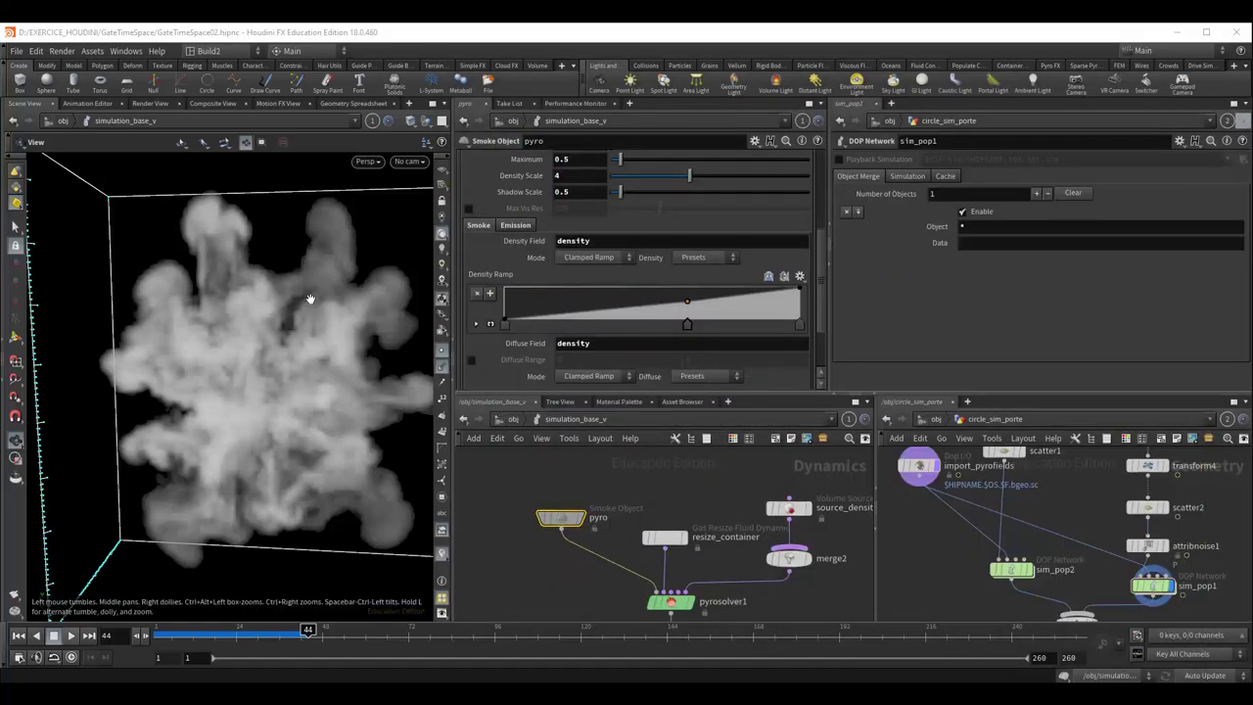
Inspect the smoke from the side and pan the network down to the output node.
{"action": "mouse_move", "coordinate": [349, 425]}
{"action": "left_mouse_down"}
{"action": "mouse_move", "coordinate": [258, 440]}
{"action": "mouse_move", "coordinate": [153, 415]}
{"action": "left_mouse_up"}
{"action": "mouse_move", "coordinate": [132, 389]}
{"action": "left_mouse_down"}
{"action": "mouse_move", "coordinate": [235, 391]}
{"action": "mouse_move", "coordinate": [179, 400]}
{"action": "mouse_move", "coordinate": [291, 375]}
{"action": "mouse_move", "coordinate": [196, 402]}
{"action": "mouse_move", "coordinate": [244, 384]}
{"action": "mouse_move", "coordinate": [225, 401]}
{"action": "mouse_move", "coordinate": [266, 355]}
{"action": "left_mouse_up"}
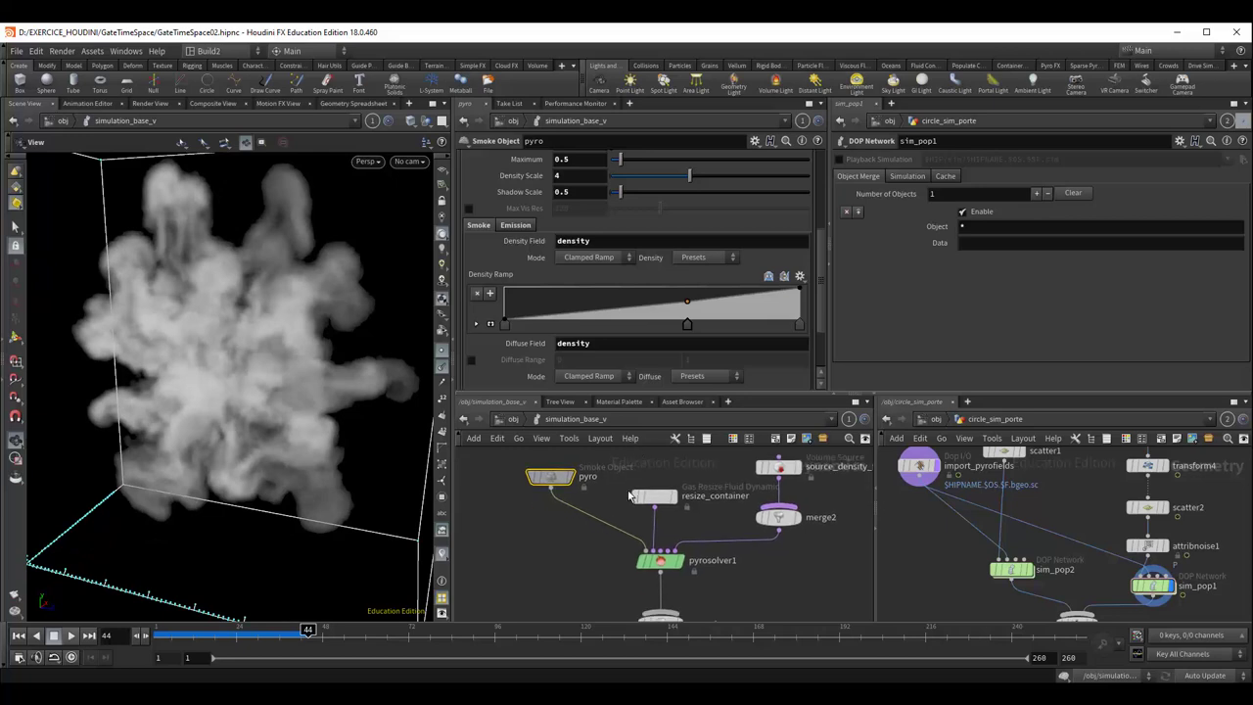
{"action": "middle_click_drag", "start_coordinate": [645, 499], "coordinate": [642, 519]}
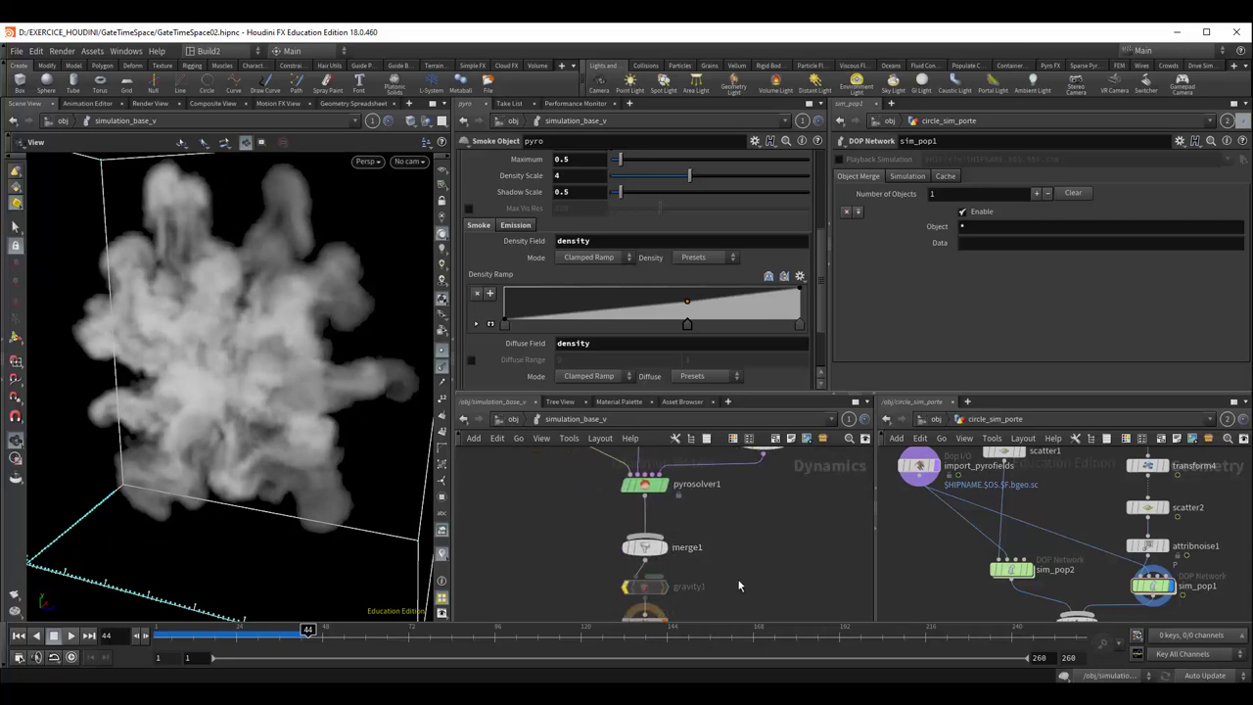
{"action": "middle_click_drag", "start_coordinate": [739, 586], "coordinate": [736, 519]}
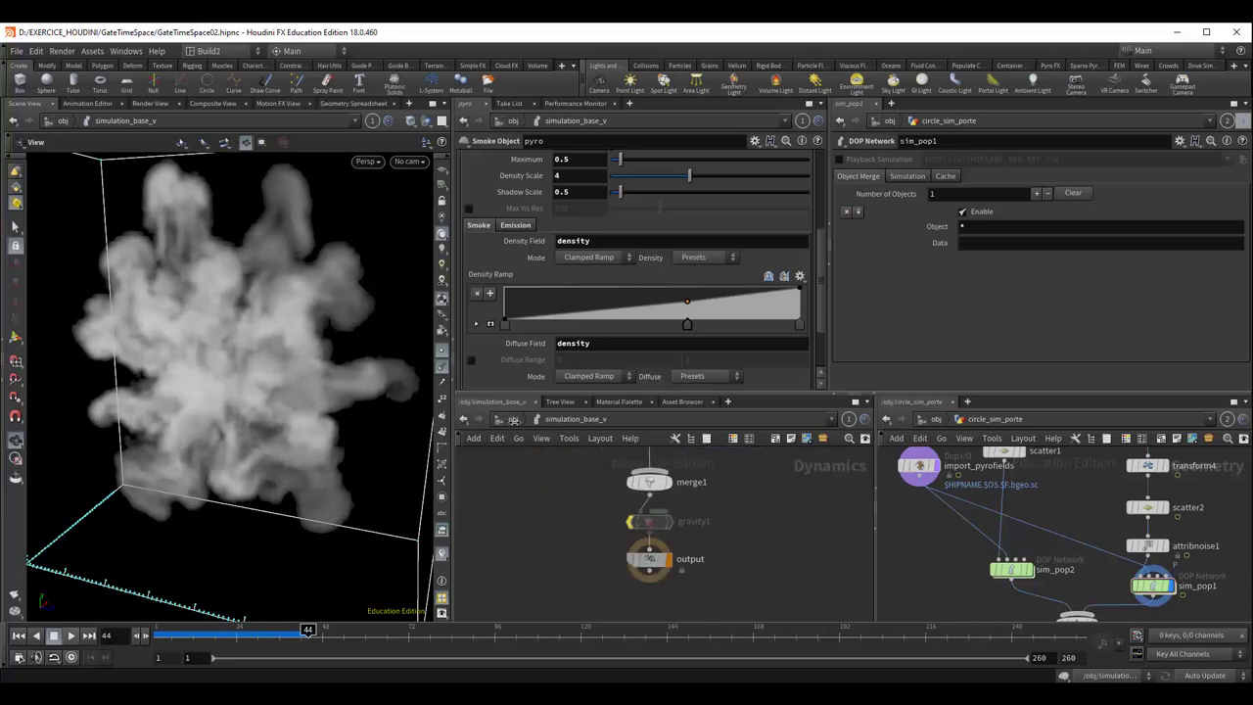
Return to /obj and go inside sim_import_base_v.
{"action": "left_click", "coordinate": [512, 418]}
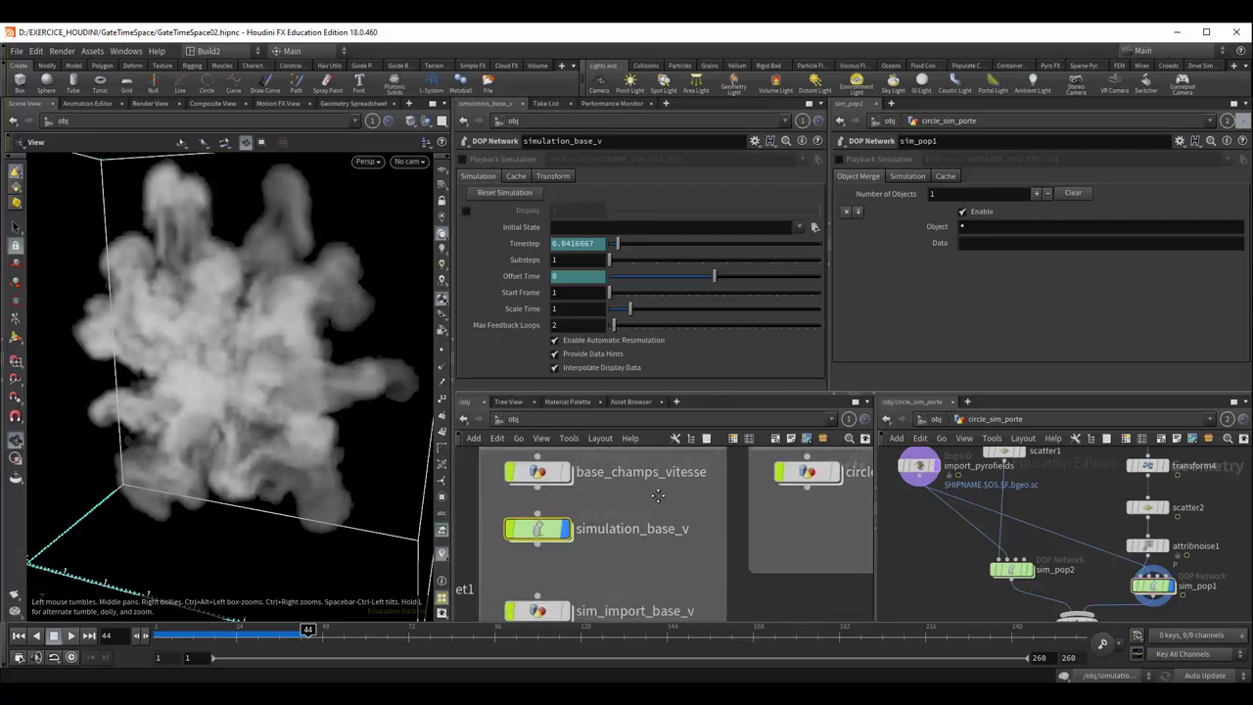
{"action": "middle_click_drag", "start_coordinate": [622, 565], "coordinate": [674, 522]}
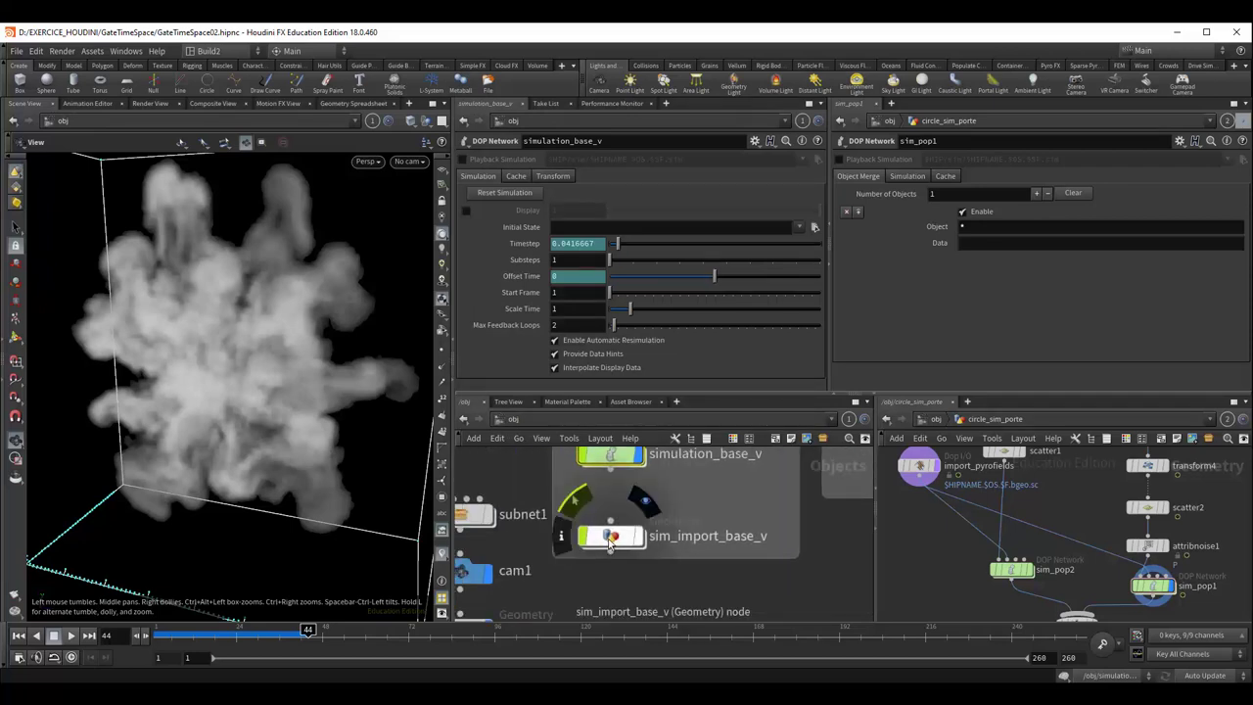
{"action": "left_click", "coordinate": [614, 538]}
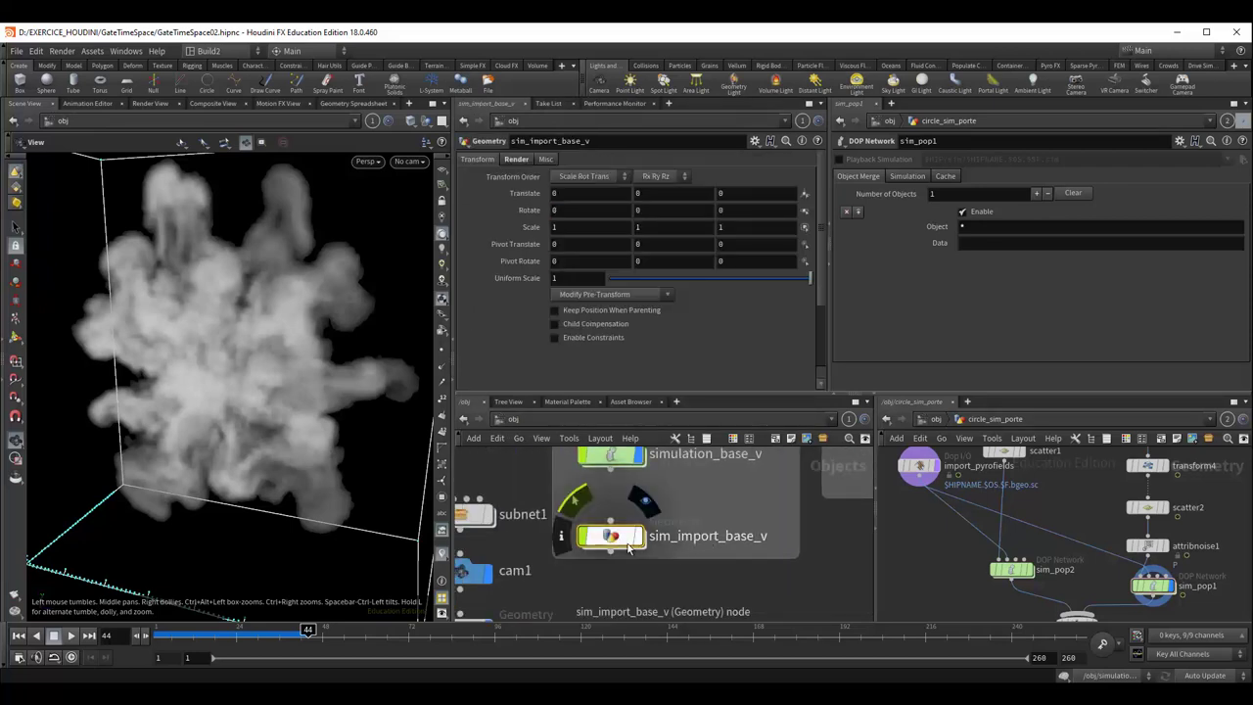
{"action": "double_click", "coordinate": [610, 536]}
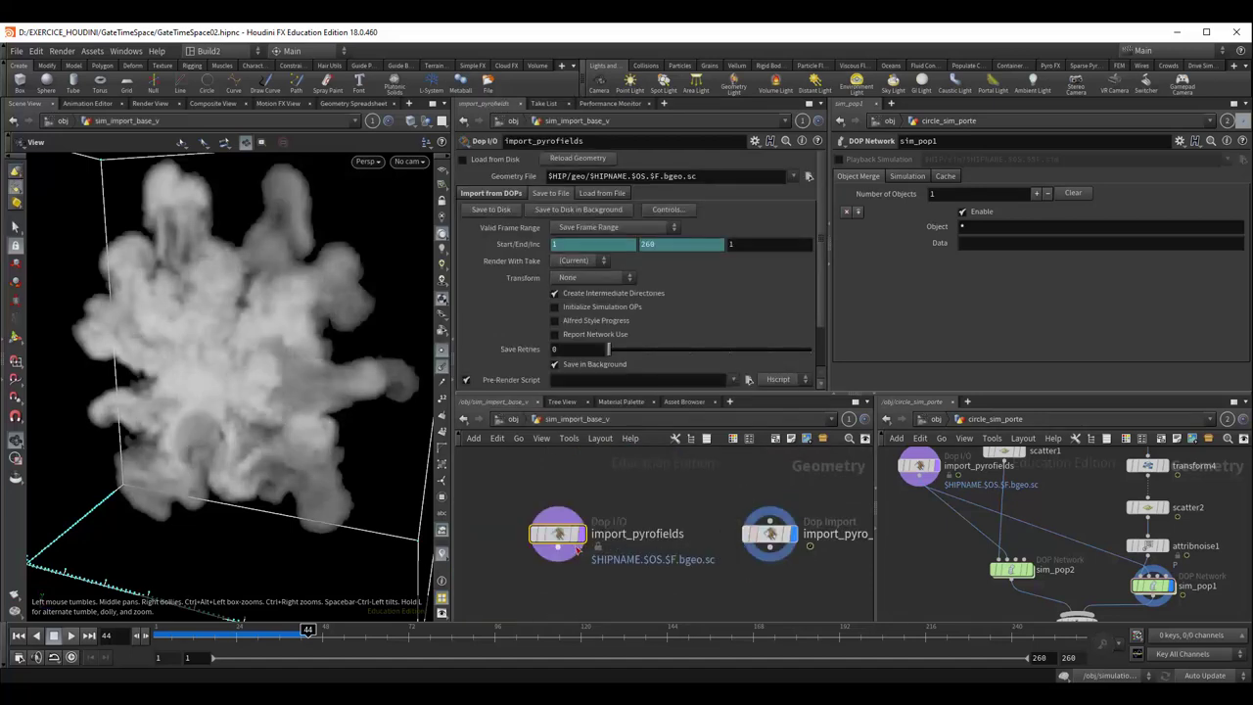
Look over the import_pyro_visualization node's settings.
{"action": "left_click_drag", "start_coordinate": [565, 538], "coordinate": [564, 530]}
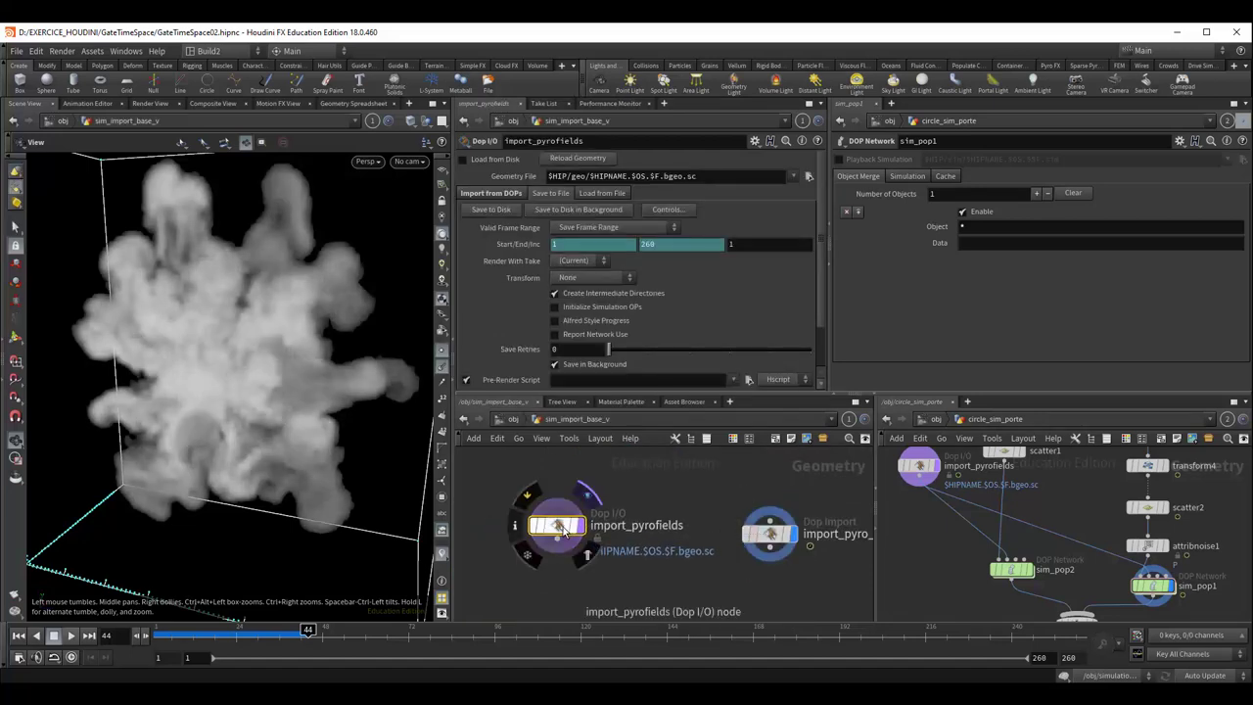
{"action": "scroll", "coordinate": [614, 318], "scroll_direction": "down", "scroll_amount": 2}
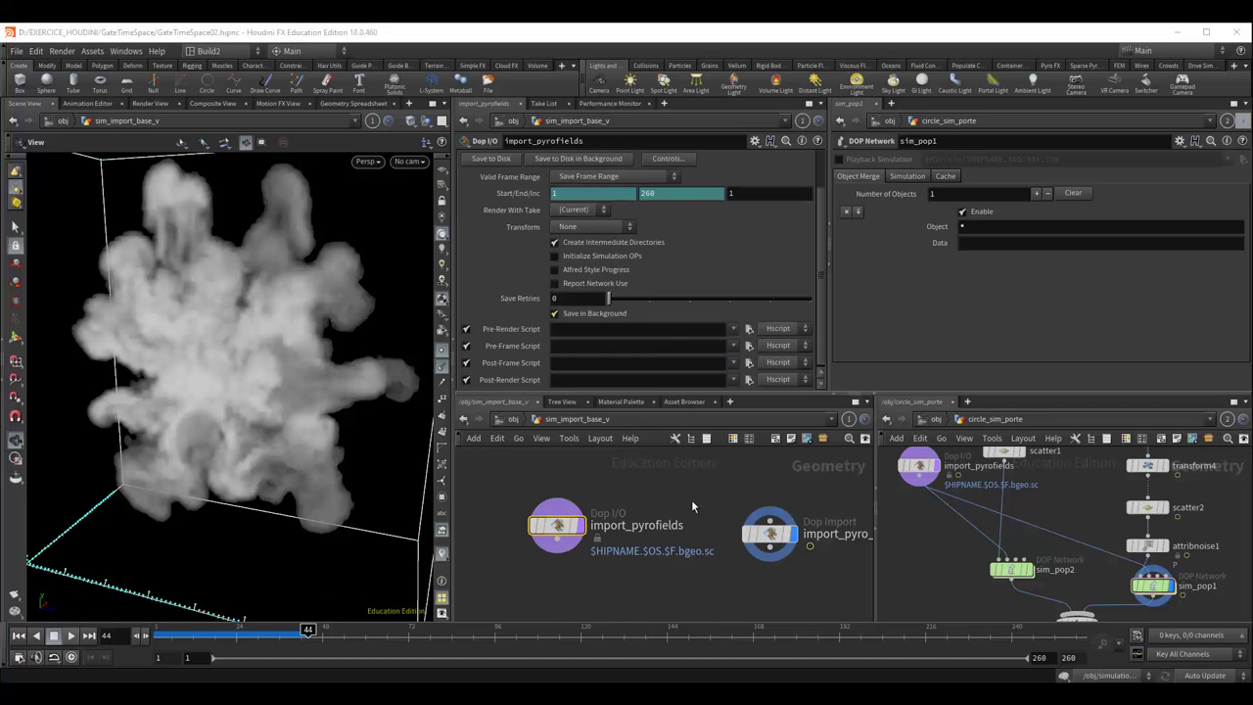
{"action": "left_click", "coordinate": [770, 533]}
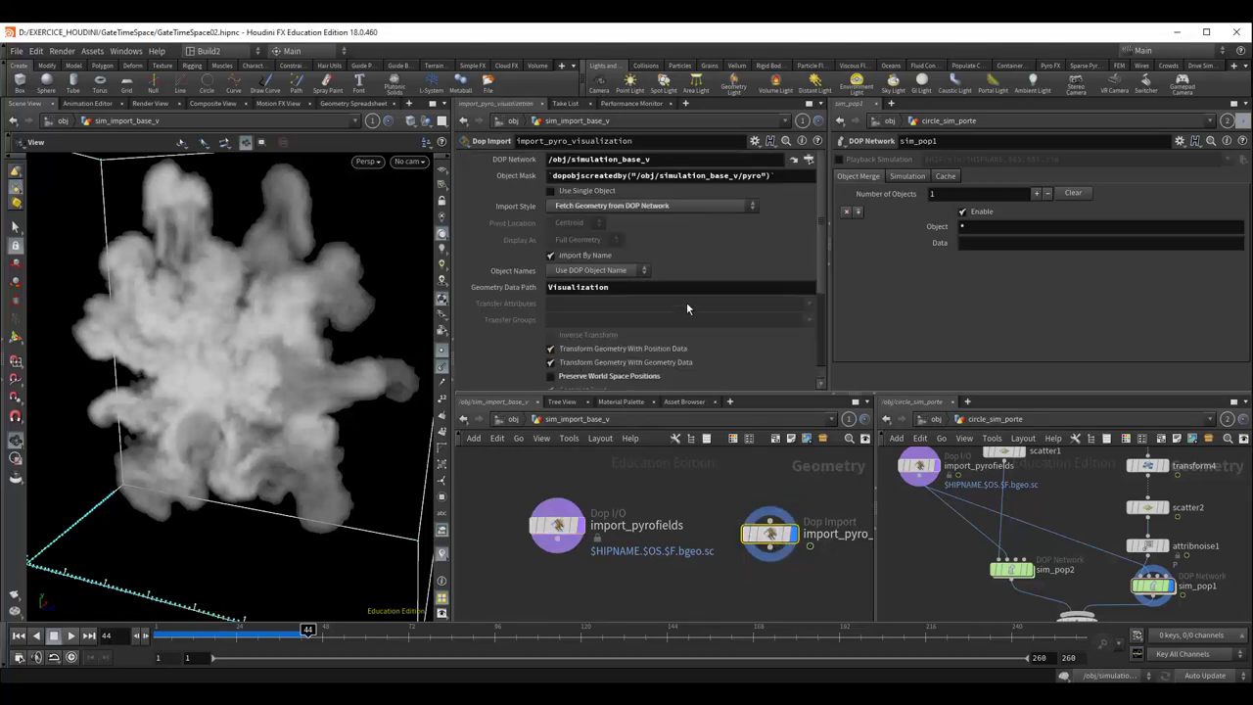
{"action": "scroll", "coordinate": [686, 304], "scroll_direction": "down", "scroll_amount": 3}
{"action": "scroll", "coordinate": [688, 311], "scroll_direction": "down", "scroll_amount": 2}
Confirm import_pyrofields brings in density as Smoke and vel as Invisible from the pyro object.
{"action": "left_click", "coordinate": [556, 534]}
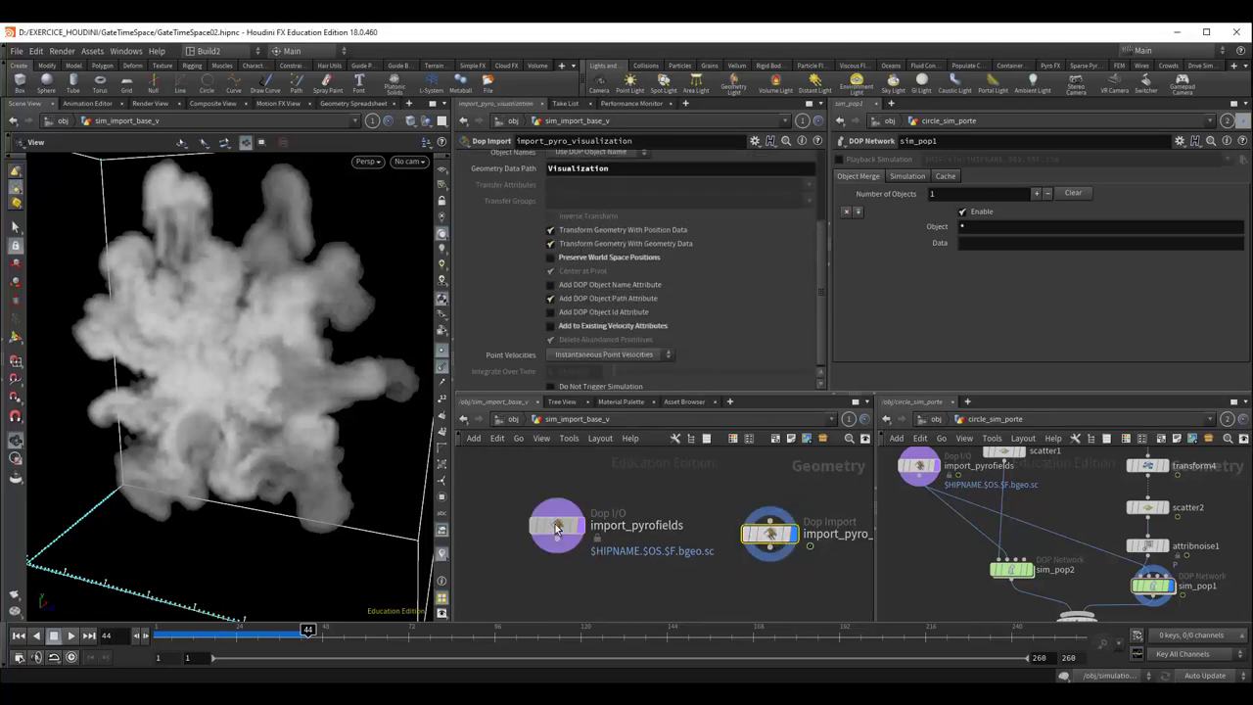
{"action": "scroll", "coordinate": [613, 309], "scroll_direction": "up", "scroll_amount": 2}
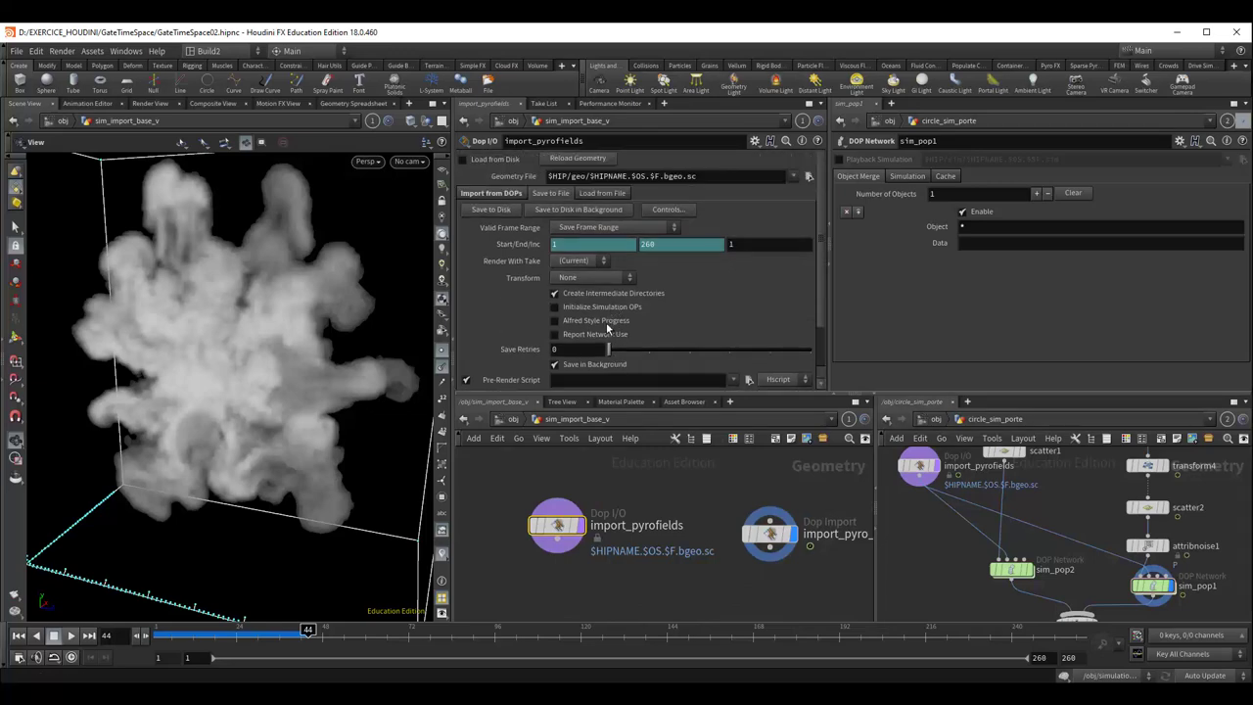
{"action": "left_click", "coordinate": [491, 193]}
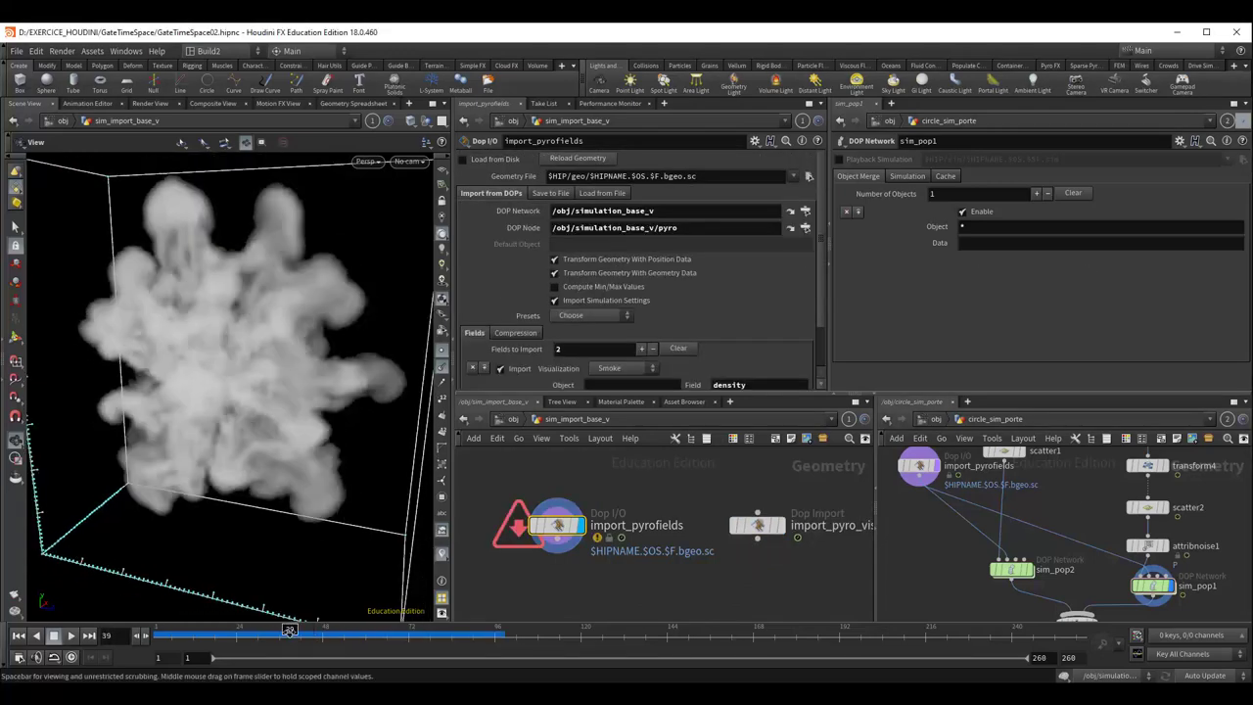
{"action": "left_click", "coordinate": [552, 194]}
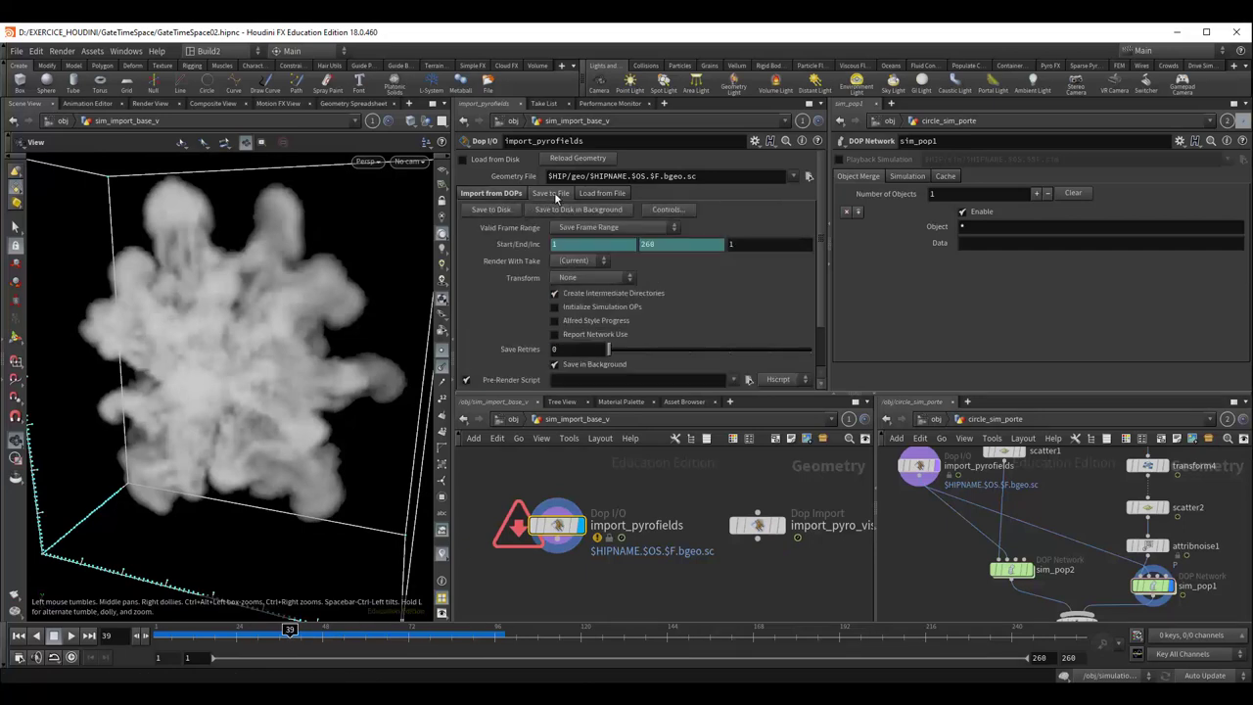
{"action": "left_click", "coordinate": [494, 196]}
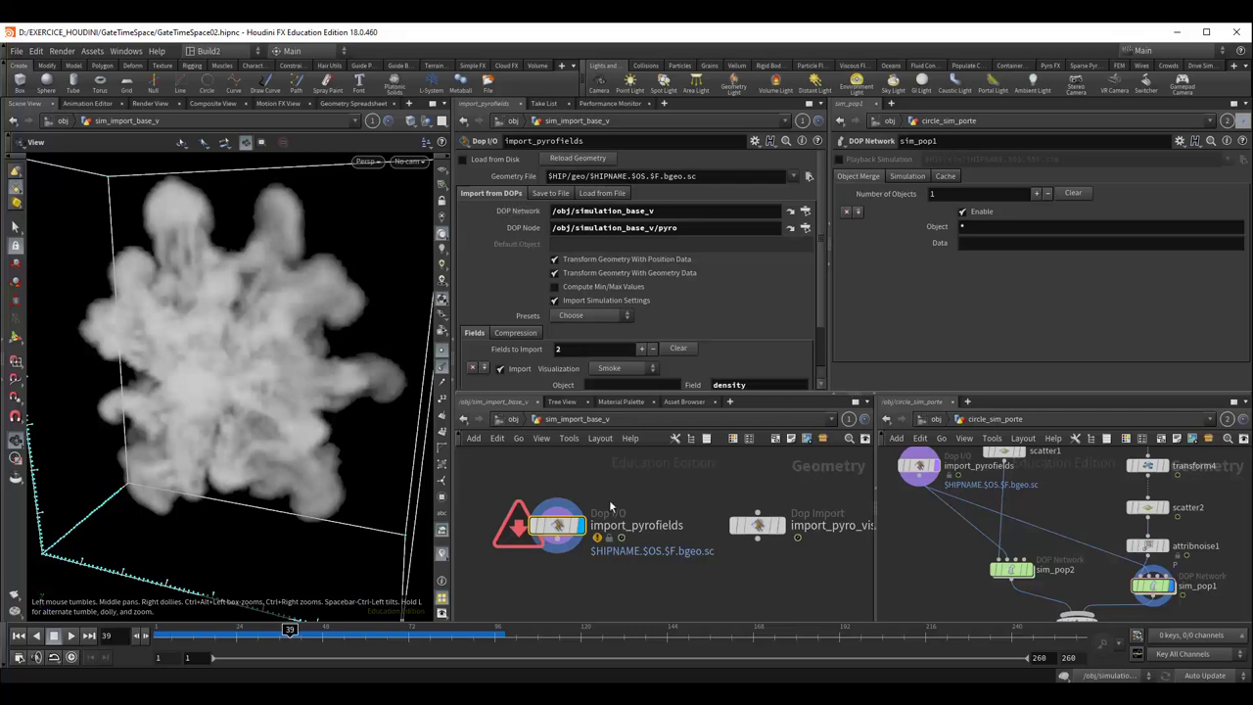
{"action": "scroll", "coordinate": [614, 367], "scroll_direction": "down", "scroll_amount": 2}
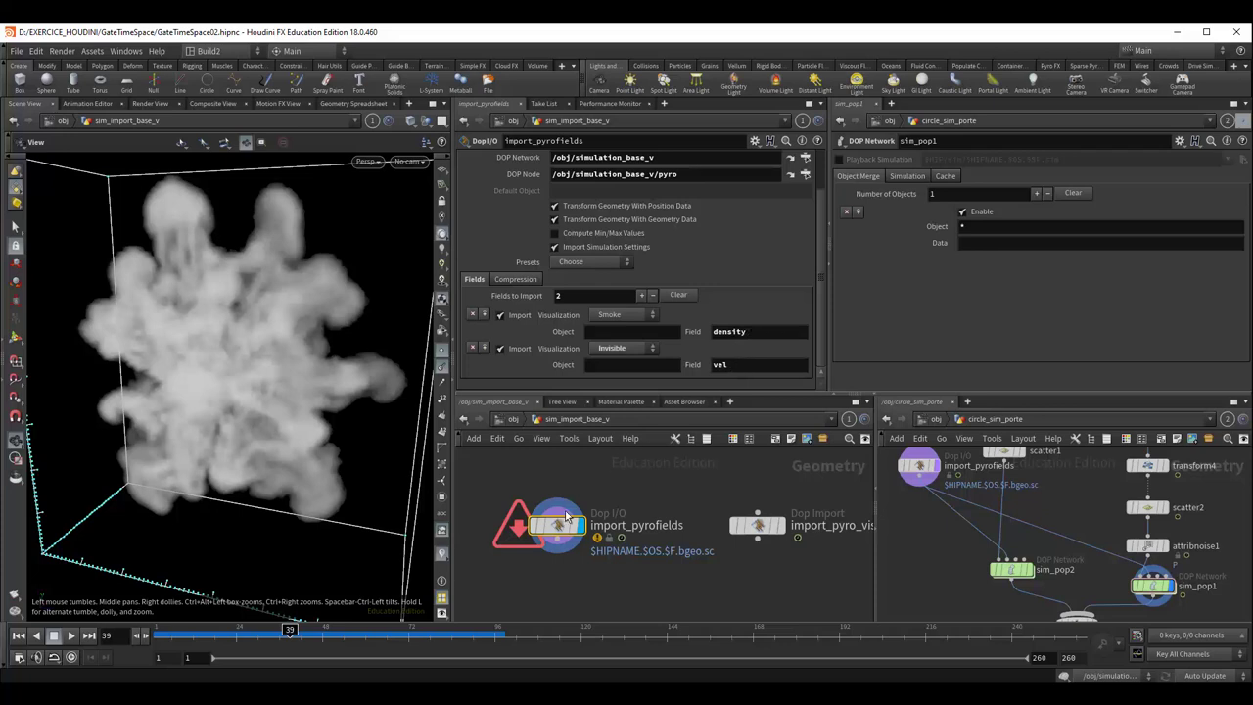
{"action": "left_click", "coordinate": [507, 418]}
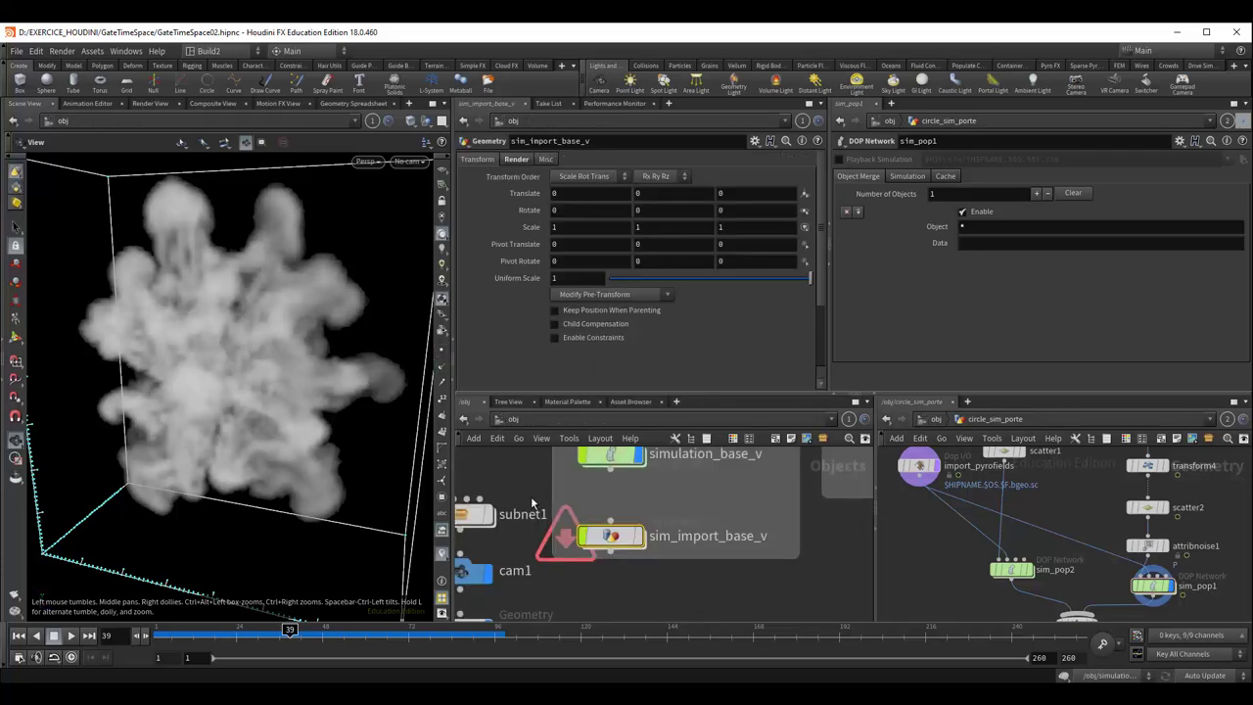
{"action": "middle_click_drag", "start_coordinate": [521, 473], "coordinate": [702, 484]}
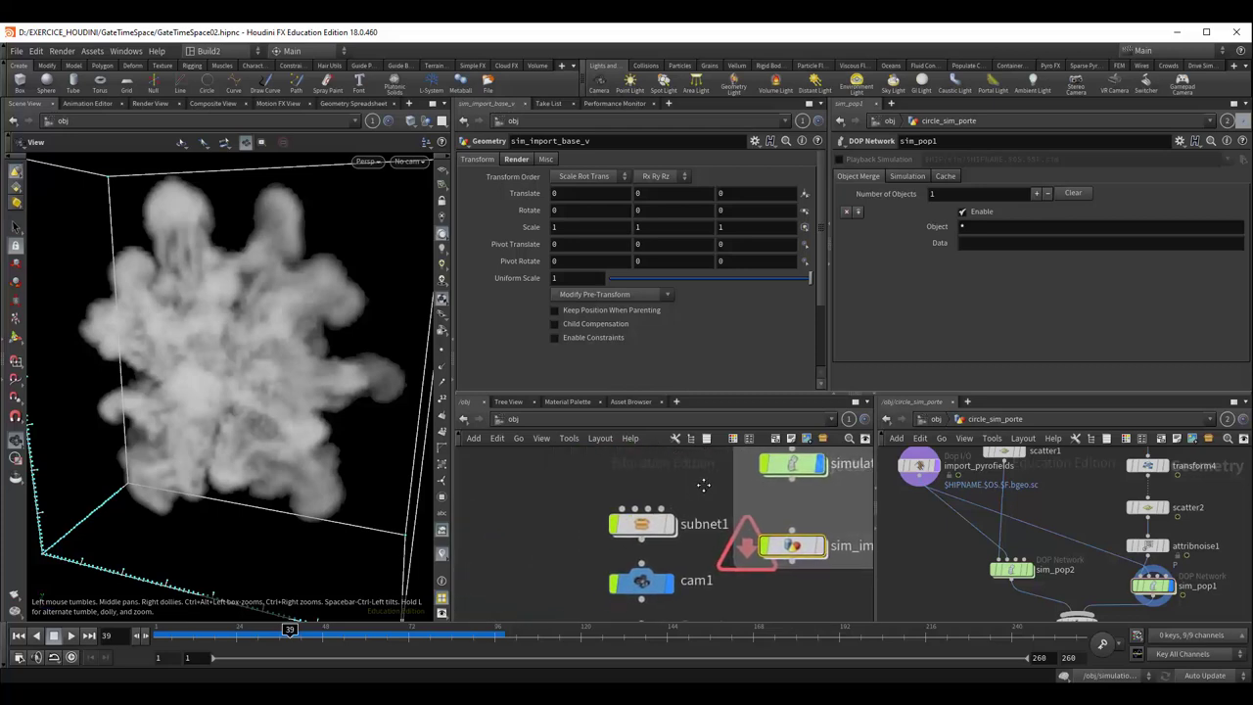
{"action": "scroll", "coordinate": [698, 484], "scroll_direction": "down", "scroll_amount": 1}
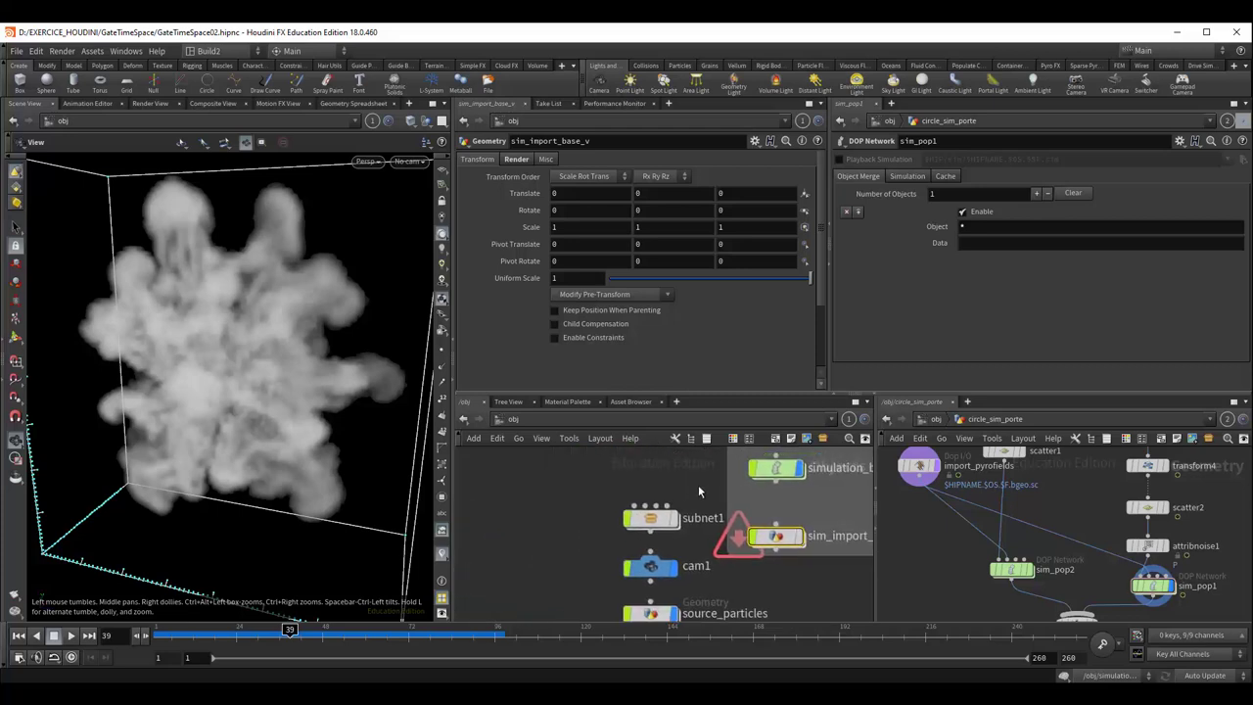
{"action": "scroll", "coordinate": [697, 485], "scroll_direction": "down", "scroll_amount": 2}
{"action": "middle_click_drag", "start_coordinate": [698, 485], "coordinate": [496, 532]}
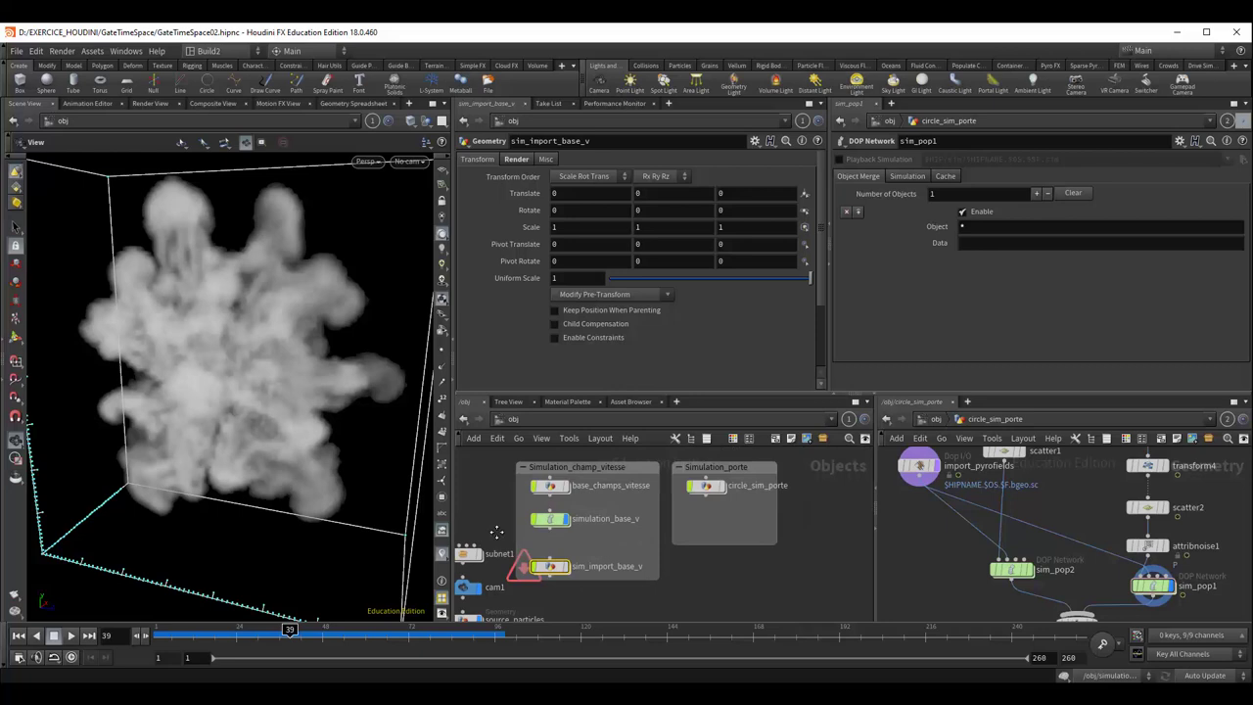
{"action": "left_click", "coordinate": [707, 489]}
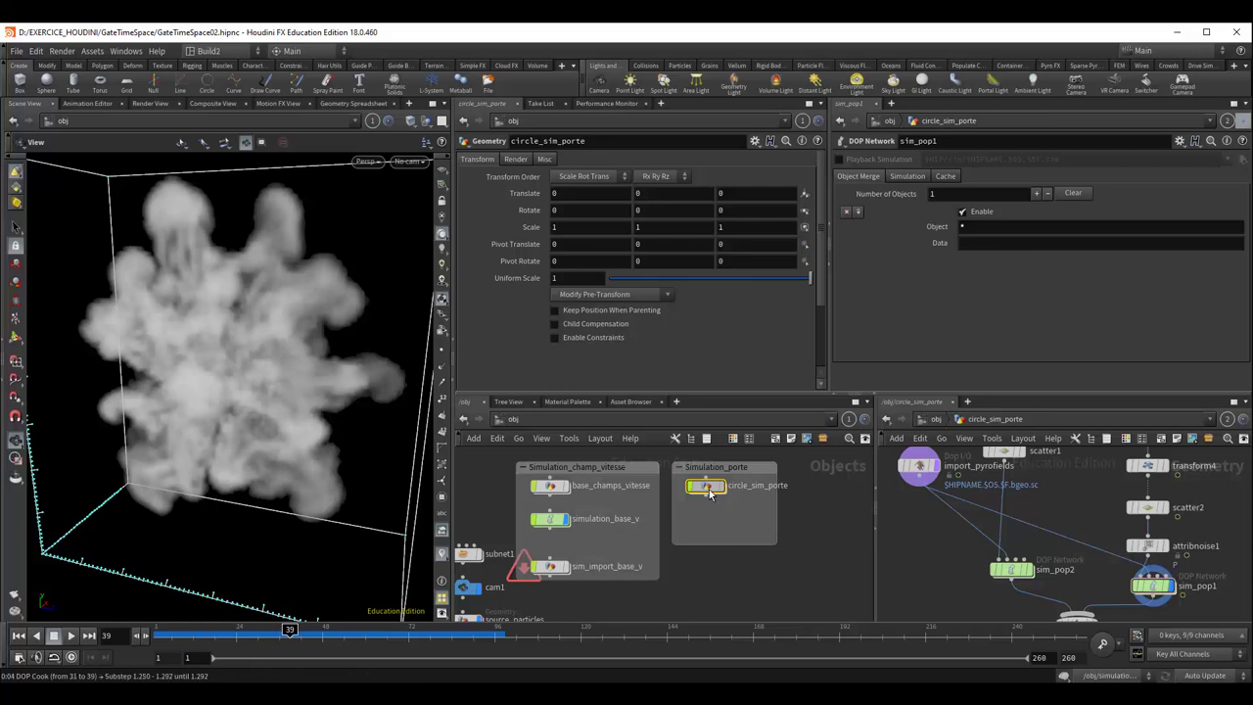
{"action": "double_click", "coordinate": [752, 493]}
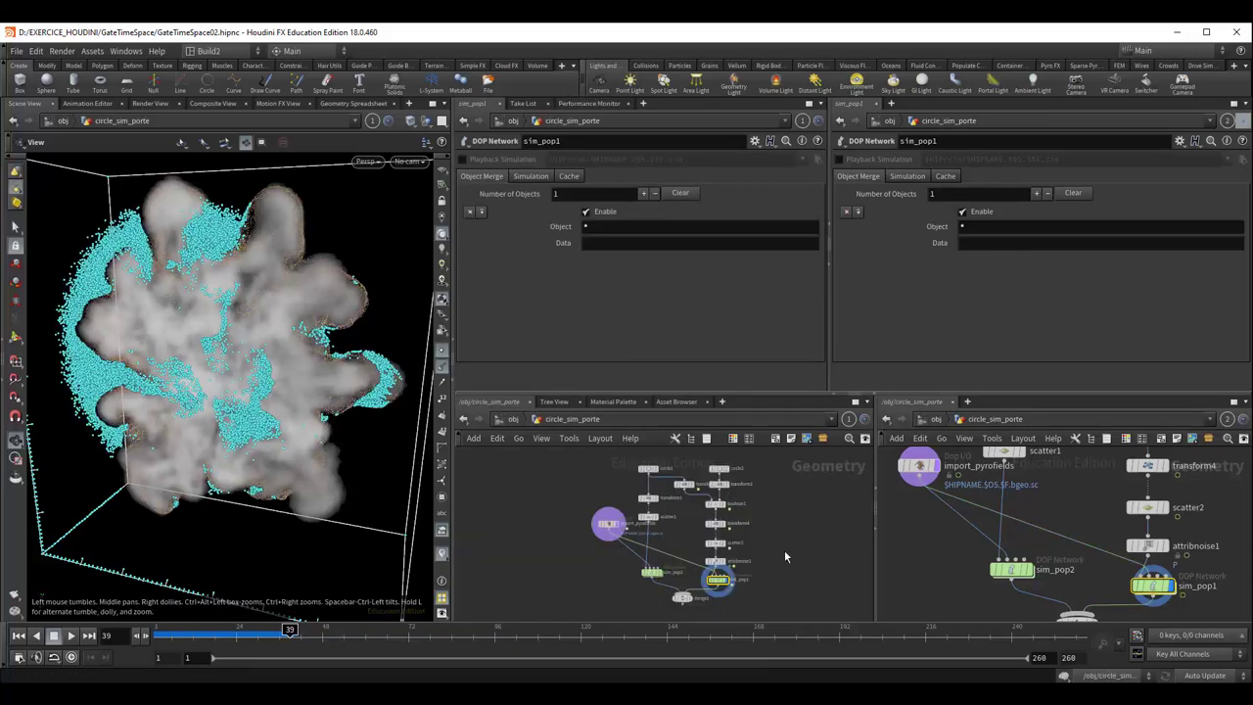
{"action": "scroll", "coordinate": [784, 550], "scroll_direction": "up", "scroll_amount": 3}
{"action": "scroll", "coordinate": [584, 557], "scroll_direction": "up", "scroll_amount": 2}
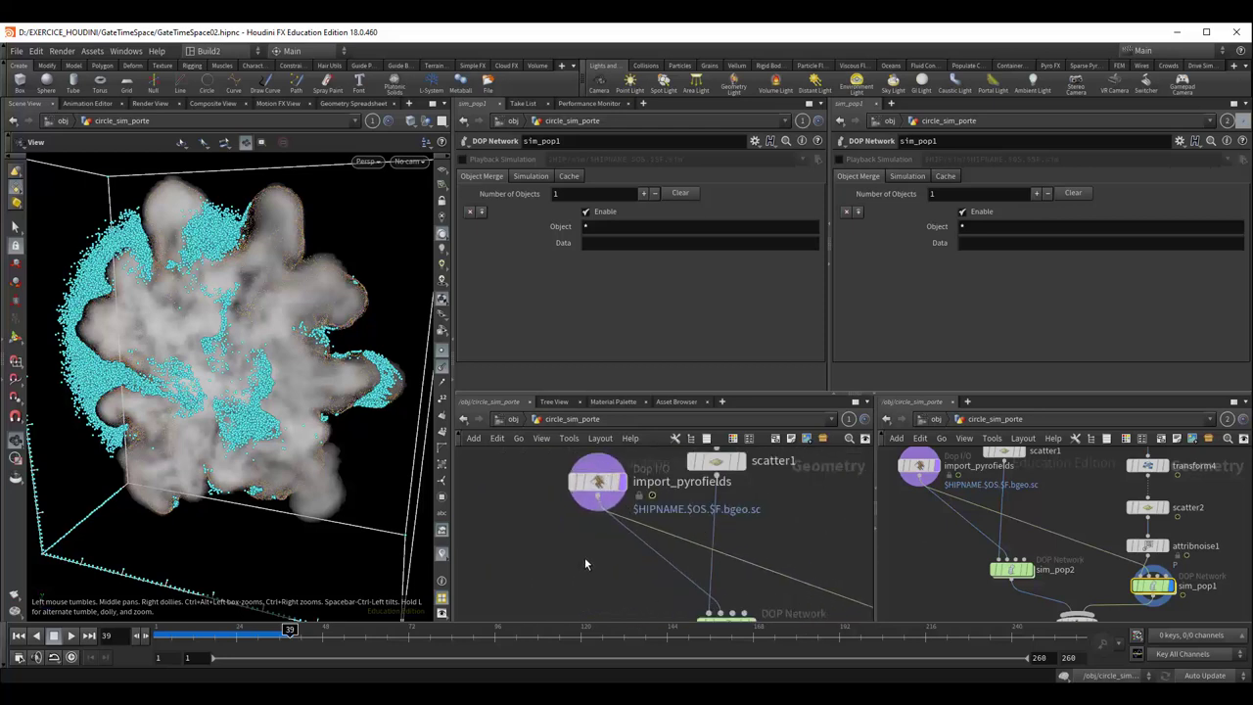
{"action": "left_click_drag", "start_coordinate": [595, 486], "coordinate": [563, 487]}
{"action": "left_click", "coordinate": [547, 490]}
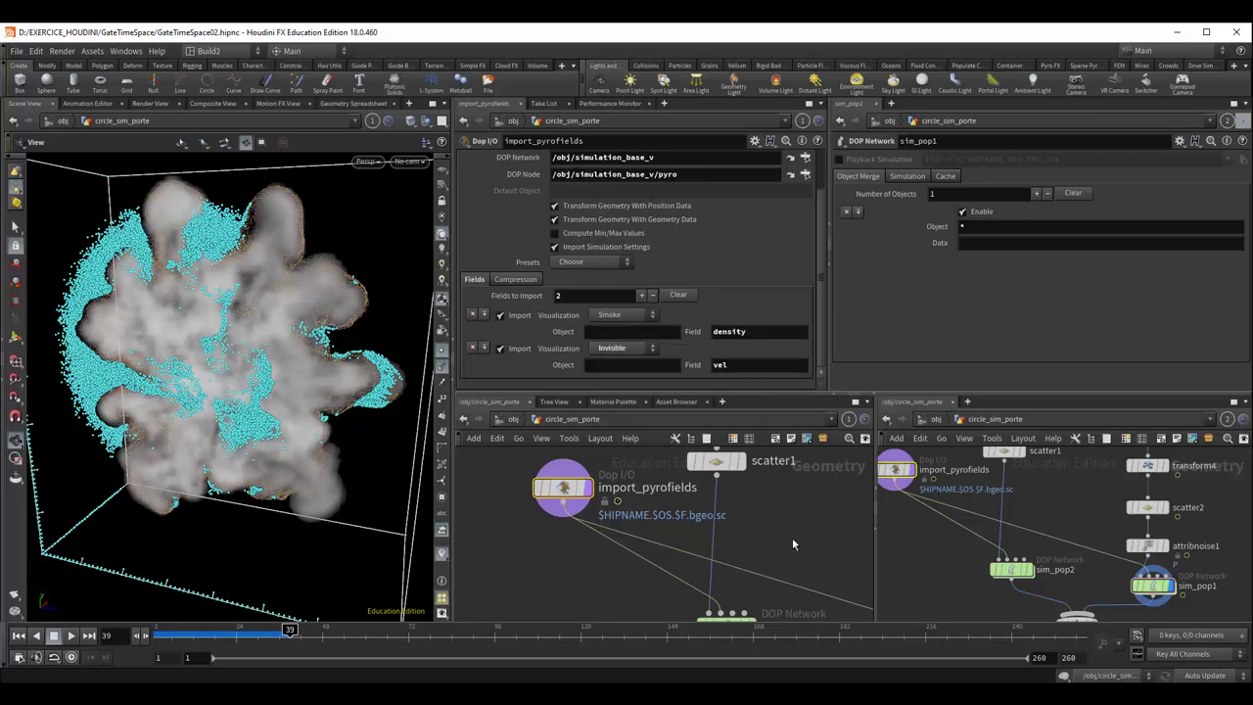
{"action": "scroll", "coordinate": [773, 553], "scroll_direction": "down", "scroll_amount": 3}
{"action": "scroll", "coordinate": [734, 566], "scroll_direction": "up", "scroll_amount": 3}
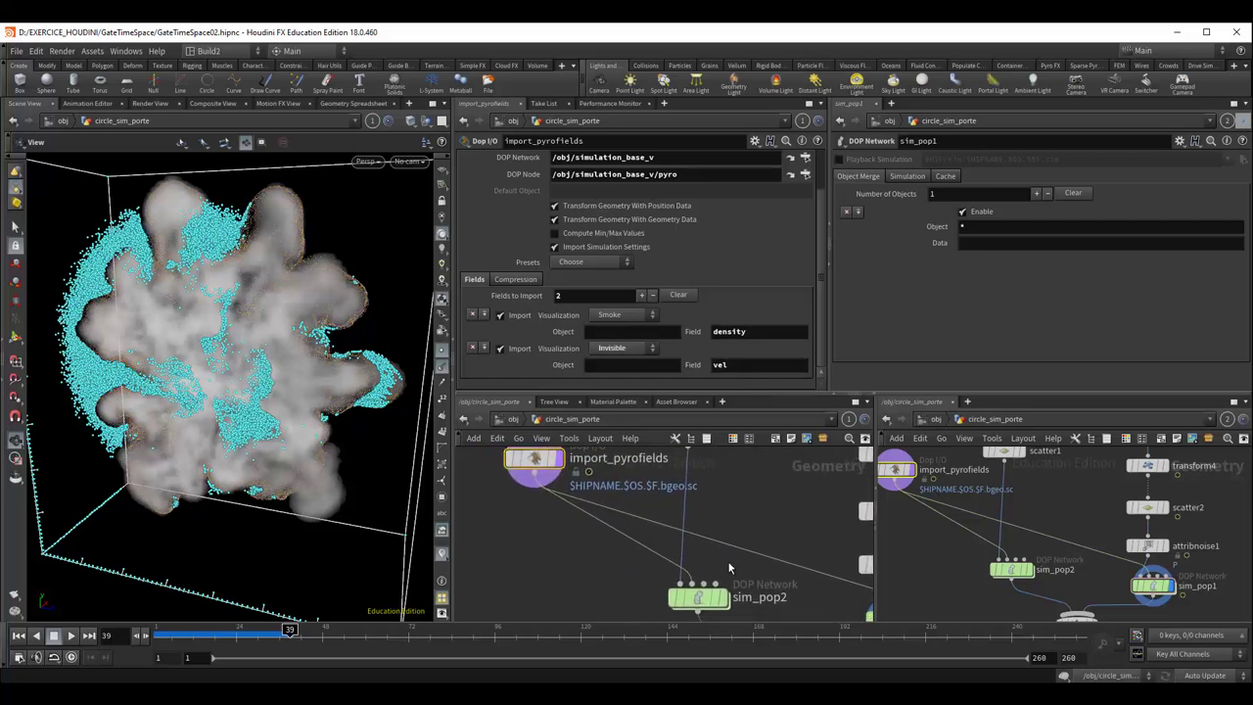
{"action": "middle_click_drag", "start_coordinate": [757, 536], "coordinate": [654, 490]}
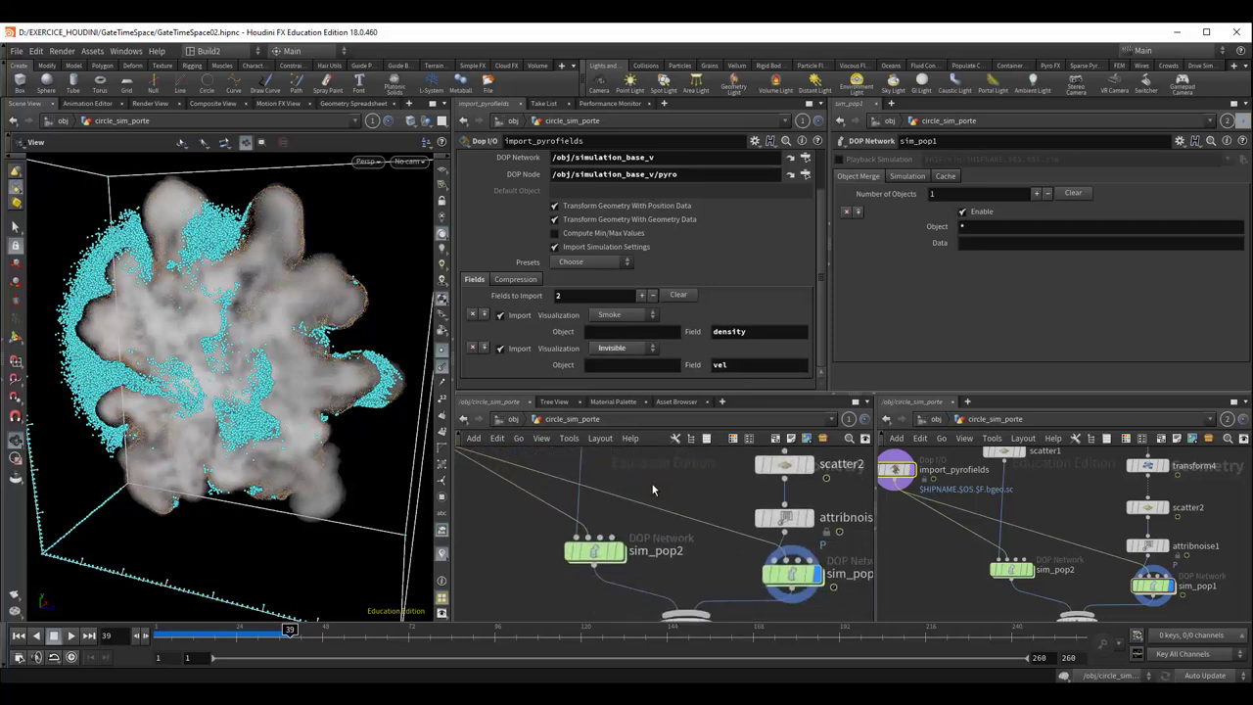
{"action": "scroll", "coordinate": [651, 484], "scroll_direction": "down", "scroll_amount": 1}
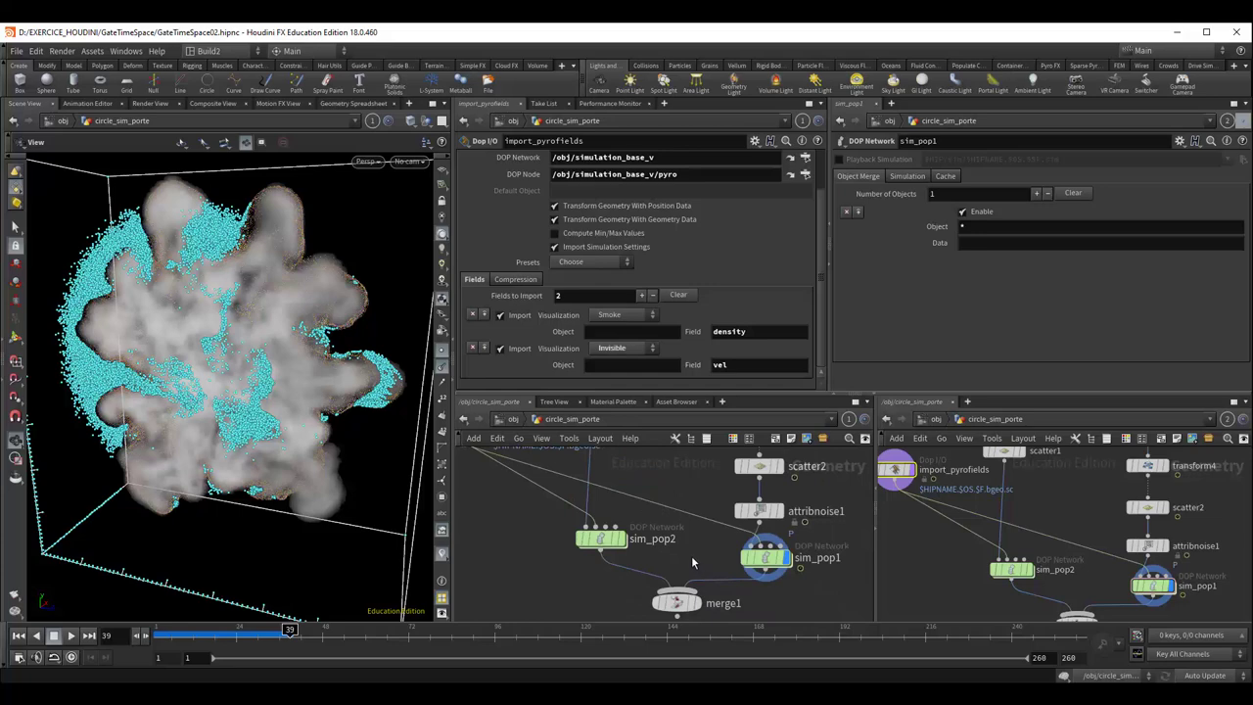
{"action": "mouse_move", "coordinate": [612, 538]}
{"action": "left_mouse_down"}
{"action": "mouse_move", "coordinate": [601, 555]}
{"action": "mouse_move", "coordinate": [666, 600]}
{"action": "left_mouse_up"}
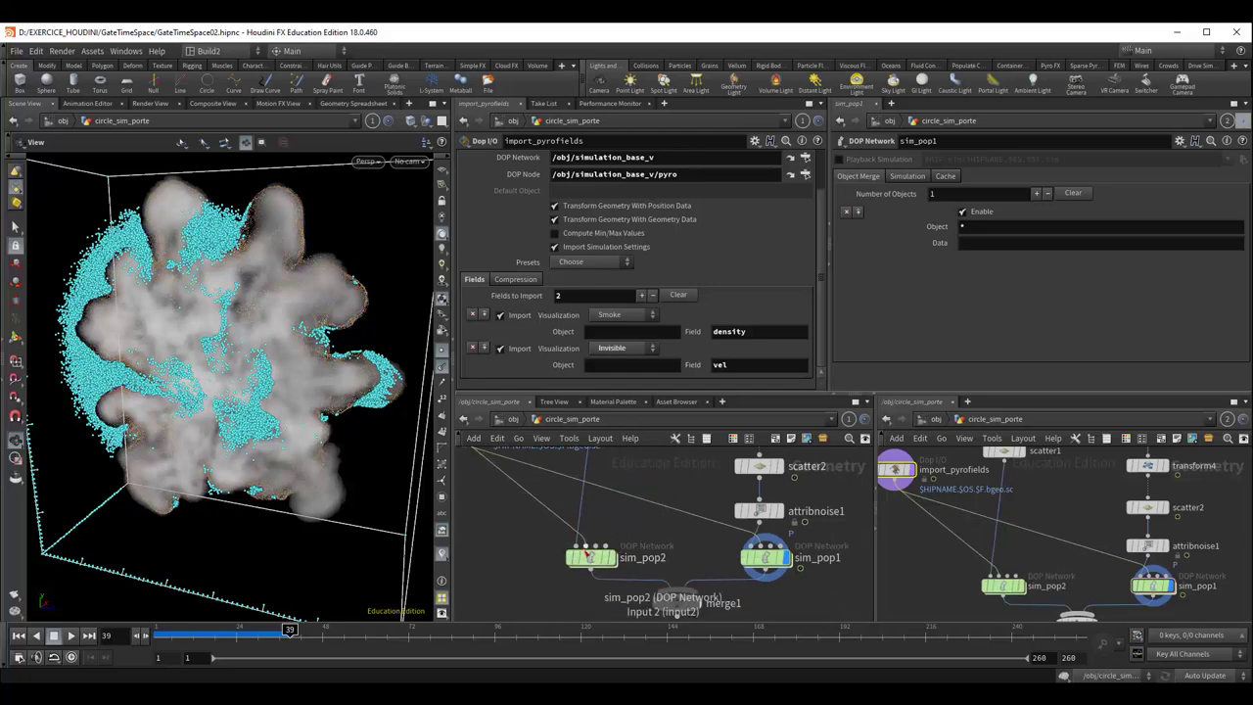
{"action": "key", "text": "ctrl+z"}
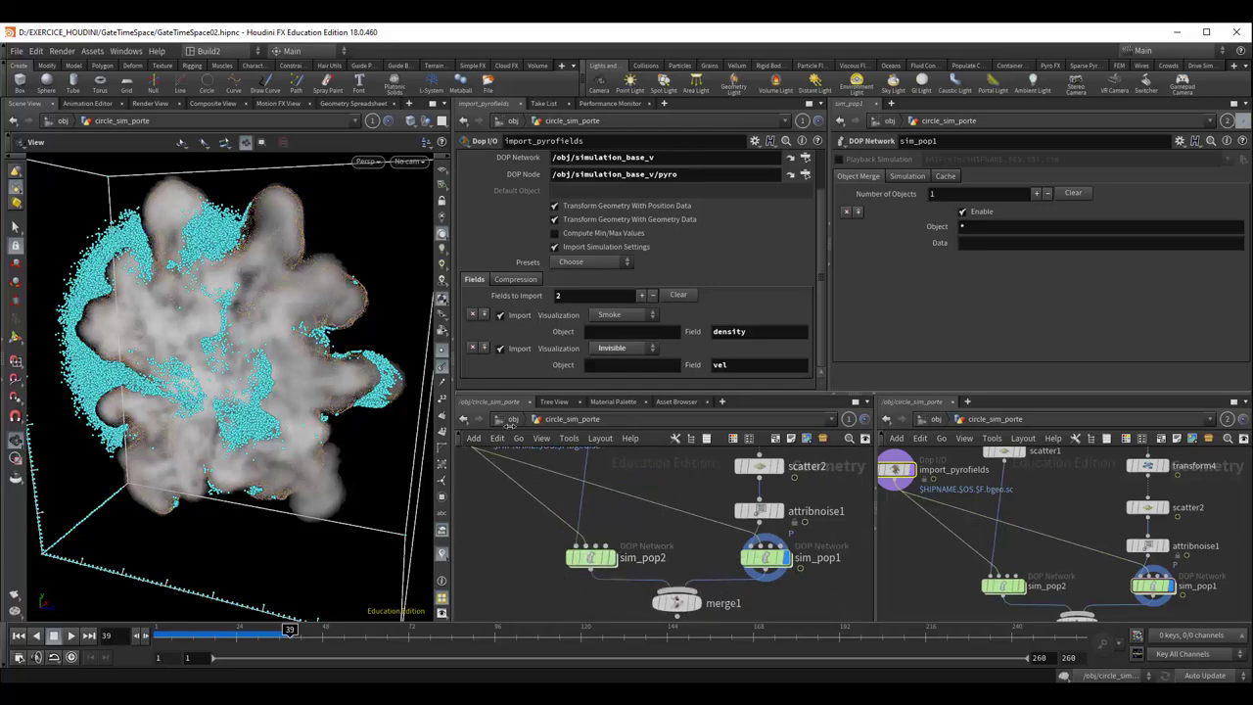
{"action": "left_click", "coordinate": [509, 425]}
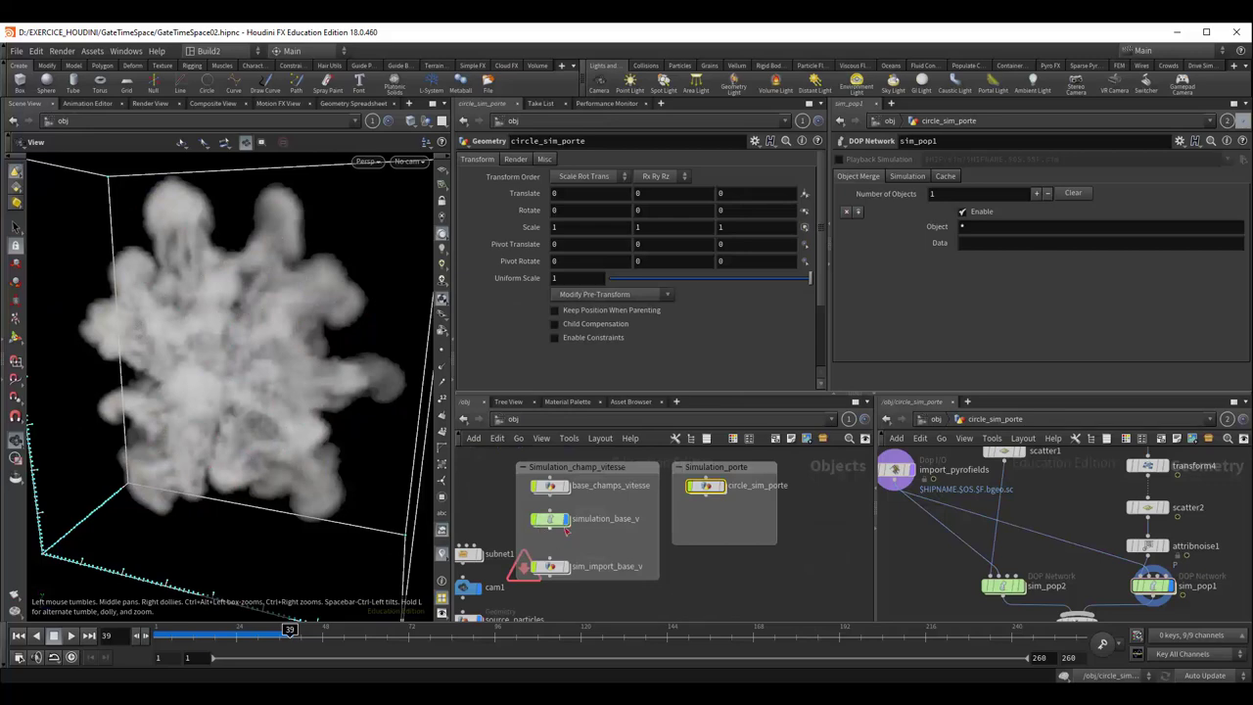
Hide simulation_base_v, display circle_sim_porte's particle ring, and widen the right network and parameter panes.
{"action": "left_click", "coordinate": [568, 495]}
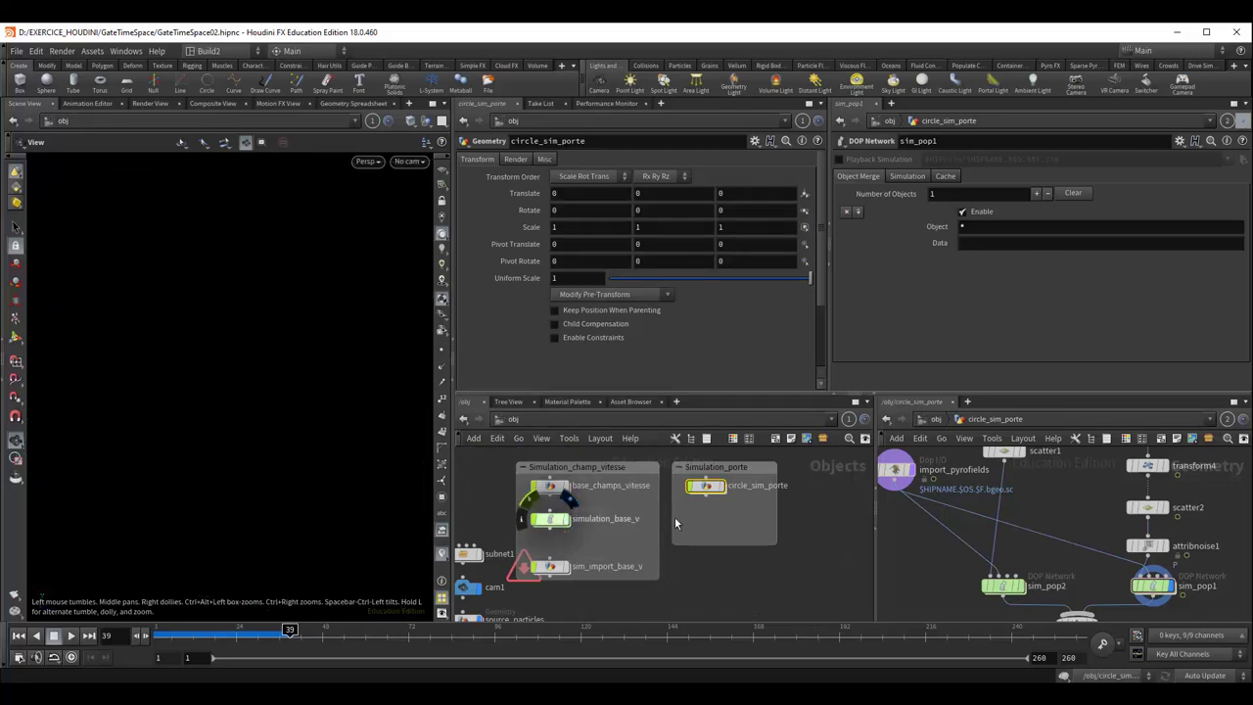
{"action": "left_click", "coordinate": [725, 495]}
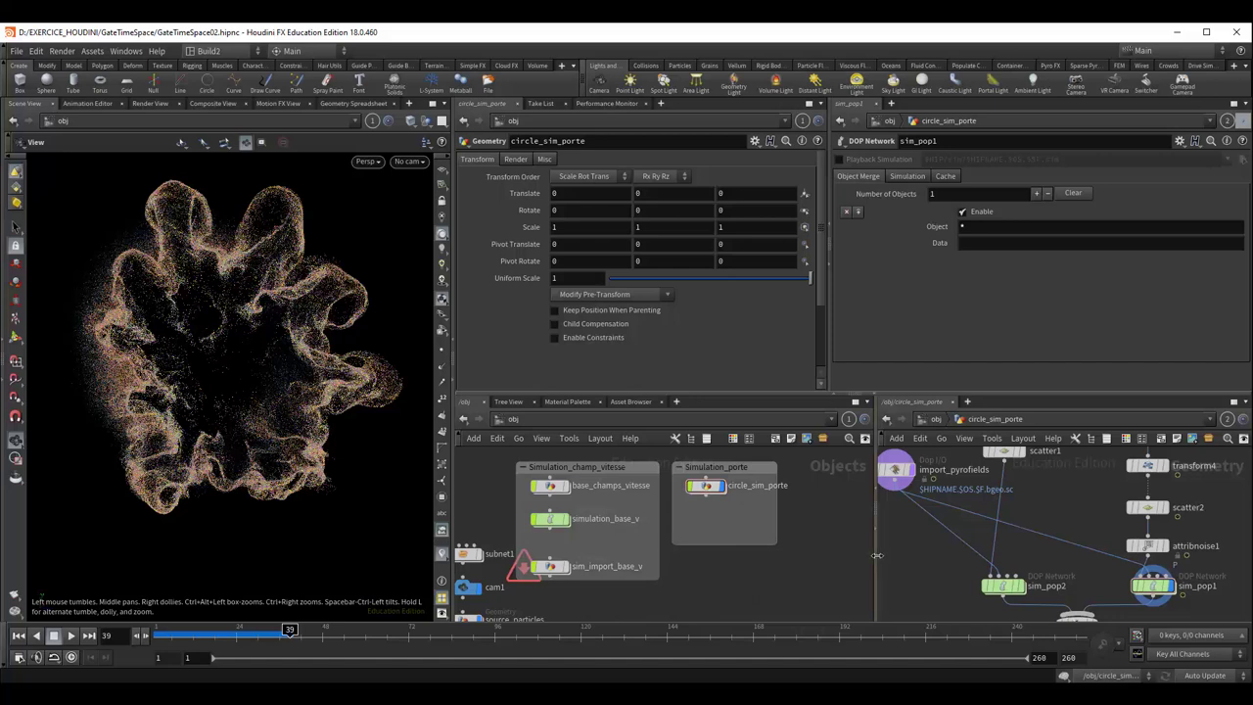
{"action": "left_click_drag", "start_coordinate": [877, 555], "coordinate": [794, 548]}
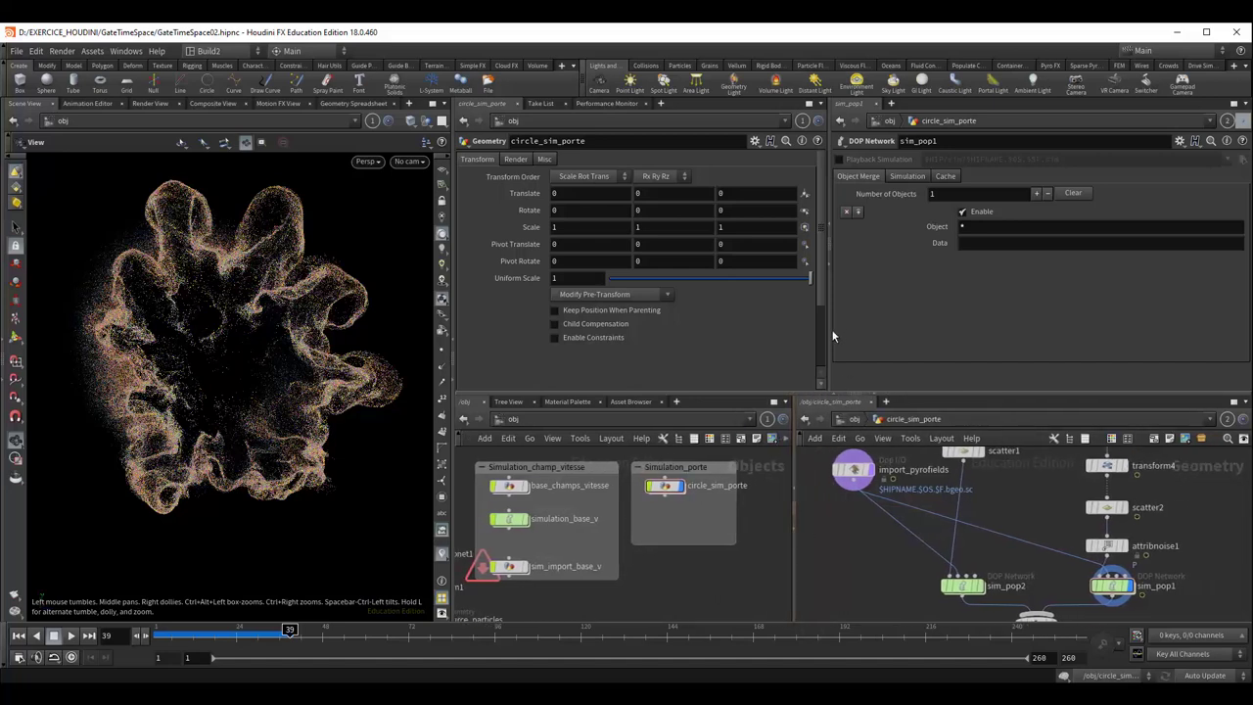
{"action": "left_click_drag", "start_coordinate": [829, 333], "coordinate": [746, 338]}
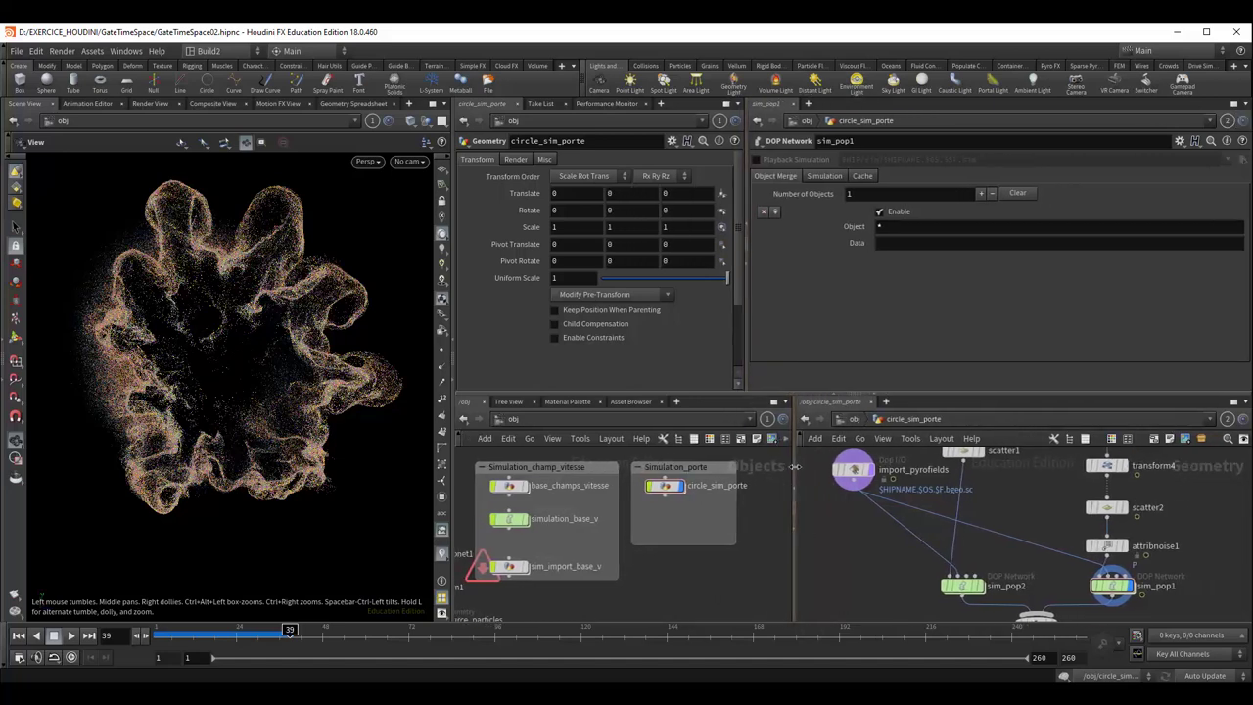
{"action": "left_click_drag", "start_coordinate": [795, 466], "coordinate": [750, 467]}
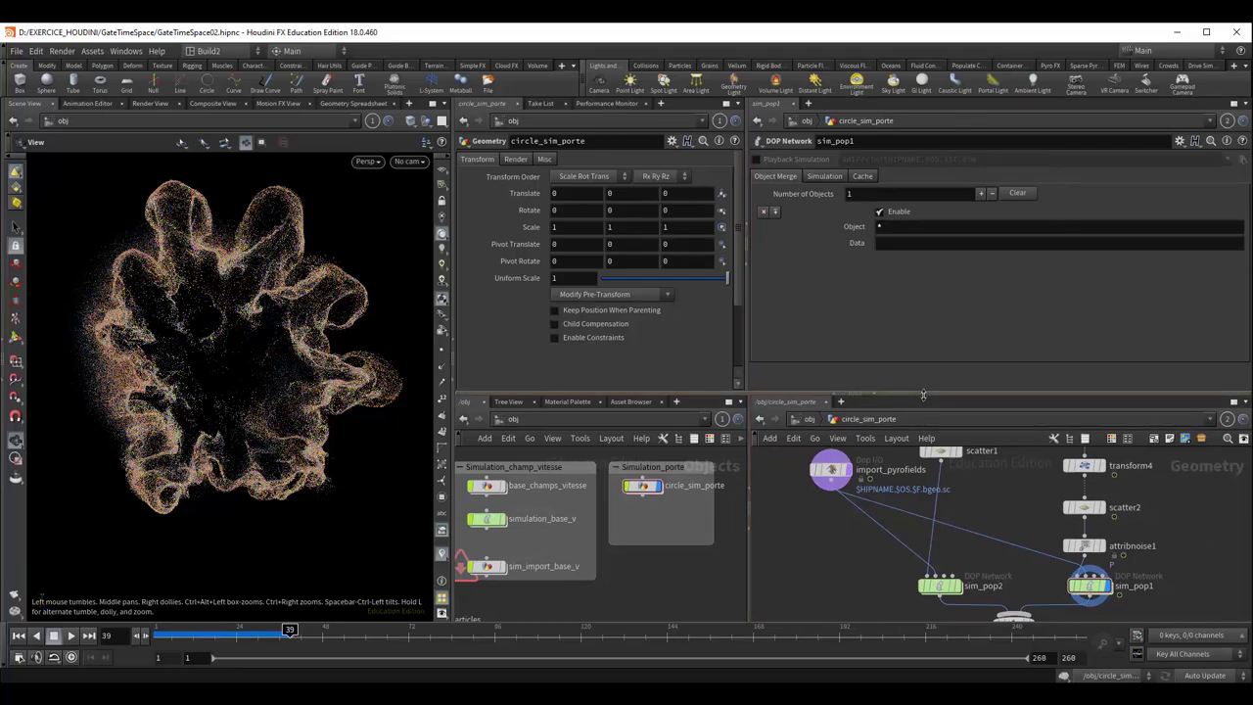
Give the network editors more height, nudge import_pyrofields, and reposition sim_pop2.
{"action": "left_click_drag", "start_coordinate": [921, 394], "coordinate": [924, 308]}
{"action": "scroll", "coordinate": [990, 456], "scroll_direction": "up", "scroll_amount": 2}
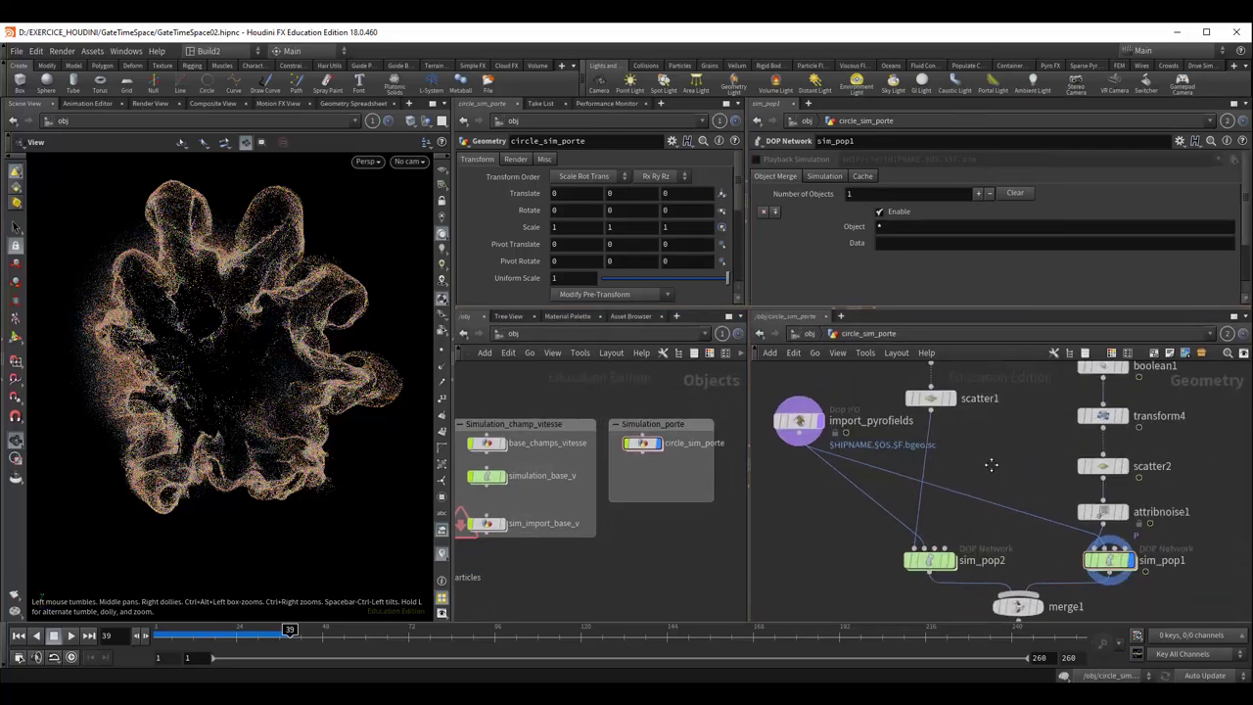
{"action": "scroll", "coordinate": [978, 469], "scroll_direction": "down", "scroll_amount": 3}
{"action": "scroll", "coordinate": [1024, 495], "scroll_direction": "up", "scroll_amount": 3}
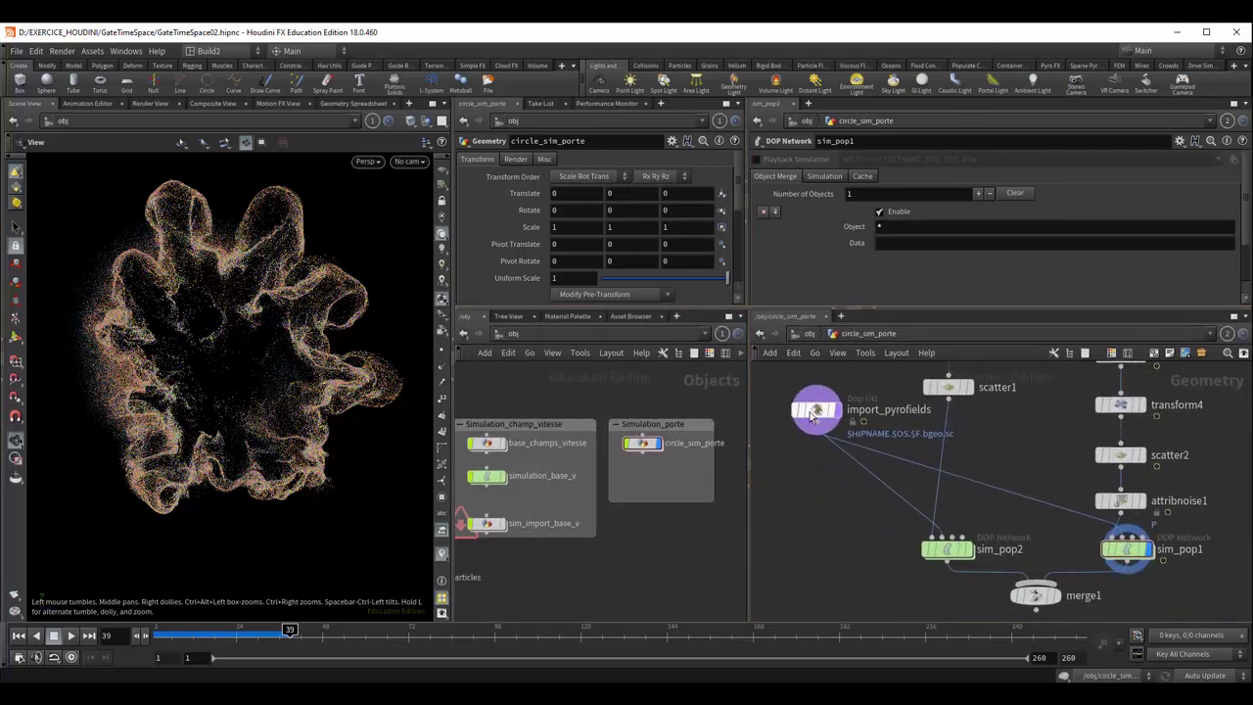
{"action": "left_click_drag", "start_coordinate": [816, 411], "coordinate": [811, 419]}
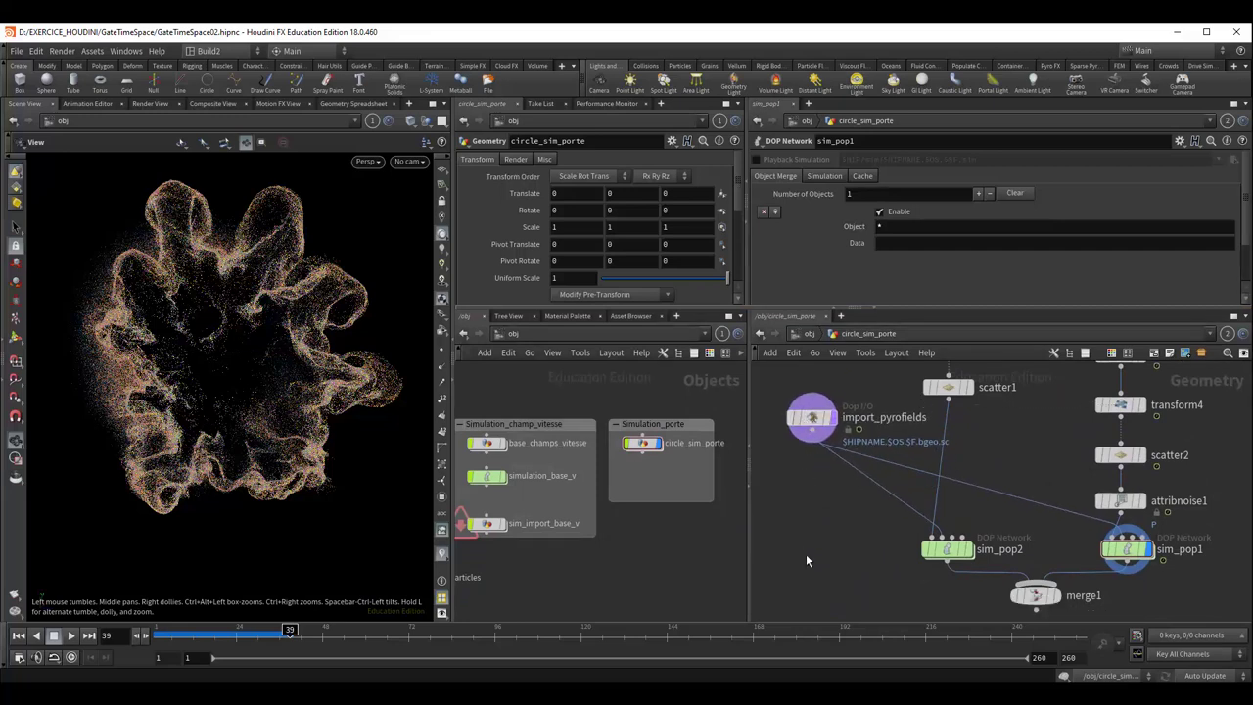
{"action": "middle_click_drag", "start_coordinate": [805, 554], "coordinate": [847, 584]}
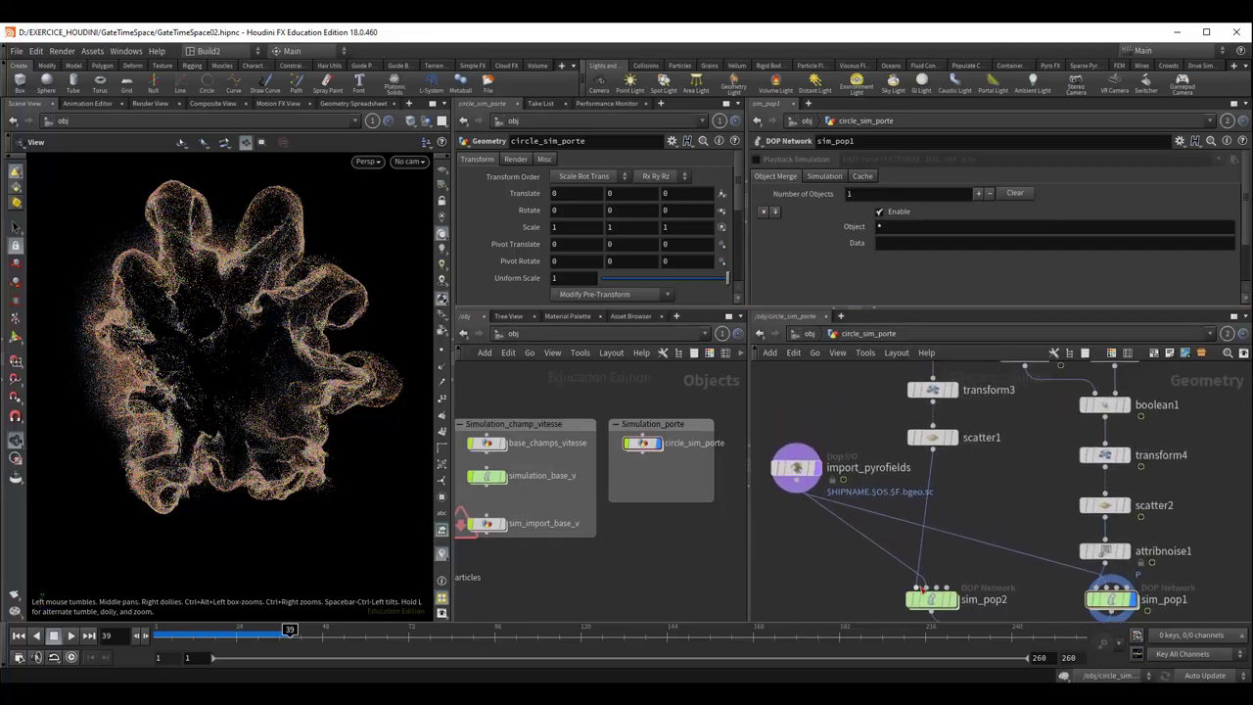
{"action": "left_click_drag", "start_coordinate": [922, 592], "coordinate": [959, 598]}
{"action": "middle_click_drag", "start_coordinate": [842, 583], "coordinate": [823, 578]}
{"action": "left_click_drag", "start_coordinate": [920, 580], "coordinate": [822, 589]}
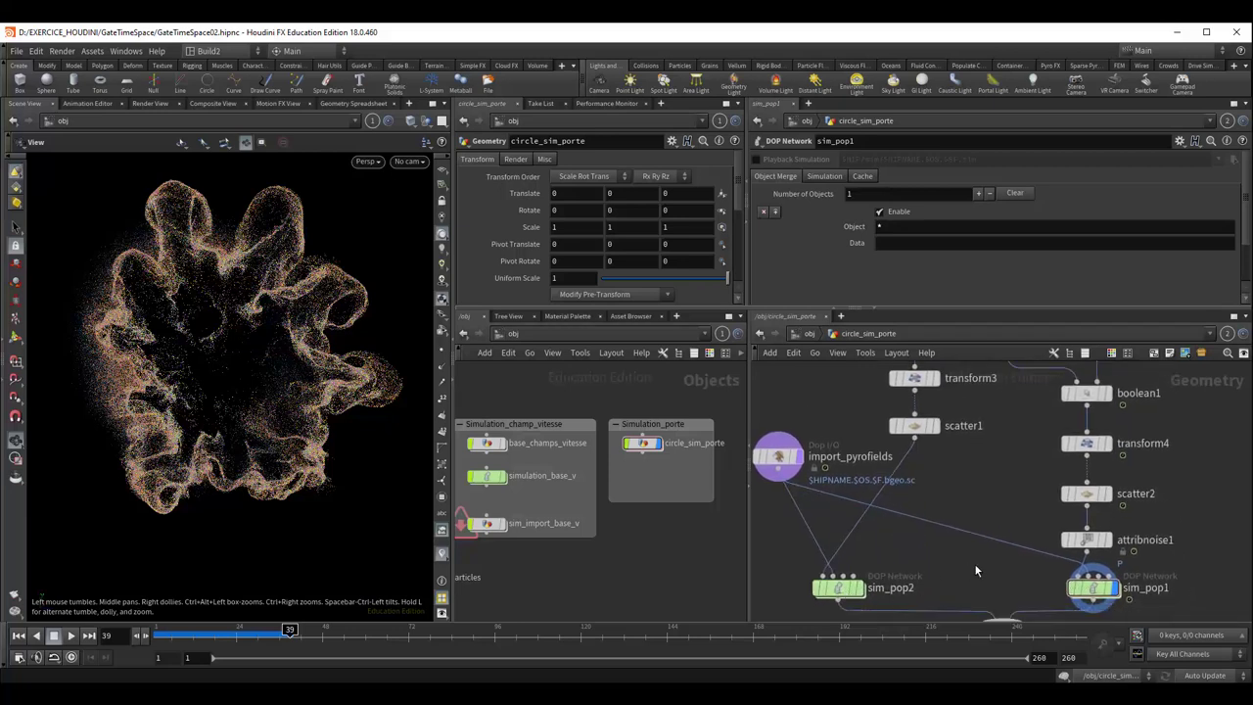
Move merge1 to the left and import_pyrofields toward the right.
{"action": "middle_click_drag", "start_coordinate": [976, 570], "coordinate": [892, 524]}
{"action": "left_click_drag", "start_coordinate": [909, 590], "coordinate": [783, 611]}
{"action": "middle_click_drag", "start_coordinate": [880, 515], "coordinate": [986, 611]}
{"action": "mouse_move", "coordinate": [783, 484]}
{"action": "left_mouse_down"}
{"action": "mouse_move", "coordinate": [881, 518]}
{"action": "mouse_move", "coordinate": [969, 504]}
{"action": "left_mouse_up"}
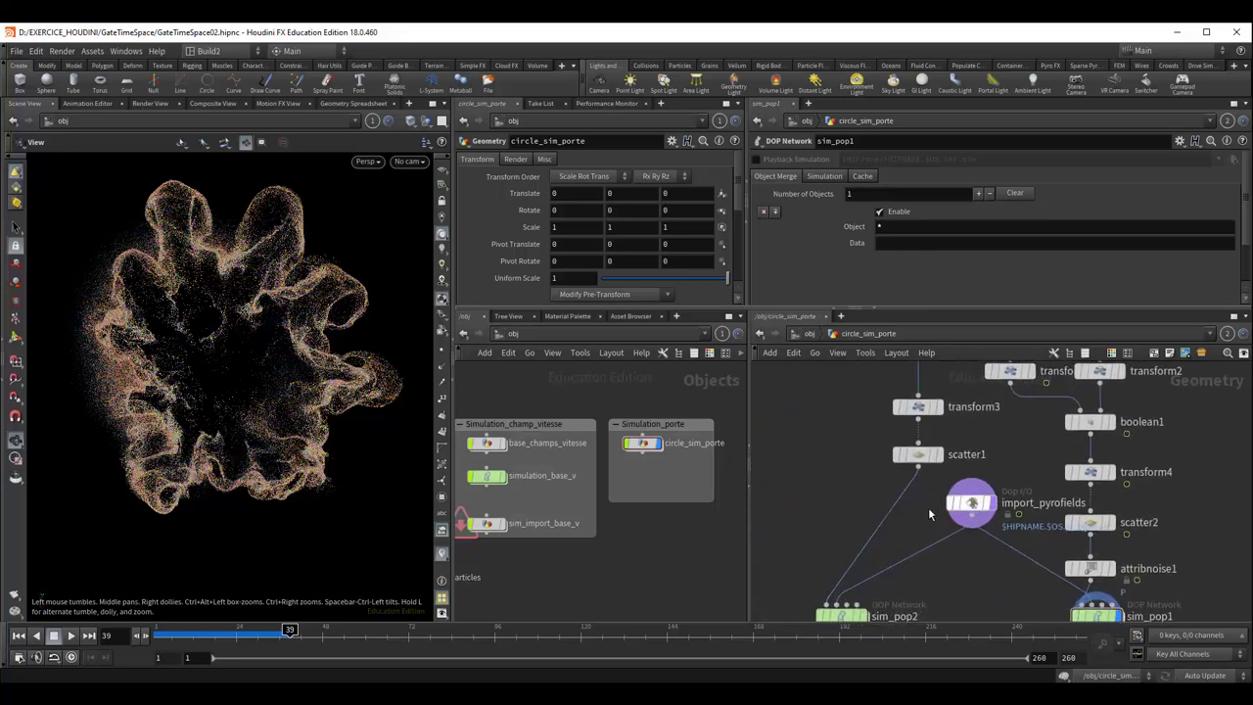
Move the circle1, transform3 and scatter1 branch up beside circle2, and widen the Geometry editor.
{"action": "middle_click_drag", "start_coordinate": [830, 498], "coordinate": [864, 584]}
{"action": "mouse_move", "coordinate": [869, 395]}
{"action": "left_mouse_down"}
{"action": "mouse_move", "coordinate": [957, 548]}
{"action": "mouse_move", "coordinate": [830, 545]}
{"action": "left_mouse_up"}
{"action": "left_click", "coordinate": [834, 543]}
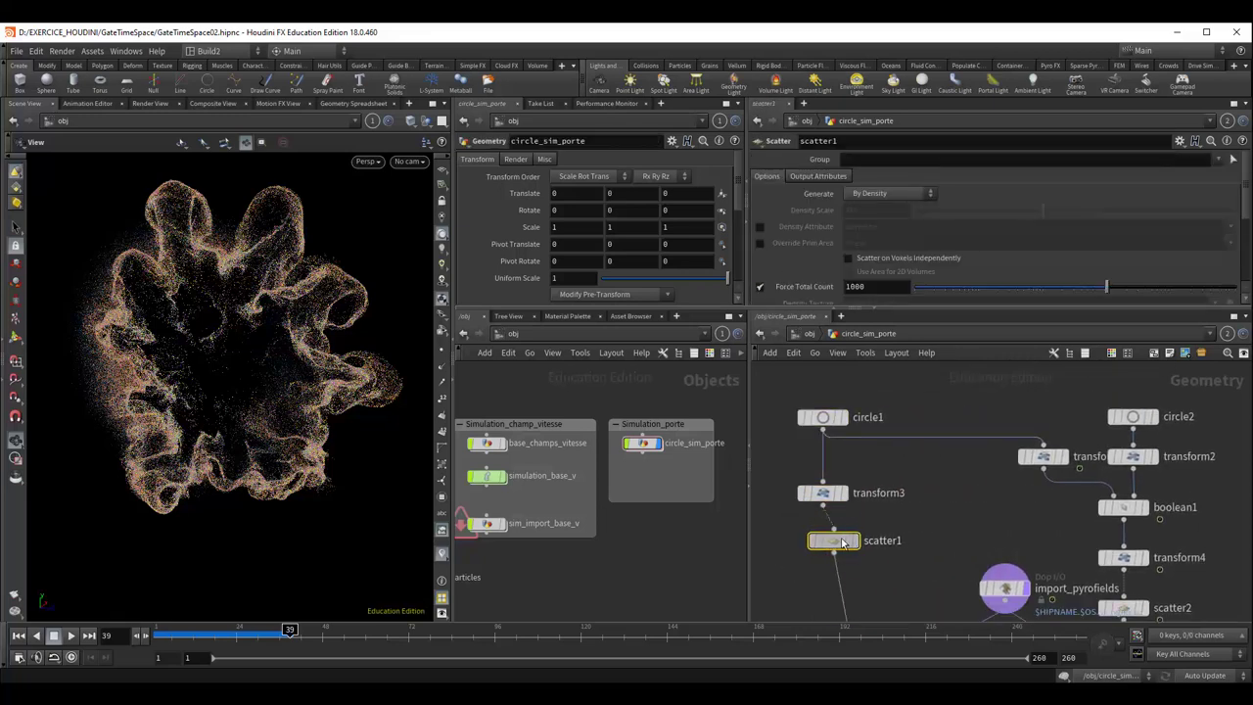
{"action": "mouse_move", "coordinate": [822, 417]}
{"action": "left_mouse_down"}
{"action": "mouse_move", "coordinate": [1008, 399]}
{"action": "mouse_move", "coordinate": [1055, 414]}
{"action": "left_mouse_up"}
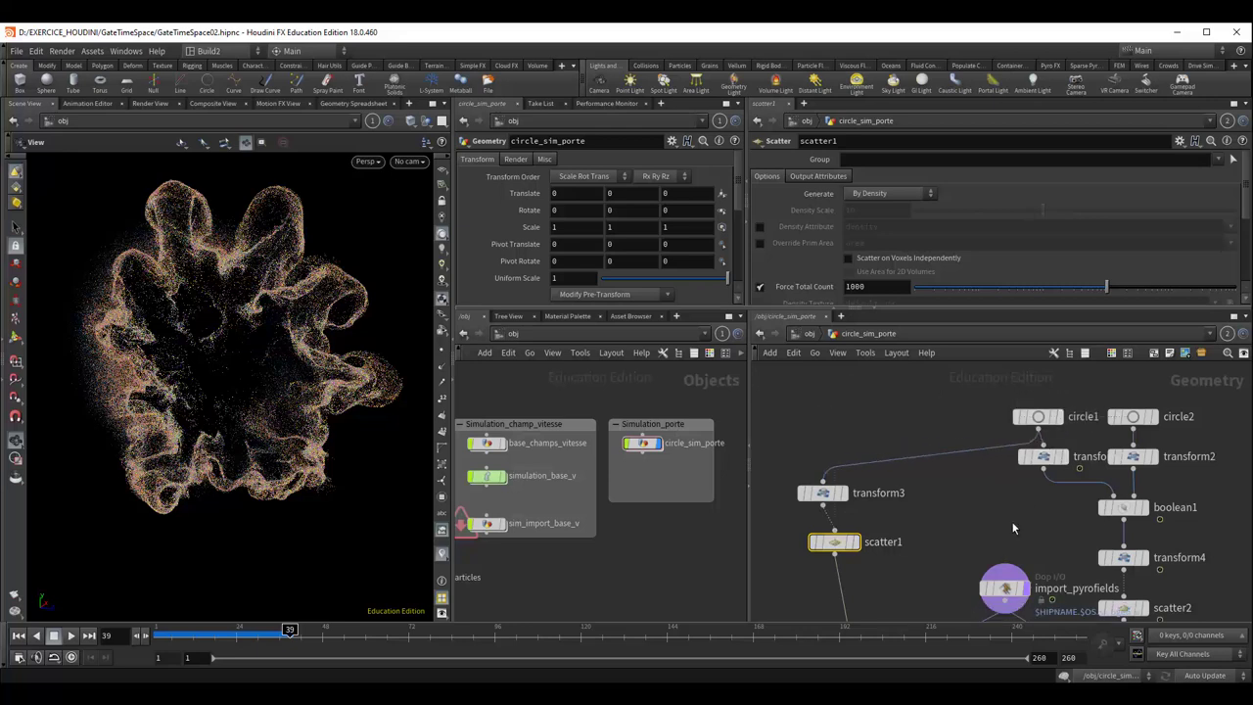
{"action": "middle_click_drag", "start_coordinate": [1013, 528], "coordinate": [851, 480]}
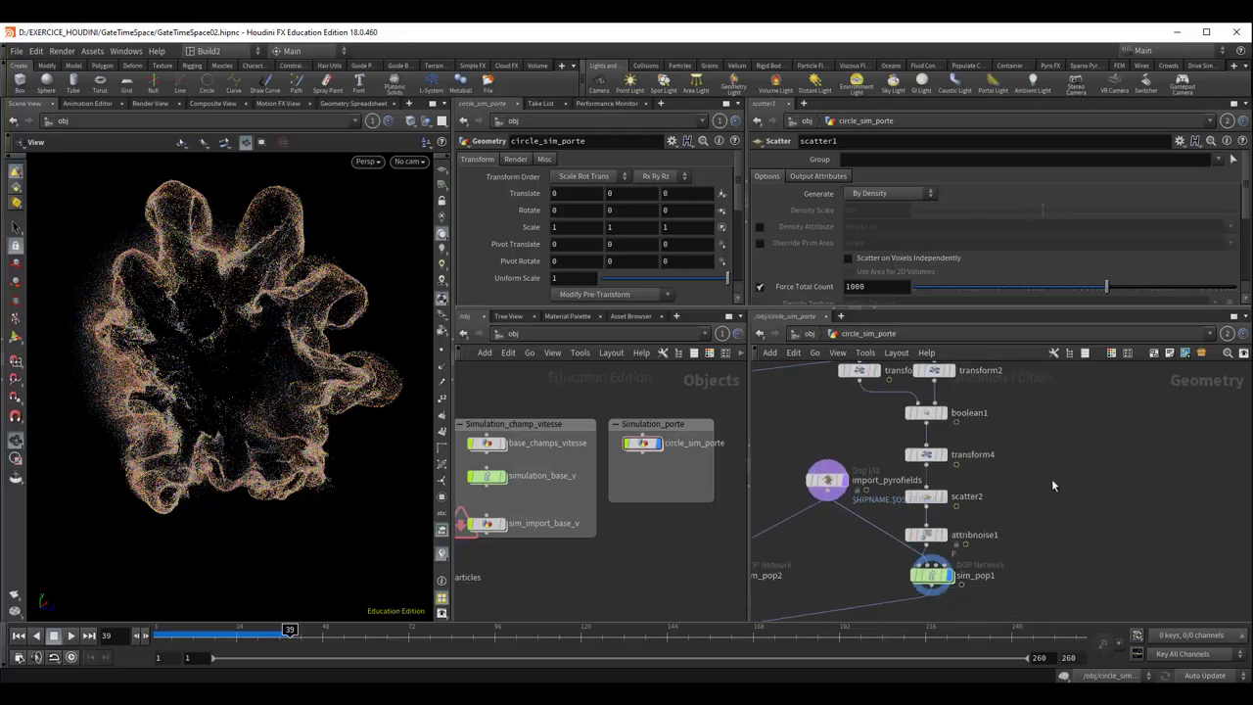
{"action": "middle_click_drag", "start_coordinate": [1053, 485], "coordinate": [1094, 511]}
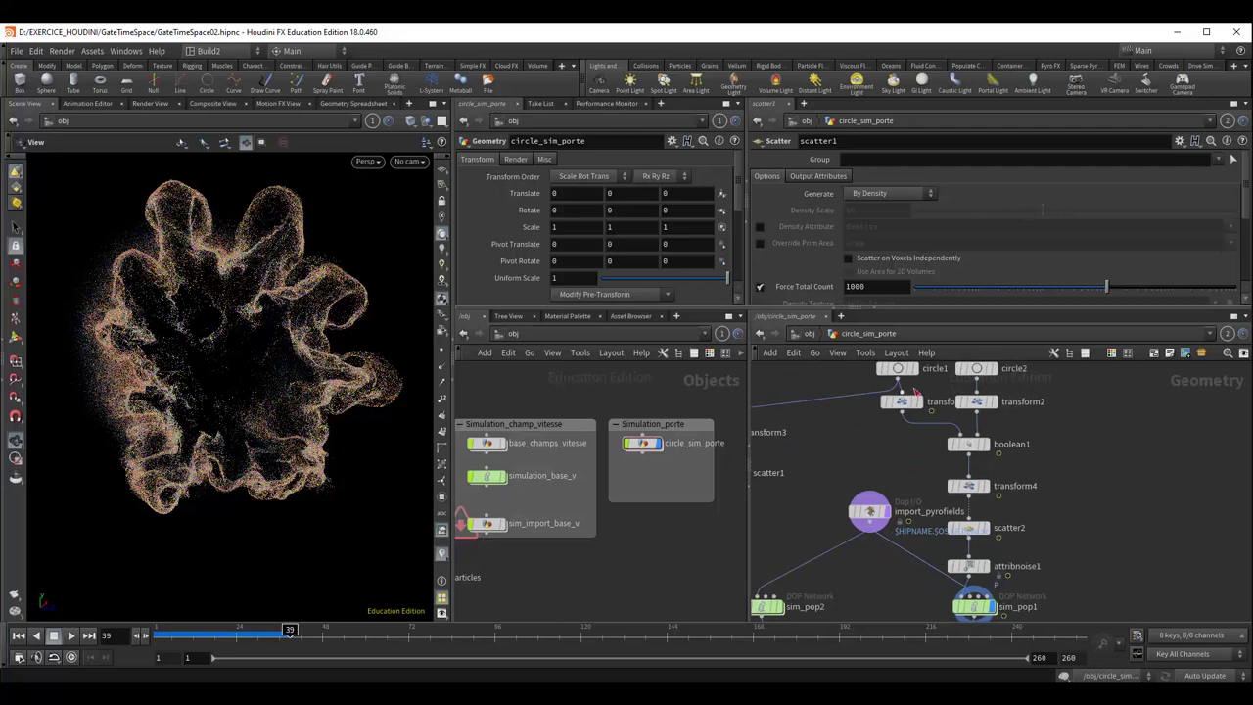
{"action": "left_click_drag", "start_coordinate": [749, 522], "coordinate": [724, 521]}
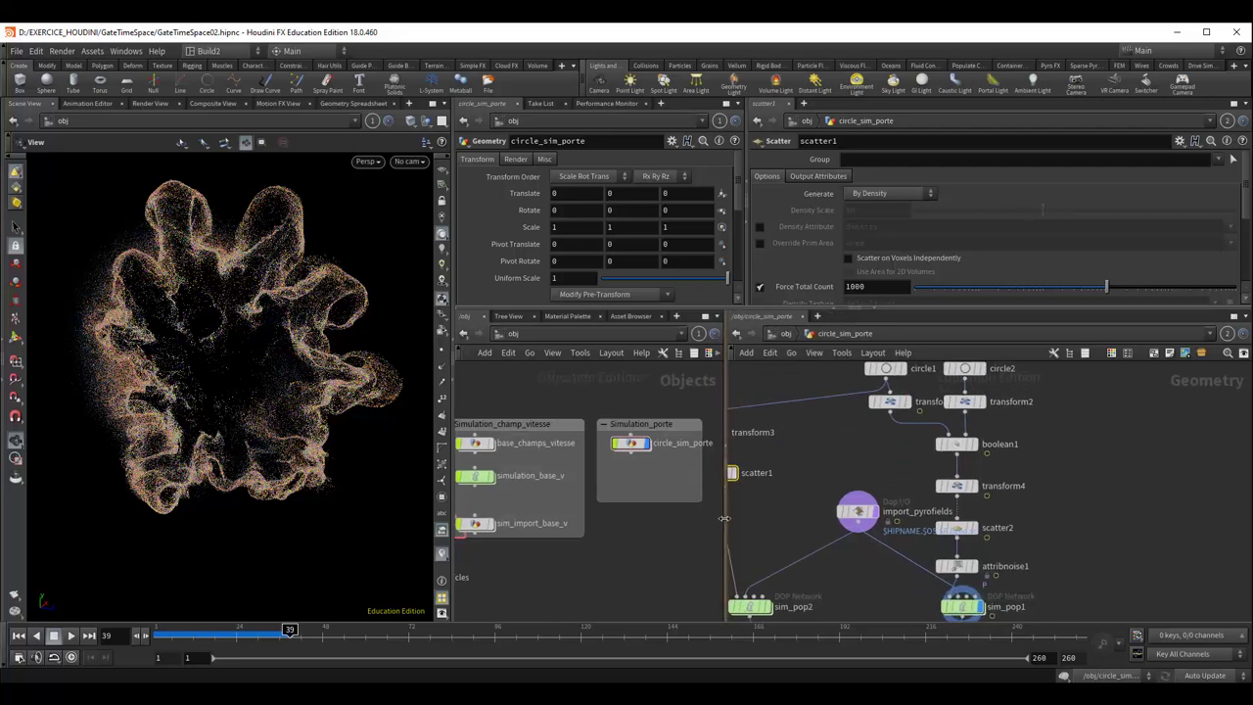
{"action": "middle_click_drag", "start_coordinate": [908, 509], "coordinate": [924, 568]}
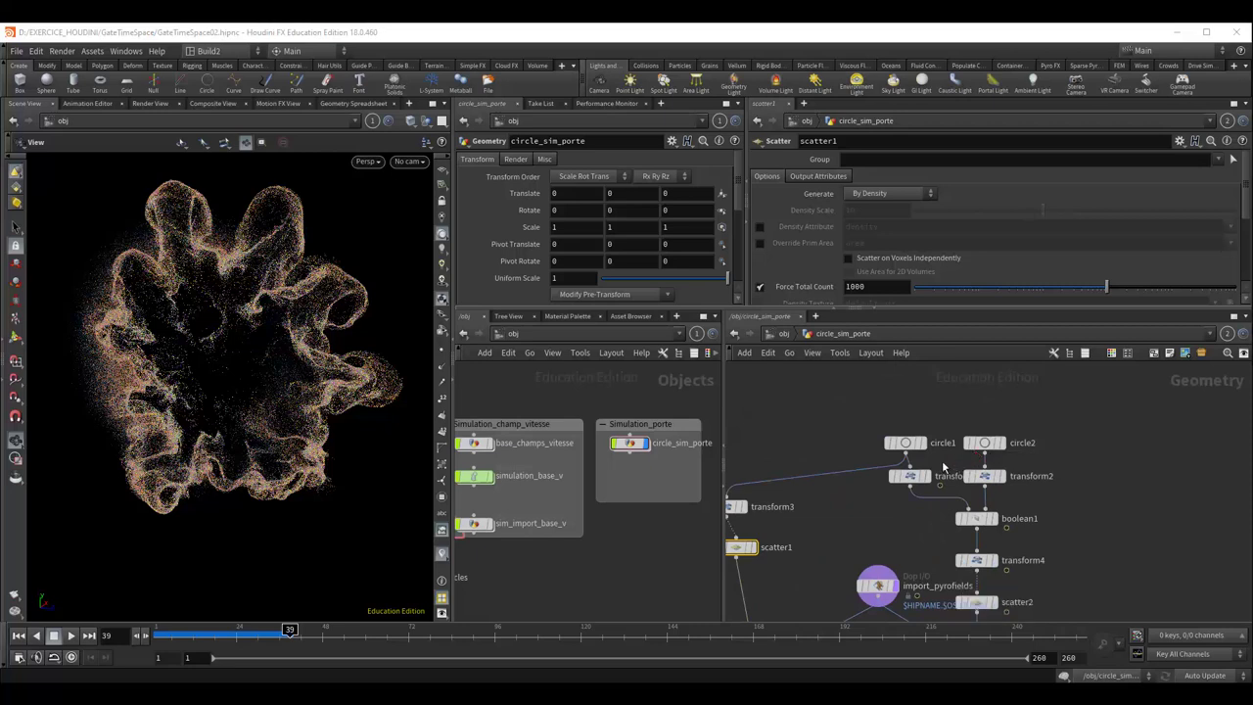
{"action": "mouse_move", "coordinate": [905, 442]}
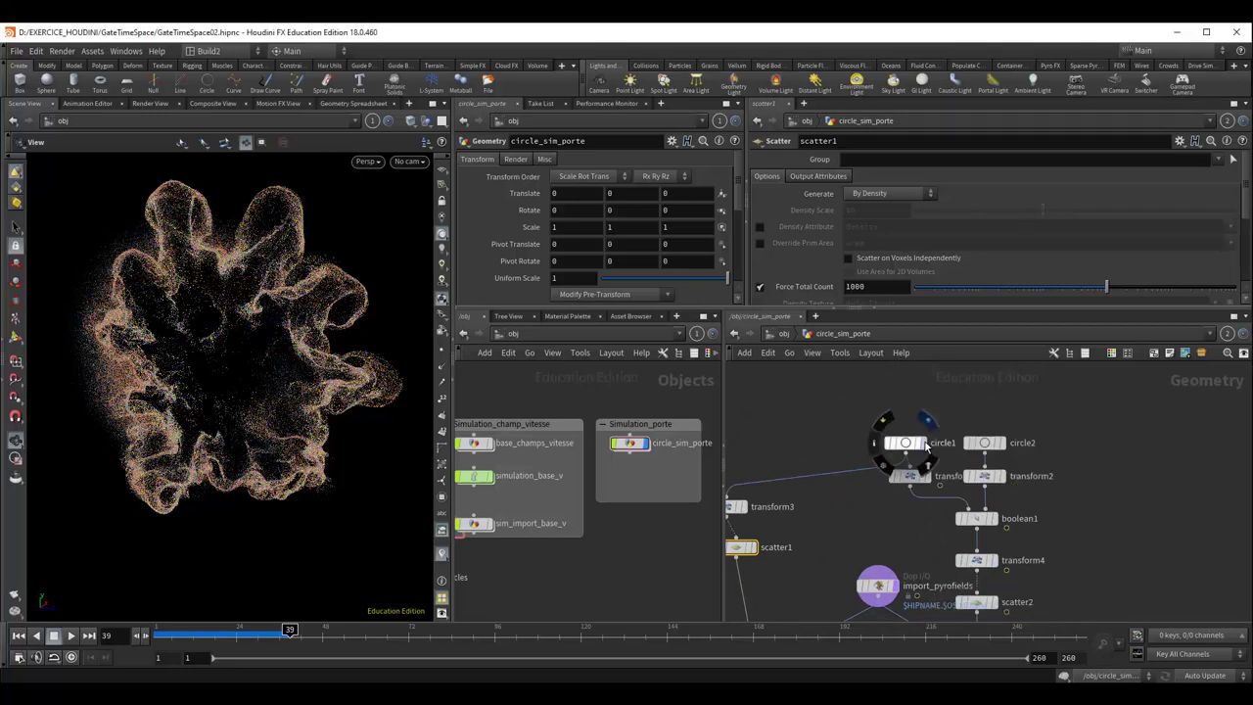
Step the display flag through circle1, circle2, transform1, transform2 and boolean1 to inspect the ring.
{"action": "left_click", "coordinate": [926, 446]}
{"action": "mouse_move", "coordinate": [984, 443]}
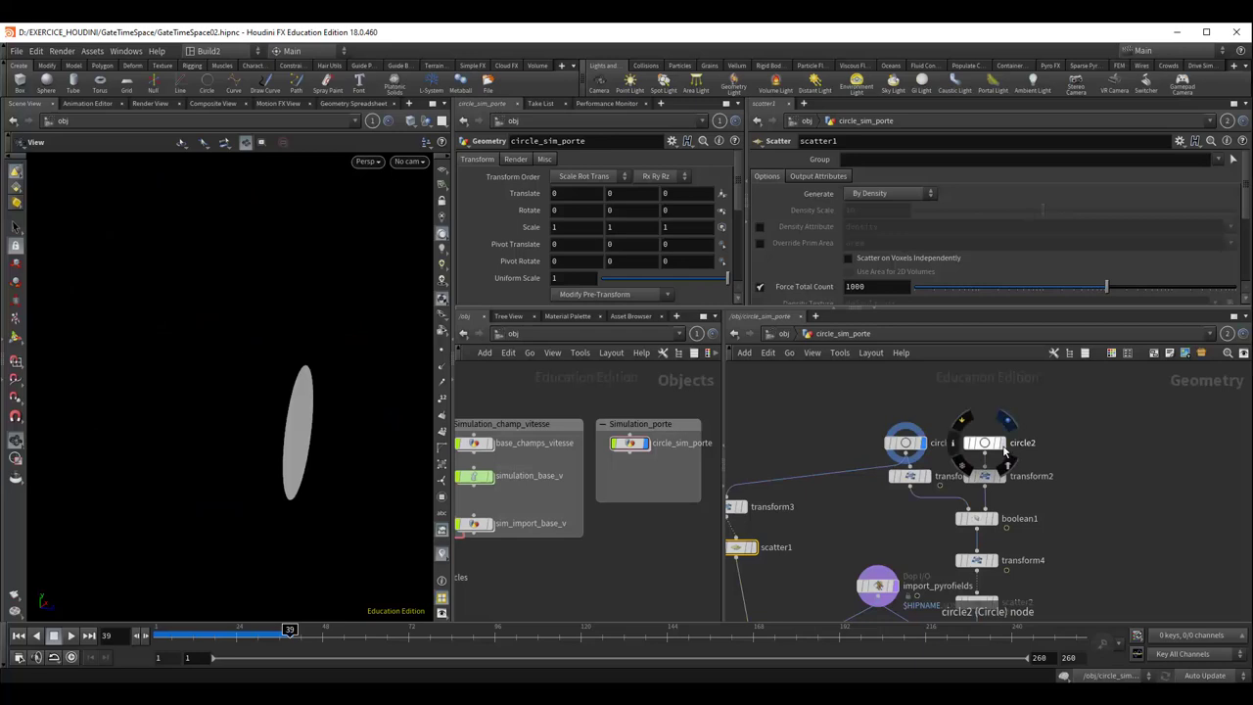
{"action": "left_click", "coordinate": [1003, 445]}
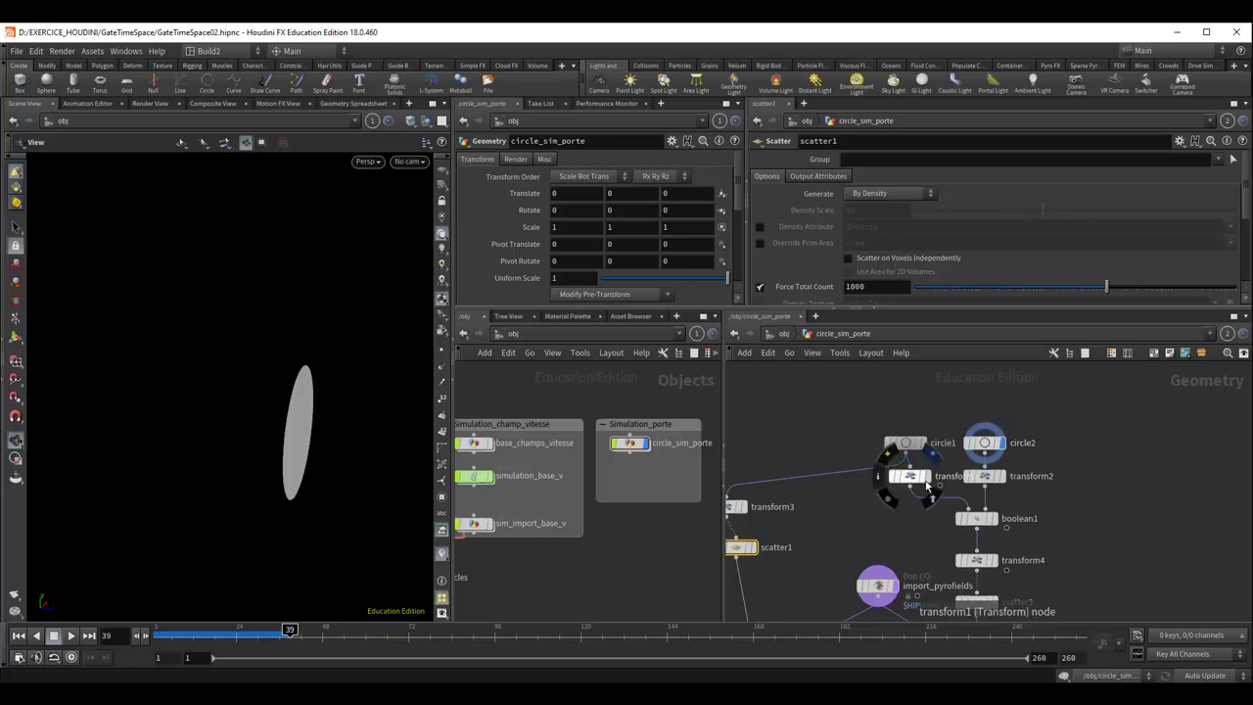
{"action": "left_click", "coordinate": [929, 481]}
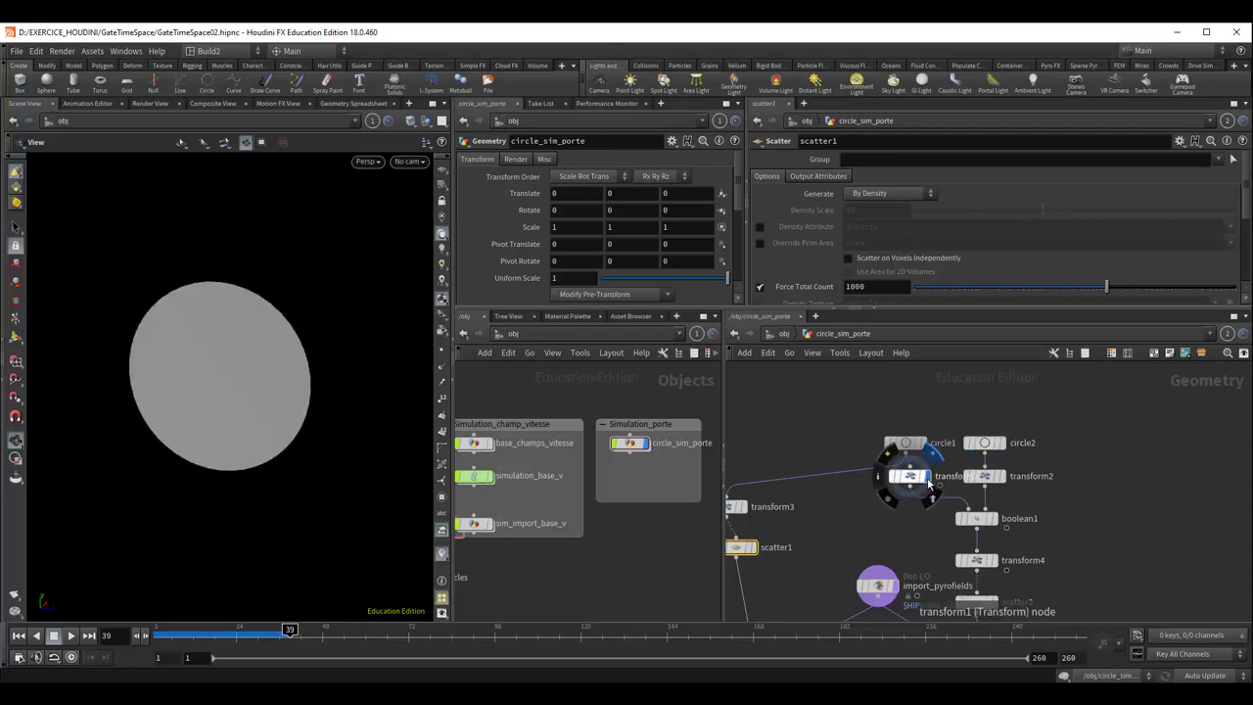
{"action": "left_click", "coordinate": [1002, 480]}
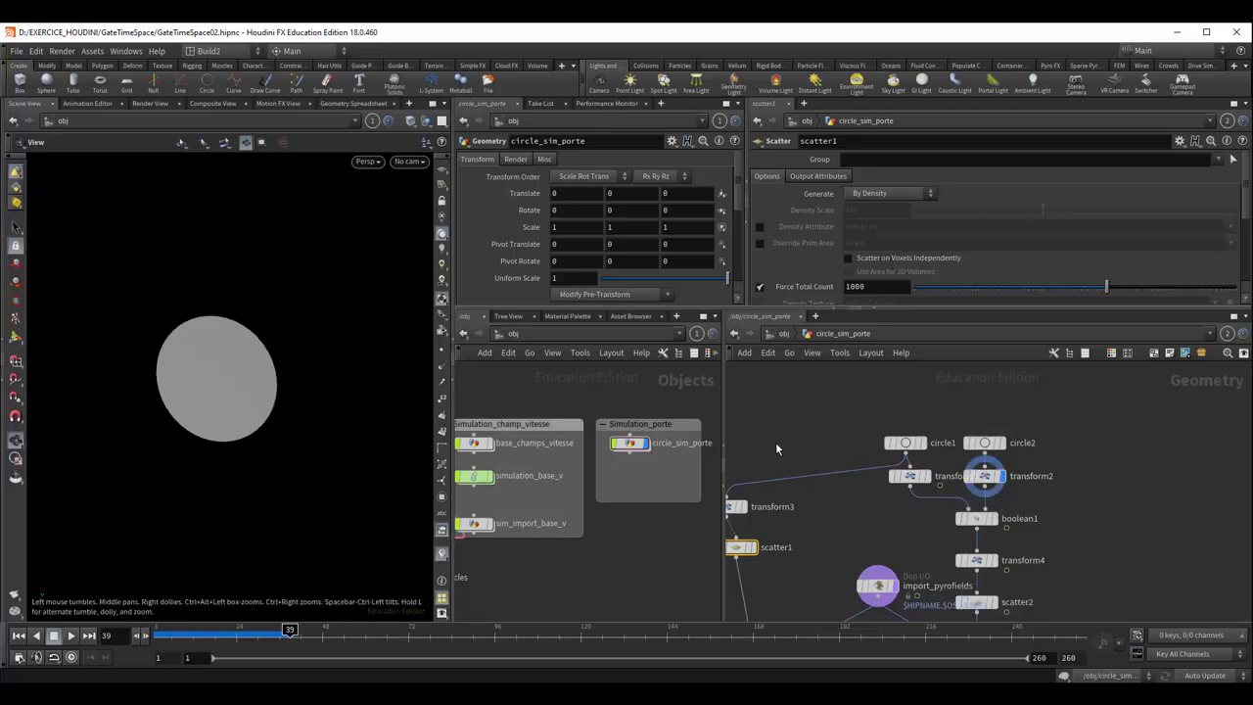
{"action": "left_click", "coordinate": [998, 527]}
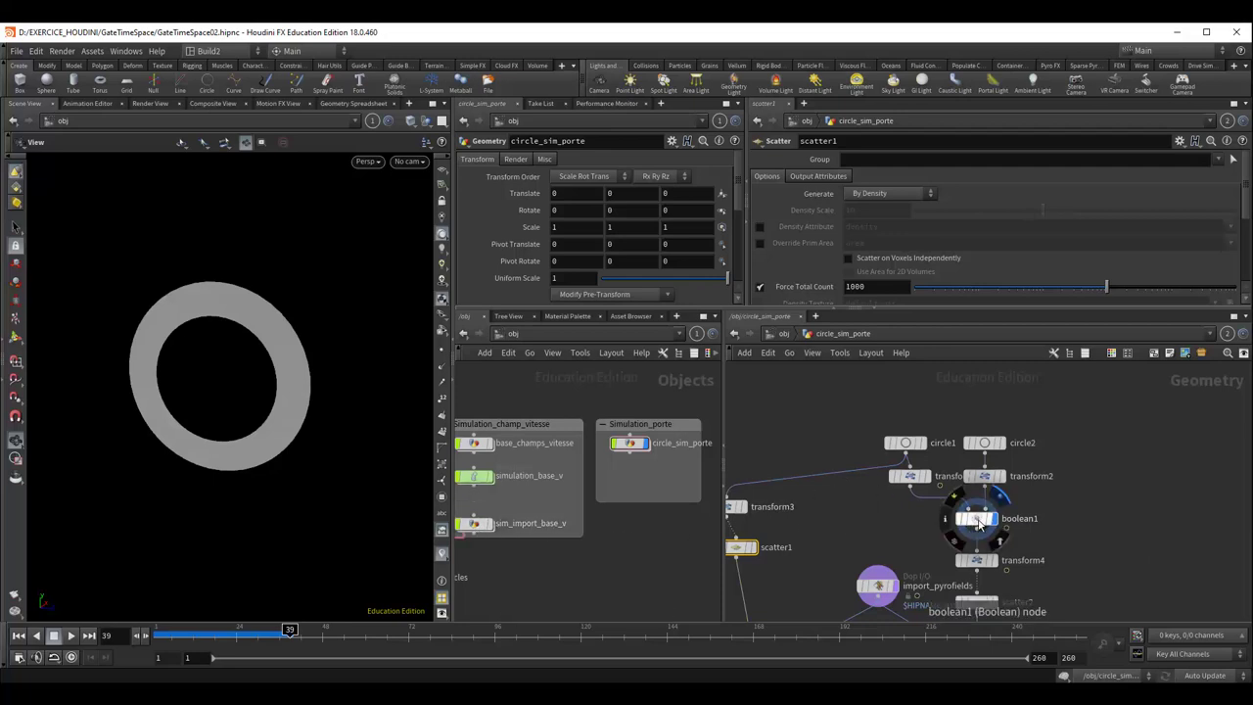
{"action": "left_click", "coordinate": [974, 520]}
{"action": "scroll", "coordinate": [895, 281], "scroll_direction": "down", "scroll_amount": 2}
{"action": "scroll", "coordinate": [915, 277], "scroll_direction": "down", "scroll_amount": 2}
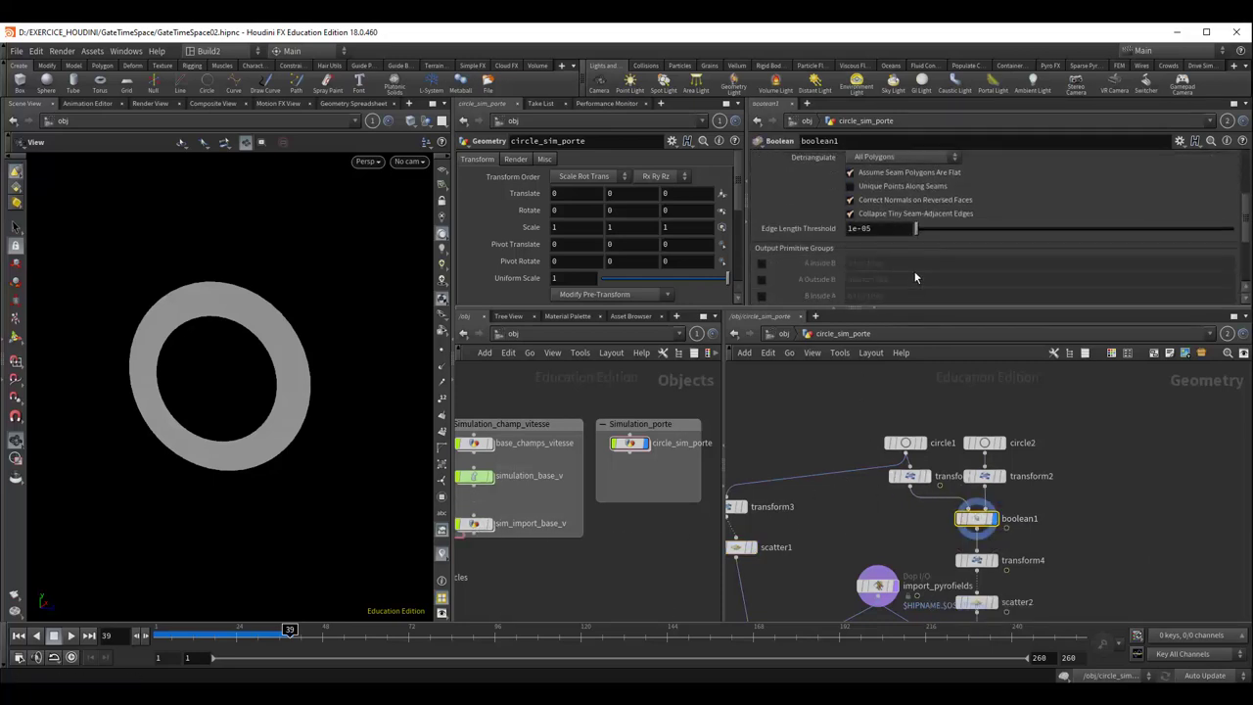
Check transform1's Uniform Scale animating from 1 toward 1.5 by scrubbing from frame 1.
{"action": "left_click", "coordinate": [911, 476]}
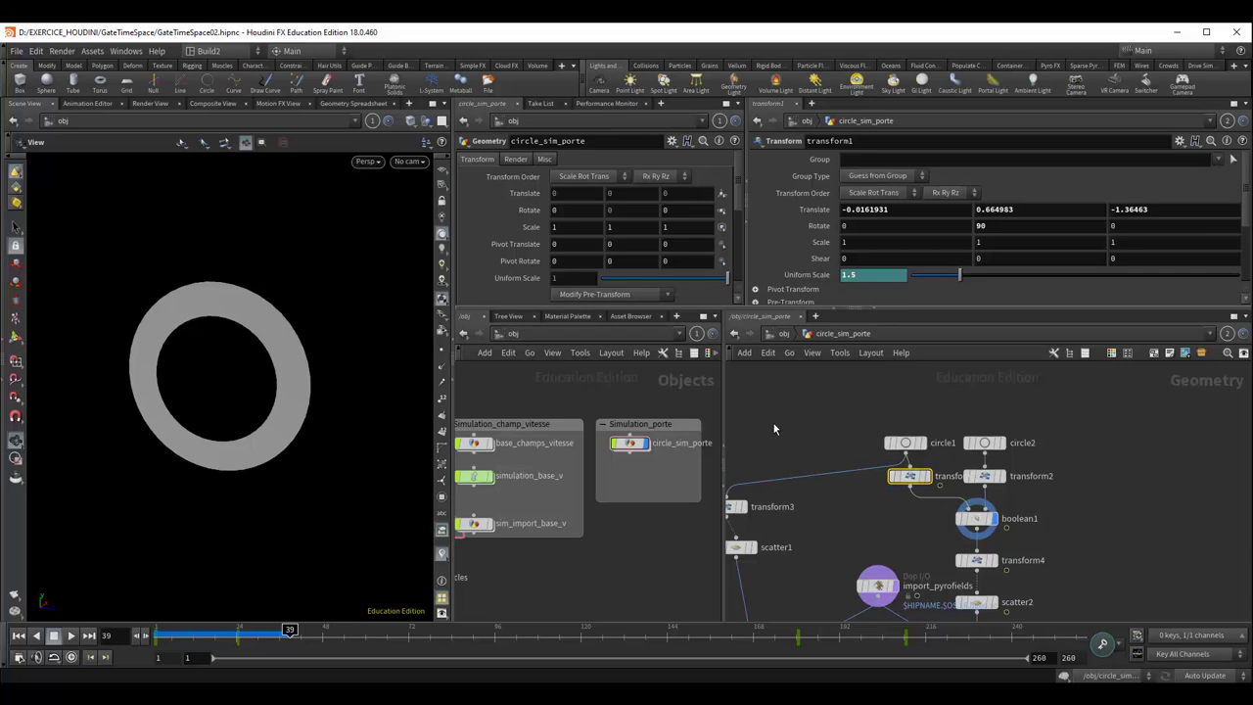
{"action": "left_click", "coordinate": [17, 636]}
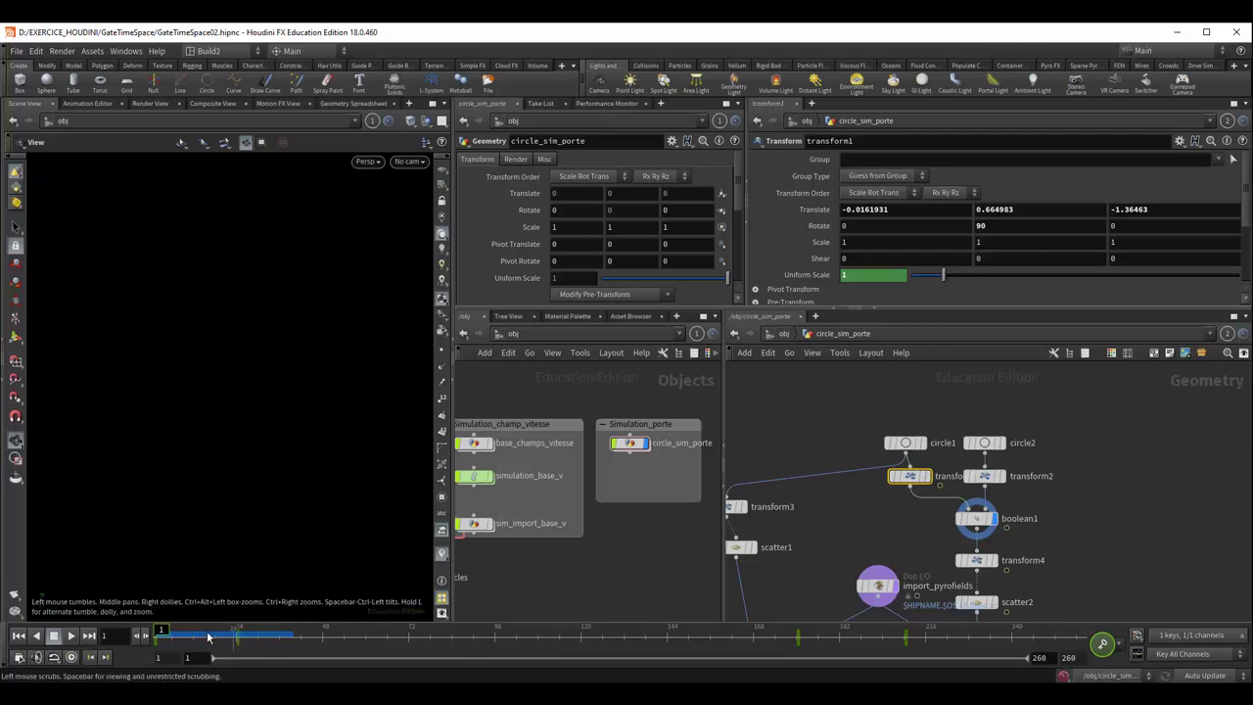
{"action": "left_click", "coordinate": [166, 627]}
{"action": "mouse_move", "coordinate": [167, 628]}
{"action": "left_mouse_down"}
{"action": "mouse_move", "coordinate": [249, 629]}
{"action": "mouse_move", "coordinate": [213, 608]}
{"action": "mouse_move", "coordinate": [235, 607]}
{"action": "mouse_move", "coordinate": [170, 603]}
{"action": "mouse_move", "coordinate": [244, 587]}
{"action": "mouse_move", "coordinate": [123, 581]}
{"action": "mouse_move", "coordinate": [196, 578]}
{"action": "left_mouse_up"}
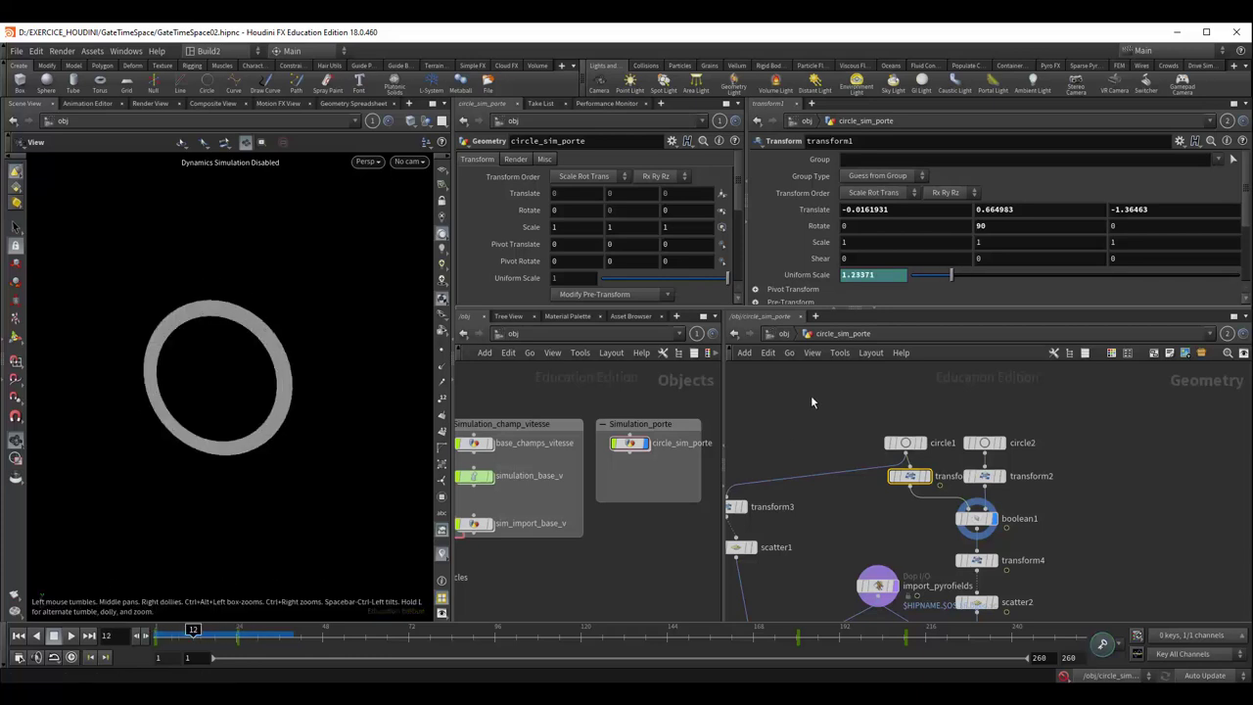
Inspect the circle1 and boolean1 node settings.
{"action": "left_click", "coordinate": [905, 443]}
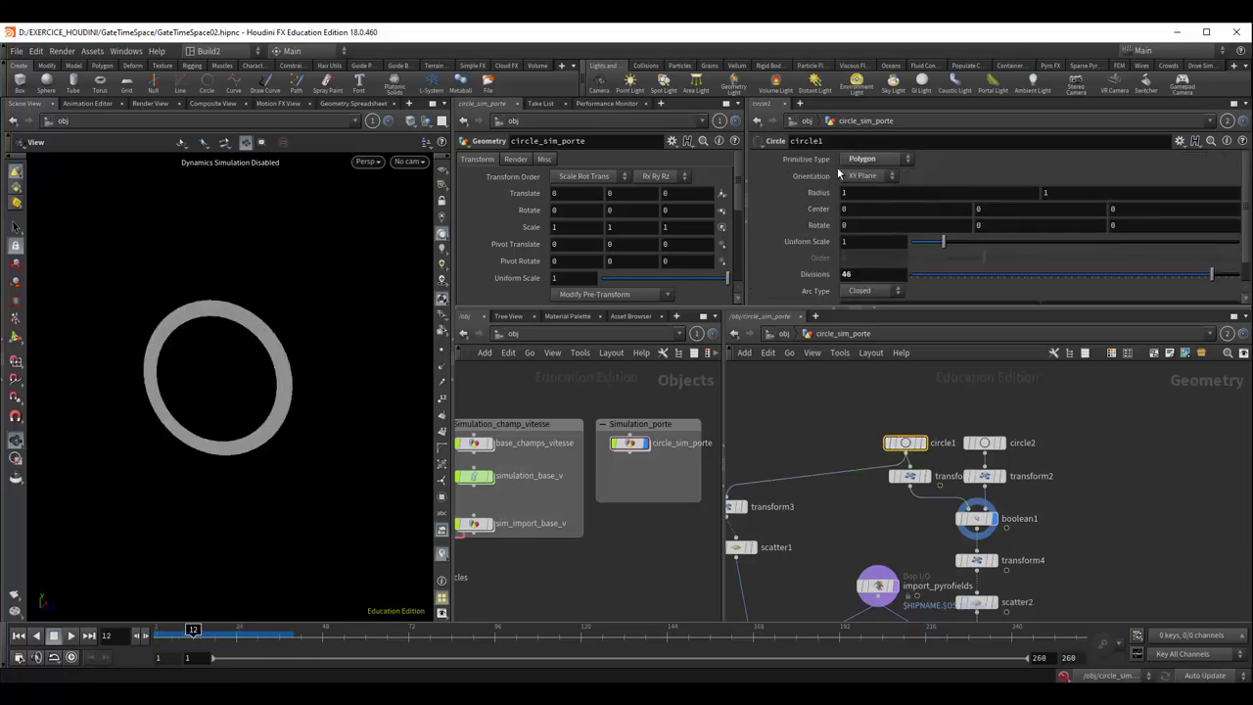
{"action": "left_click", "coordinate": [977, 518]}
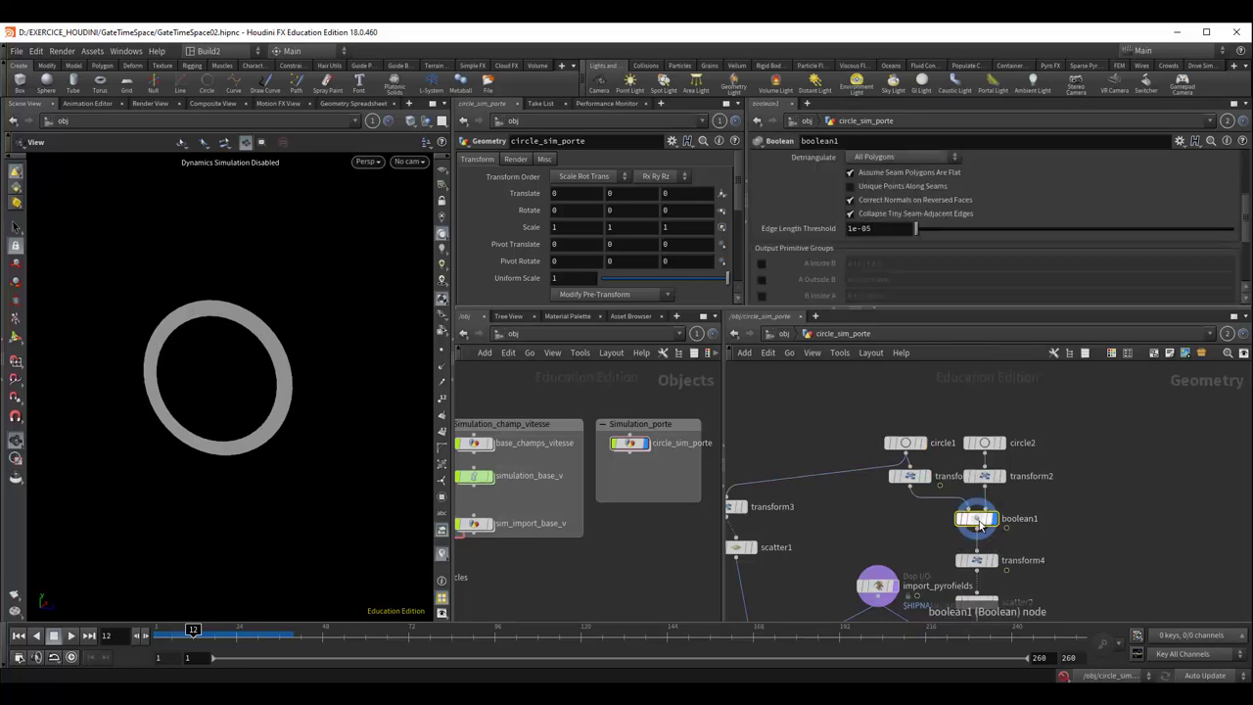
{"action": "scroll", "coordinate": [1053, 545], "scroll_direction": "up", "scroll_amount": 2}
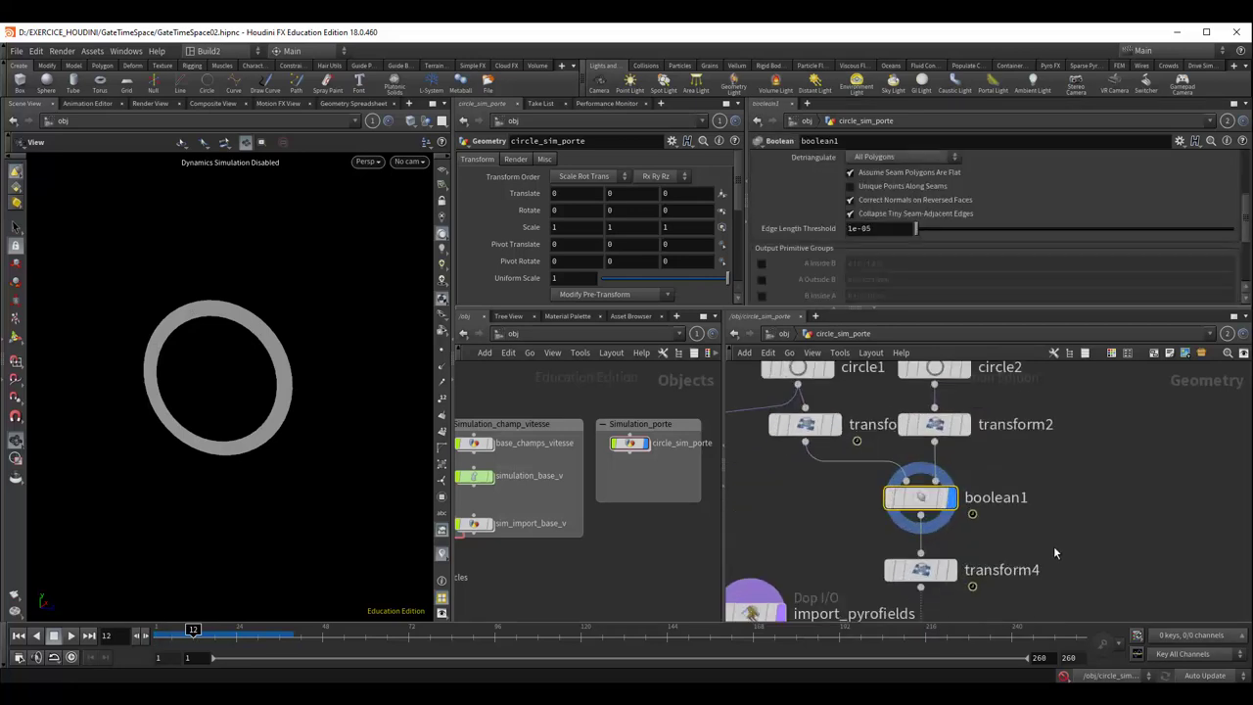
{"action": "scroll", "coordinate": [1053, 545], "scroll_direction": "up", "scroll_amount": 2}
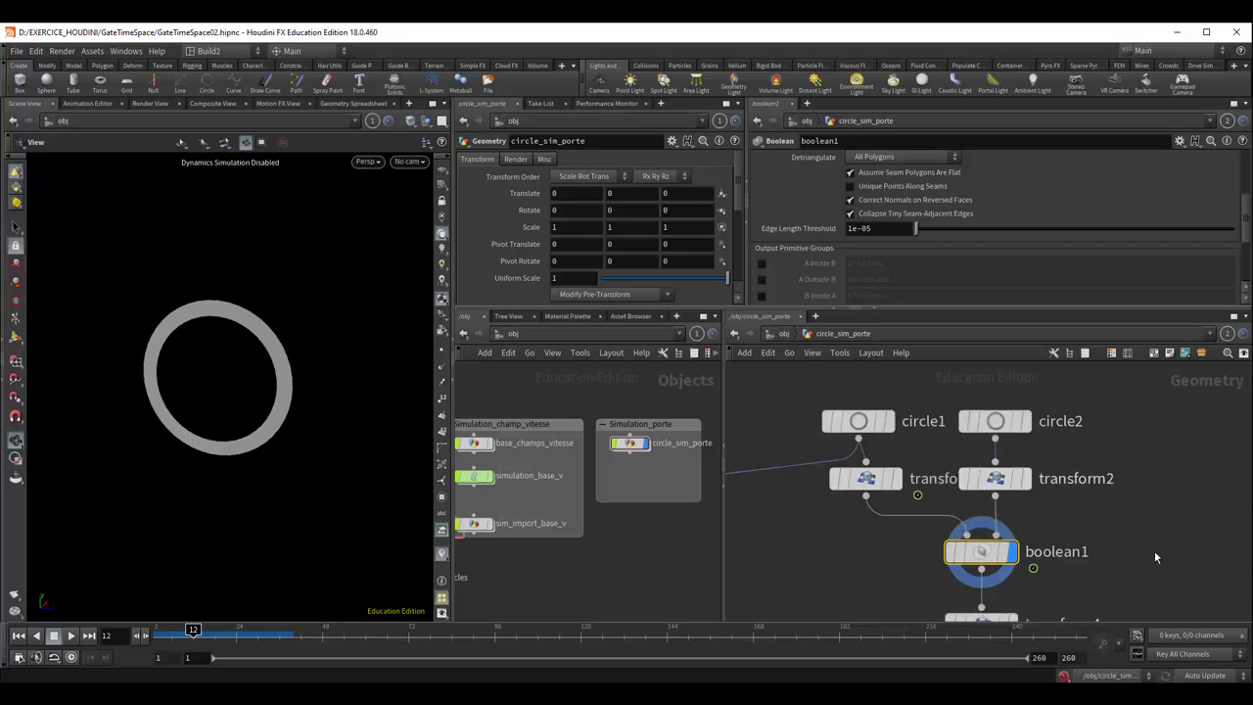
Display transform4's ring and scrub frames to watch its Uniform Scale reach 1.5.
{"action": "middle_click_drag", "start_coordinate": [1172, 505], "coordinate": [1163, 409]}
{"action": "left_click", "coordinate": [972, 530]}
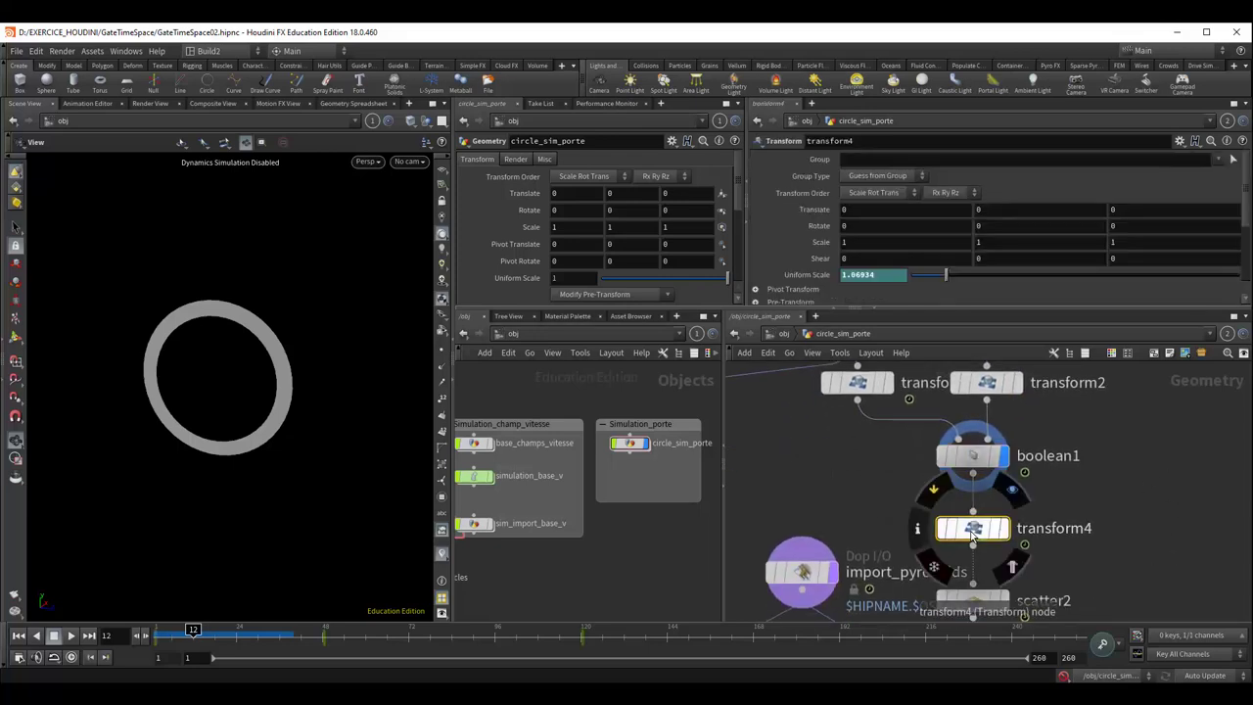
{"action": "left_click", "coordinate": [1013, 489]}
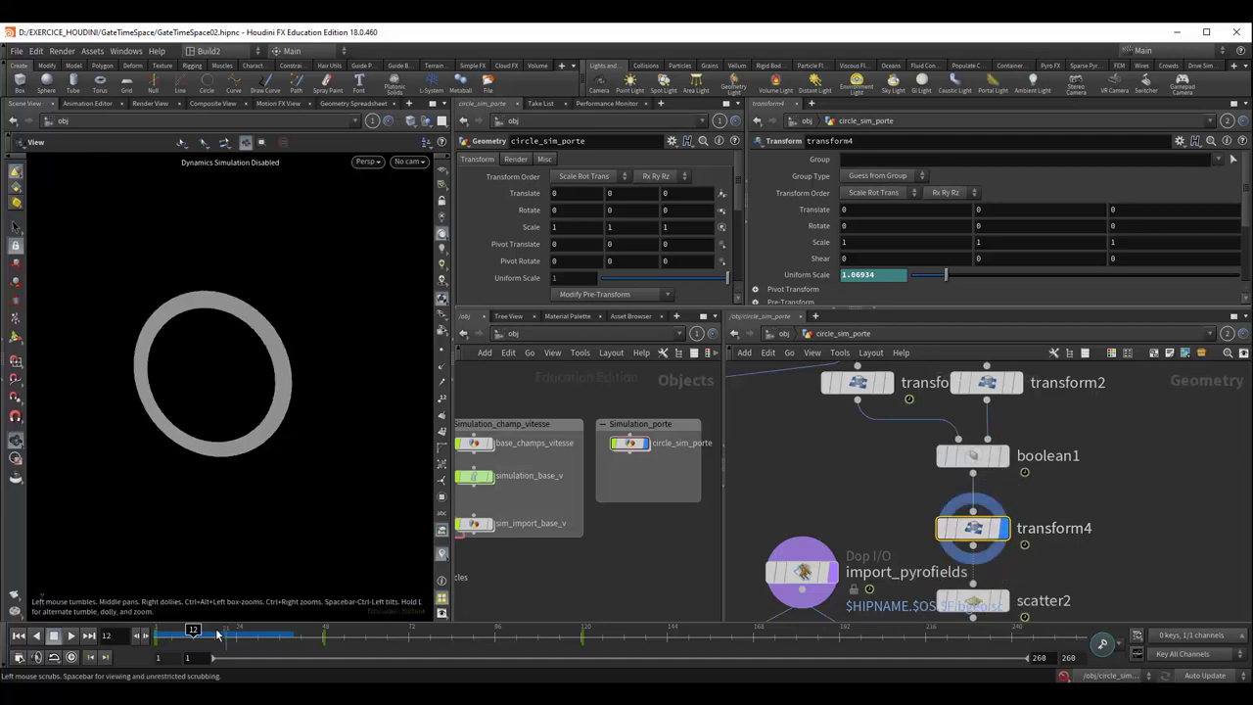
{"action": "mouse_move", "coordinate": [222, 636]}
{"action": "left_mouse_down"}
{"action": "mouse_move", "coordinate": [287, 637]}
{"action": "mouse_move", "coordinate": [156, 656]}
{"action": "mouse_move", "coordinate": [174, 632]}
{"action": "left_mouse_up"}
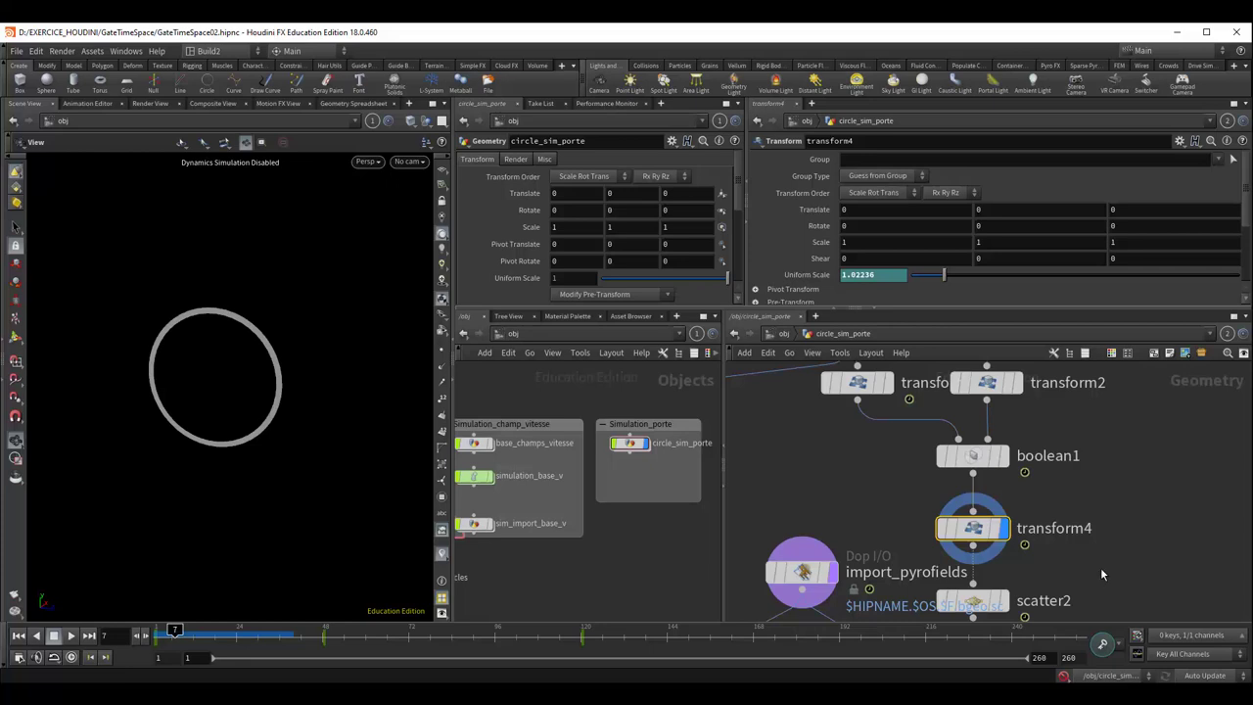
{"action": "middle_click_drag", "start_coordinate": [1100, 567], "coordinate": [1096, 443]}
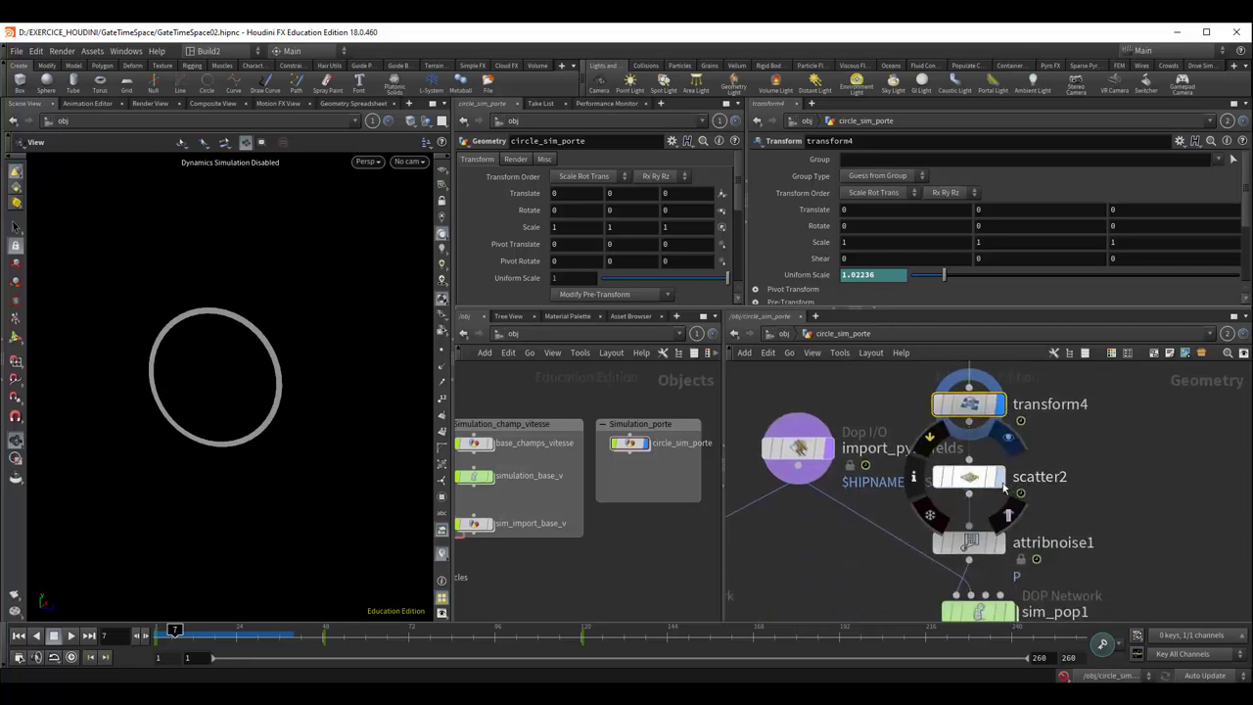
Display scatter2's ring of 10000 scattered points and review its count settings.
{"action": "left_click", "coordinate": [1000, 480]}
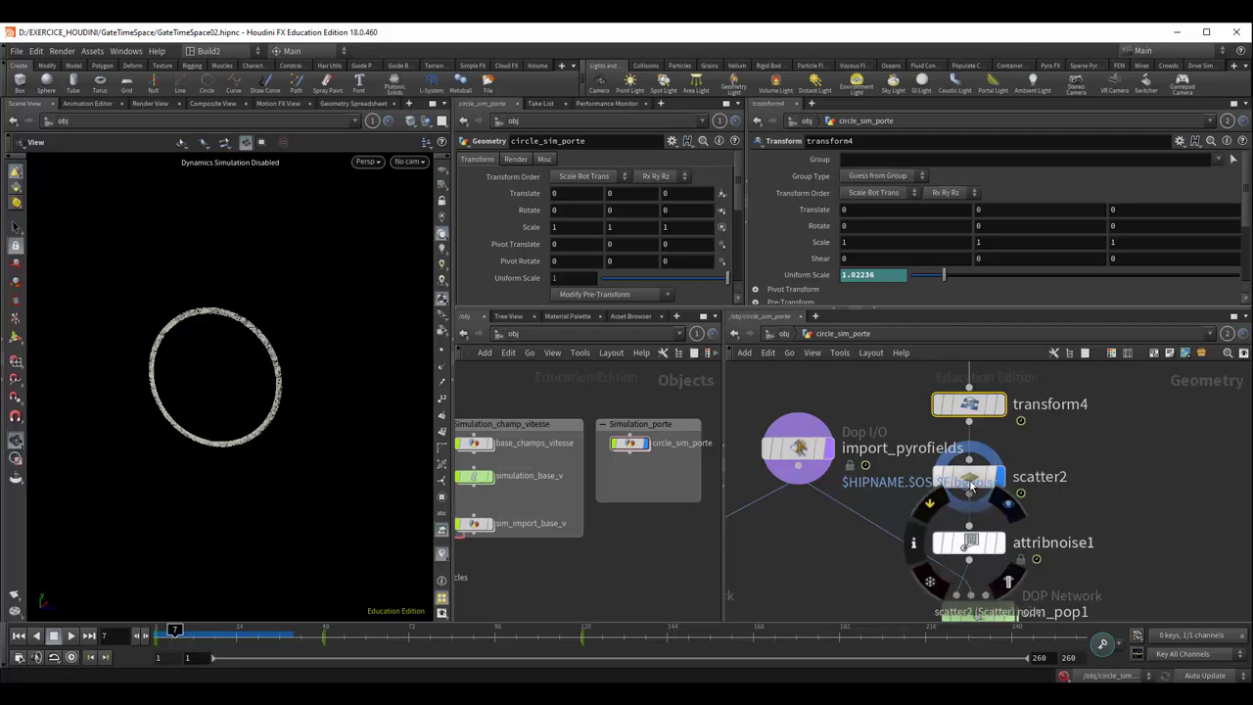
{"action": "left_click", "coordinate": [972, 485]}
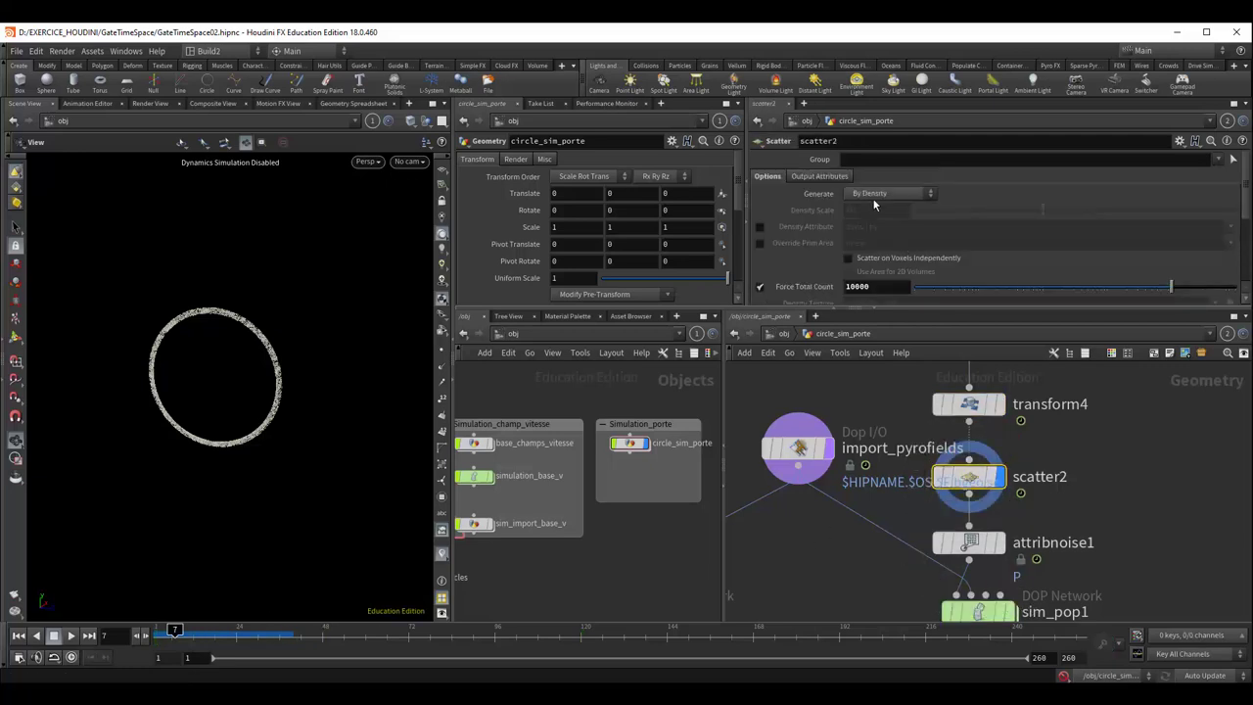
{"action": "scroll", "coordinate": [874, 205], "scroll_direction": "down", "scroll_amount": 2}
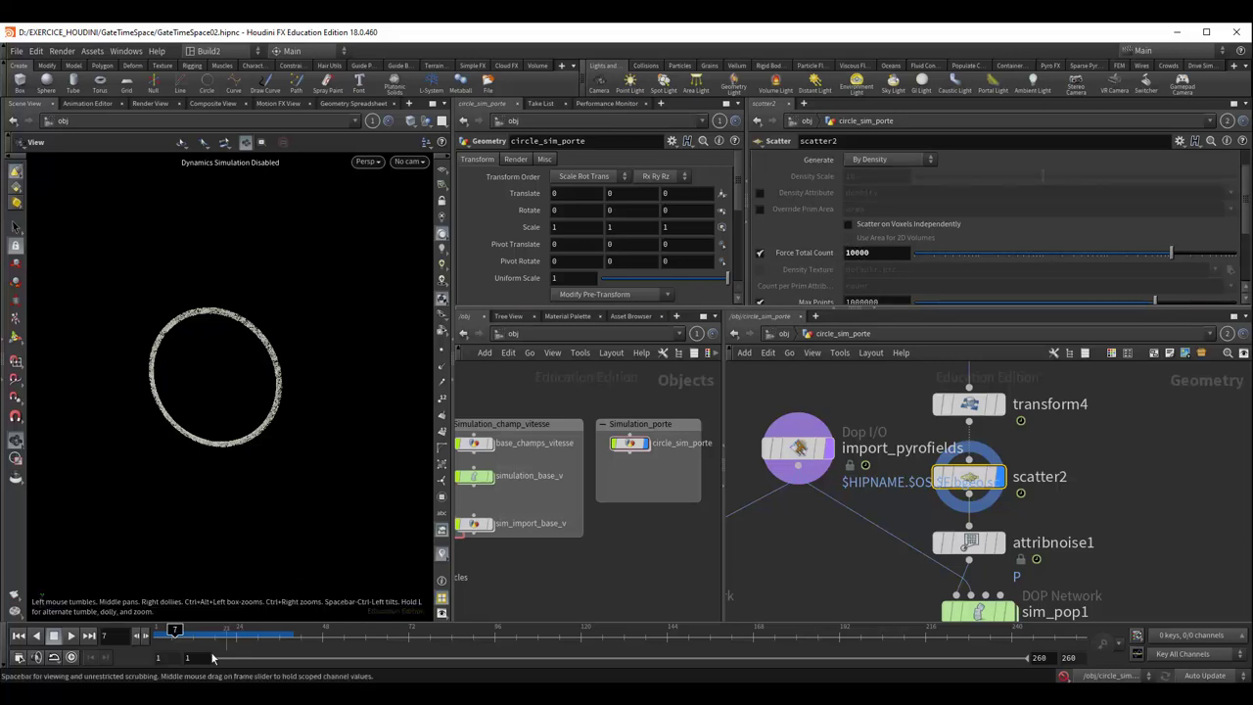
{"action": "scroll", "coordinate": [274, 419], "scroll_direction": "up", "scroll_amount": 2}
{"action": "scroll", "coordinate": [268, 420], "scroll_direction": "up", "scroll_amount": 2}
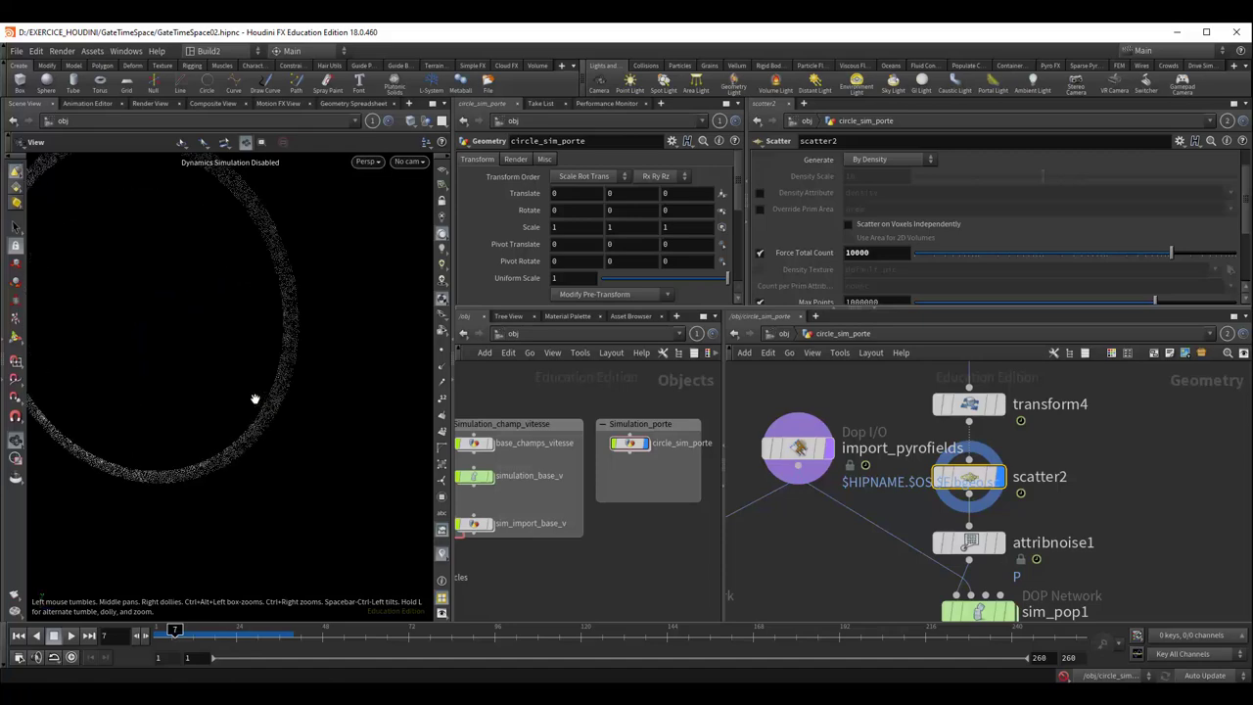
{"action": "scroll", "coordinate": [256, 399], "scroll_direction": "up", "scroll_amount": 2}
{"action": "scroll", "coordinate": [285, 447], "scroll_direction": "down", "scroll_amount": 2}
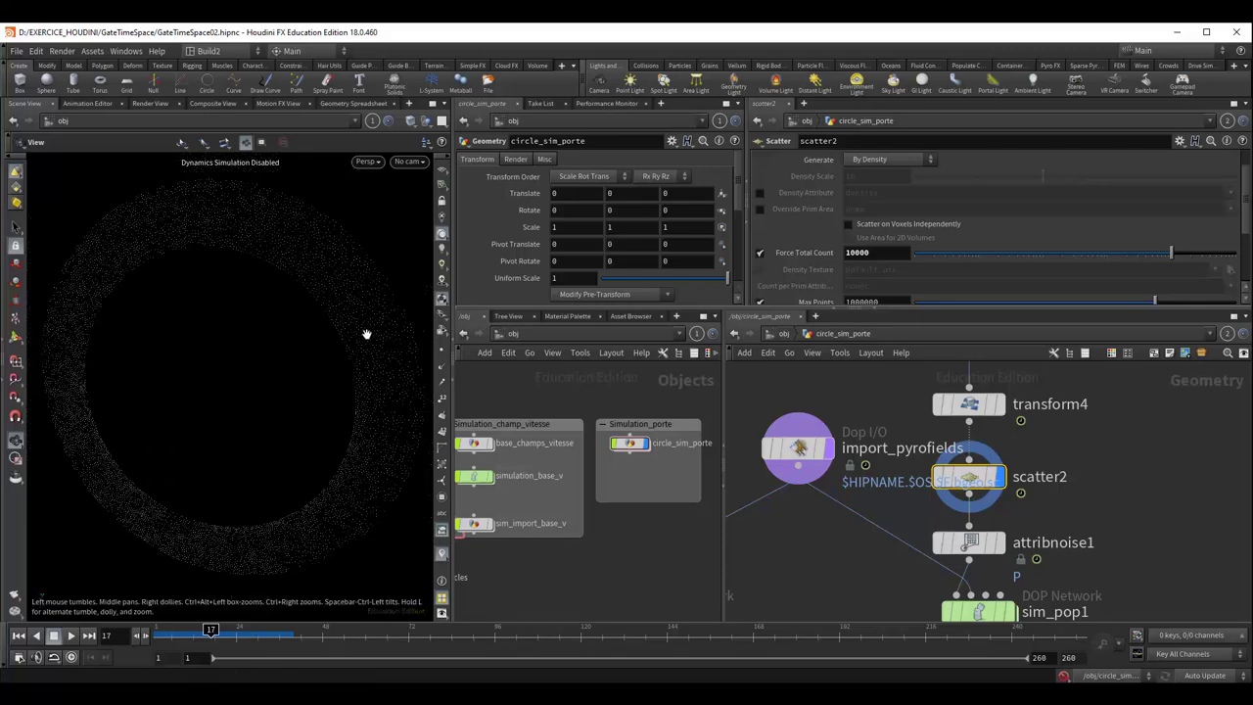
Display attribnoise1's noisy point ring, orbit it, and nudge sim_pop1 lower.
{"action": "middle_click_drag", "start_coordinate": [1129, 552], "coordinate": [1109, 461]}
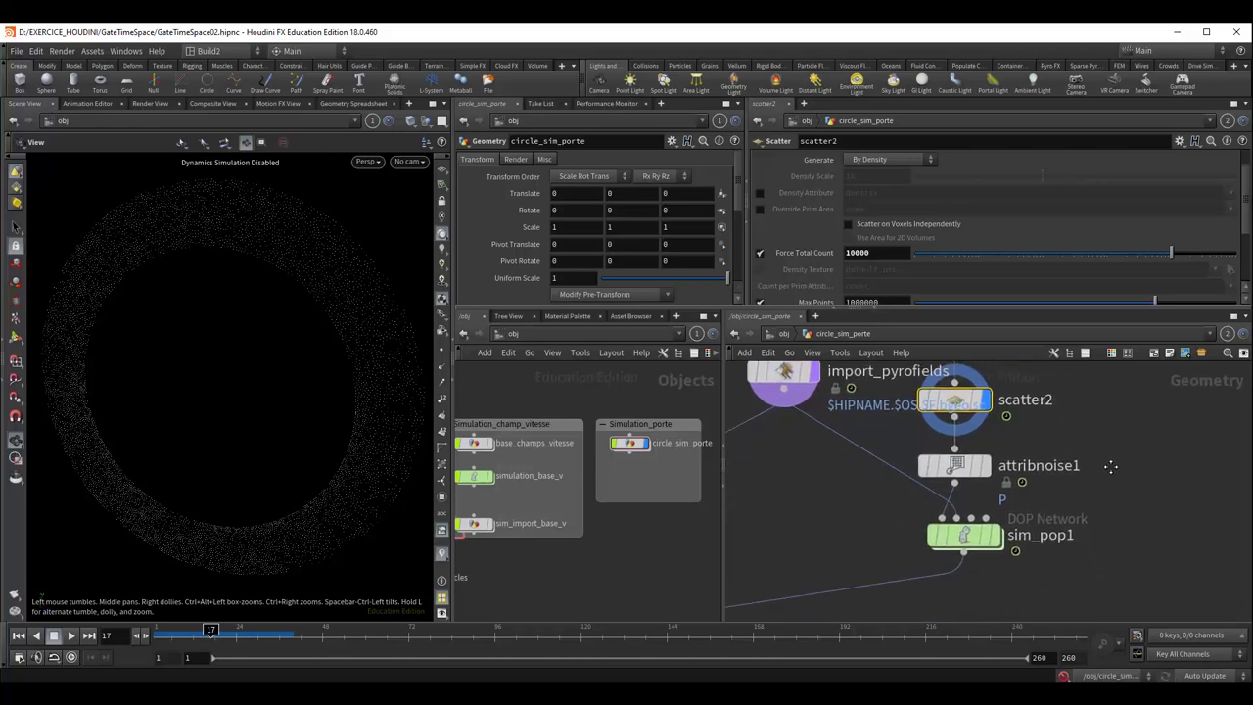
{"action": "left_click", "coordinate": [981, 460]}
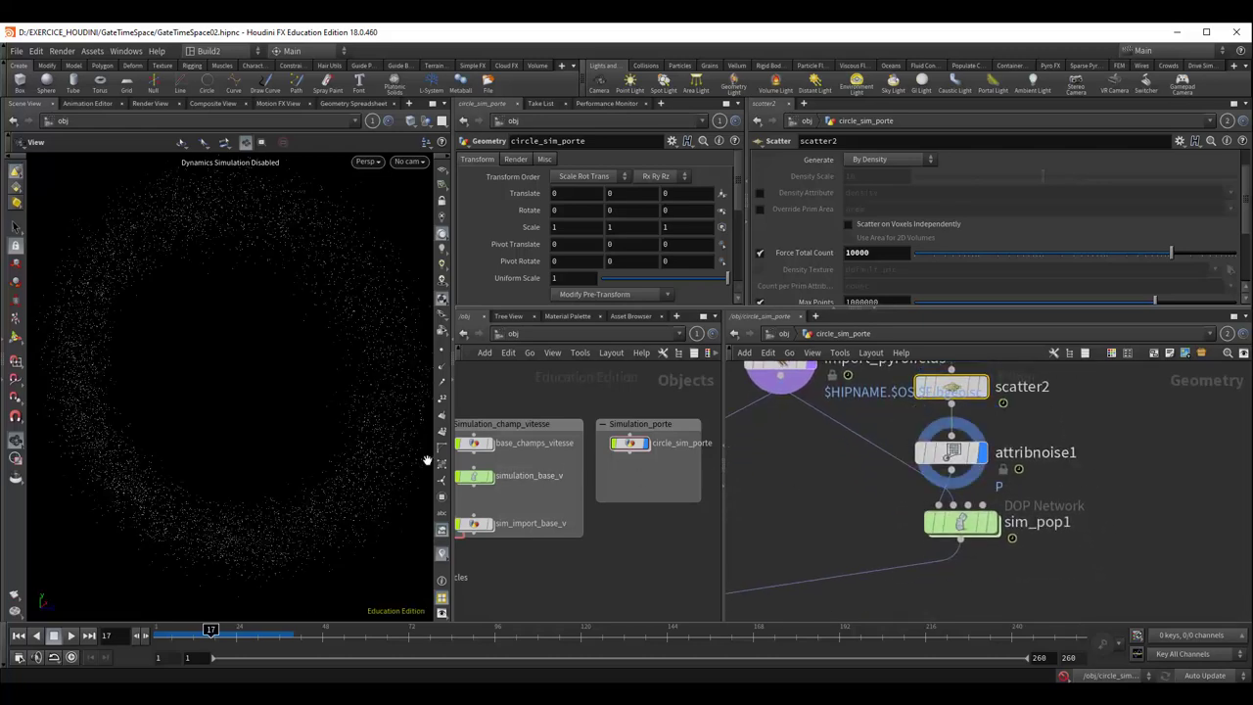
{"action": "mouse_move", "coordinate": [433, 447]}
{"action": "left_mouse_down"}
{"action": "mouse_move", "coordinate": [333, 452]}
{"action": "mouse_move", "coordinate": [371, 443]}
{"action": "left_mouse_up"}
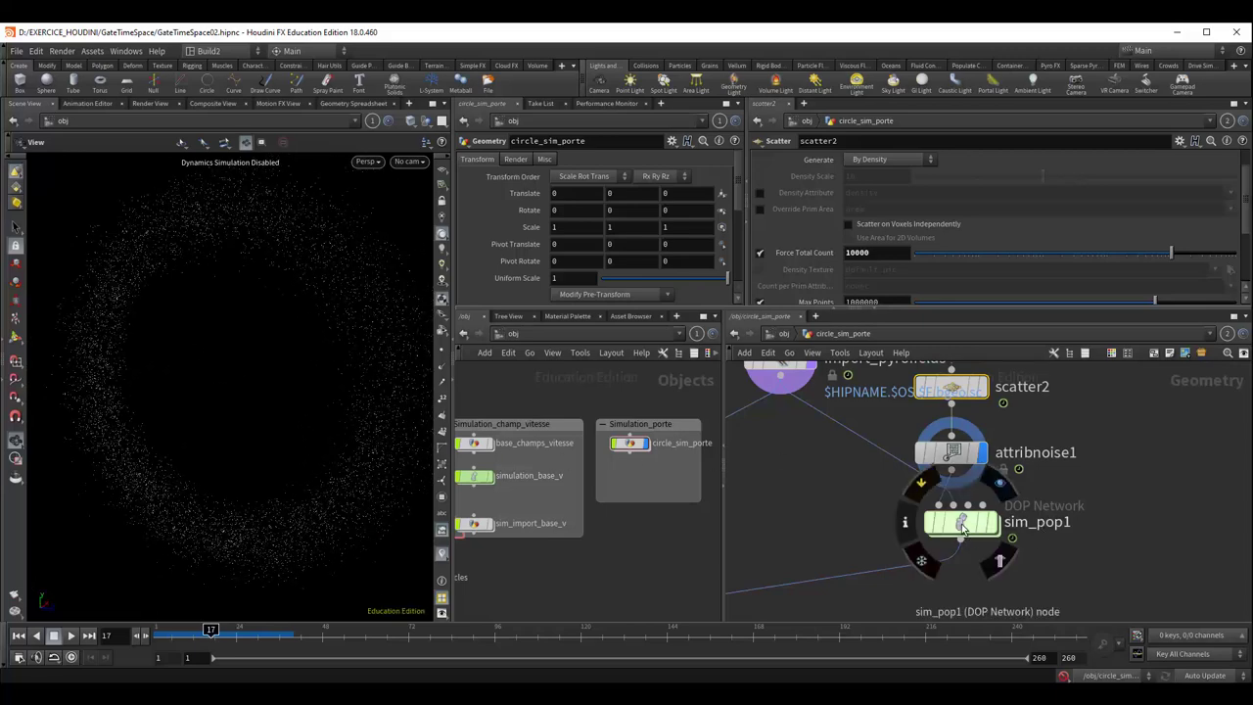
{"action": "left_click_drag", "start_coordinate": [964, 535], "coordinate": [954, 555]}
{"action": "scroll", "coordinate": [1071, 495], "scroll_direction": "down", "scroll_amount": 1}
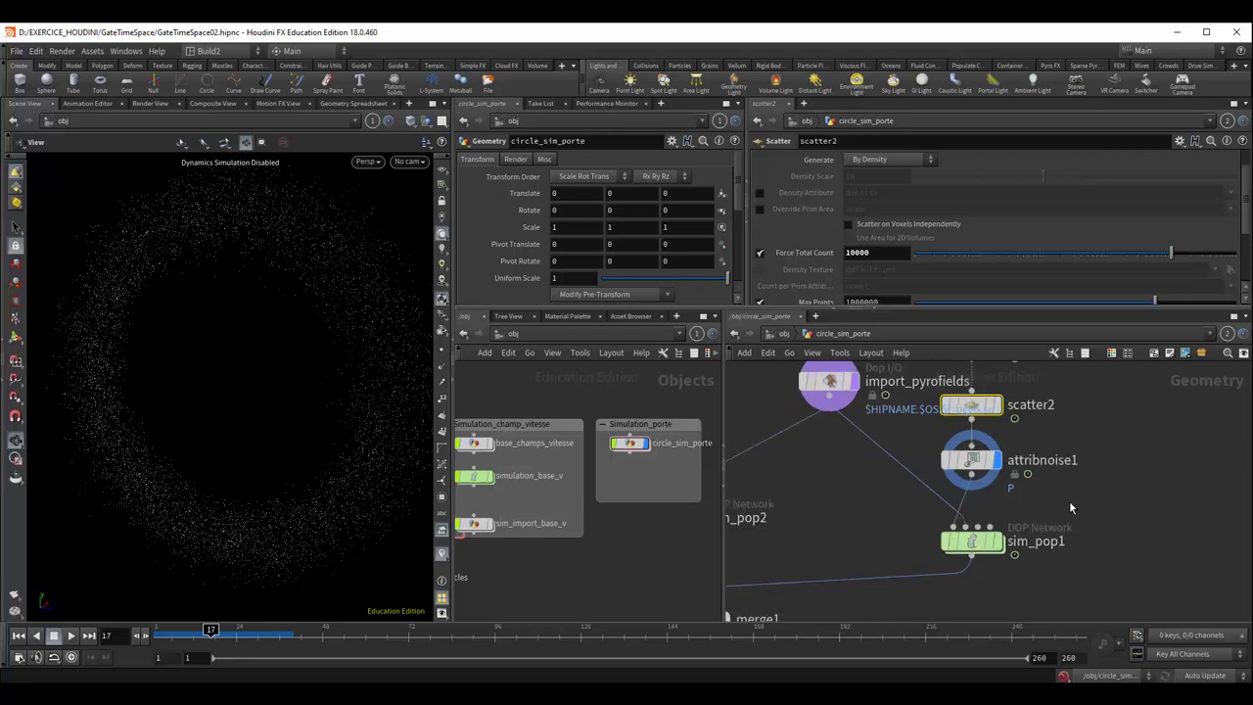
{"action": "middle_click_drag", "start_coordinate": [1069, 500], "coordinate": [1100, 541]}
{"action": "scroll", "coordinate": [1100, 541], "scroll_direction": "down", "scroll_amount": 2}
Move import_pyrofields down and left, and bring sim_pop1 into view.
{"action": "scroll", "coordinate": [1078, 544], "scroll_direction": "down", "scroll_amount": 2}
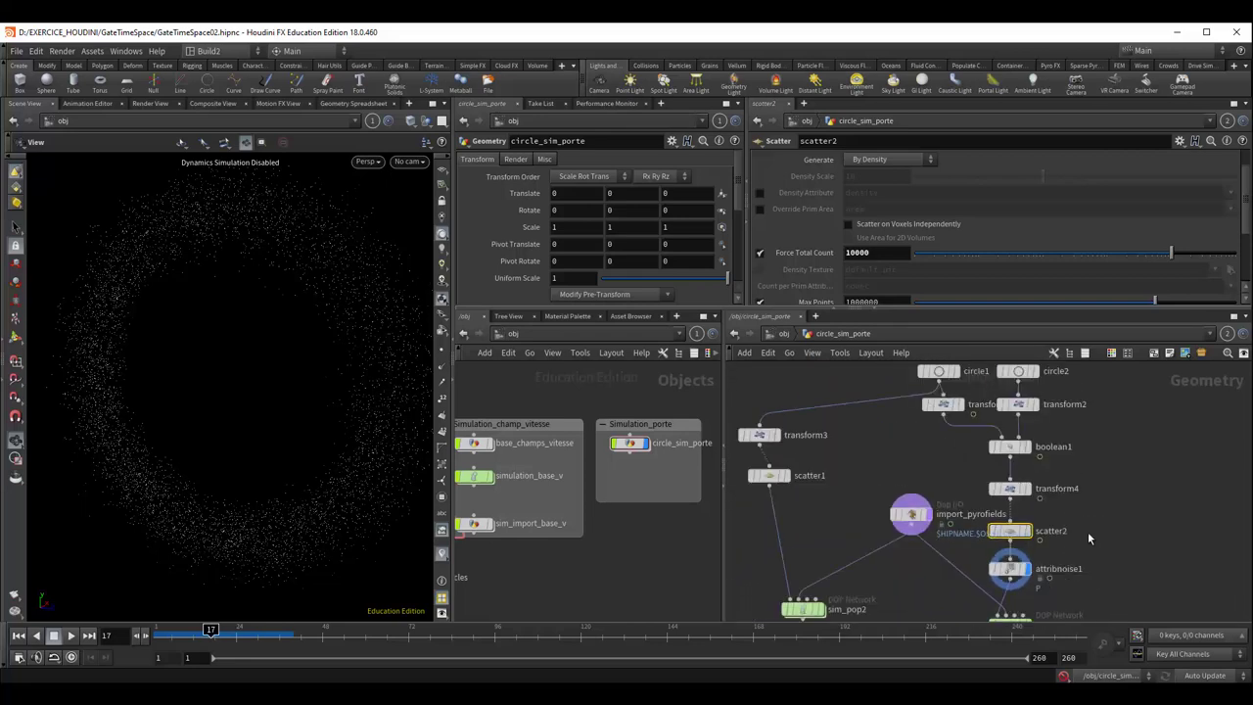
{"action": "left_click_drag", "start_coordinate": [935, 525], "coordinate": [907, 549]}
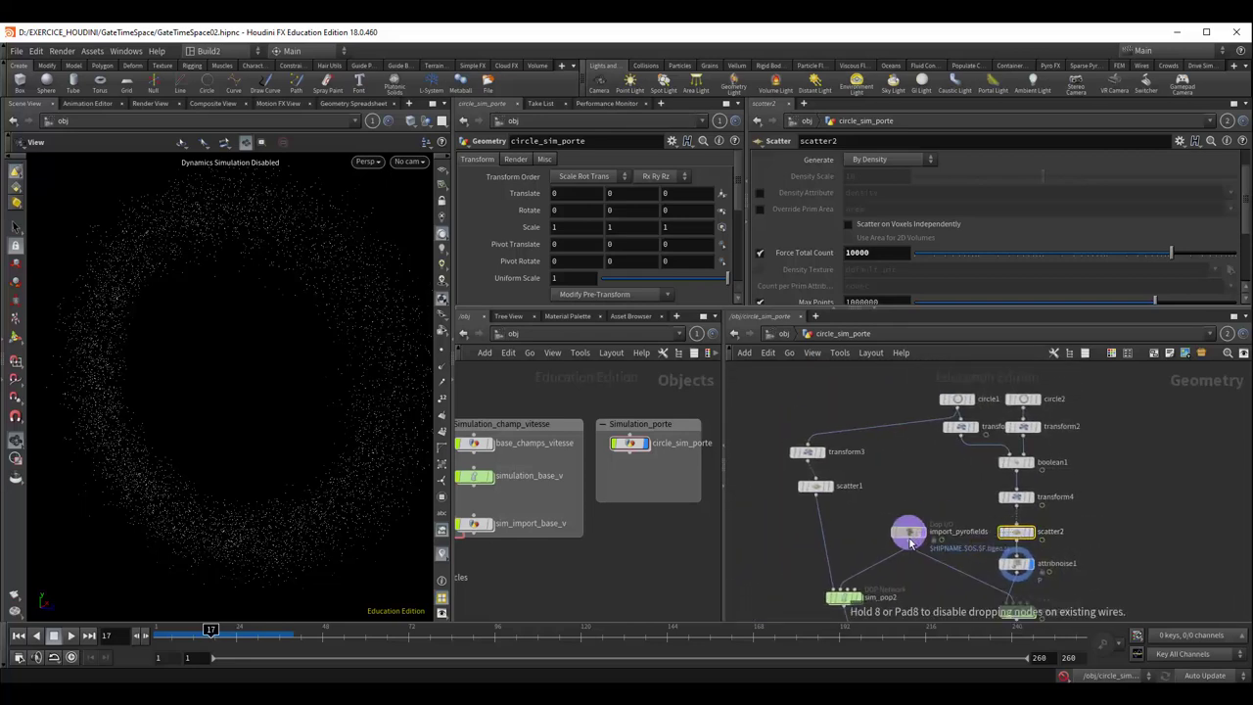
{"action": "scroll", "coordinate": [1106, 573], "scroll_direction": "up", "scroll_amount": 3}
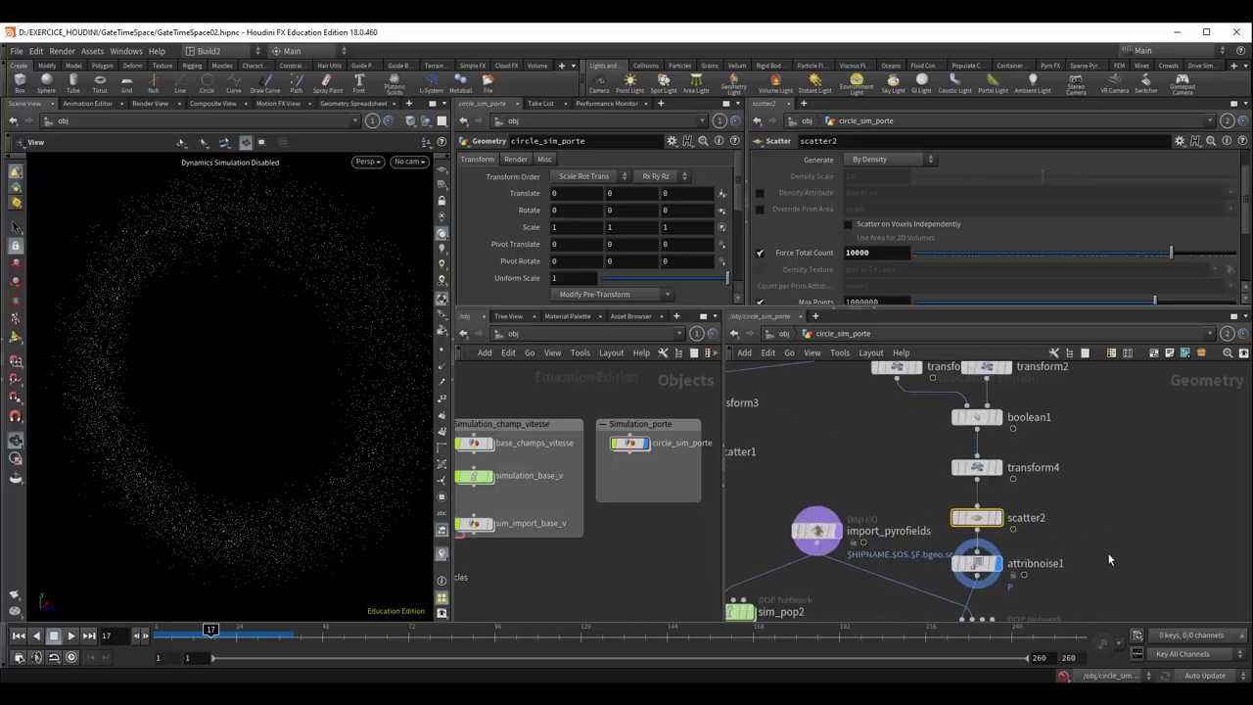
{"action": "scroll", "coordinate": [1106, 572], "scroll_direction": "up", "scroll_amount": 1}
{"action": "middle_click_drag", "start_coordinate": [1108, 485], "coordinate": [1126, 374]}
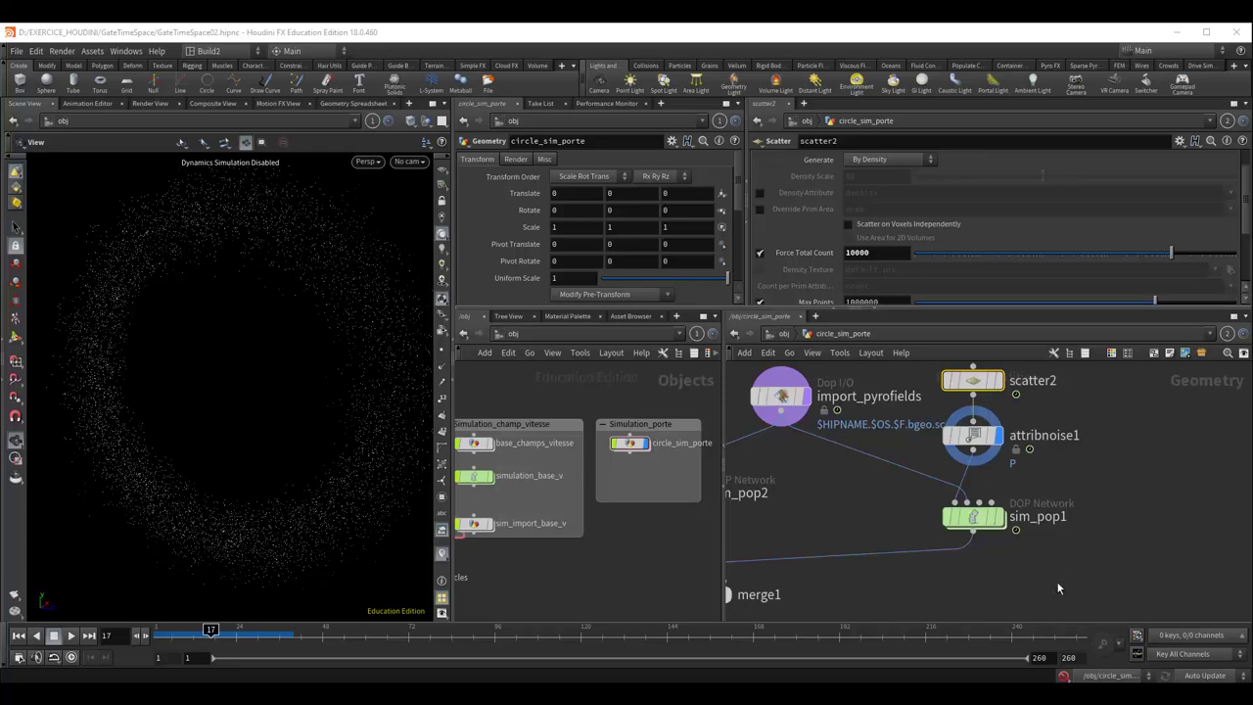
Search for 'dop' in the Tab menu, cancel it, and dive into the sim_pop1 network.
{"action": "key", "text": "Tab"}
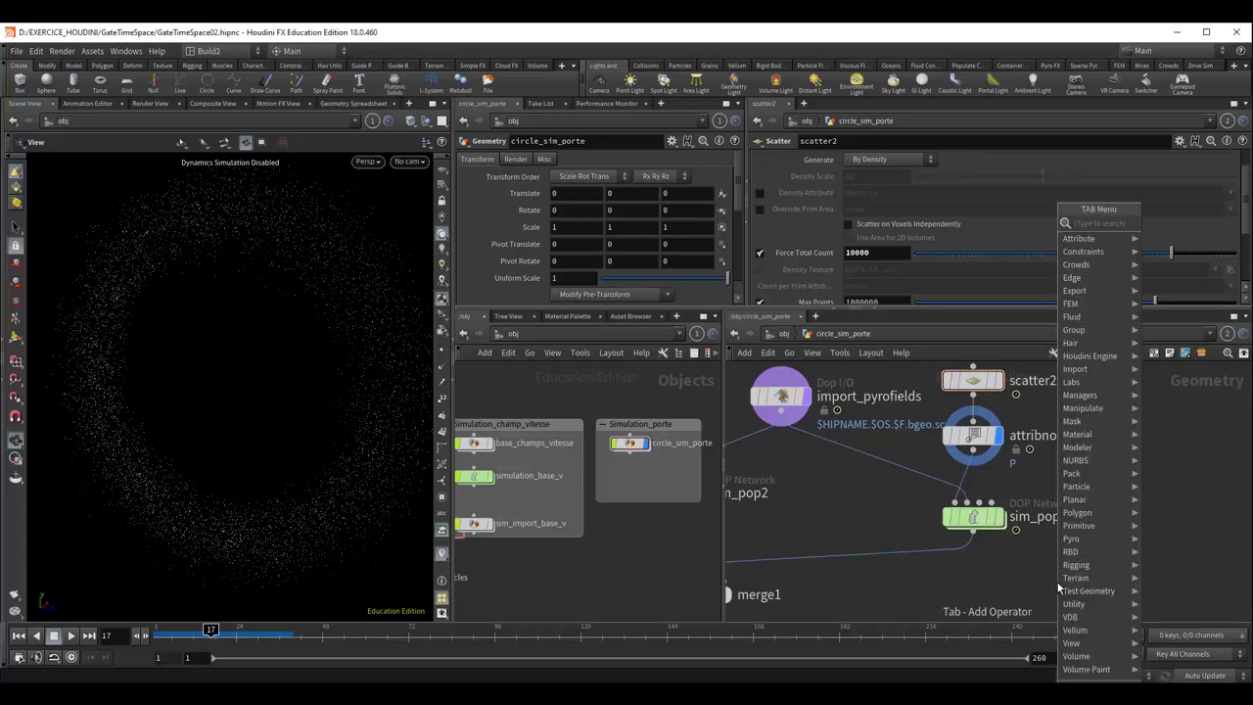
{"action": "type", "text": "dop"}
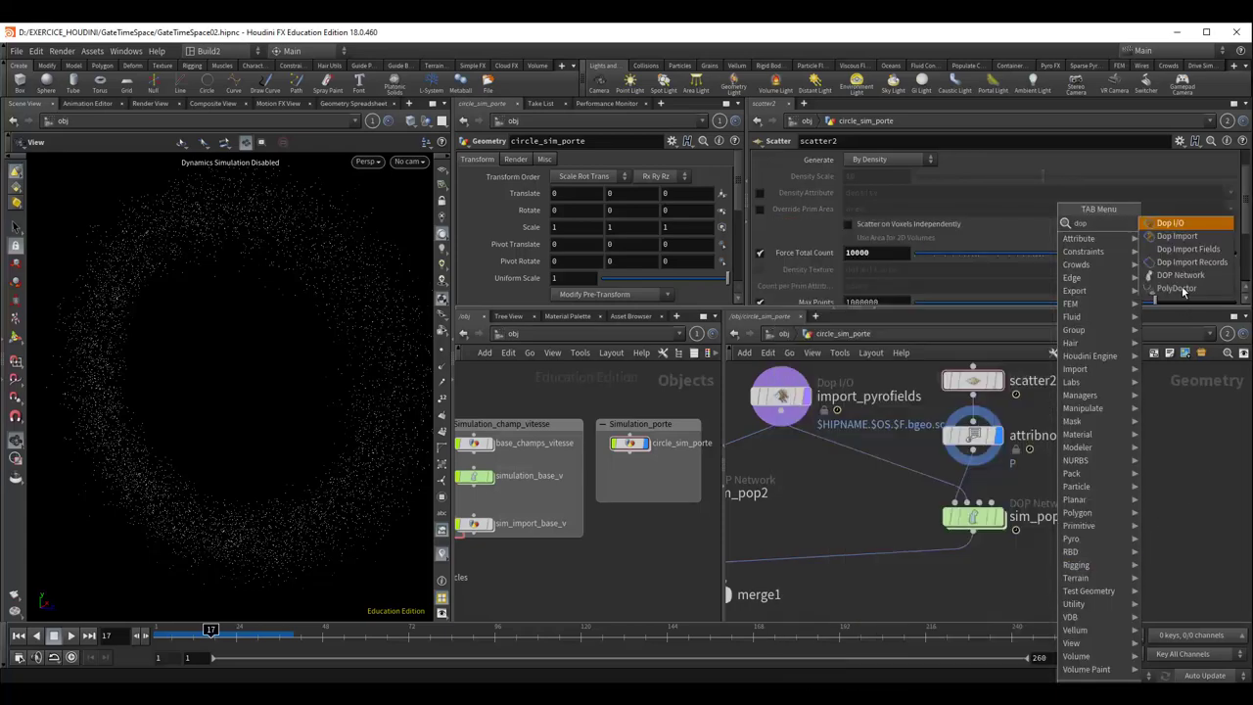
{"action": "left_click", "coordinate": [1204, 500]}
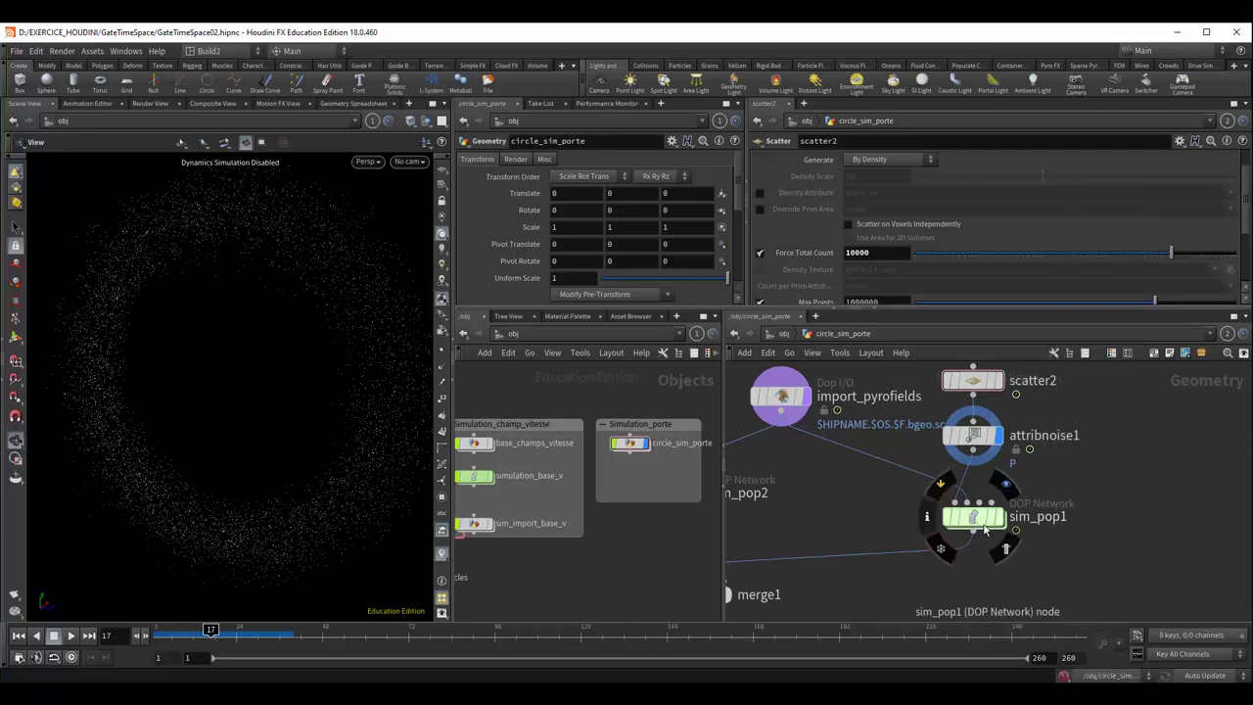
{"action": "double_click", "coordinate": [976, 525]}
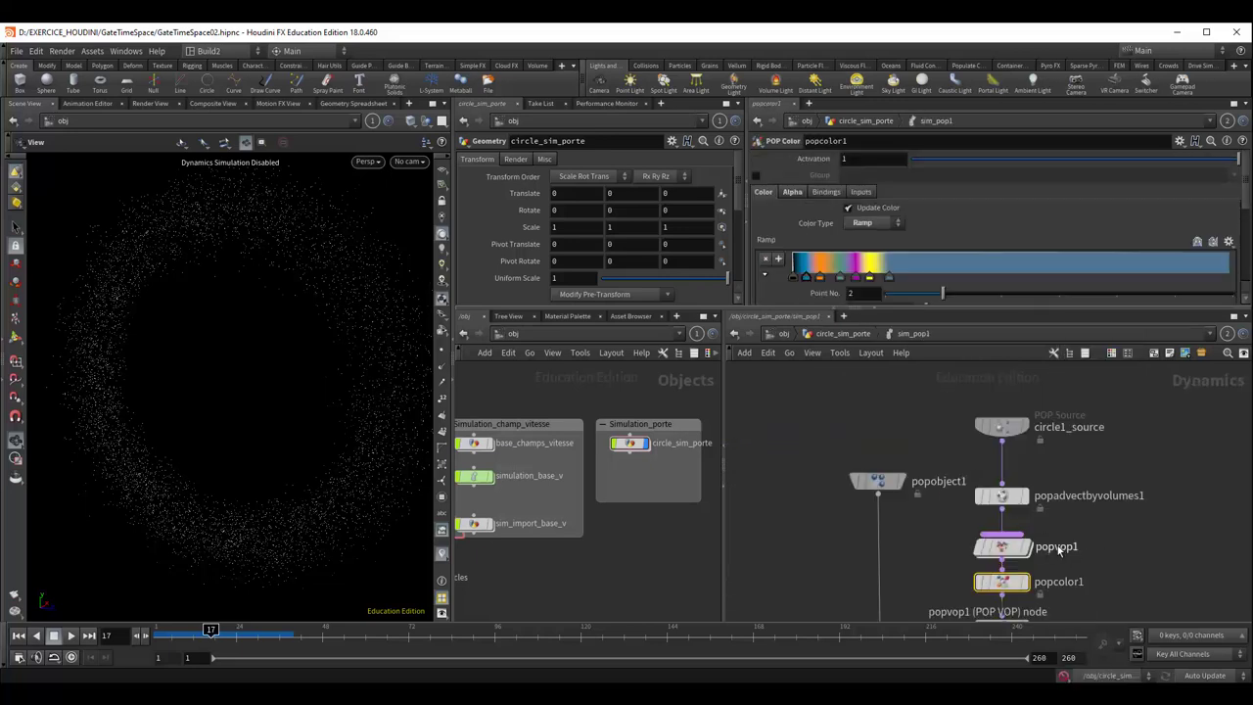
Lift popobject1 slightly and move merge3 up above popsolver1.
{"action": "middle_click_drag", "start_coordinate": [1051, 473], "coordinate": [1056, 569]}
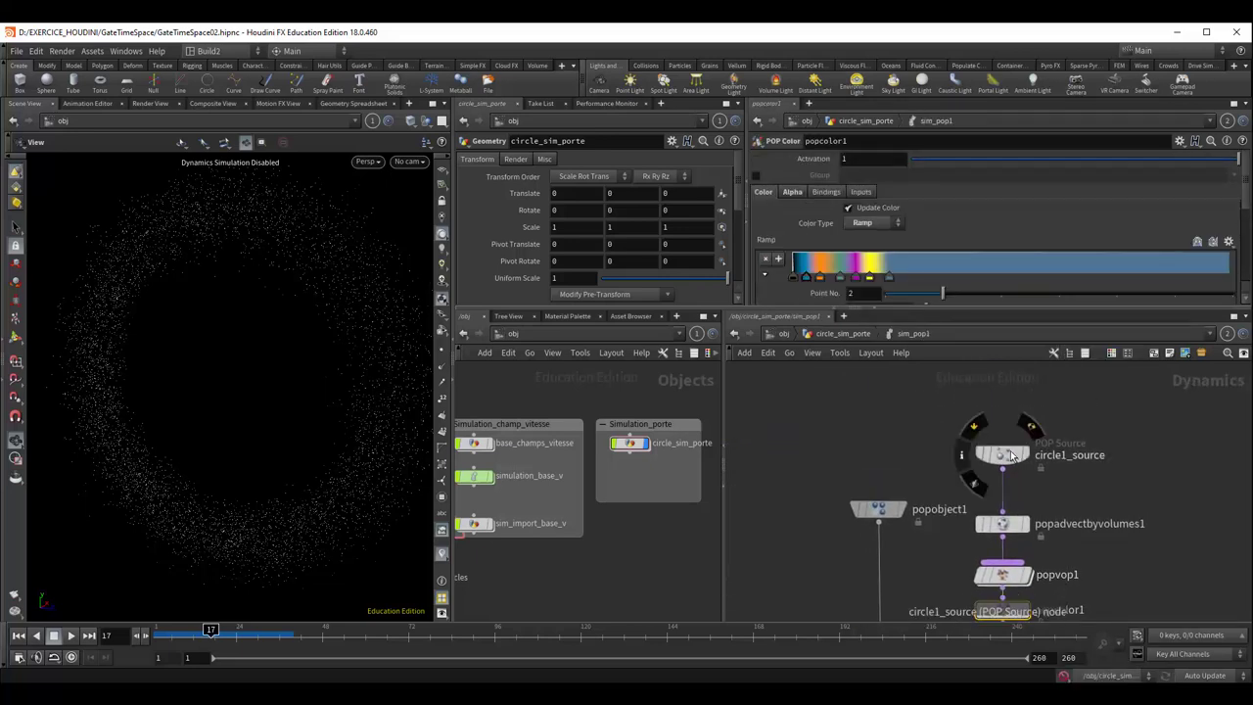
{"action": "left_click_drag", "start_coordinate": [1013, 455], "coordinate": [1015, 486]}
{"action": "mouse_move", "coordinate": [878, 508]}
{"action": "left_mouse_down"}
{"action": "mouse_move", "coordinate": [876, 470]}
{"action": "mouse_move", "coordinate": [889, 560]}
{"action": "left_mouse_up"}
{"action": "middle_click_drag", "start_coordinate": [907, 607], "coordinate": [873, 459]}
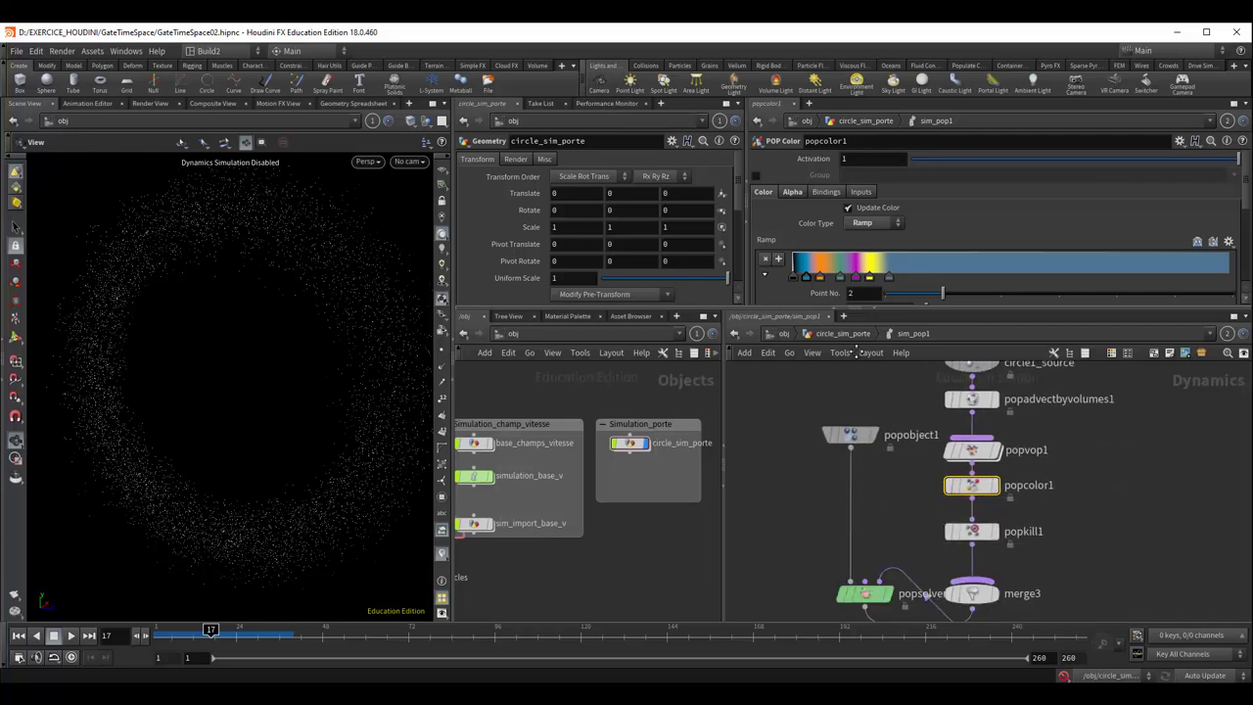
{"action": "left_click_drag", "start_coordinate": [967, 572], "coordinate": [967, 541]}
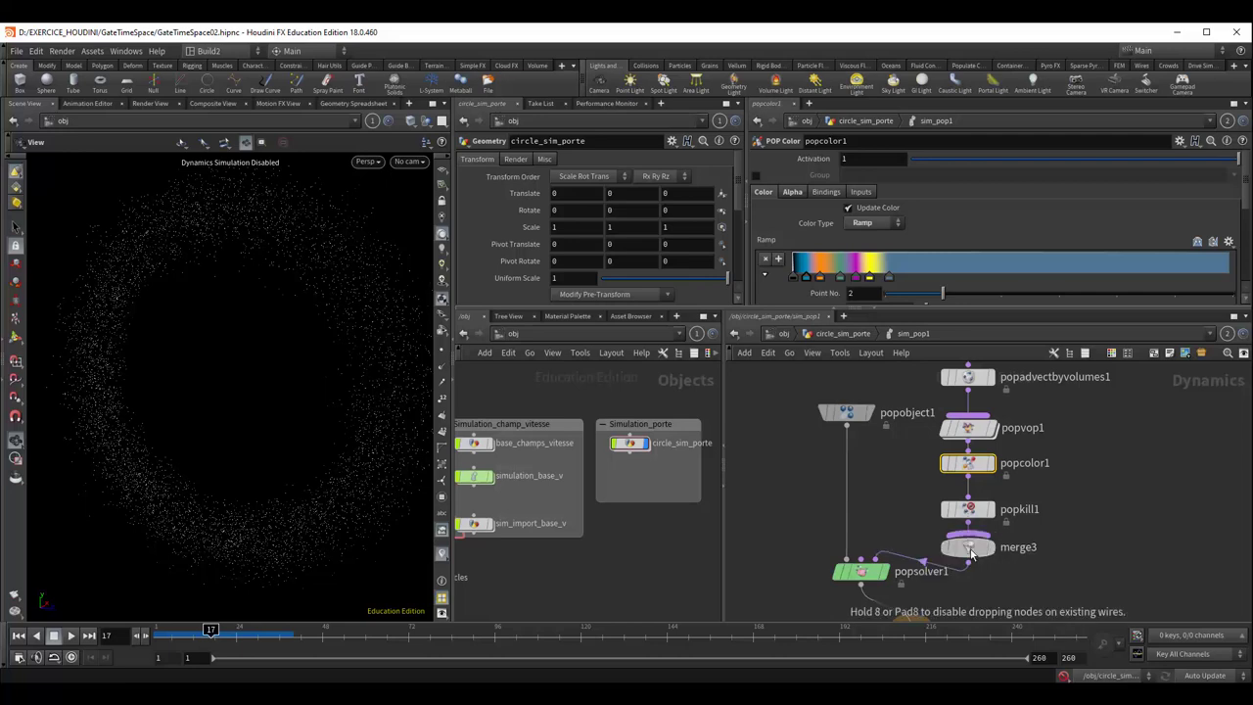
Delete merge3 and wire popobject1 into popsolver1's first input.
{"action": "left_click", "coordinate": [970, 544]}
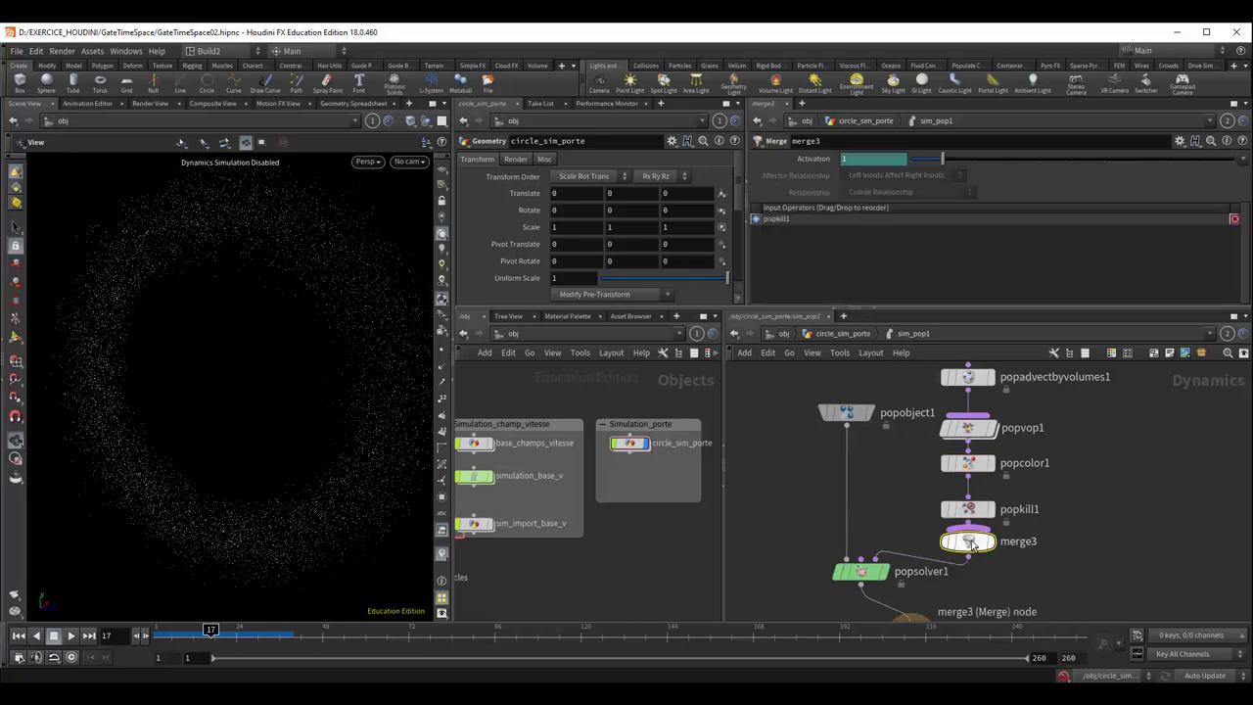
{"action": "key", "text": "Delete"}
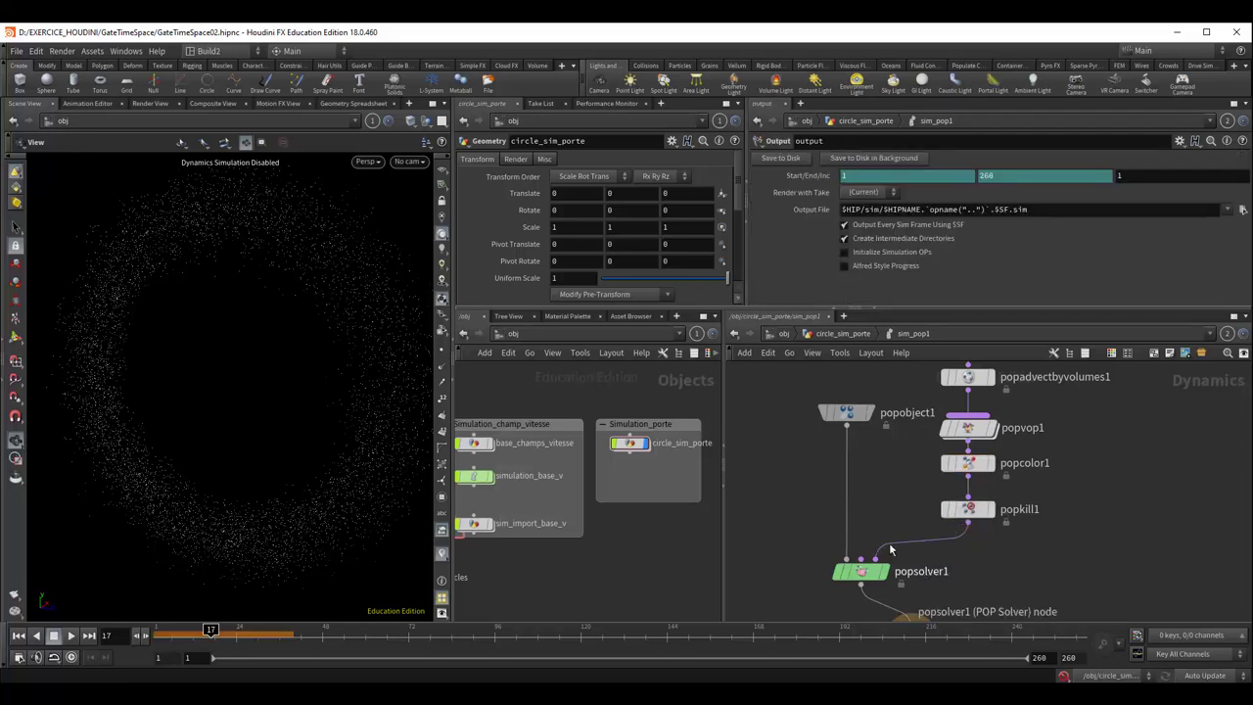
{"action": "left_click_drag", "start_coordinate": [847, 423], "coordinate": [845, 562]}
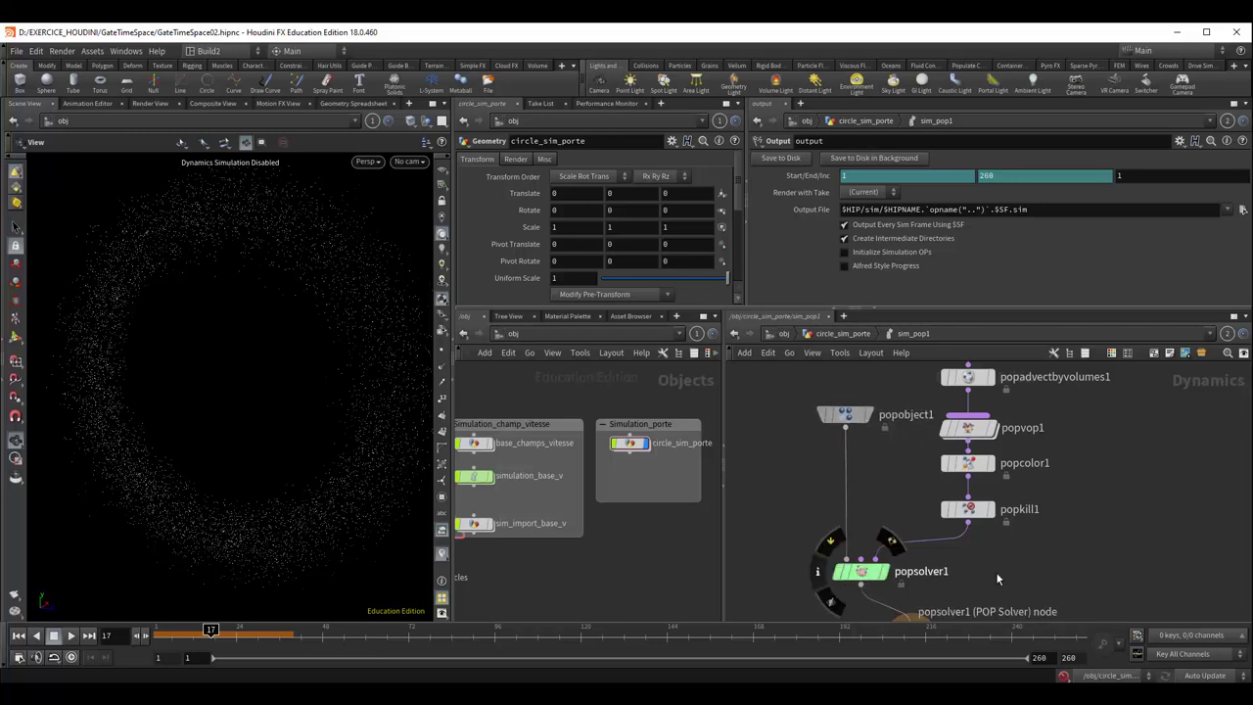
{"action": "middle_click_drag", "start_coordinate": [1005, 435], "coordinate": [1000, 509]}
Show circle1_source's Source tab settings and move the emitter node slightly higher.
{"action": "left_click", "coordinate": [965, 415]}
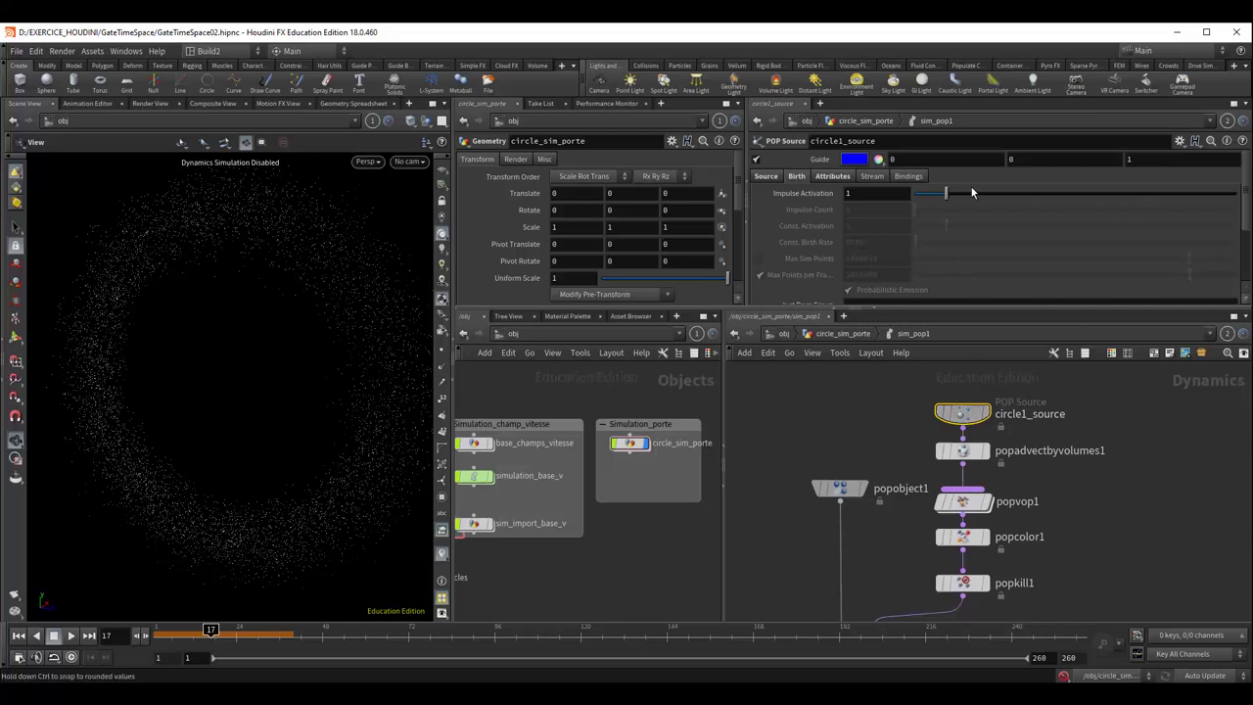
{"action": "left_click", "coordinate": [768, 176]}
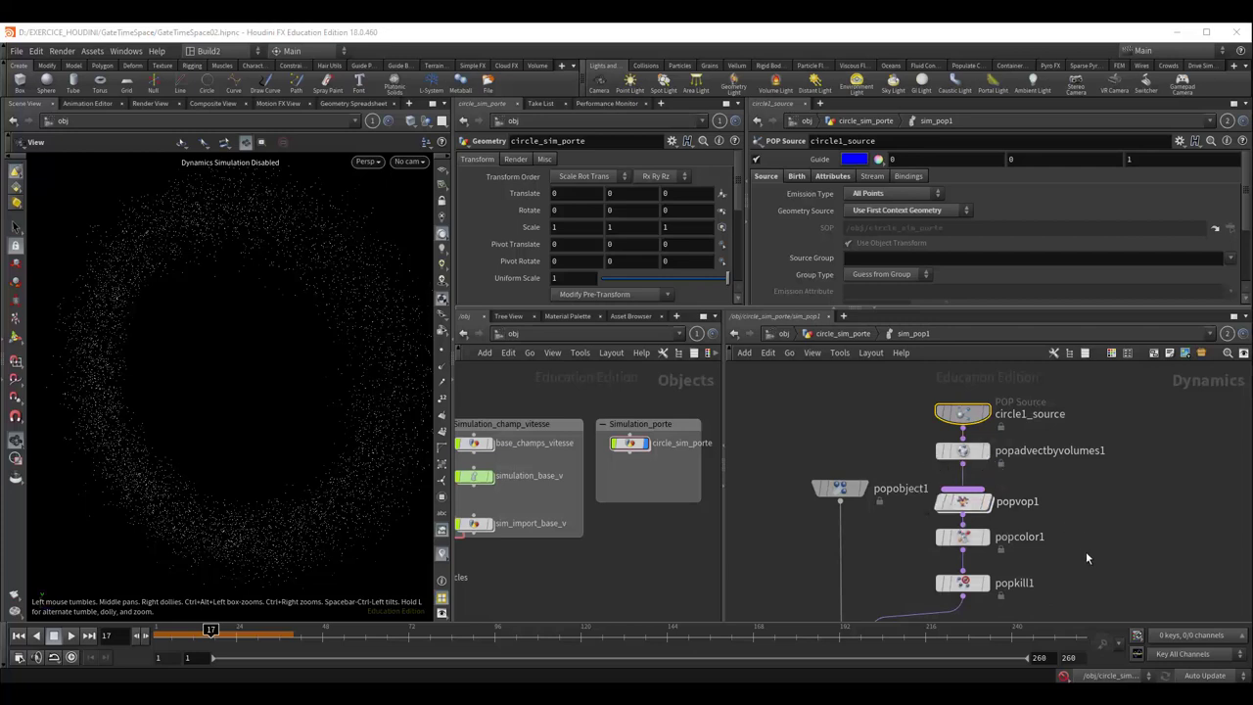
{"action": "middle_click_drag", "start_coordinate": [1098, 570], "coordinate": [1084, 549]}
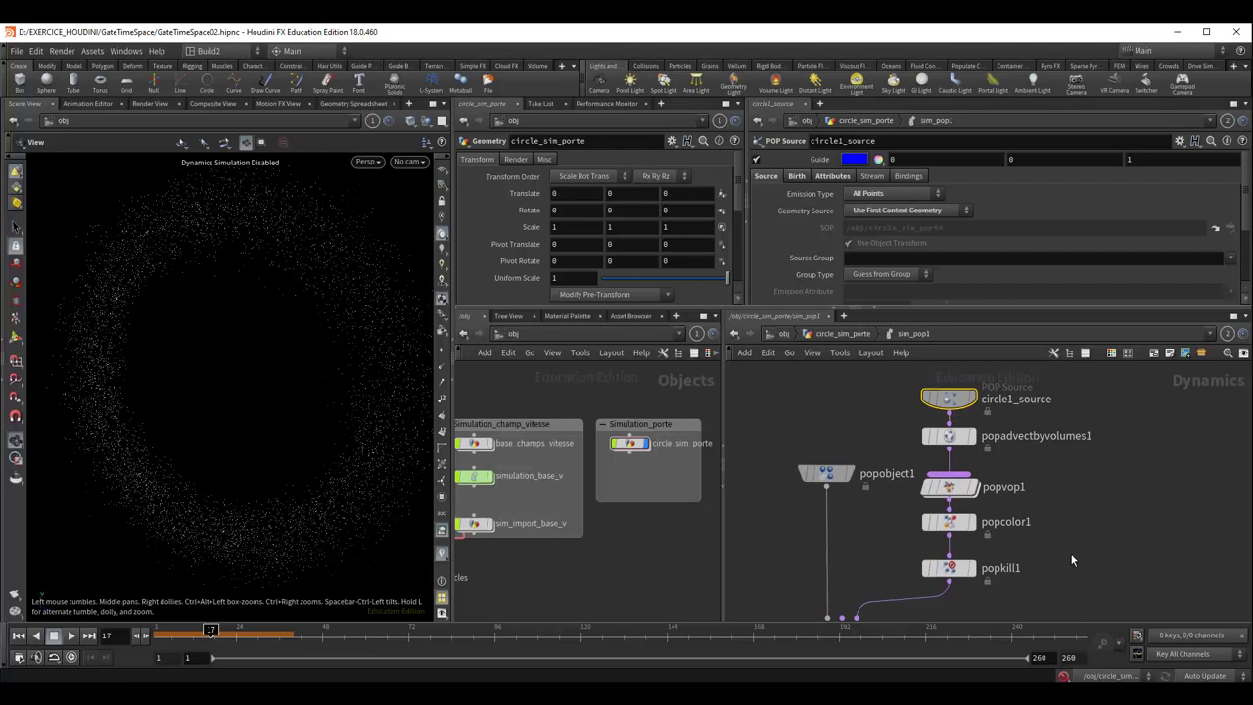
{"action": "middle_click_drag", "start_coordinate": [1044, 597], "coordinate": [1070, 536]}
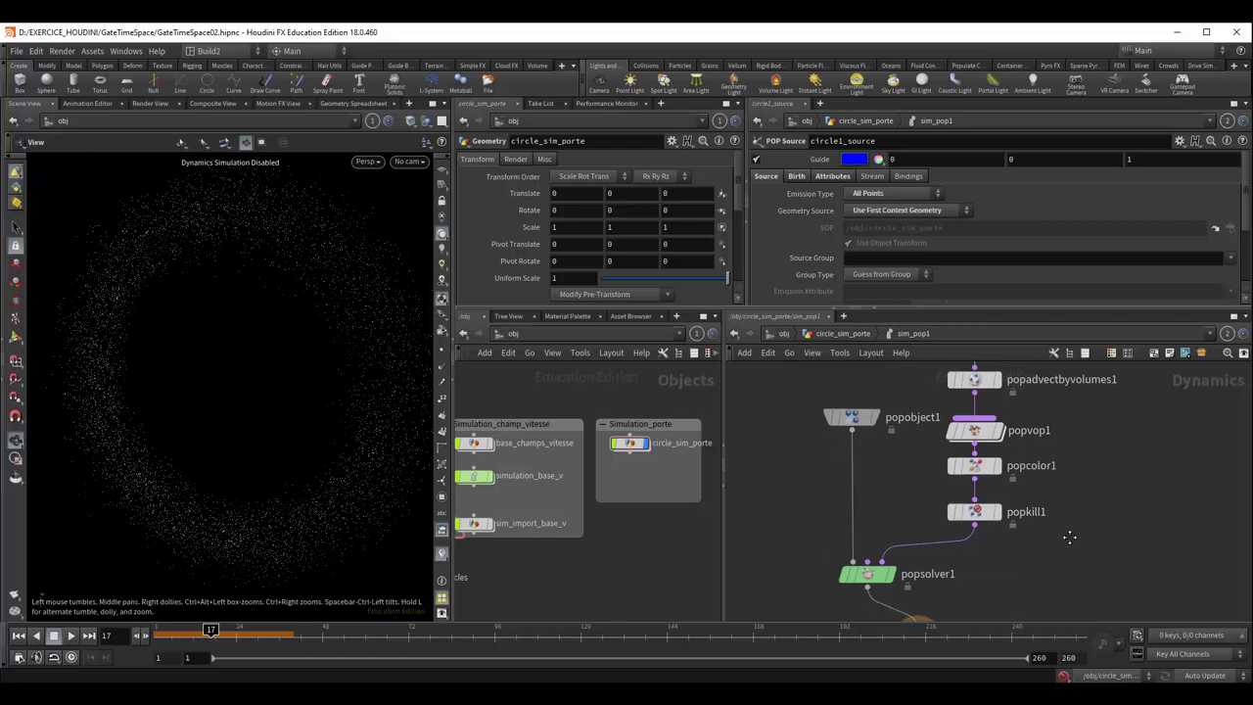
{"action": "middle_click_drag", "start_coordinate": [1086, 523], "coordinate": [1088, 630]}
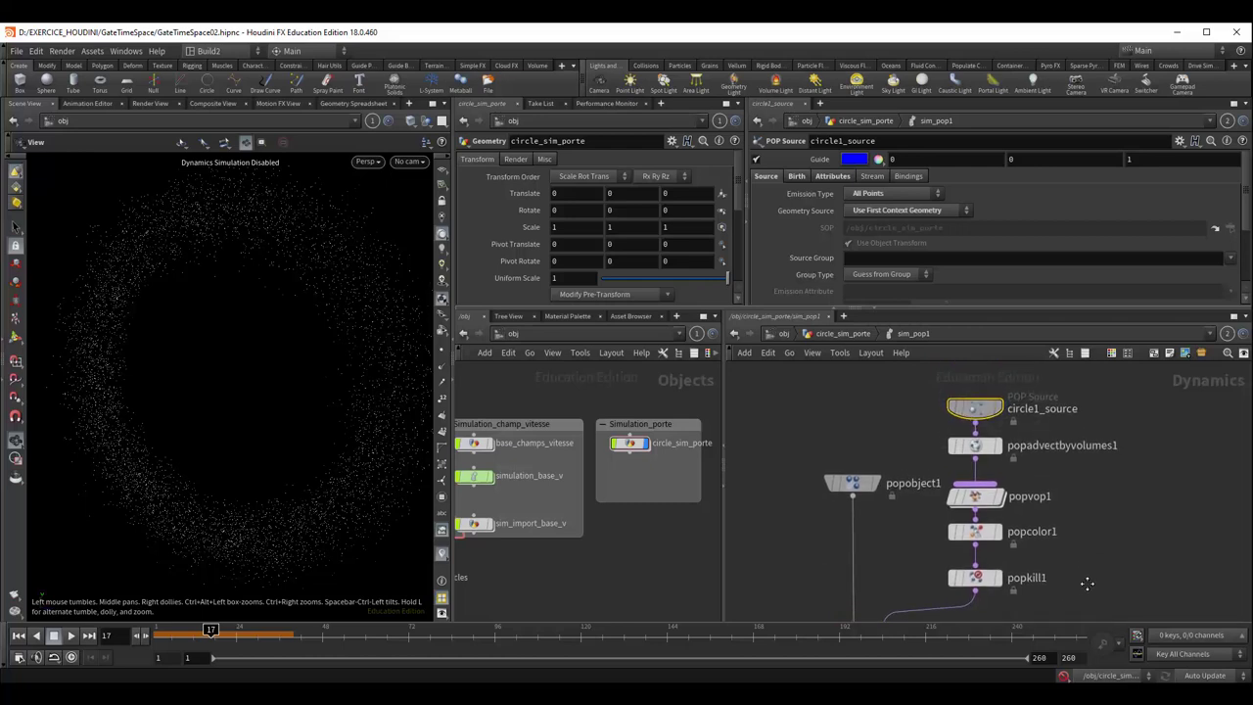
{"action": "left_click_drag", "start_coordinate": [975, 455], "coordinate": [976, 430]}
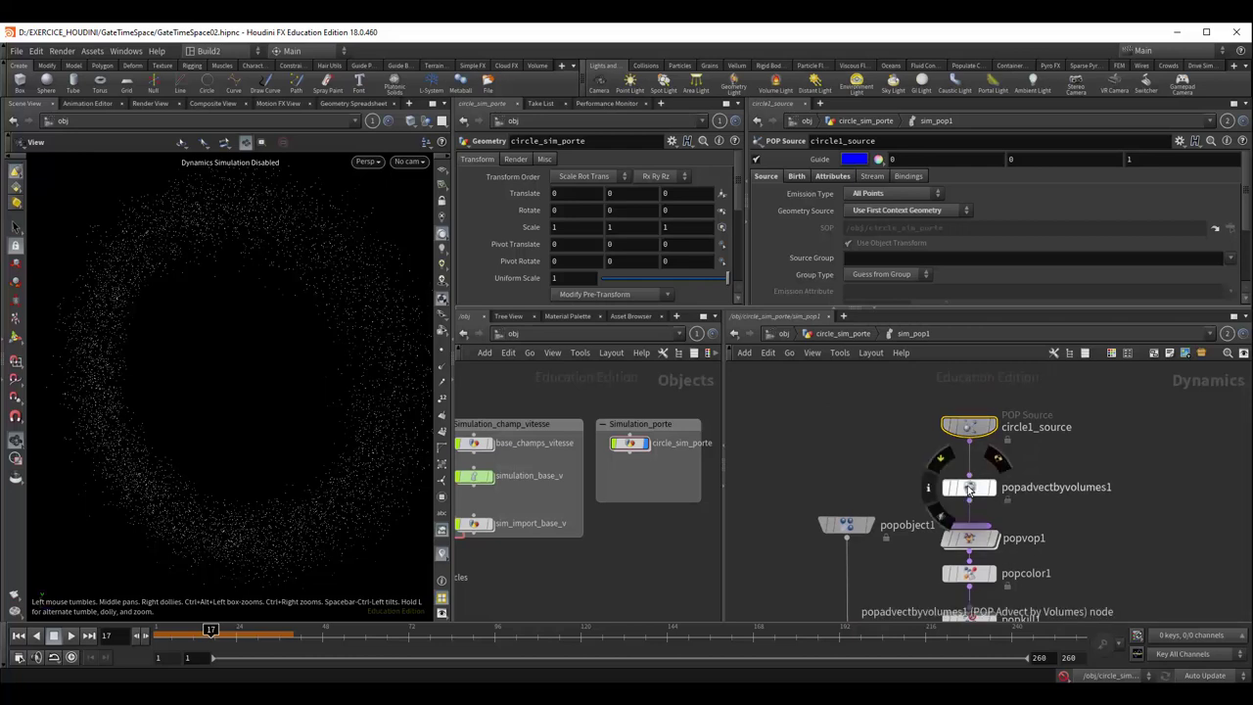
Check that popadvectbyvolumes1 uses Field Name vel and the Trace advection method.
{"action": "left_click", "coordinate": [969, 489]}
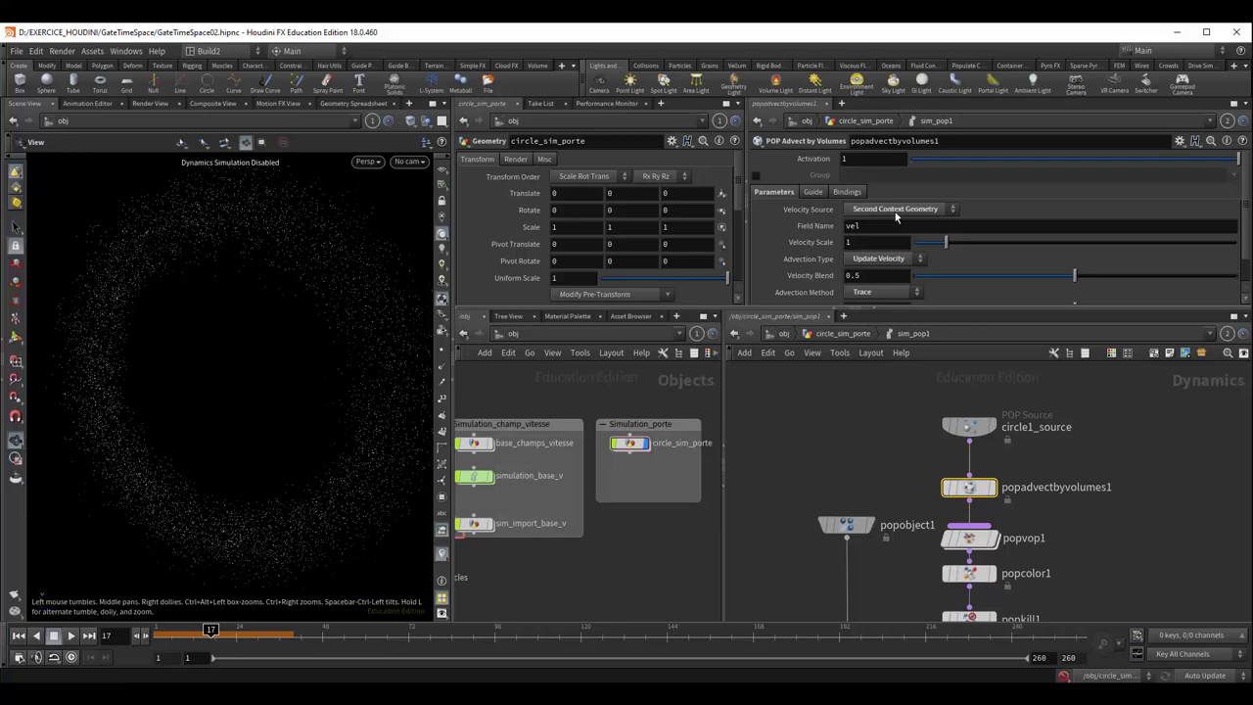
{"action": "left_click", "coordinate": [841, 333]}
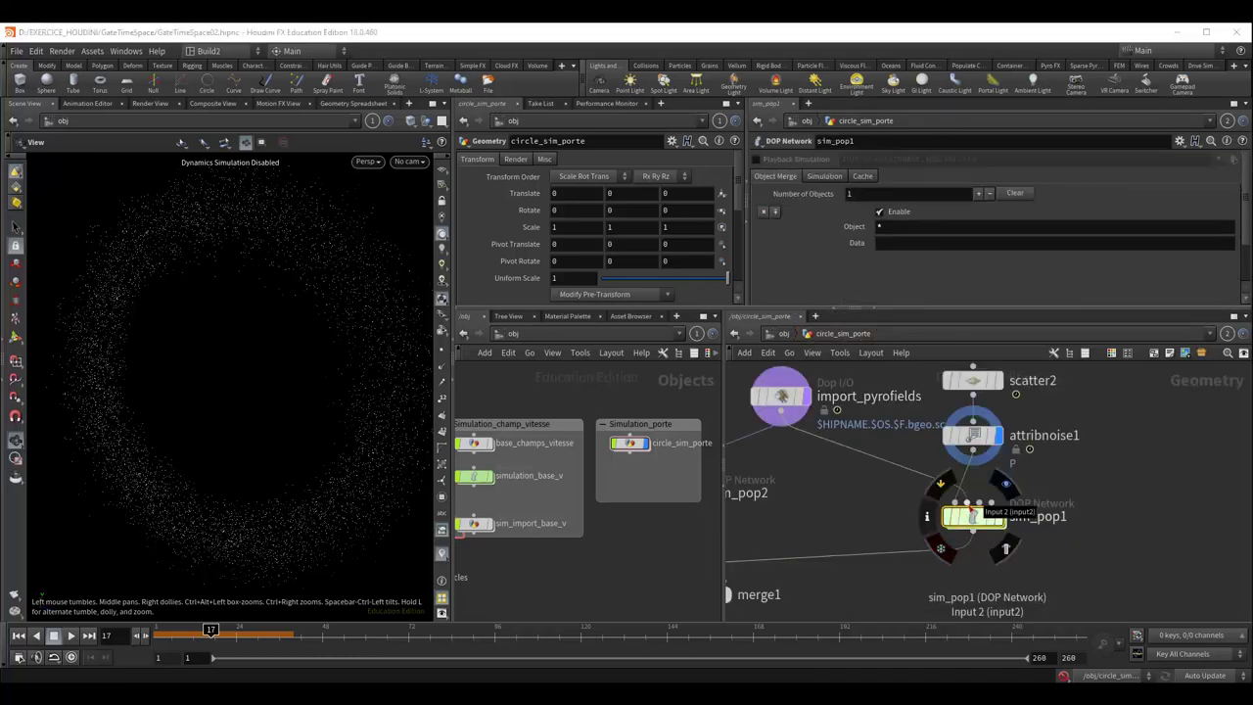
{"action": "double_click", "coordinate": [974, 517]}
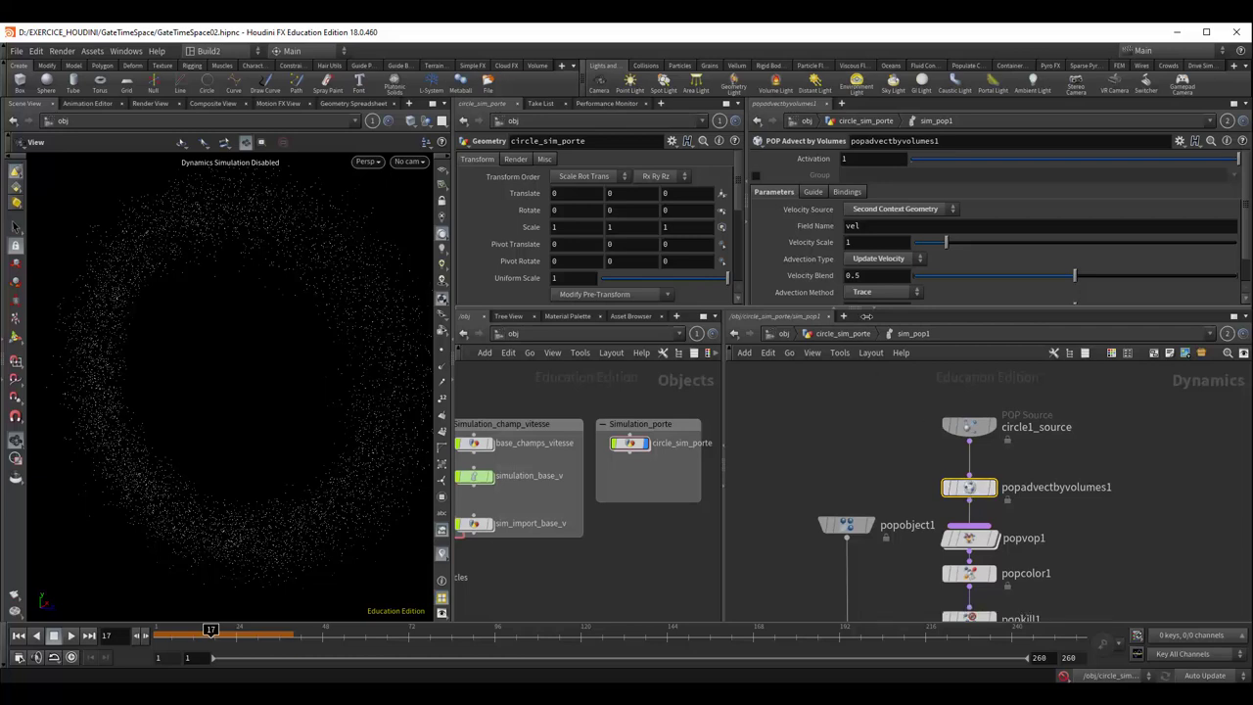
{"action": "left_click", "coordinate": [866, 226]}
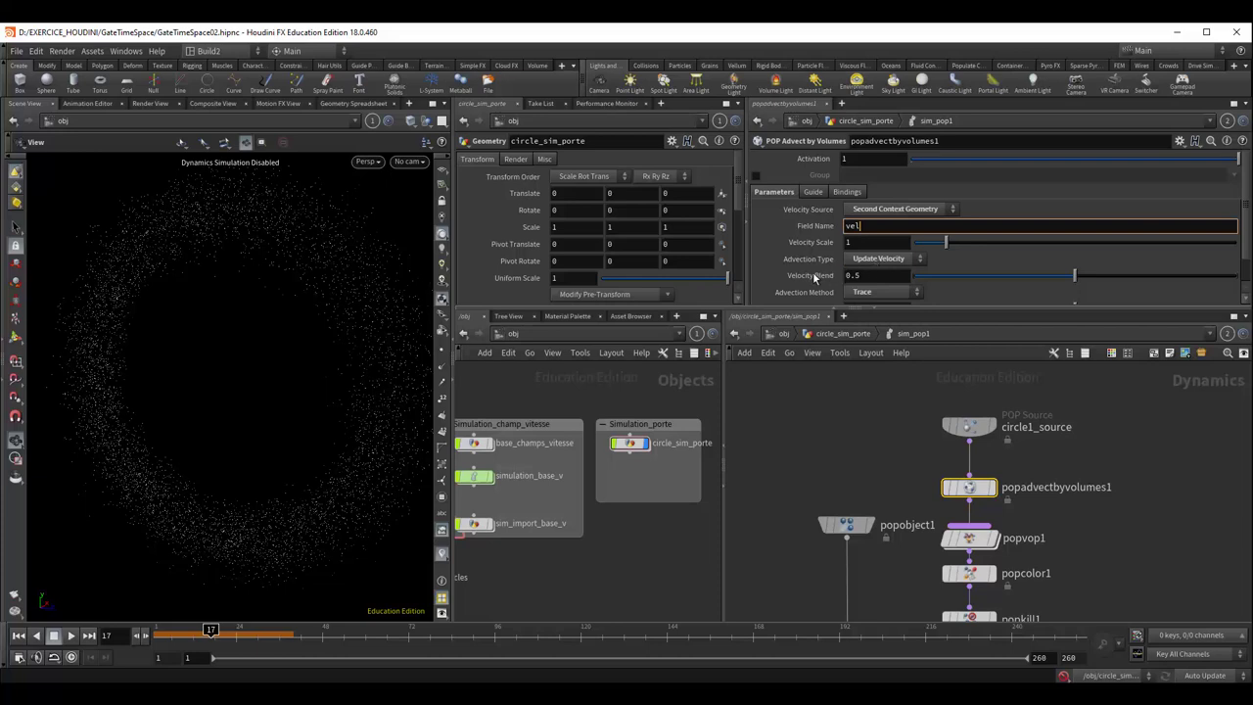
{"action": "scroll", "coordinate": [879, 273], "scroll_direction": "down", "scroll_amount": 1}
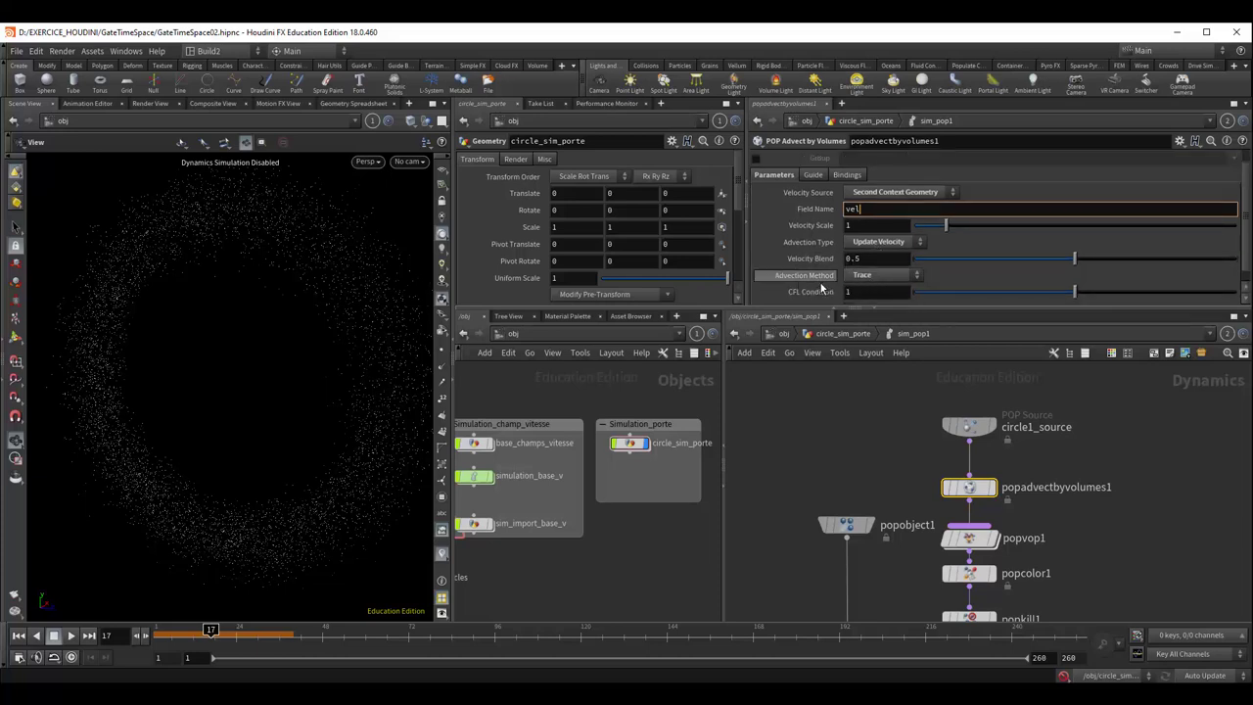
{"action": "left_click", "coordinate": [878, 279]}
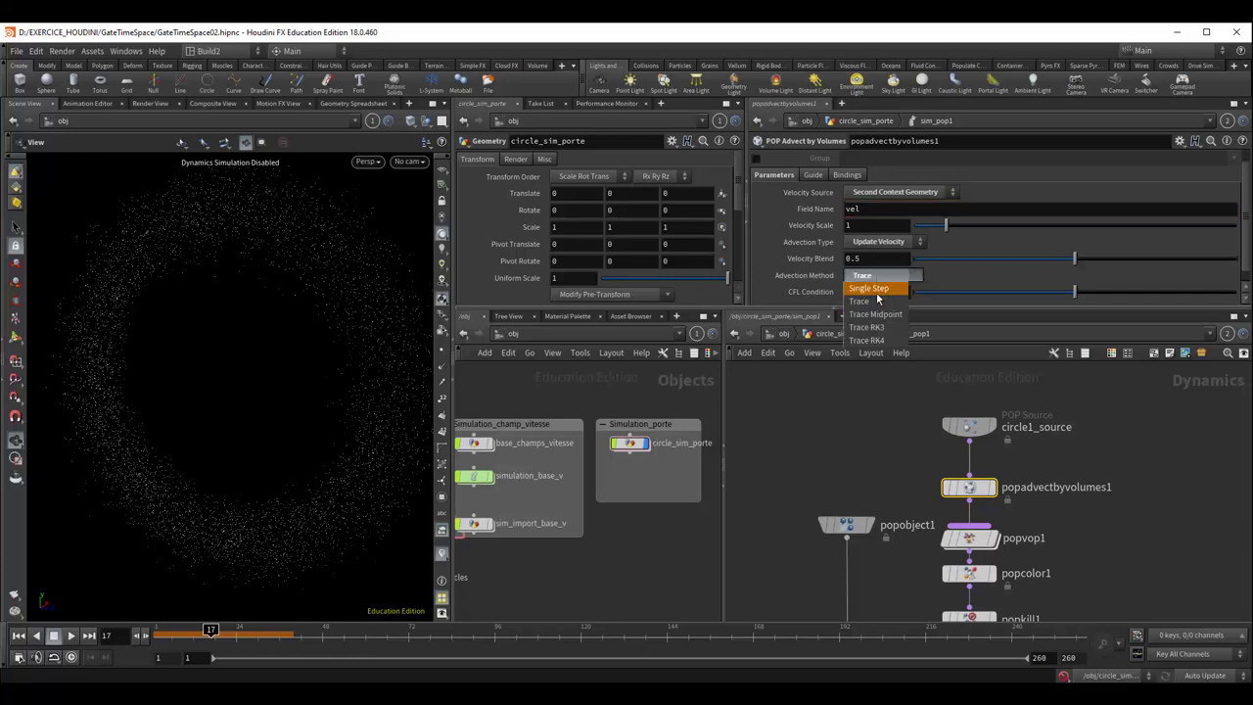
{"action": "left_click", "coordinate": [870, 303]}
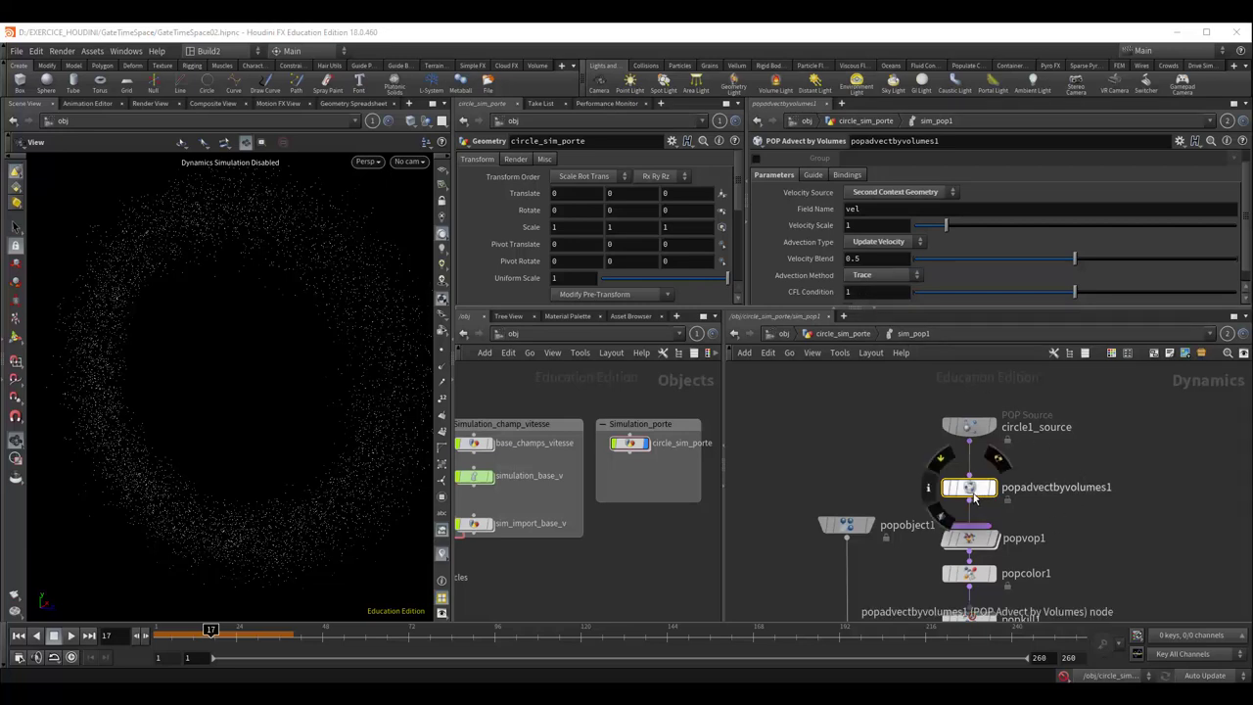
Move popadvectbyvolumes1 and popvop1 up closer together under circle1_source.
{"action": "left_click_drag", "start_coordinate": [979, 490], "coordinate": [979, 480]}
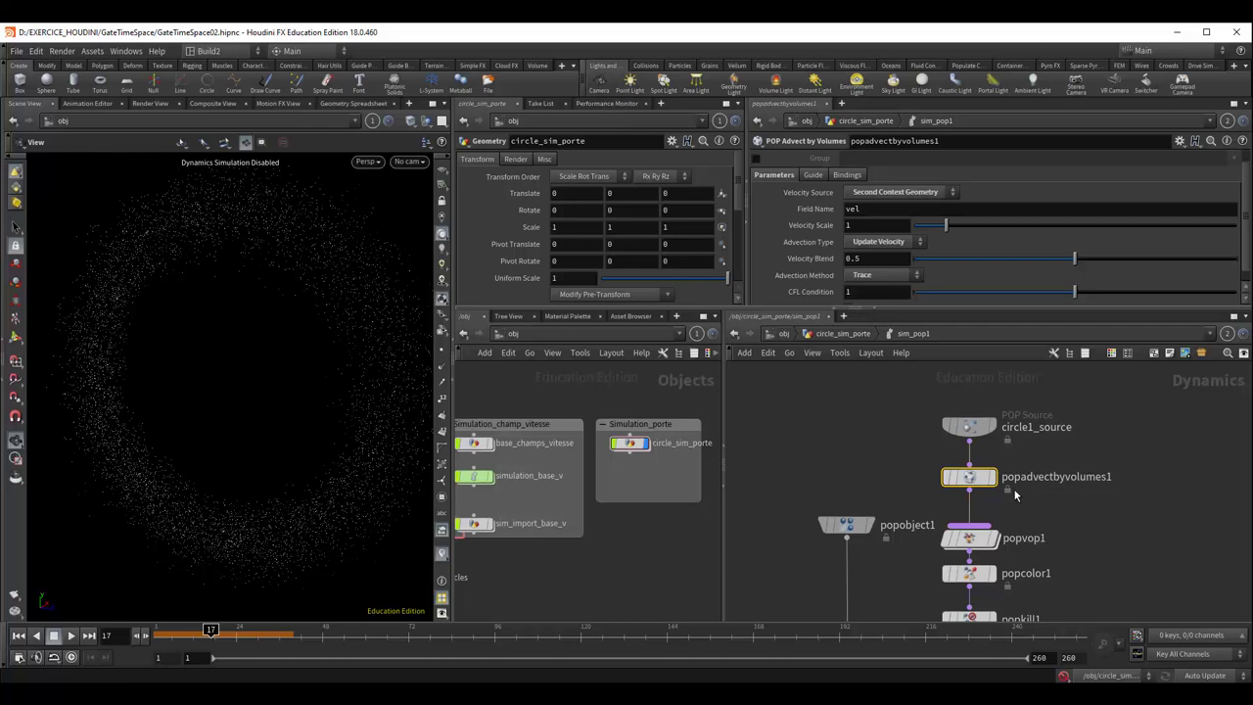
{"action": "middle_click_drag", "start_coordinate": [1048, 512], "coordinate": [1035, 456]}
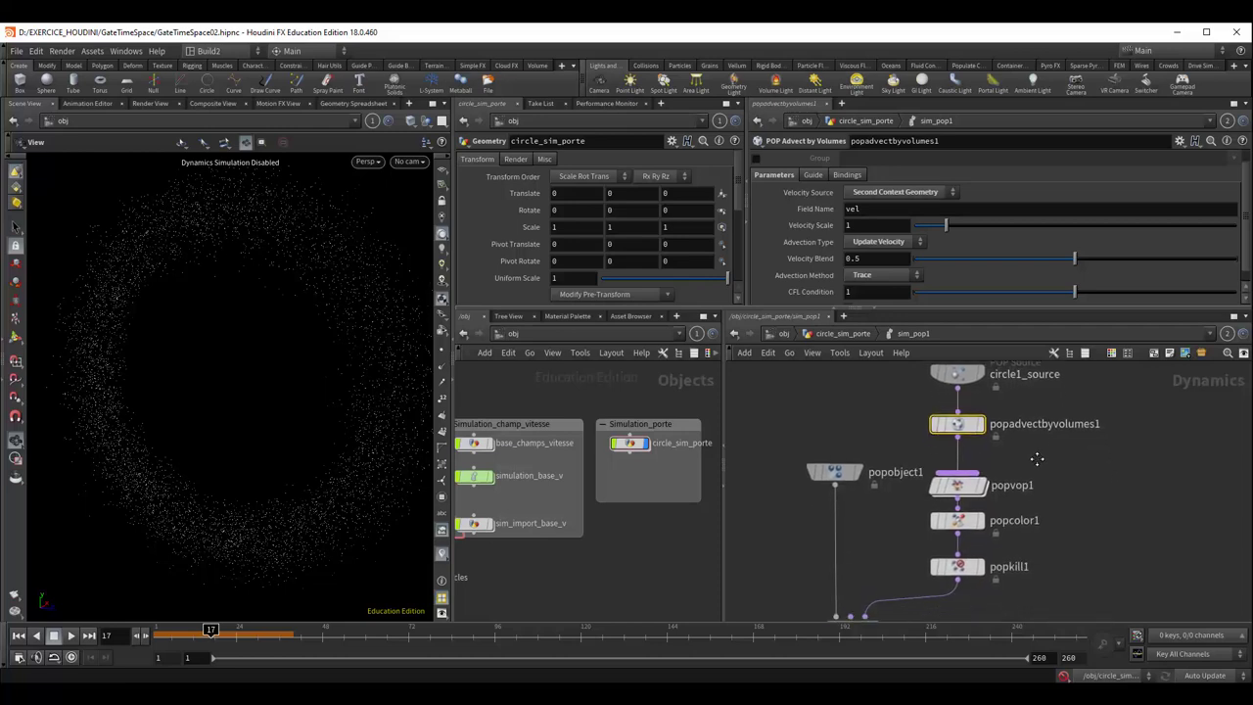
{"action": "left_click_drag", "start_coordinate": [960, 490], "coordinate": [962, 482]}
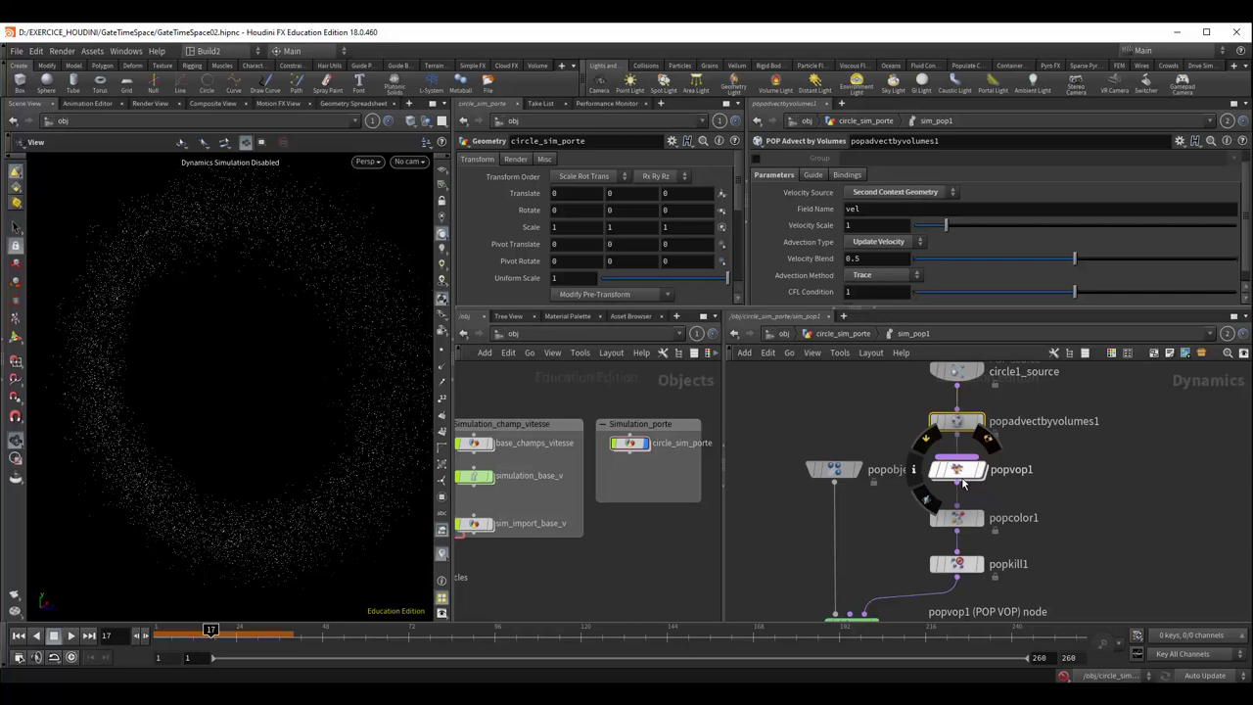
Look inside popvop1's VEX network, then return to sim_pop1 and bypass popvop1.
{"action": "left_click", "coordinate": [978, 473]}
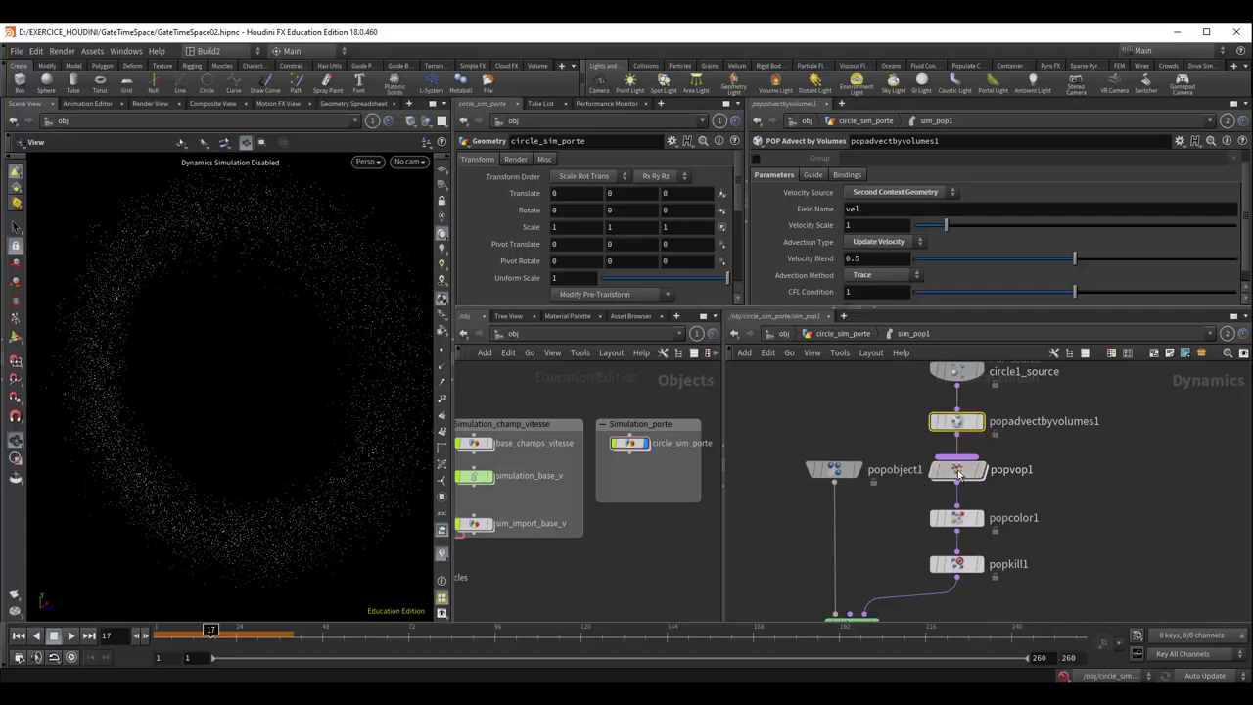
{"action": "double_click", "coordinate": [959, 472]}
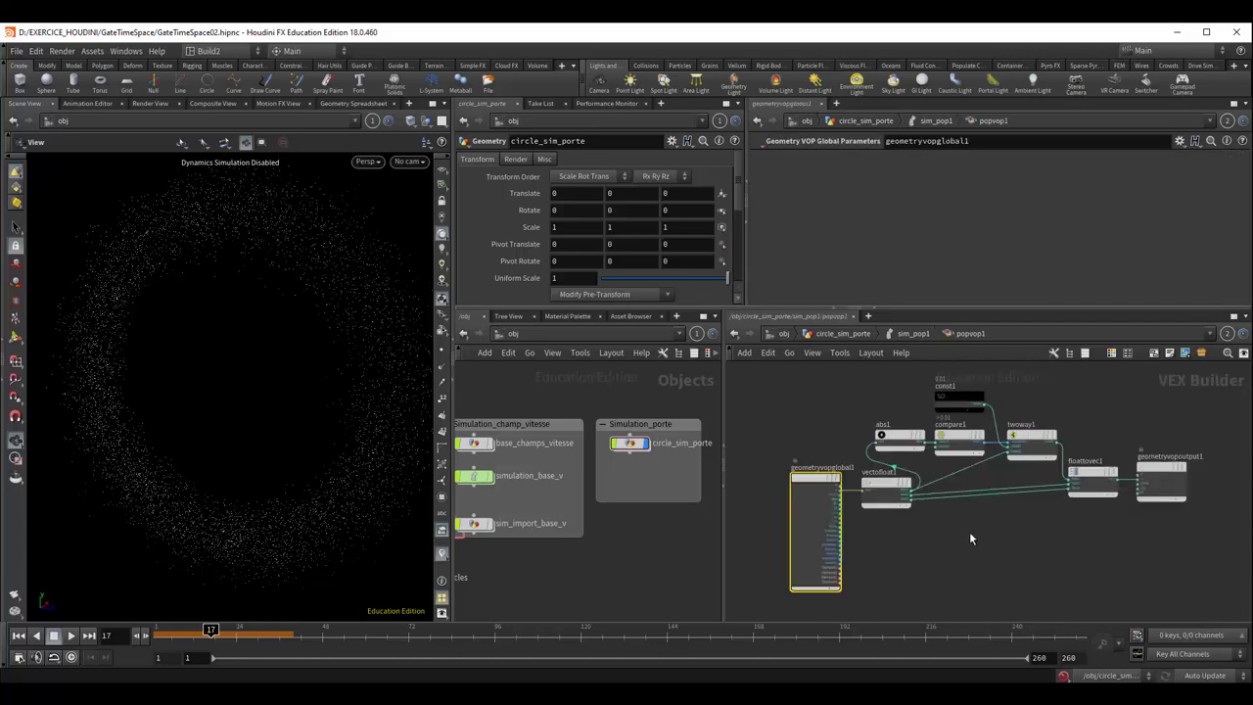
{"action": "mouse_move", "coordinate": [397, 433]}
{"action": "left_mouse_down"}
{"action": "mouse_move", "coordinate": [258, 440]}
{"action": "mouse_move", "coordinate": [279, 439]}
{"action": "left_mouse_up"}
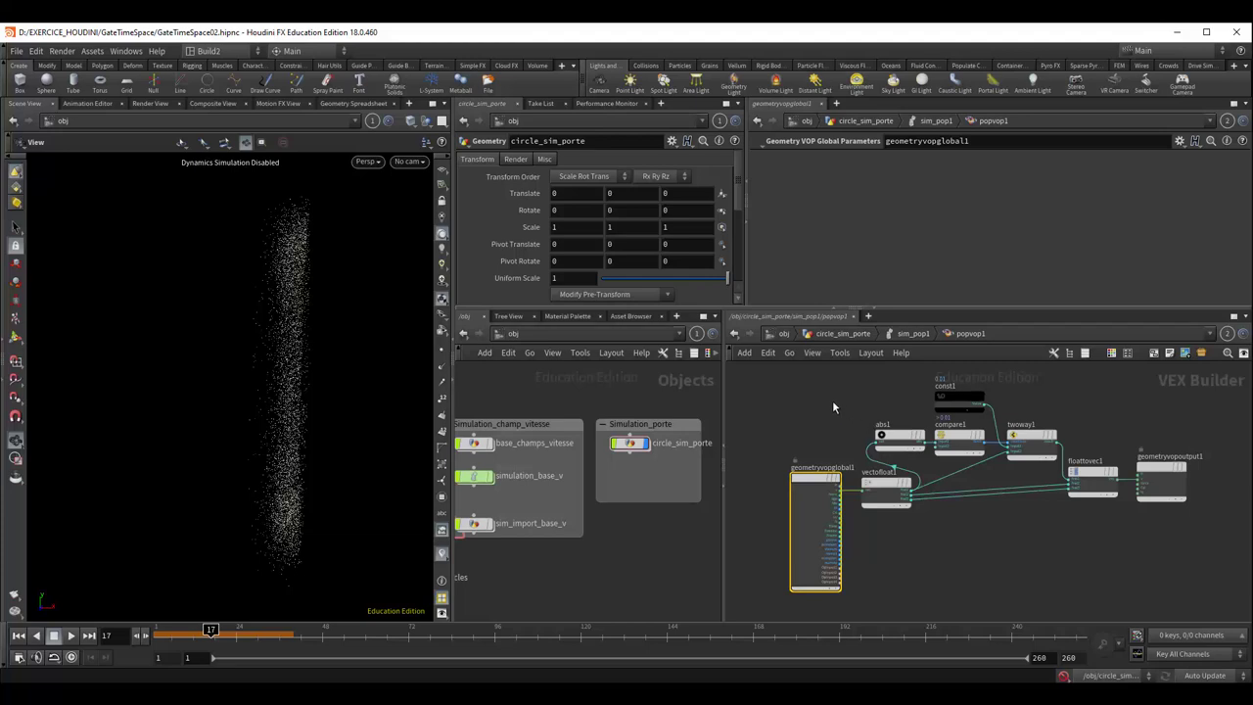
{"action": "left_click", "coordinate": [912, 334]}
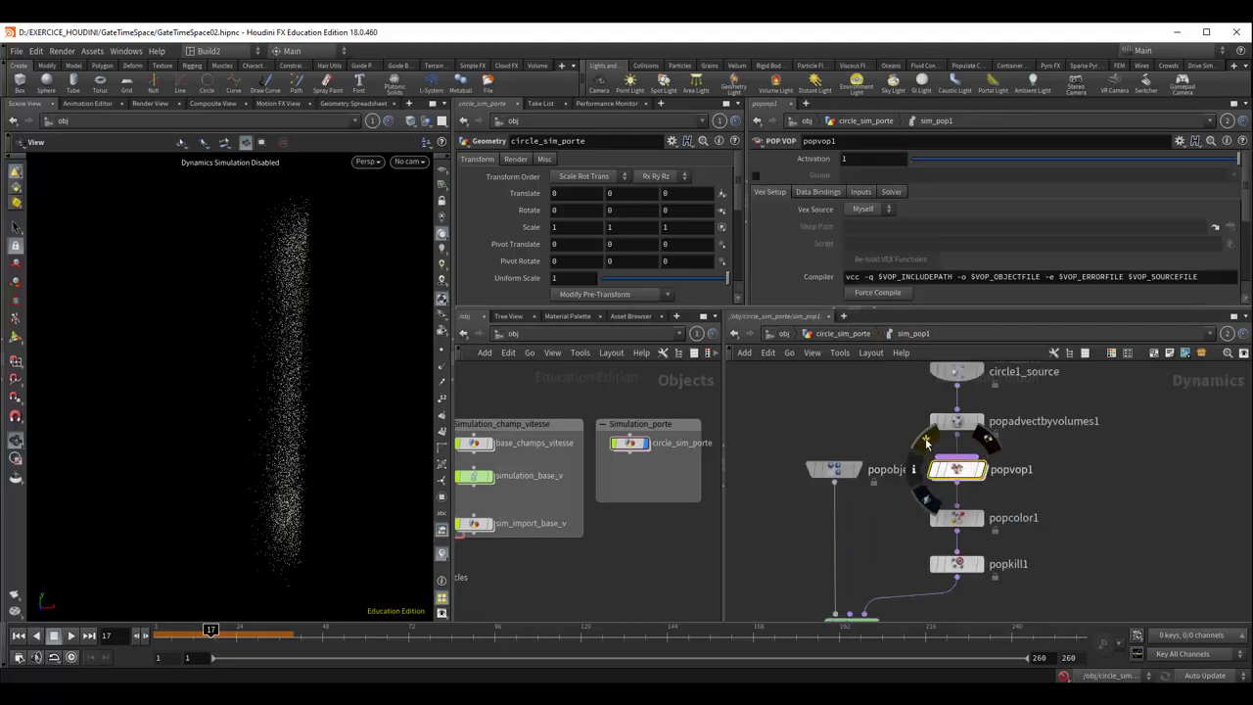
{"action": "left_click", "coordinate": [925, 443]}
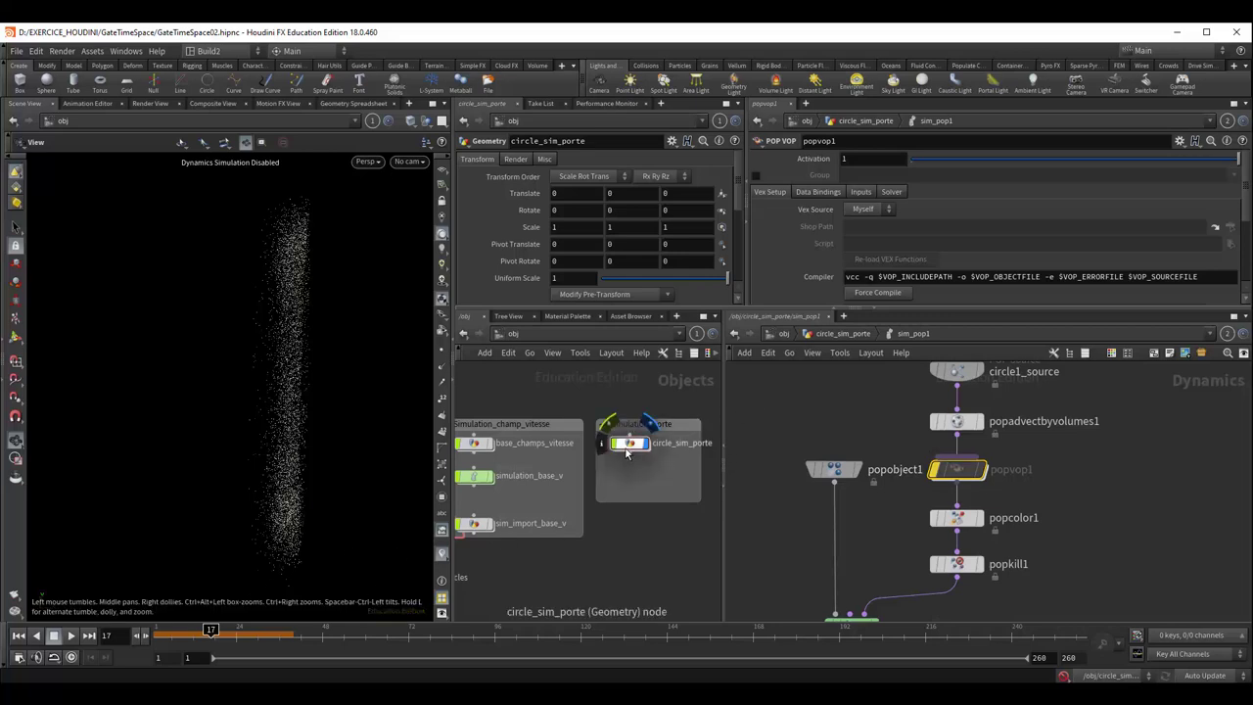
Replay the simulation from frame 1 to frame 24 and view the resulting particle arc.
{"action": "left_click", "coordinate": [20, 635]}
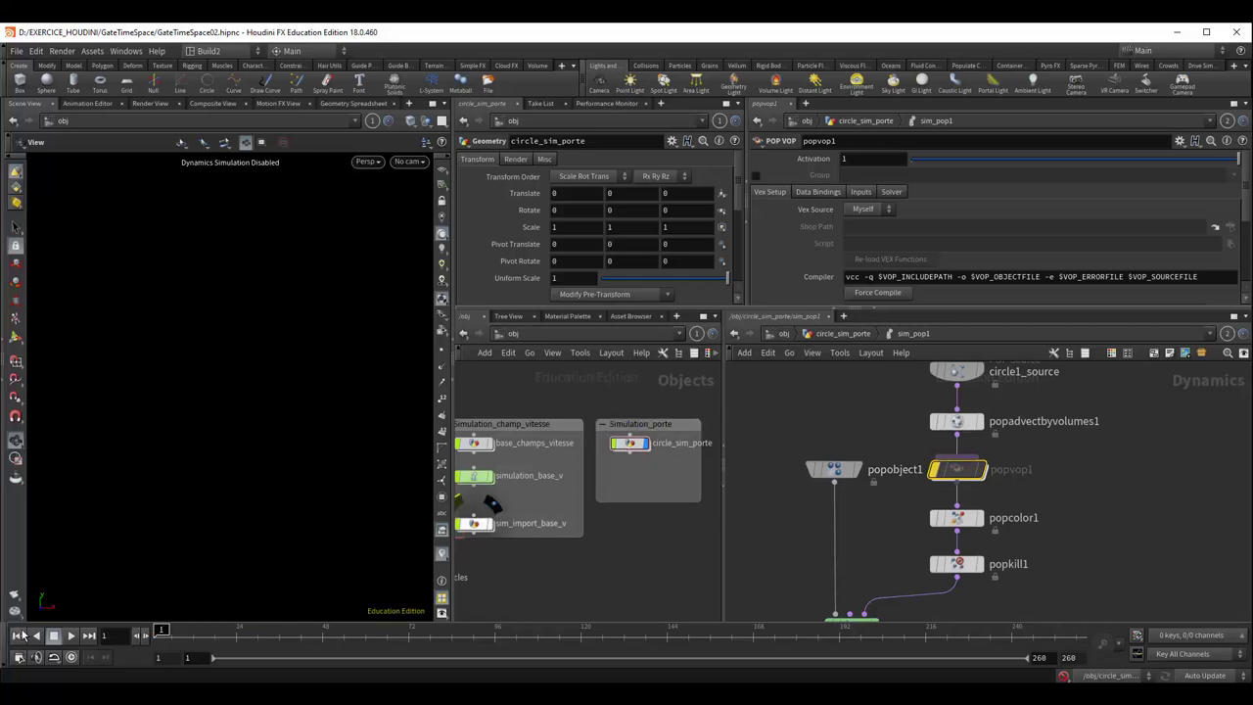
{"action": "scroll", "coordinate": [1062, 488], "scroll_direction": "down", "scroll_amount": 3}
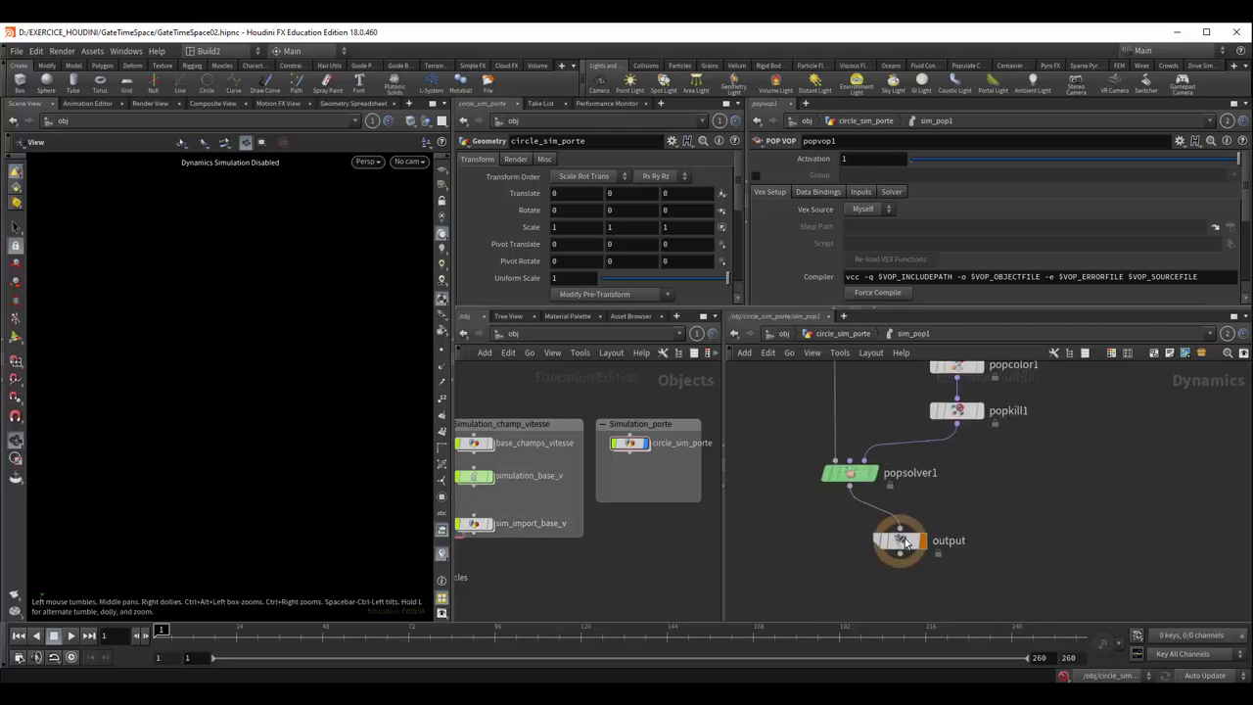
{"action": "scroll", "coordinate": [900, 422], "scroll_direction": "up", "scroll_amount": 4}
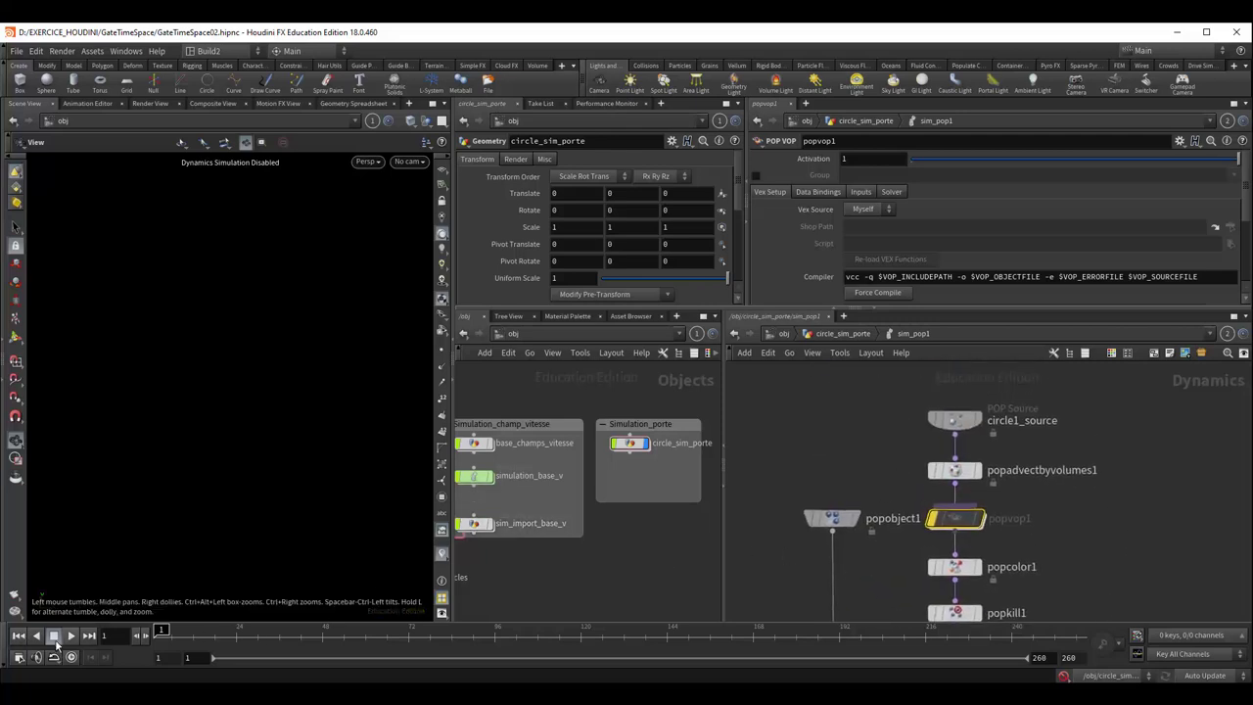
{"action": "left_click", "coordinate": [71, 636]}
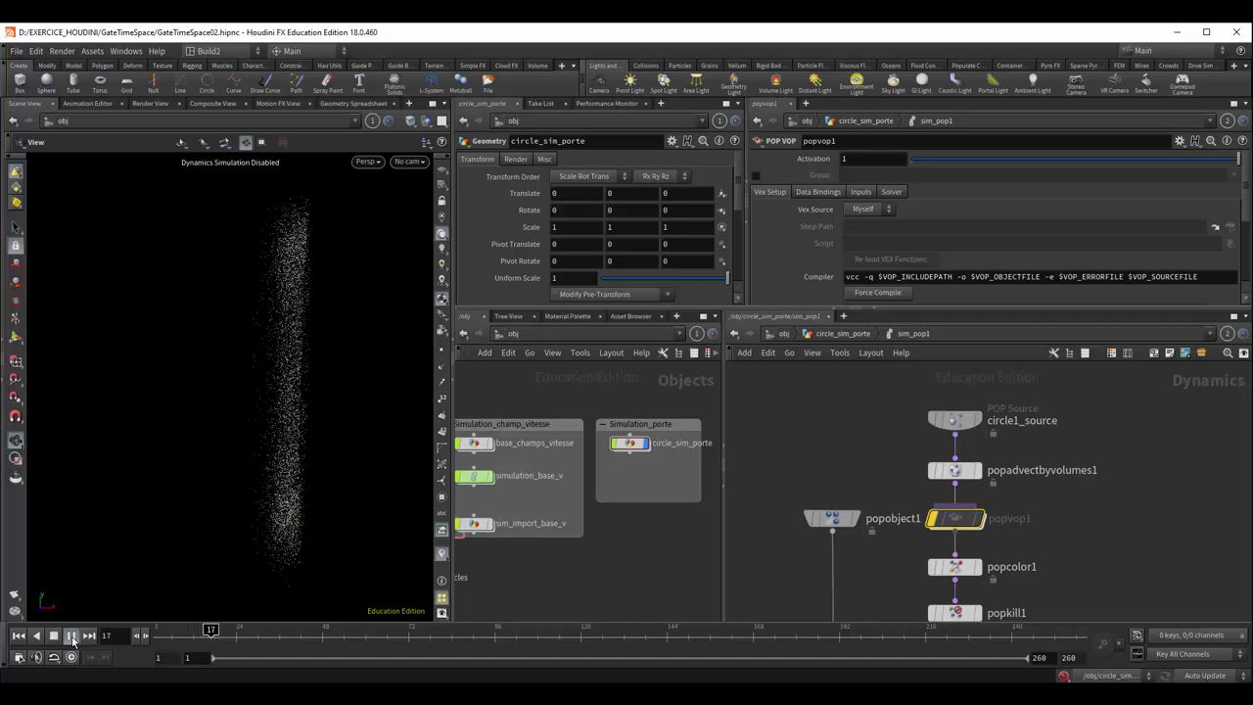
{"action": "left_click", "coordinate": [71, 636]}
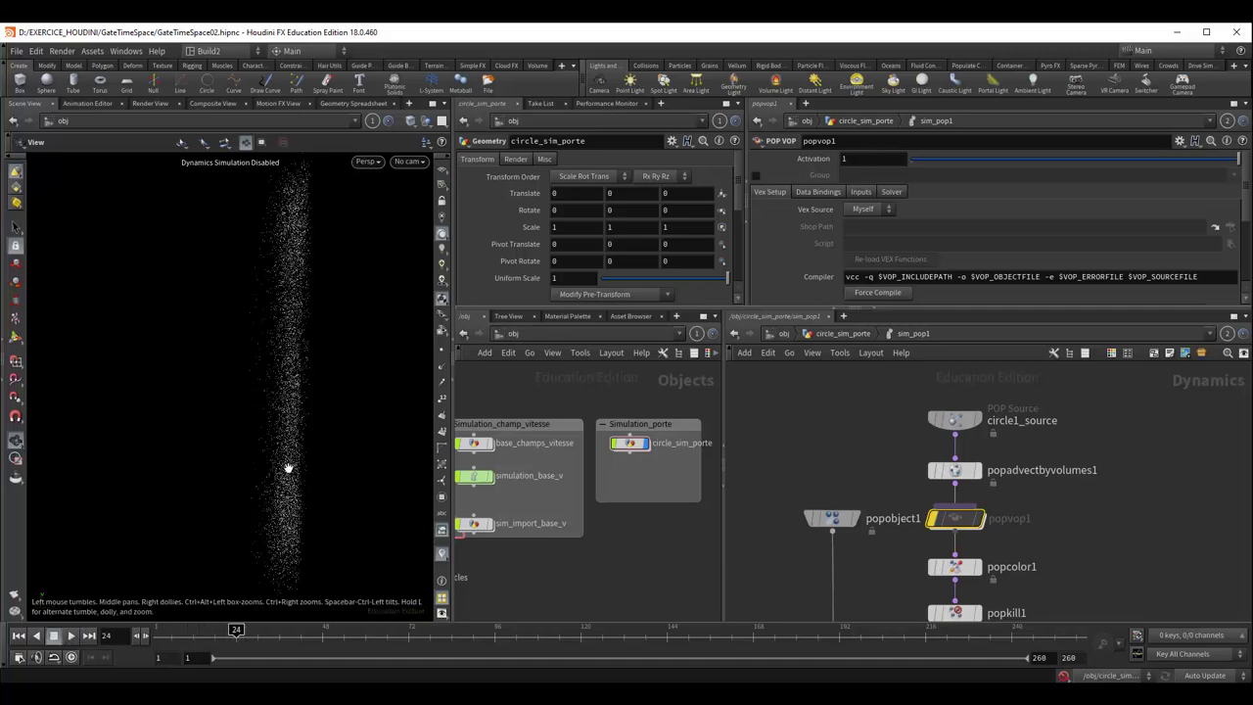
{"action": "mouse_move", "coordinate": [288, 470]}
{"action": "left_mouse_down"}
{"action": "mouse_move", "coordinate": [378, 467]}
{"action": "mouse_move", "coordinate": [342, 469]}
{"action": "left_mouse_up"}
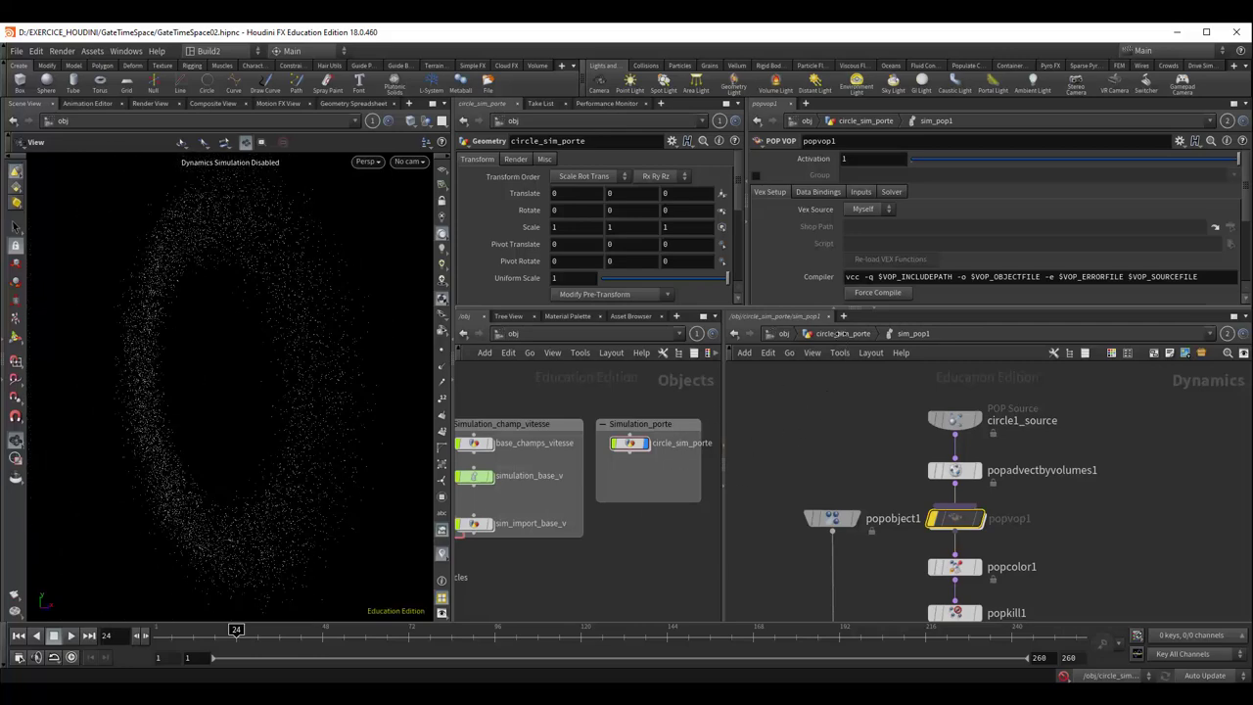
Display the sim_pop1 result at the circle_sim_porte level and replay it from frame 1.
{"action": "left_click", "coordinate": [838, 334]}
{"action": "left_click", "coordinate": [998, 519]}
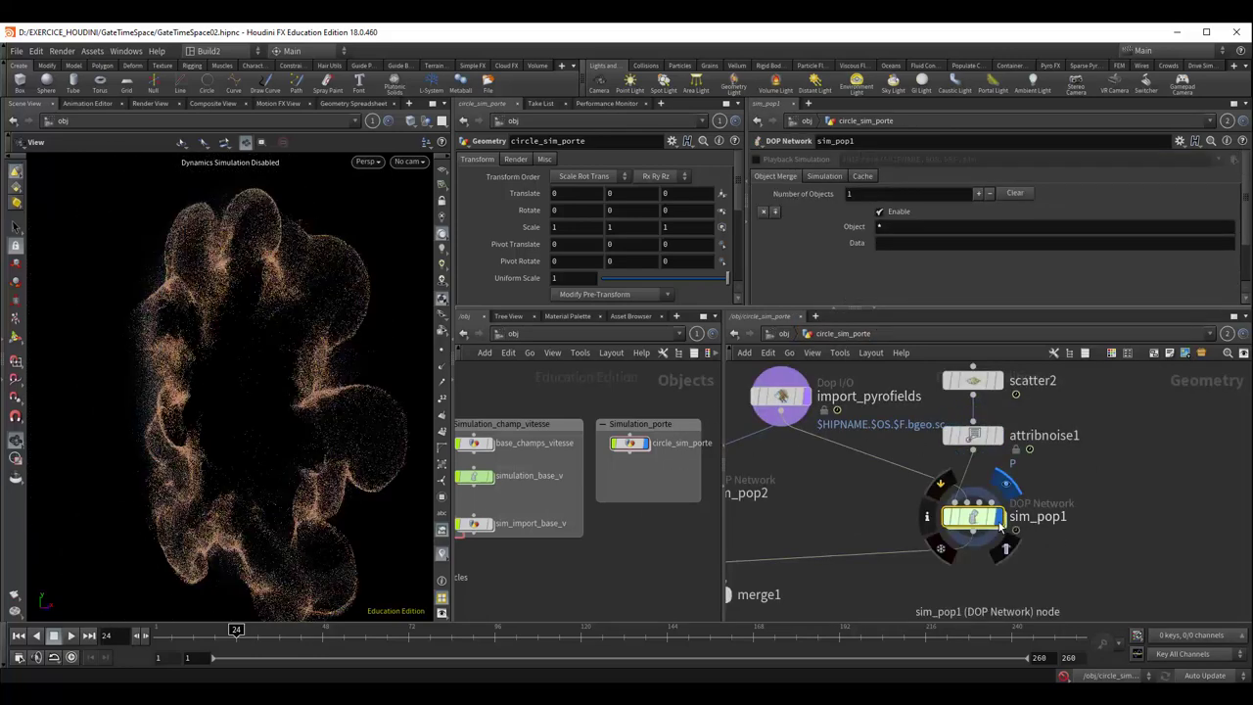
{"action": "left_click", "coordinate": [17, 636]}
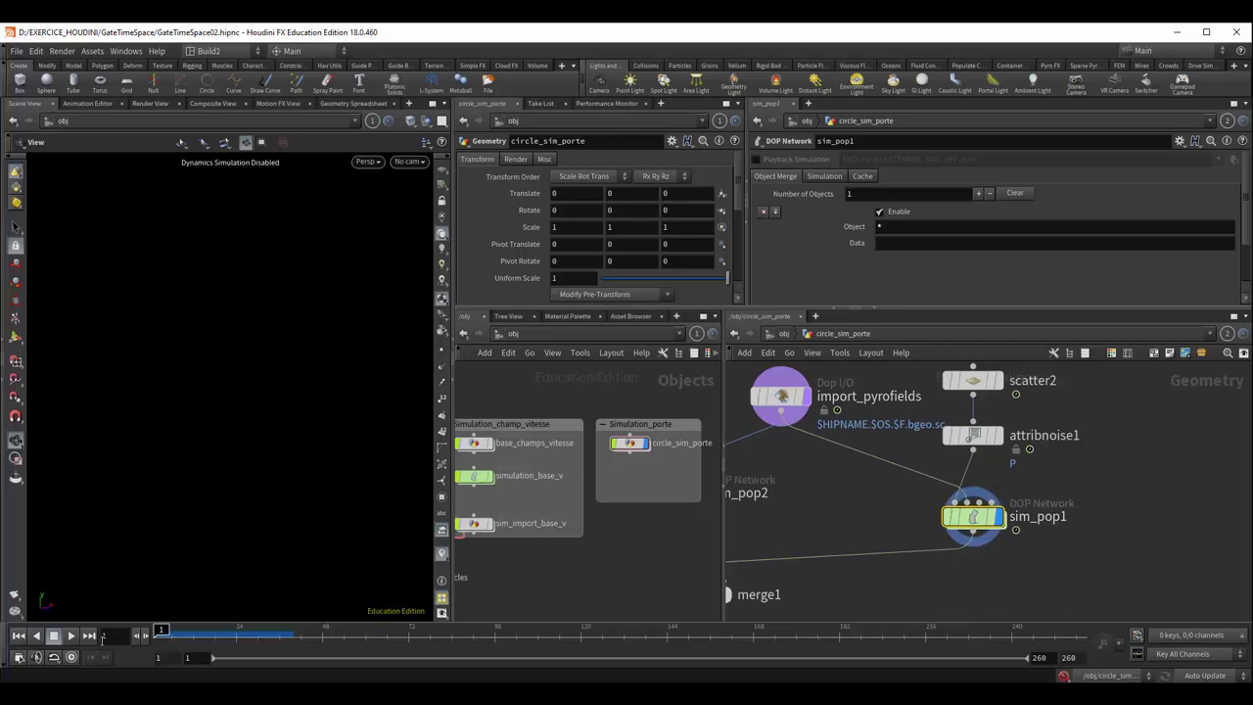
{"action": "left_click", "coordinate": [70, 635]}
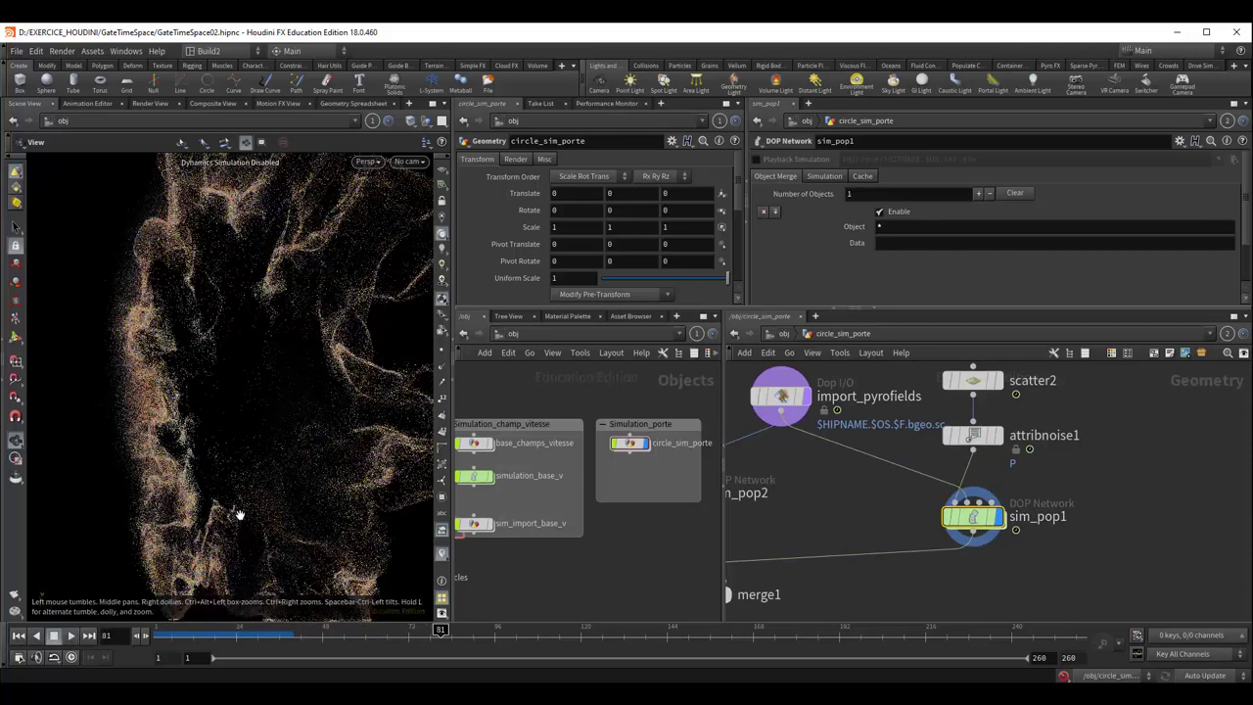
{"action": "mouse_move", "coordinate": [292, 519]}
{"action": "left_mouse_down"}
{"action": "mouse_move", "coordinate": [61, 395]}
{"action": "mouse_move", "coordinate": [260, 523]}
{"action": "left_mouse_up"}
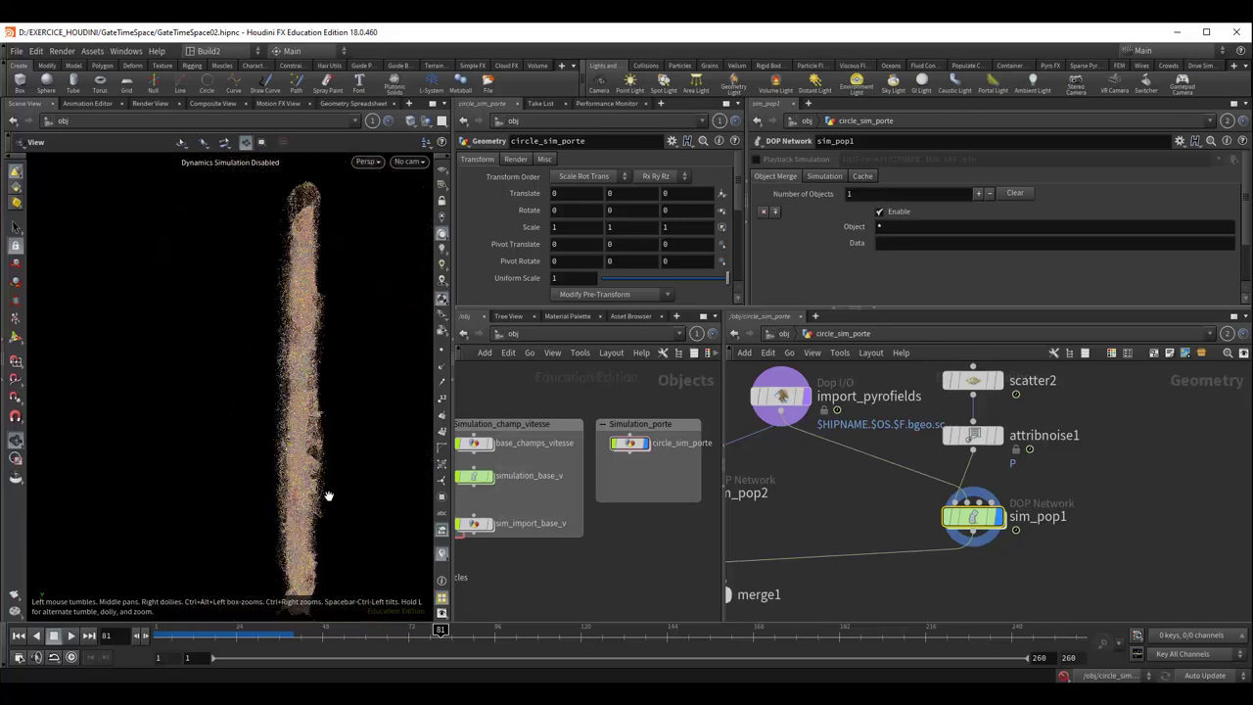
{"action": "left_click_drag", "start_coordinate": [328, 495], "coordinate": [335, 503]}
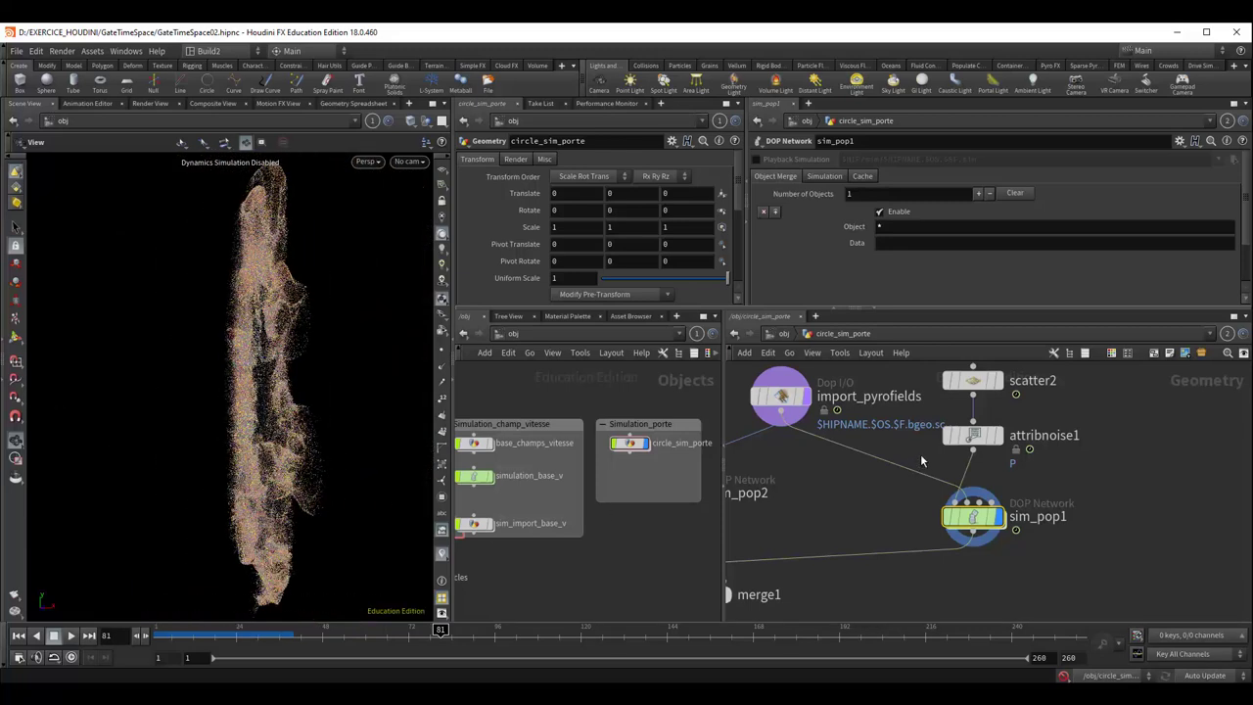
Go back inside sim_pop1 and replay the simulation from the first frame.
{"action": "double_click", "coordinate": [976, 522]}
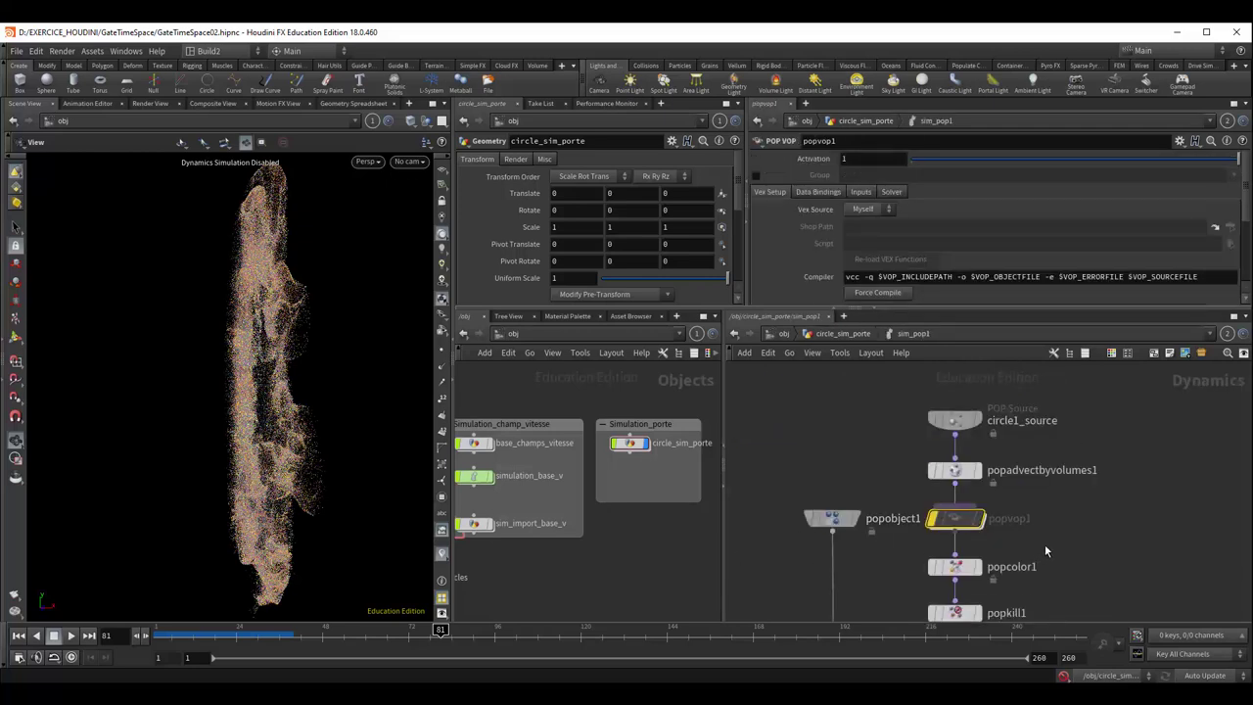
{"action": "middle_click_drag", "start_coordinate": [1044, 544], "coordinate": [1053, 541]}
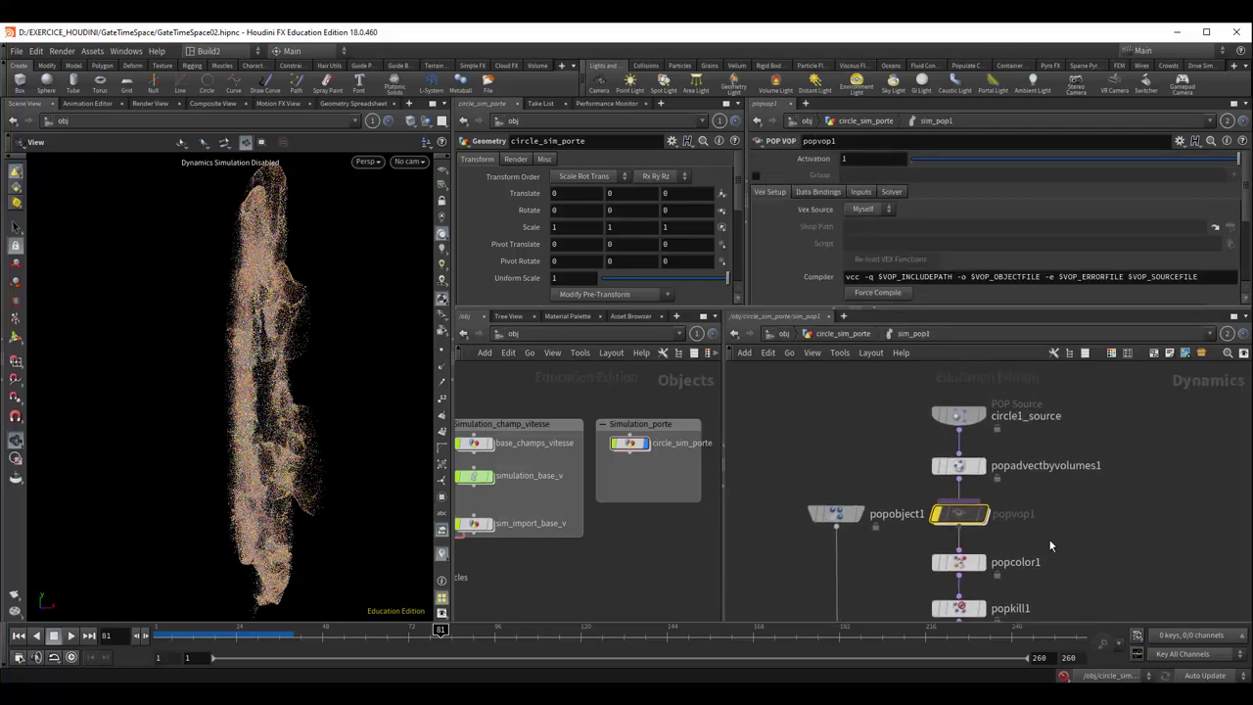
{"action": "middle_click_drag", "start_coordinate": [1064, 545], "coordinate": [1063, 531]}
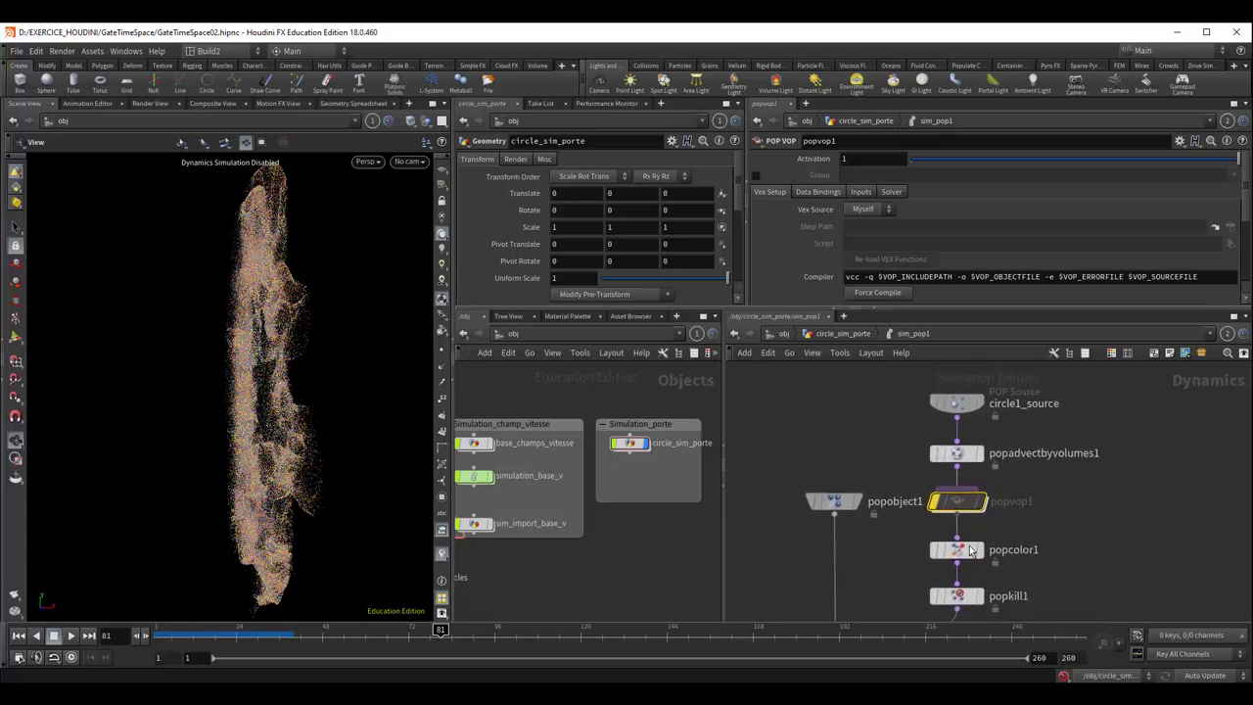
{"action": "left_click_drag", "start_coordinate": [298, 506], "coordinate": [291, 509]}
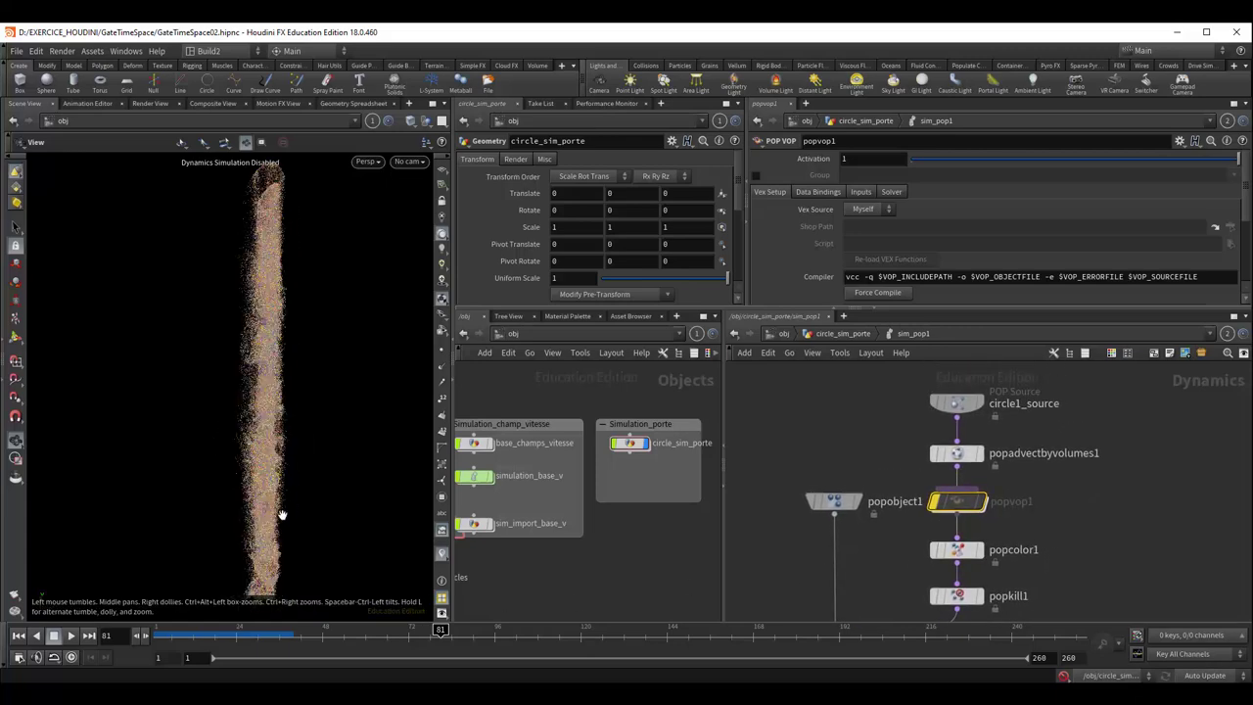
{"action": "left_click", "coordinate": [17, 636]}
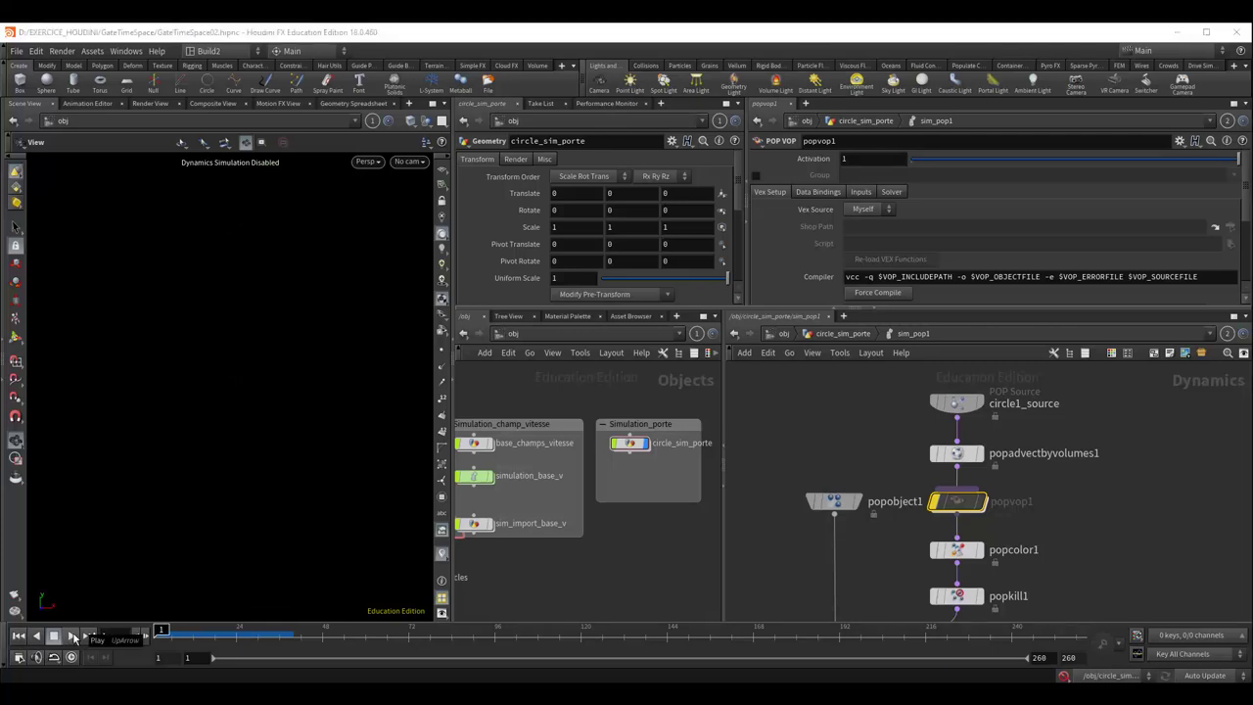
{"action": "left_click", "coordinate": [72, 636]}
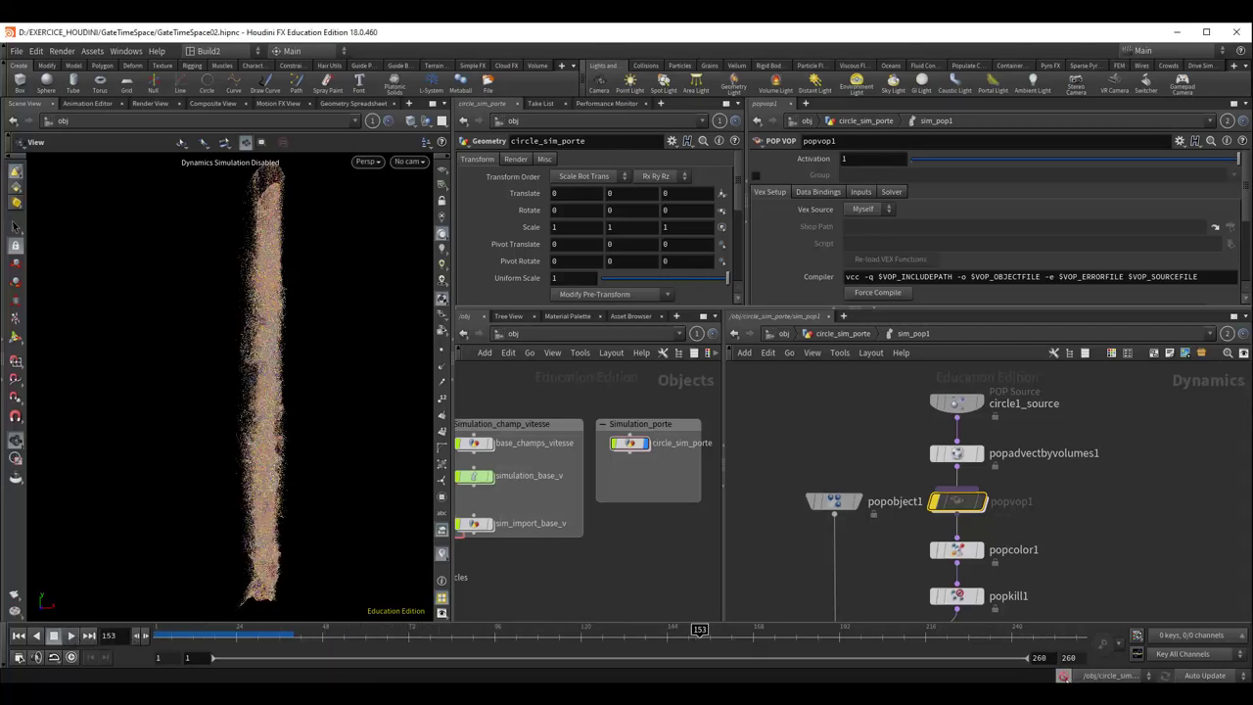
Enable the dynamics simulation and replay it, pausing at frame 31.
{"action": "left_click", "coordinate": [20, 656]}
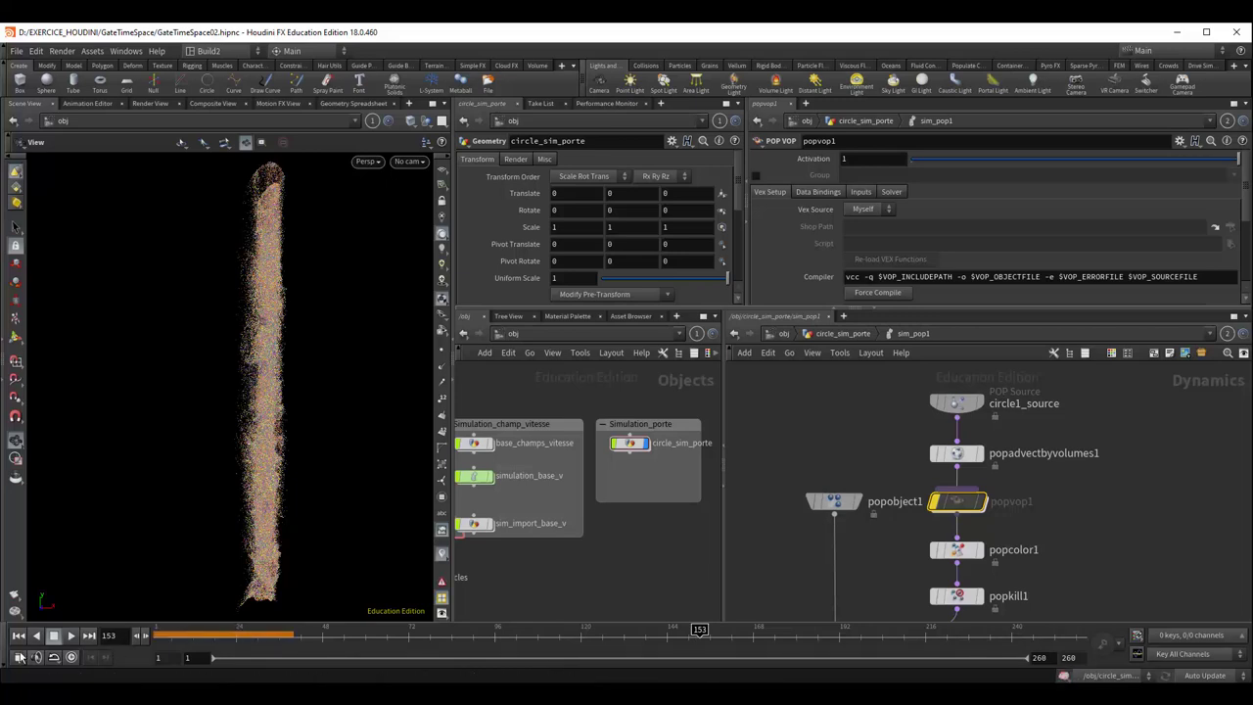
{"action": "left_click", "coordinate": [17, 635]}
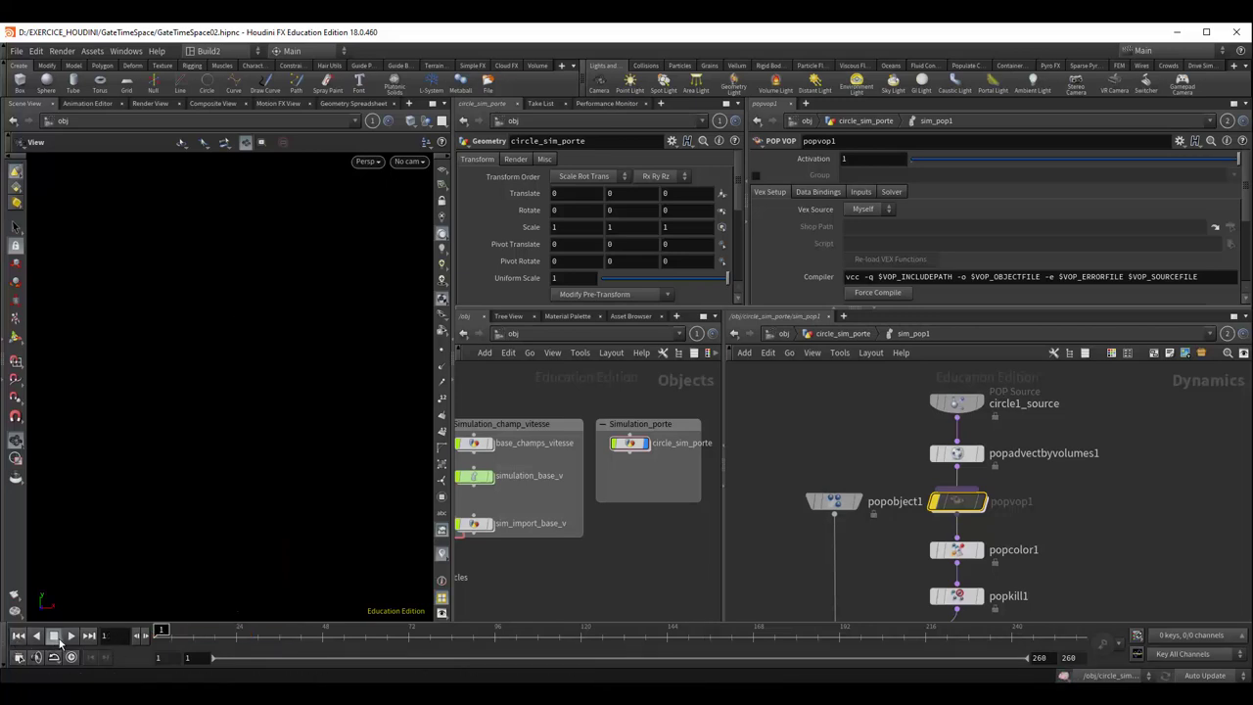
{"action": "left_click", "coordinate": [71, 637]}
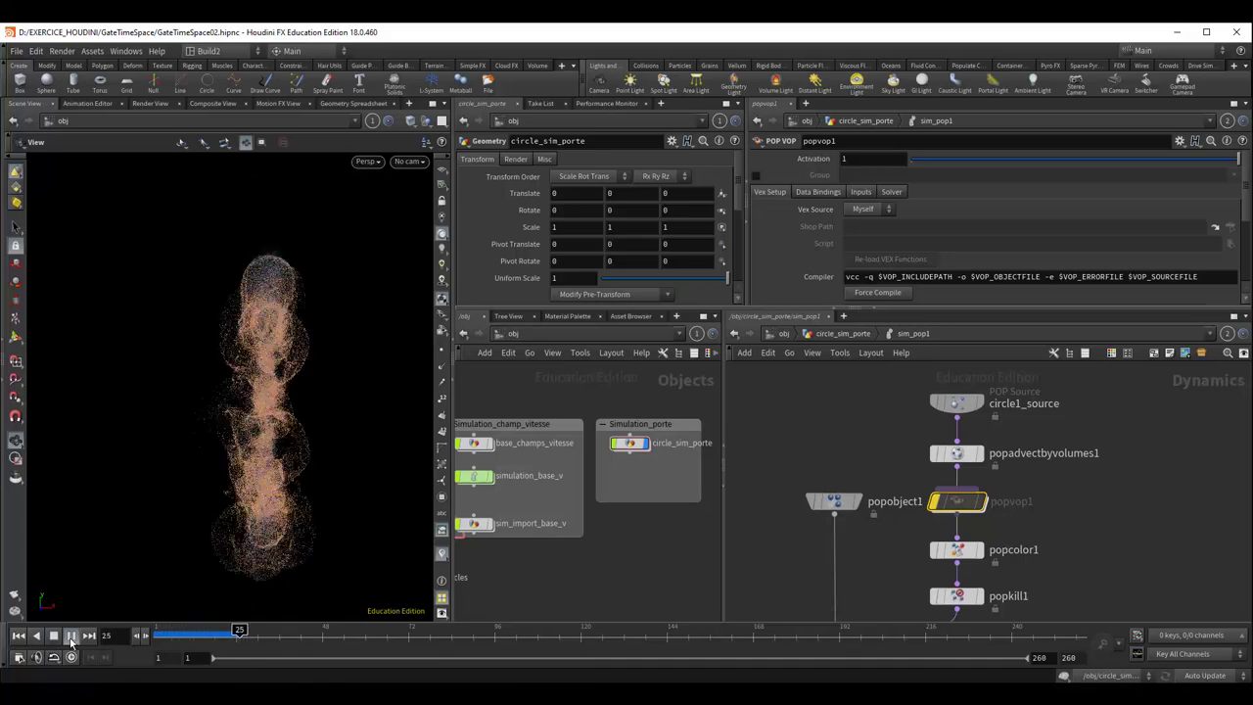
{"action": "left_click", "coordinate": [71, 638]}
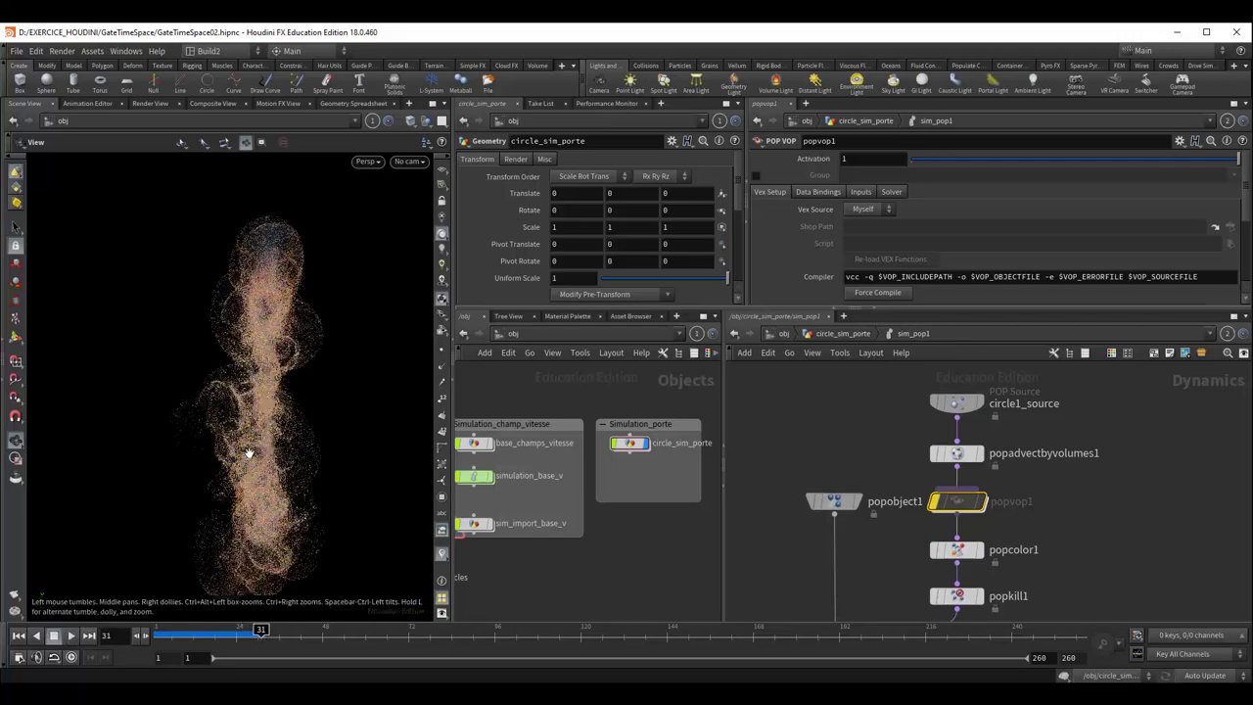
{"action": "left_click_drag", "start_coordinate": [248, 447], "coordinate": [357, 445]}
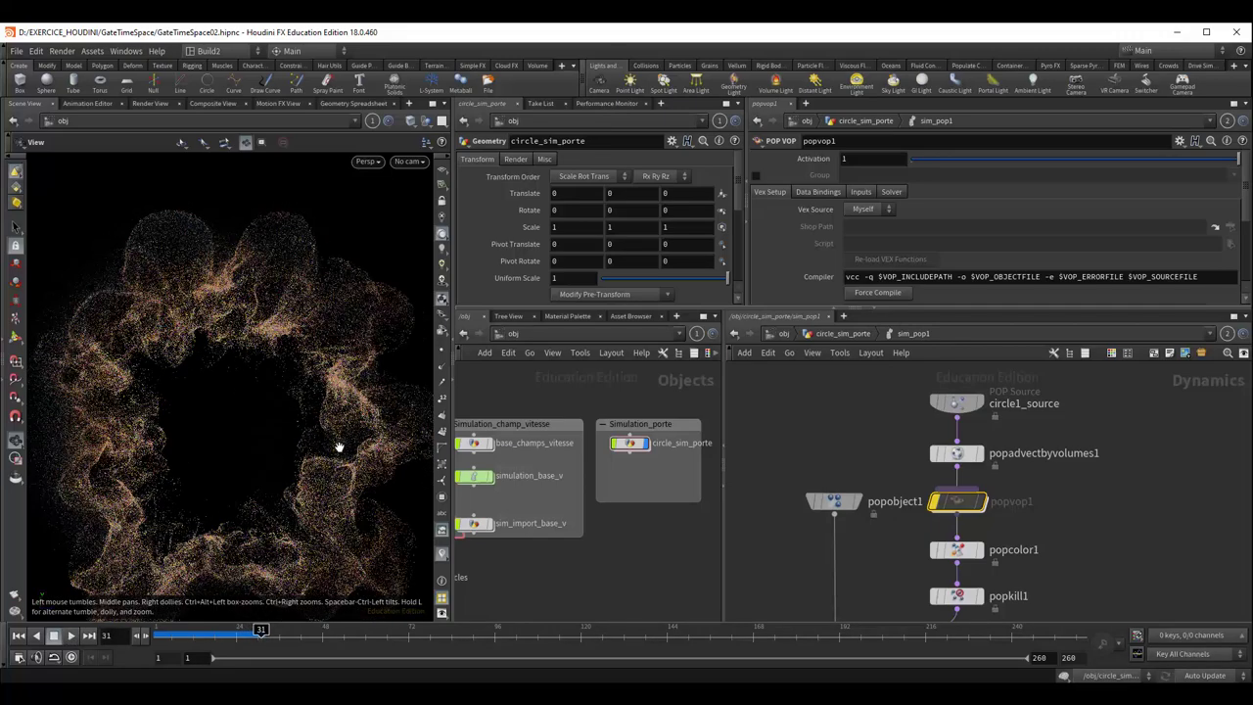
{"action": "mouse_move", "coordinate": [282, 455]}
{"action": "left_mouse_down"}
{"action": "mouse_move", "coordinate": [238, 450]}
{"action": "mouse_move", "coordinate": [262, 504]}
{"action": "left_mouse_up"}
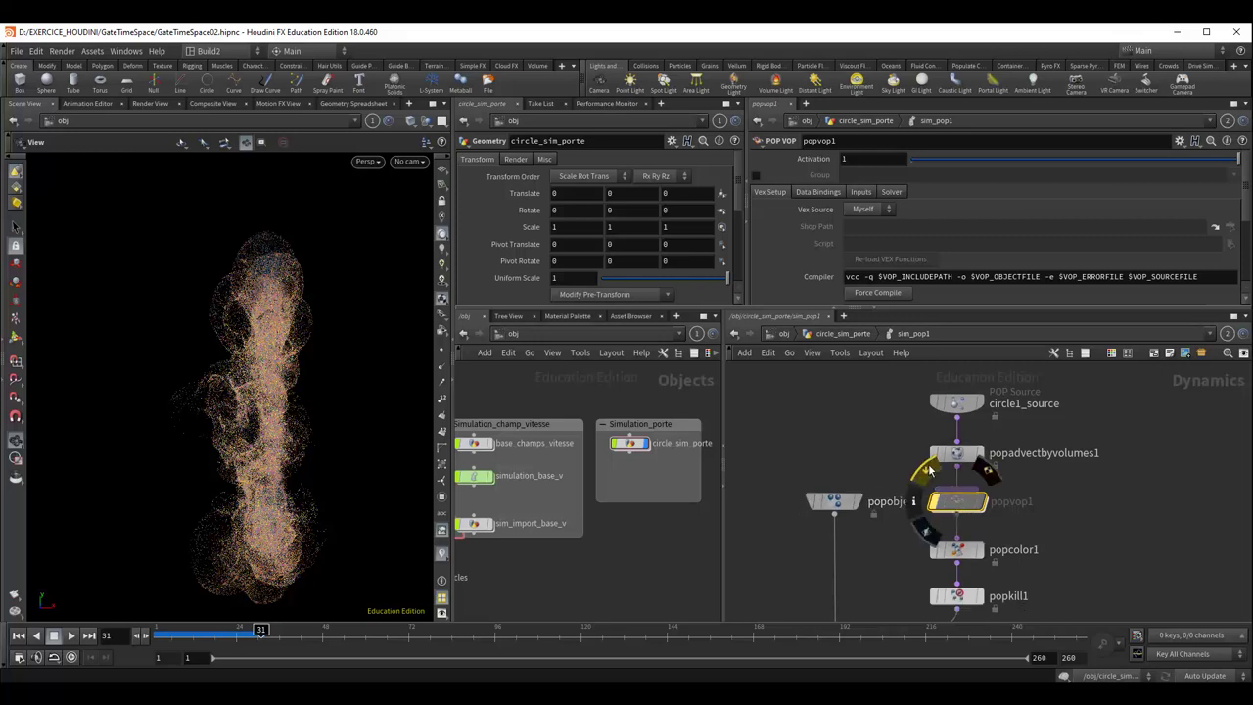
Un-bypass popvop1 and replay to see the wavy, petal-edged particle ring.
{"action": "left_click", "coordinate": [933, 501]}
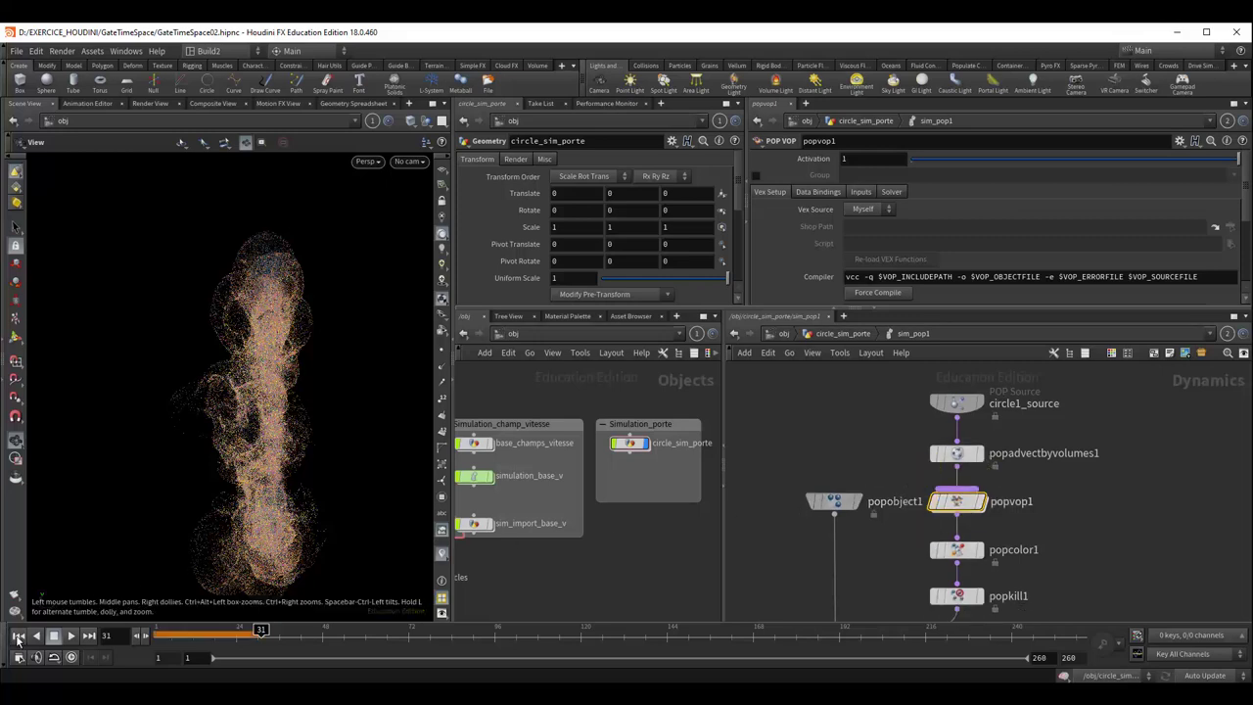
{"action": "left_click", "coordinate": [18, 636]}
{"action": "left_click", "coordinate": [72, 636]}
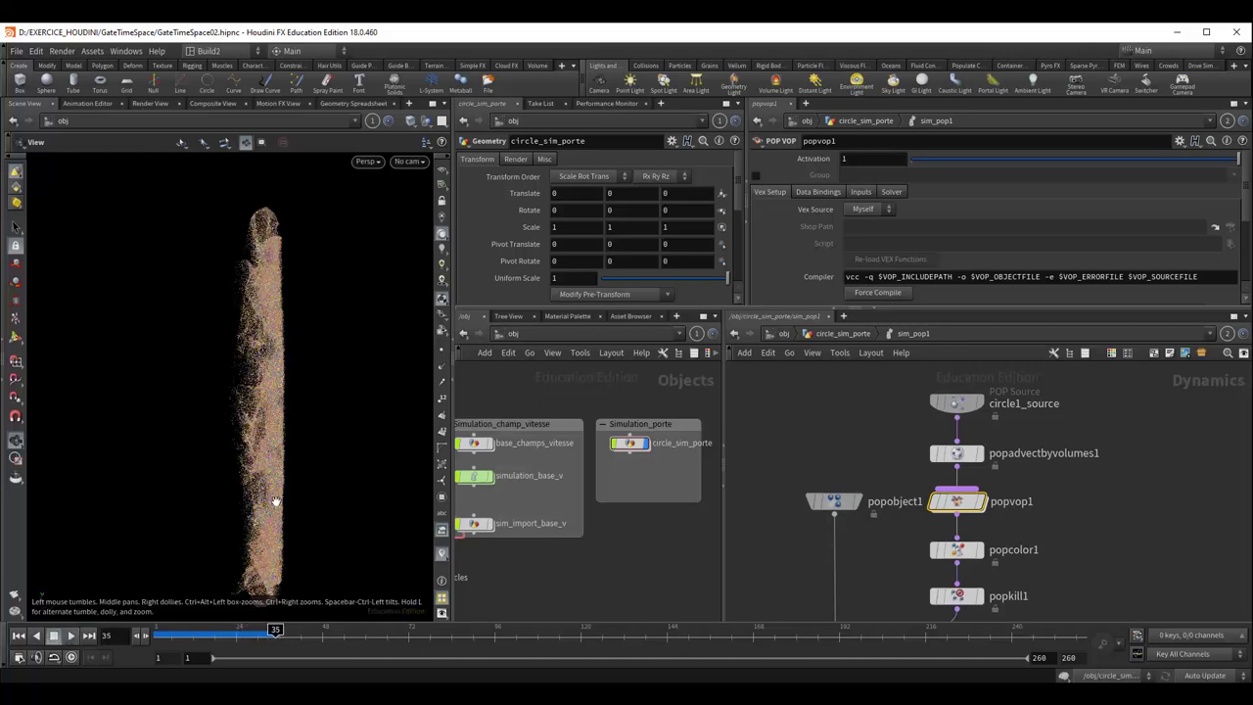
{"action": "left_click_drag", "start_coordinate": [275, 502], "coordinate": [309, 494]}
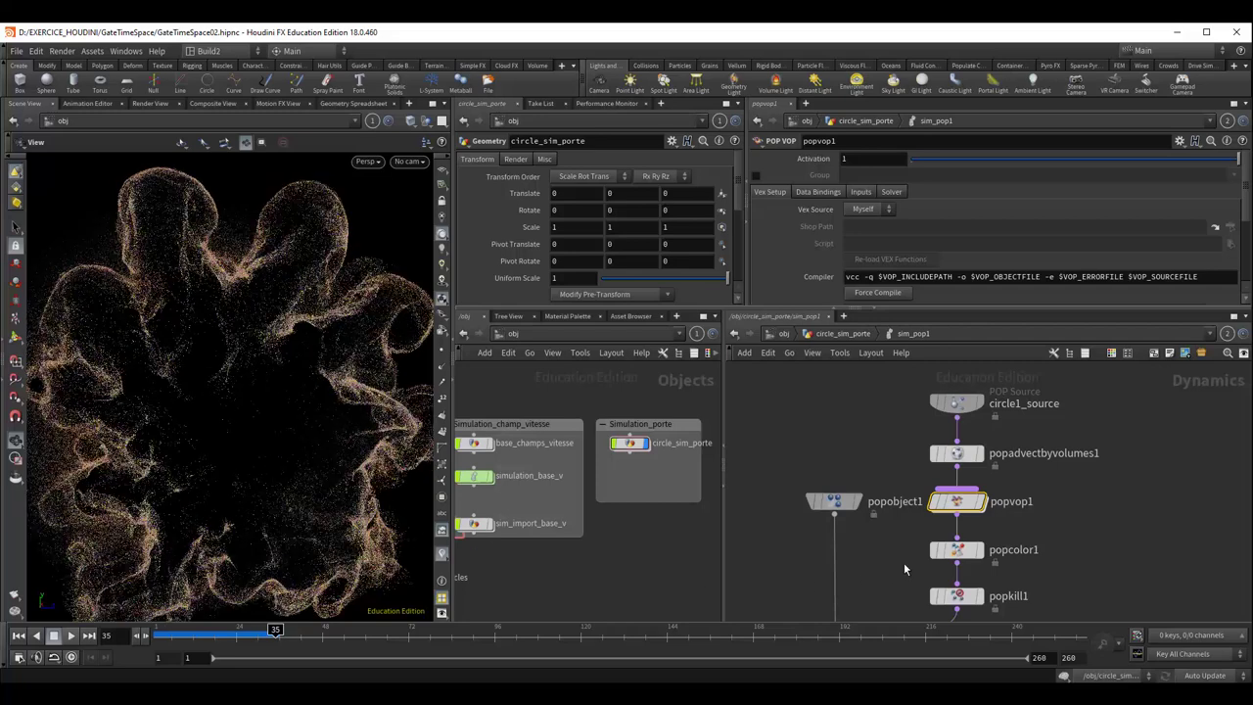
Maximize popvop1's VEX network, tidy its nodes, and connect vectofloat1 fval3 to floattovec1 fval3.
{"action": "double_click", "coordinate": [967, 509]}
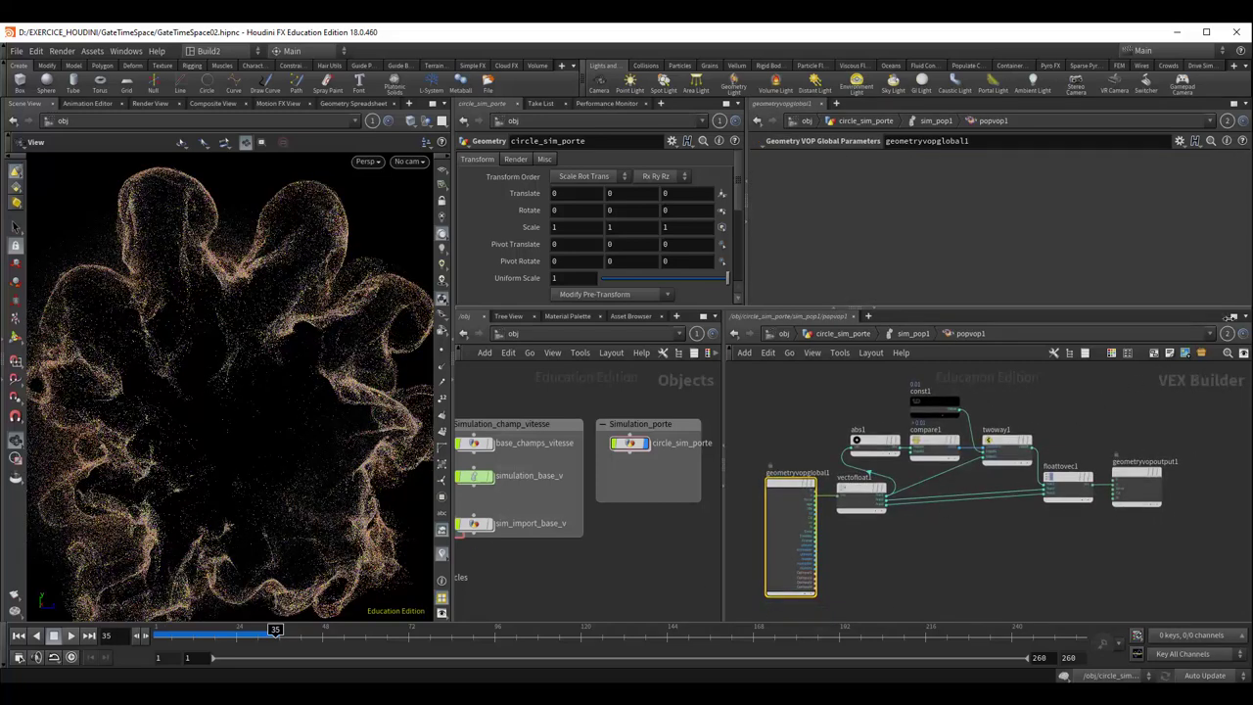
{"action": "key", "text": "ctrl+b"}
{"action": "key", "text": "p"}
{"action": "scroll", "coordinate": [631, 477], "scroll_direction": "up", "scroll_amount": 4}
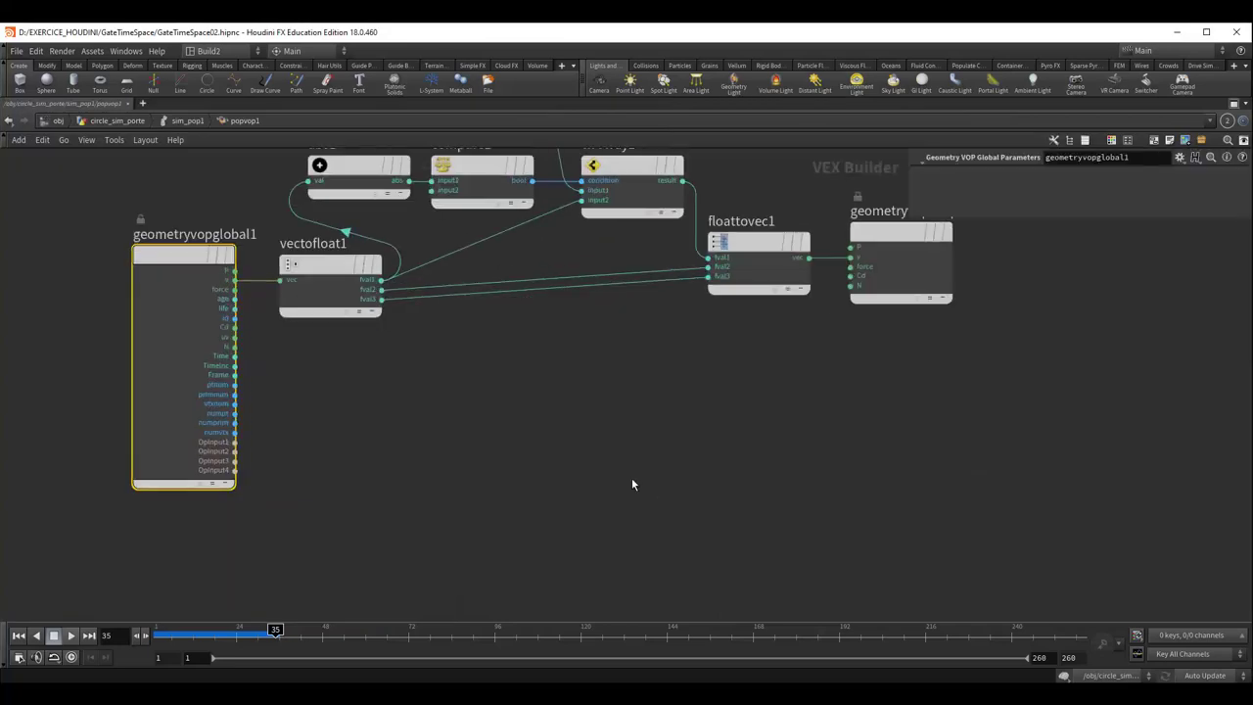
{"action": "left_click_drag", "start_coordinate": [294, 431], "coordinate": [223, 375]}
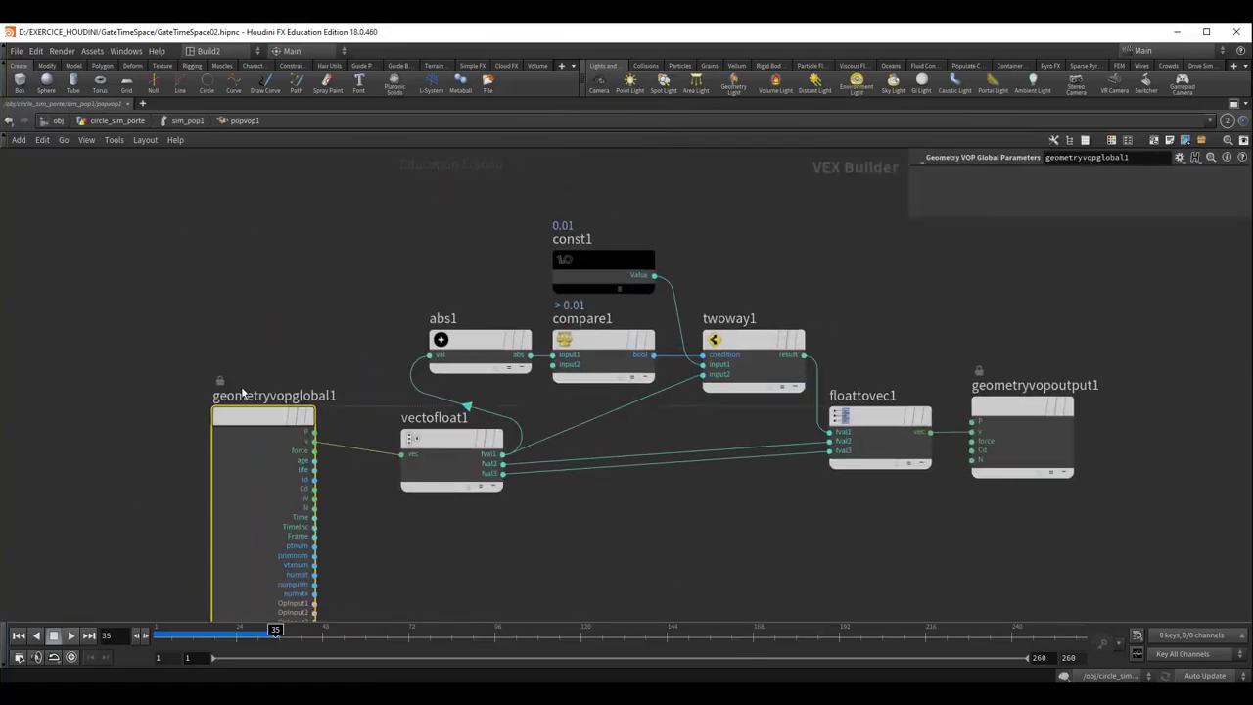
{"action": "left_click_drag", "start_coordinate": [409, 437], "coordinate": [347, 435]}
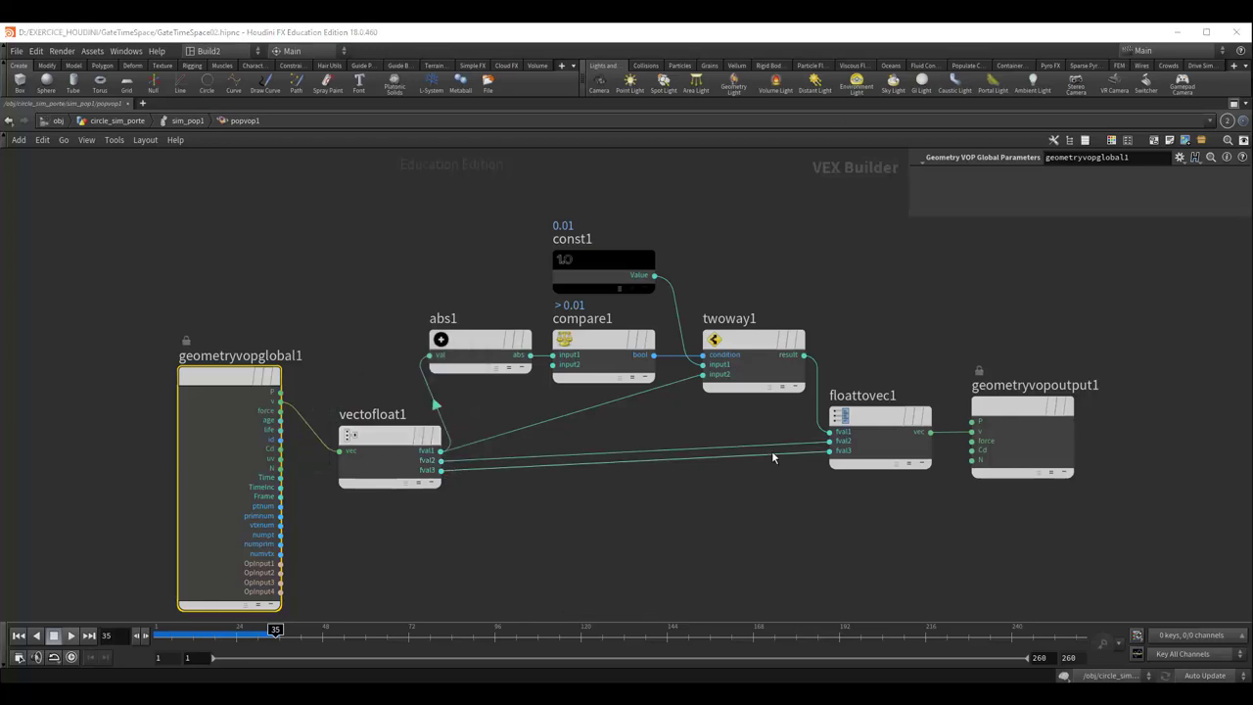
{"action": "left_click_drag", "start_coordinate": [924, 429], "coordinate": [934, 429]}
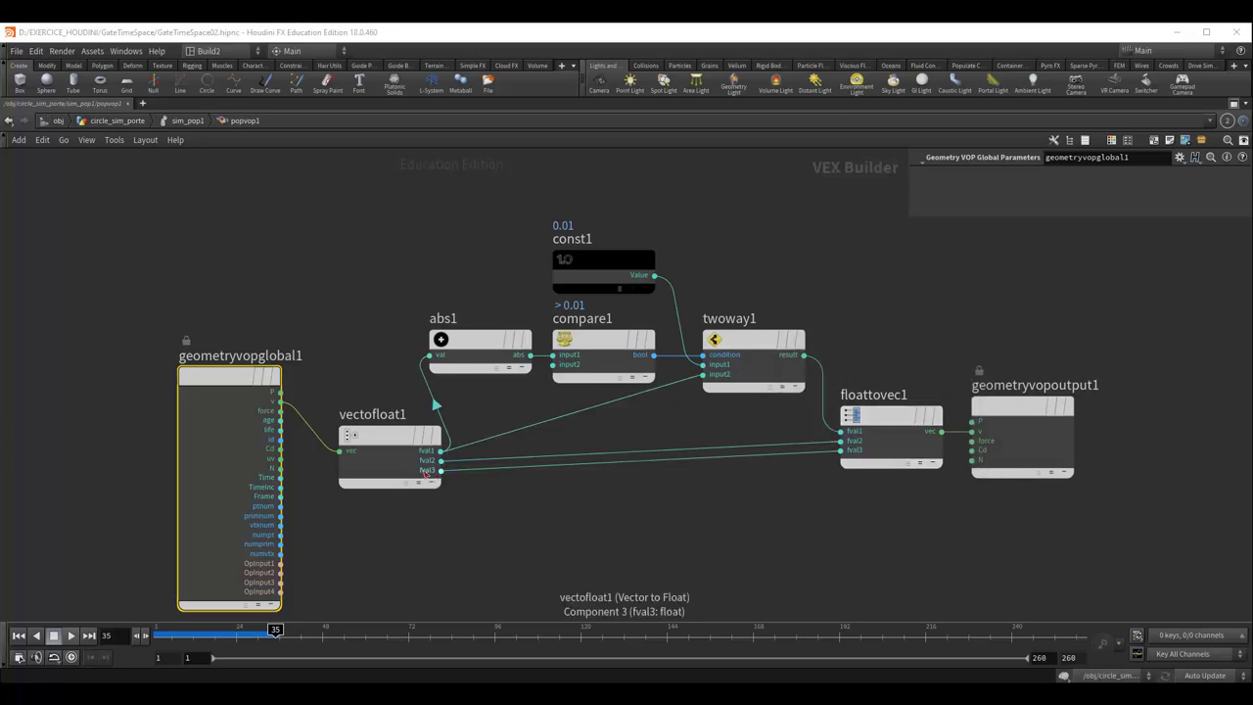
{"action": "left_click_drag", "start_coordinate": [441, 470], "coordinate": [841, 451]}
{"action": "mouse_move", "coordinate": [471, 339]}
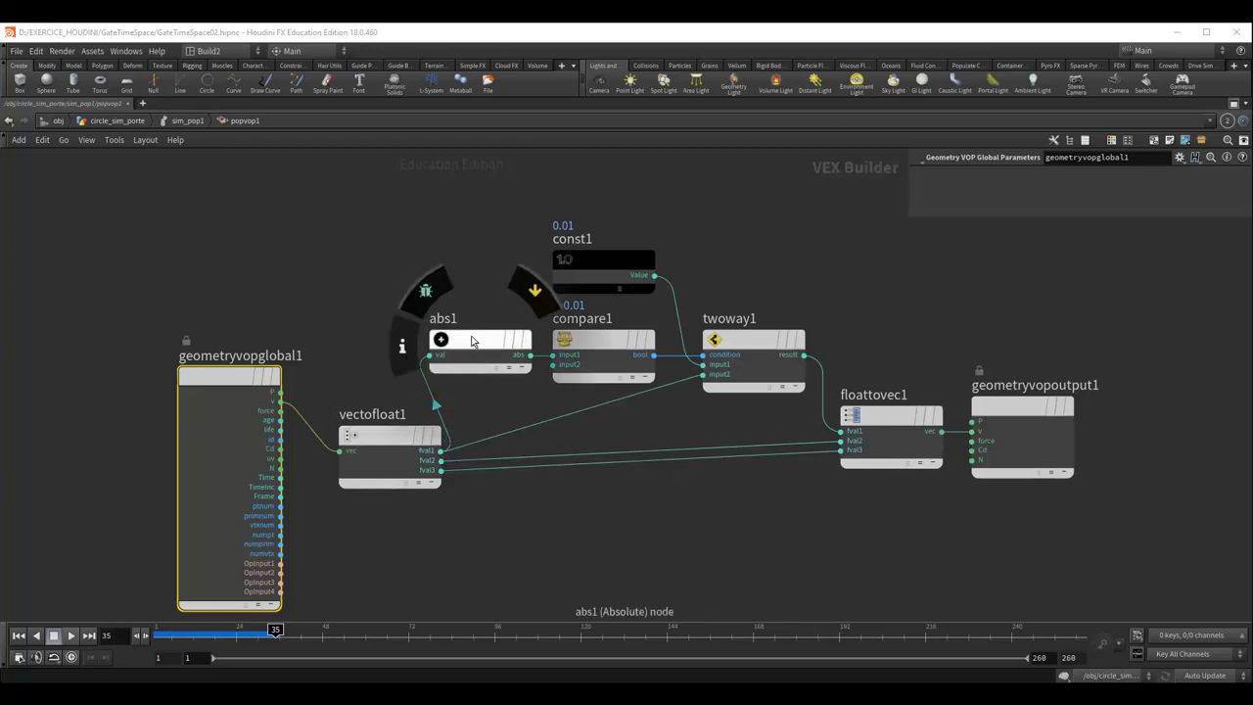
Review compare1, twoway1 and const1 (0.01), aligning const1 directly above compare1.
{"action": "left_click_drag", "start_coordinate": [471, 339], "coordinate": [445, 341]}
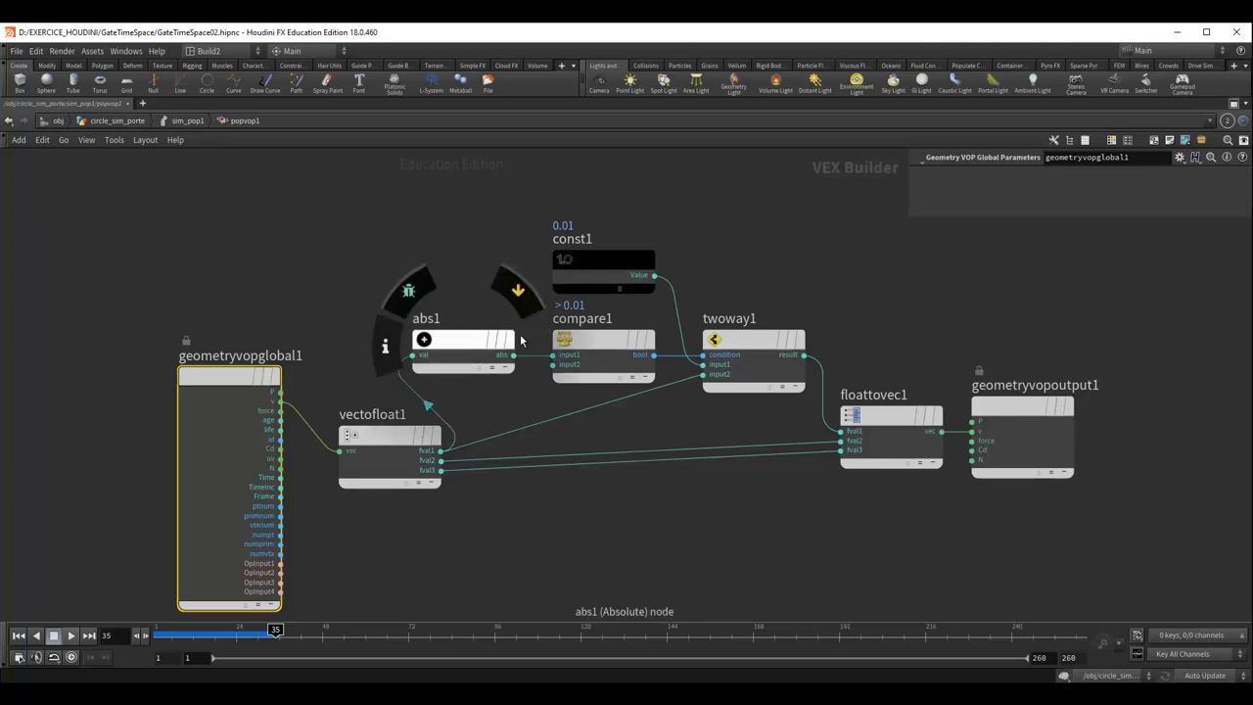
{"action": "left_click", "coordinate": [597, 345]}
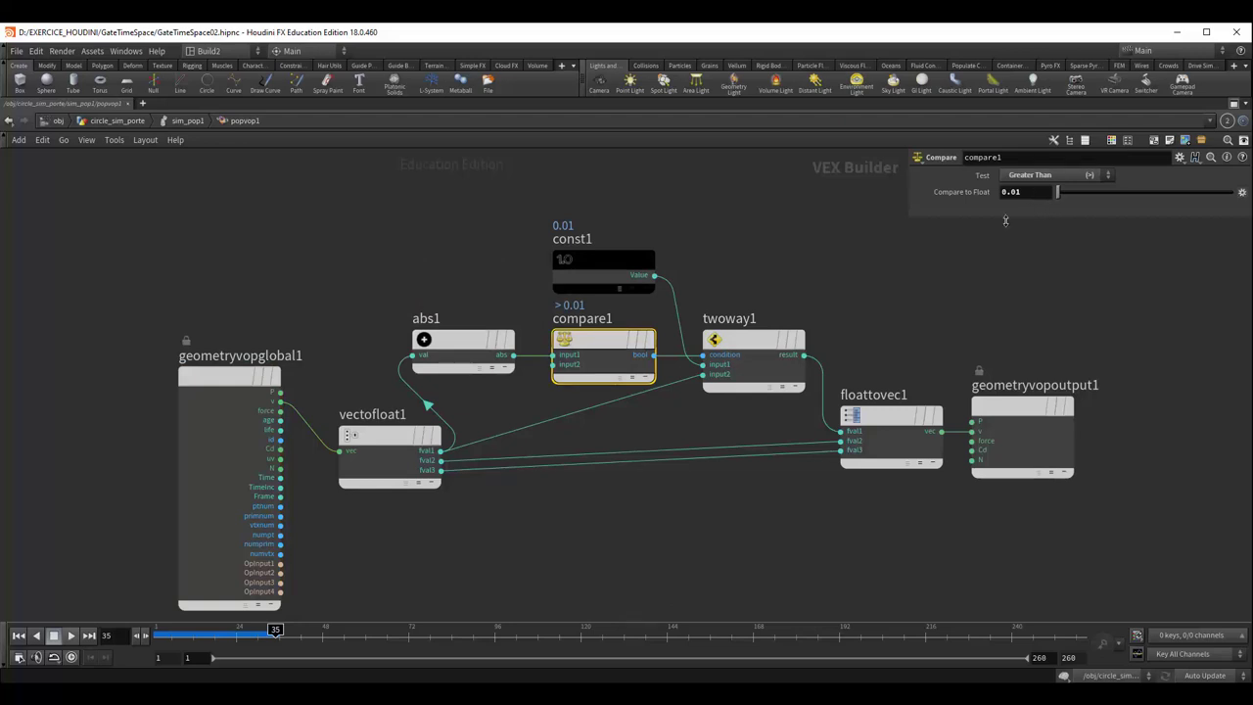
{"action": "left_click", "coordinate": [758, 339]}
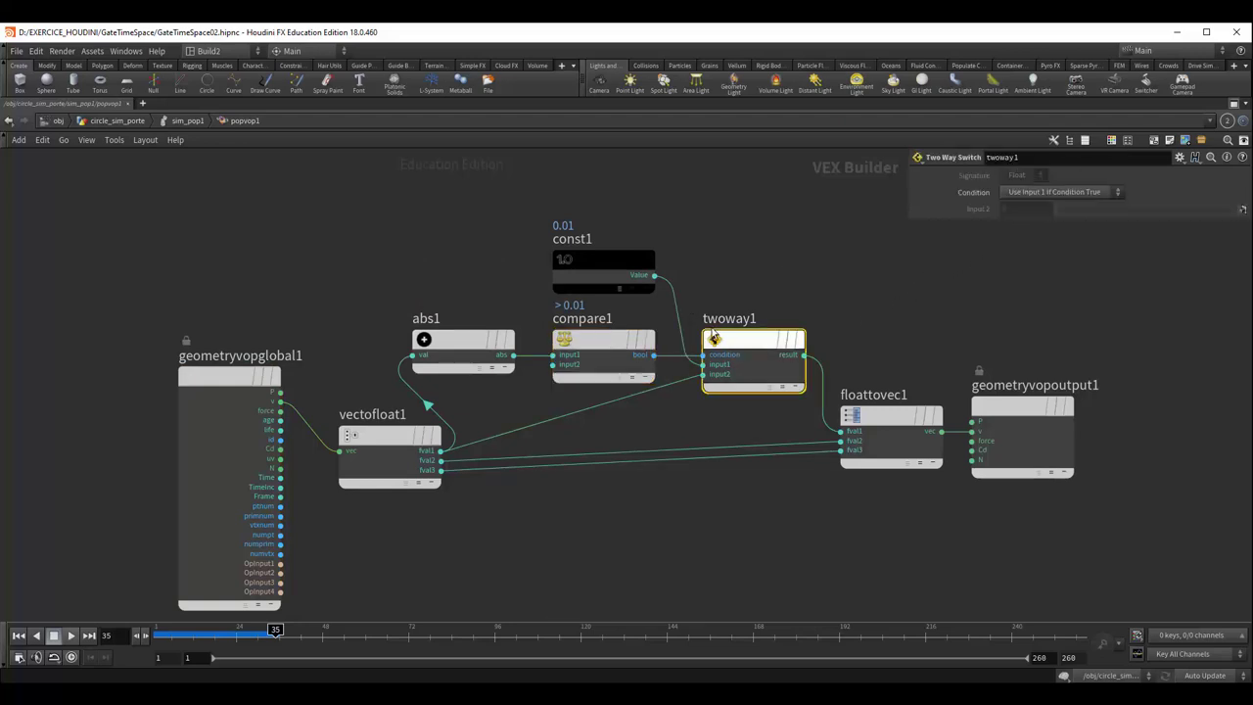
{"action": "left_click", "coordinate": [587, 264]}
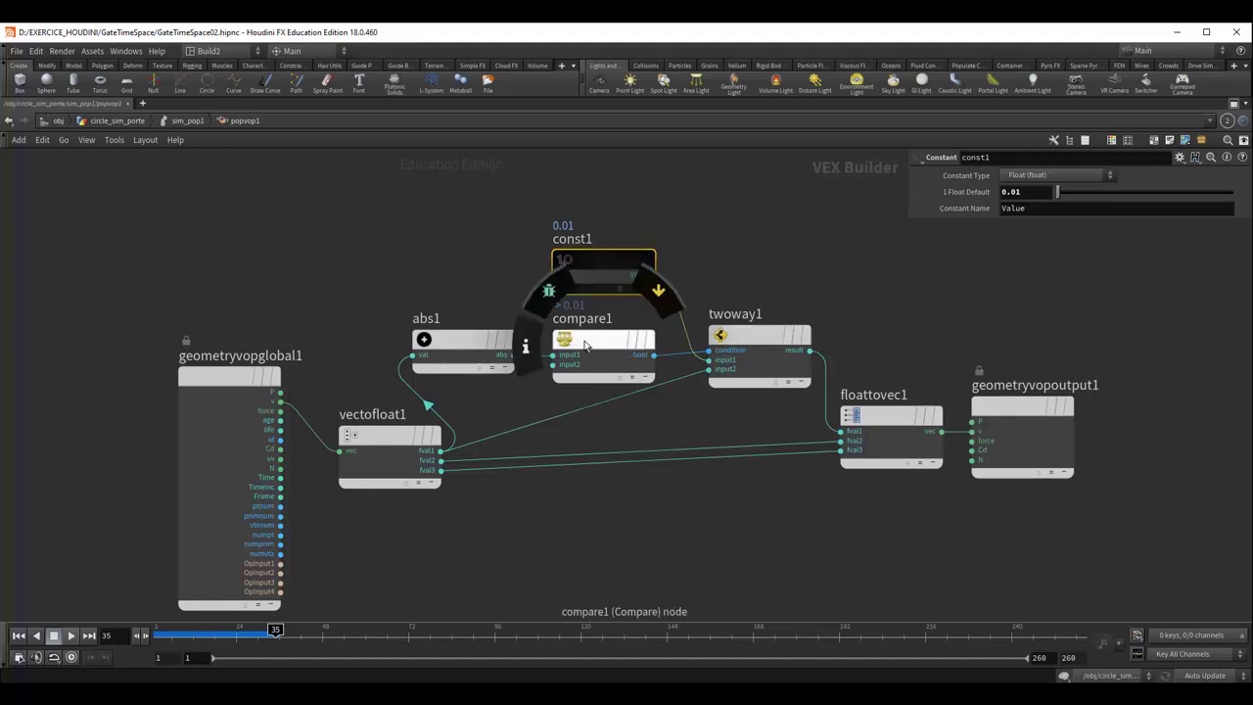
{"action": "left_click_drag", "start_coordinate": [599, 352], "coordinate": [599, 347]}
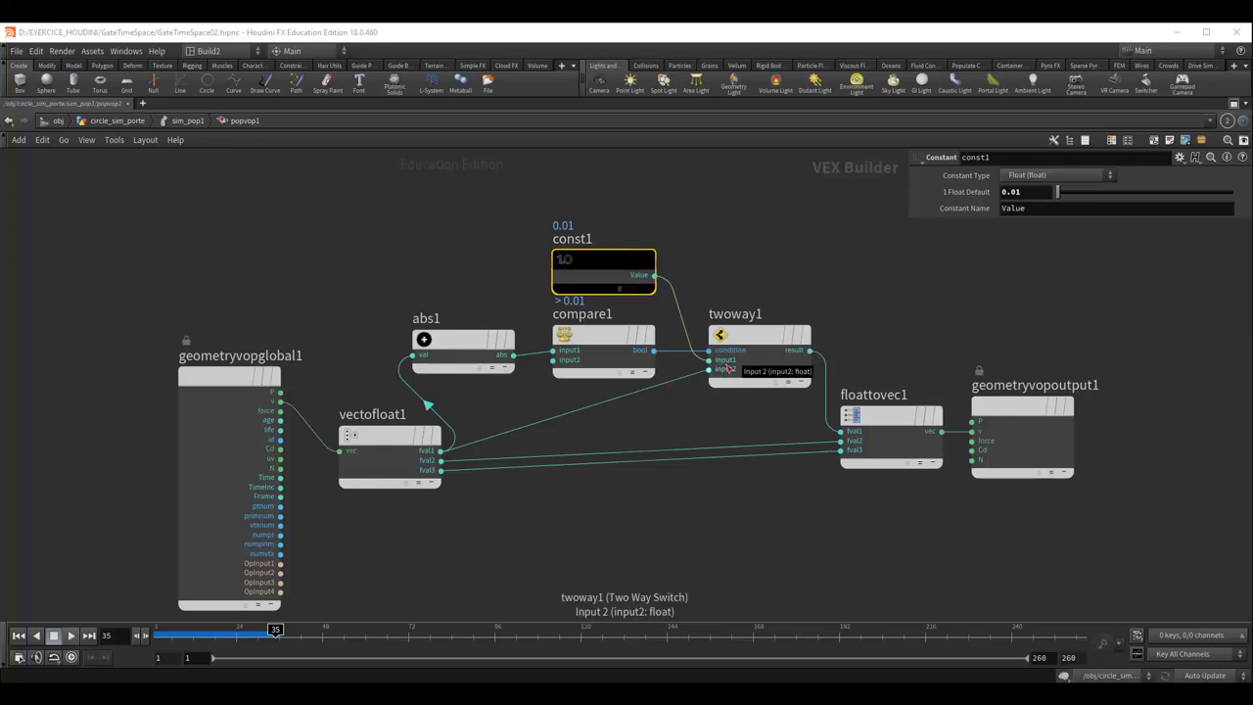
{"action": "mouse_move", "coordinate": [603, 266]}
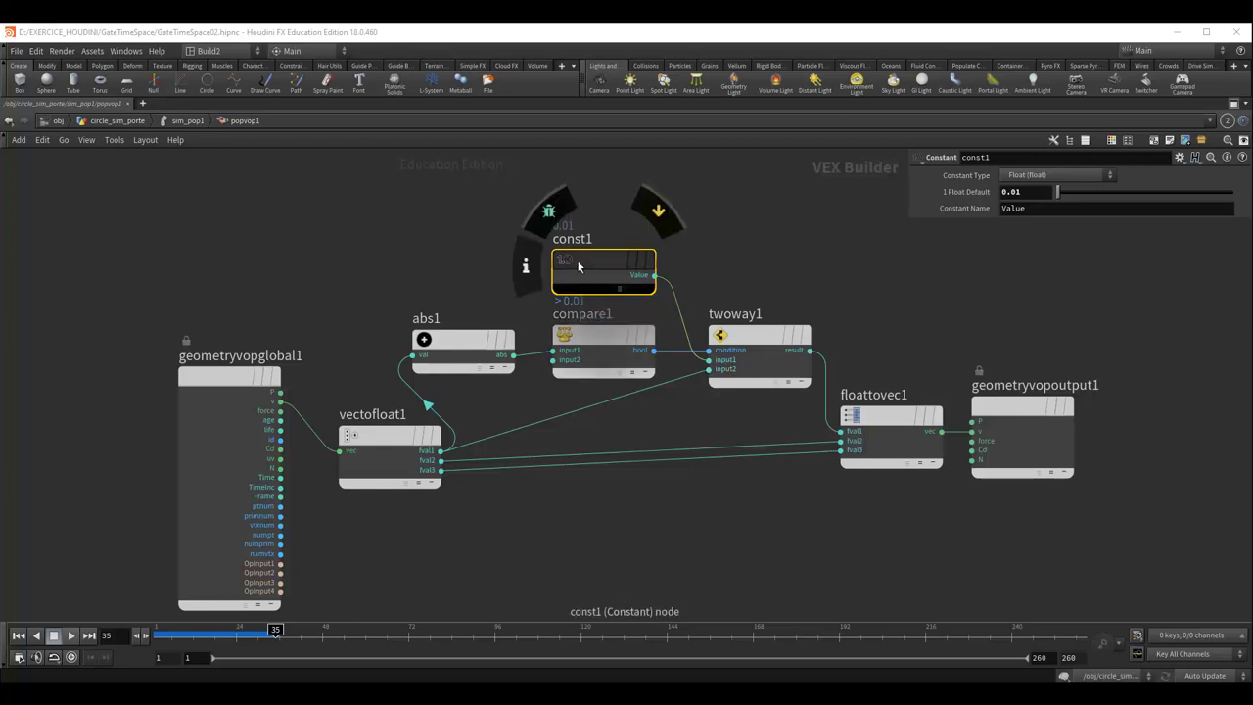
{"action": "mouse_move", "coordinate": [577, 266]}
{"action": "left_mouse_down"}
{"action": "mouse_move", "coordinate": [606, 250]}
{"action": "mouse_move", "coordinate": [578, 248]}
{"action": "left_mouse_up"}
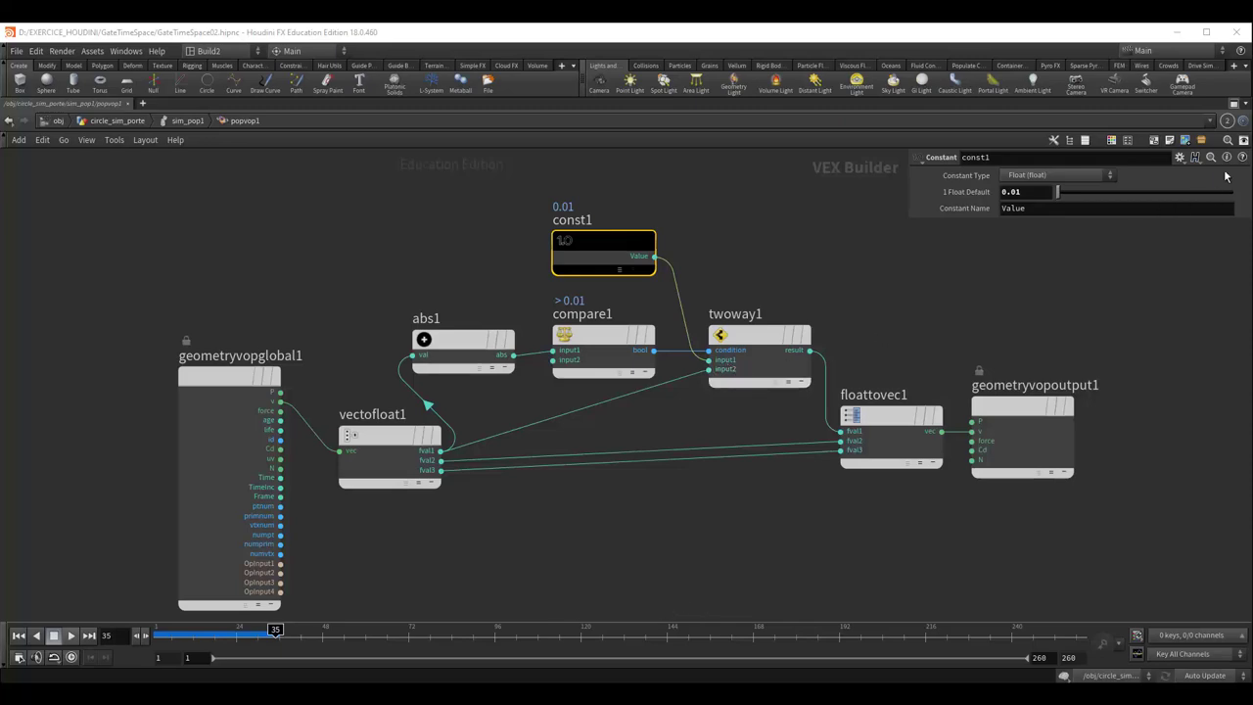
Restore the multi-pane layout and orbit the particle column to view it side-on.
{"action": "left_click", "coordinate": [1234, 102]}
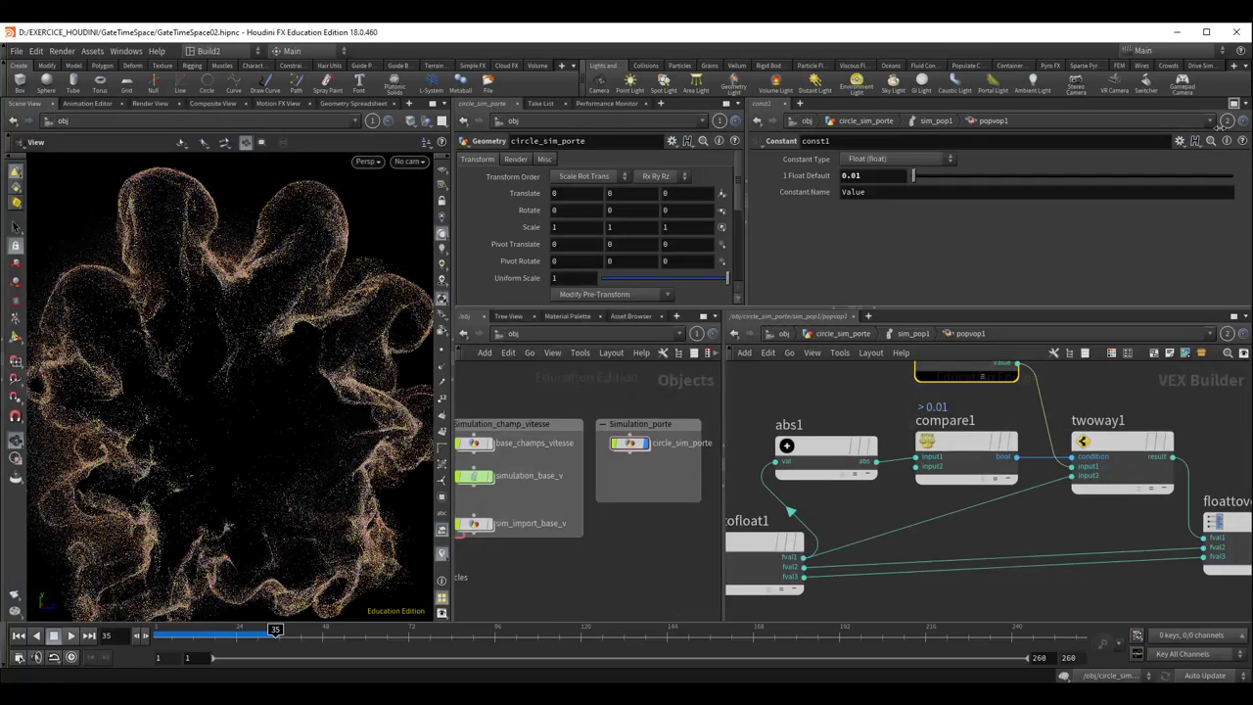
{"action": "mouse_move", "coordinate": [345, 444]}
{"action": "left_mouse_down"}
{"action": "mouse_move", "coordinate": [239, 453]}
{"action": "mouse_move", "coordinate": [270, 323]}
{"action": "left_mouse_up"}
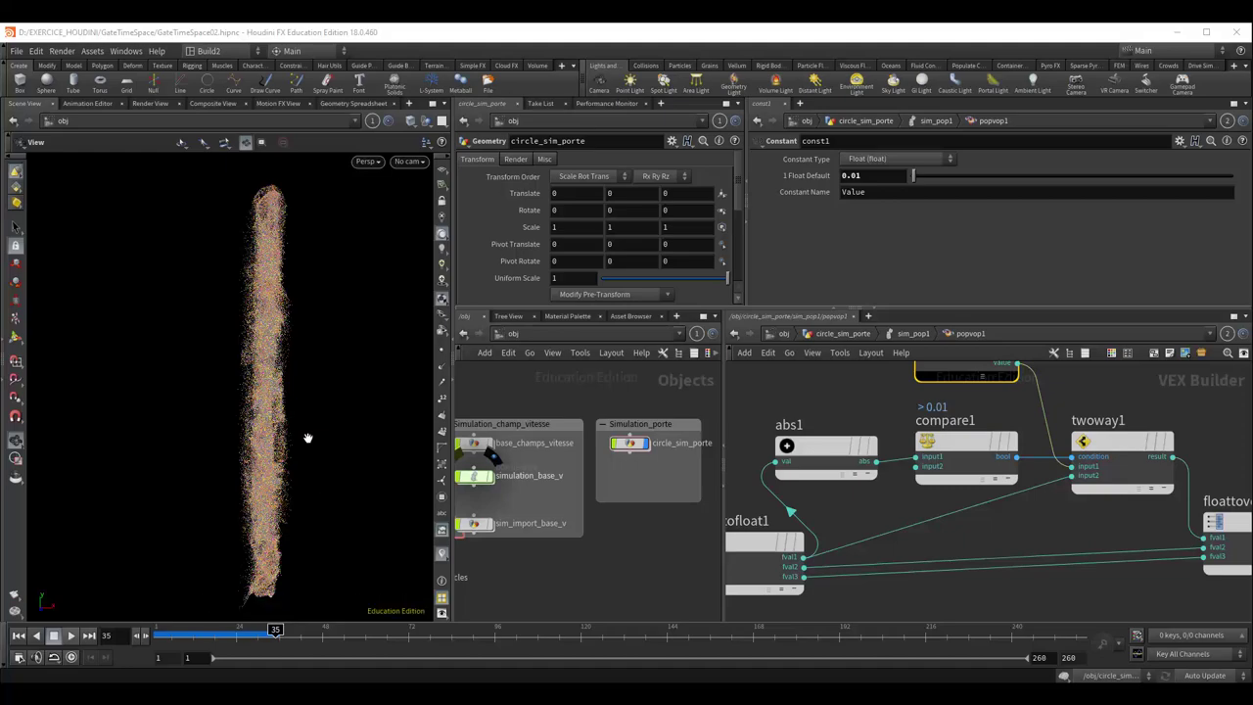
{"action": "left_click_drag", "start_coordinate": [307, 438], "coordinate": [316, 433]}
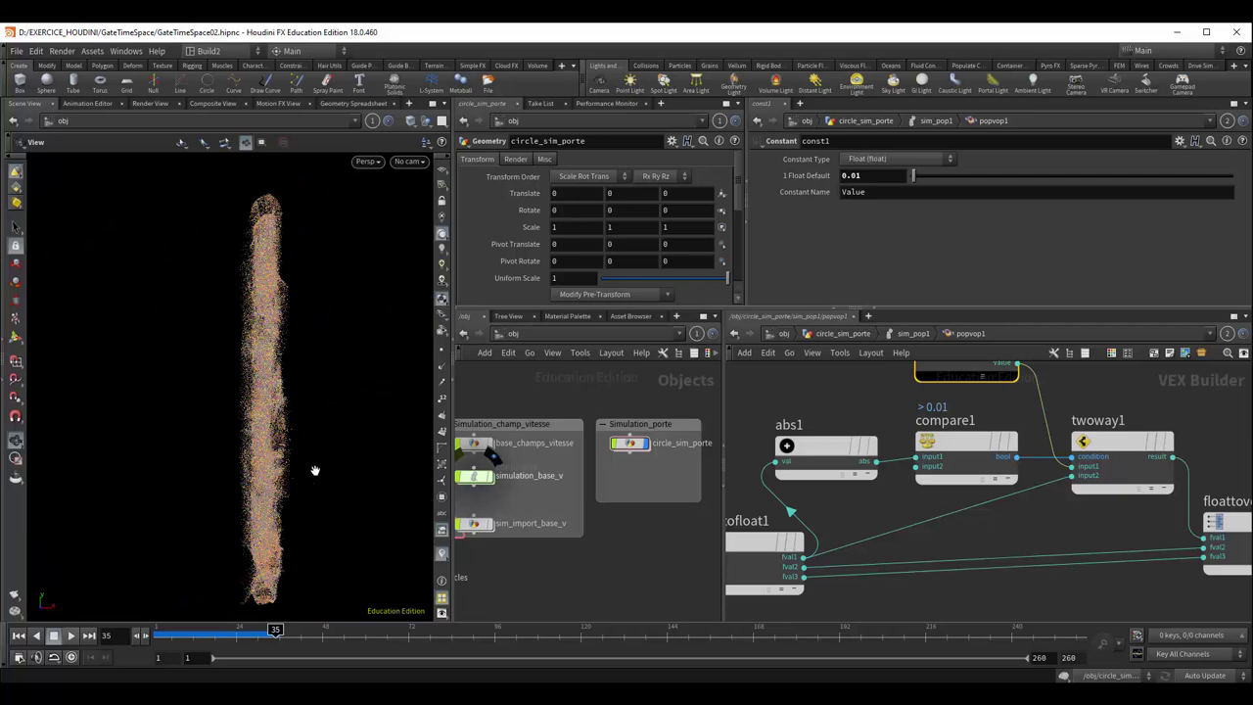
{"action": "middle_click_drag", "start_coordinate": [863, 508], "coordinate": [904, 448]}
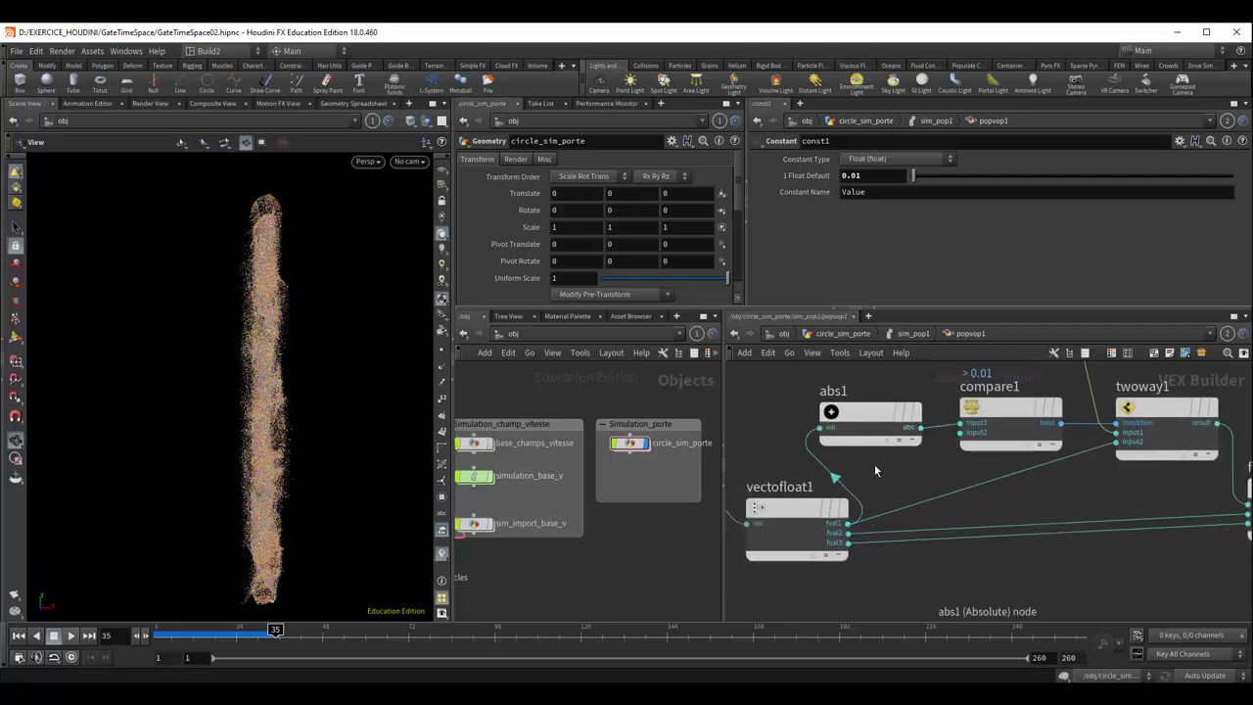
{"action": "left_click", "coordinate": [909, 333]}
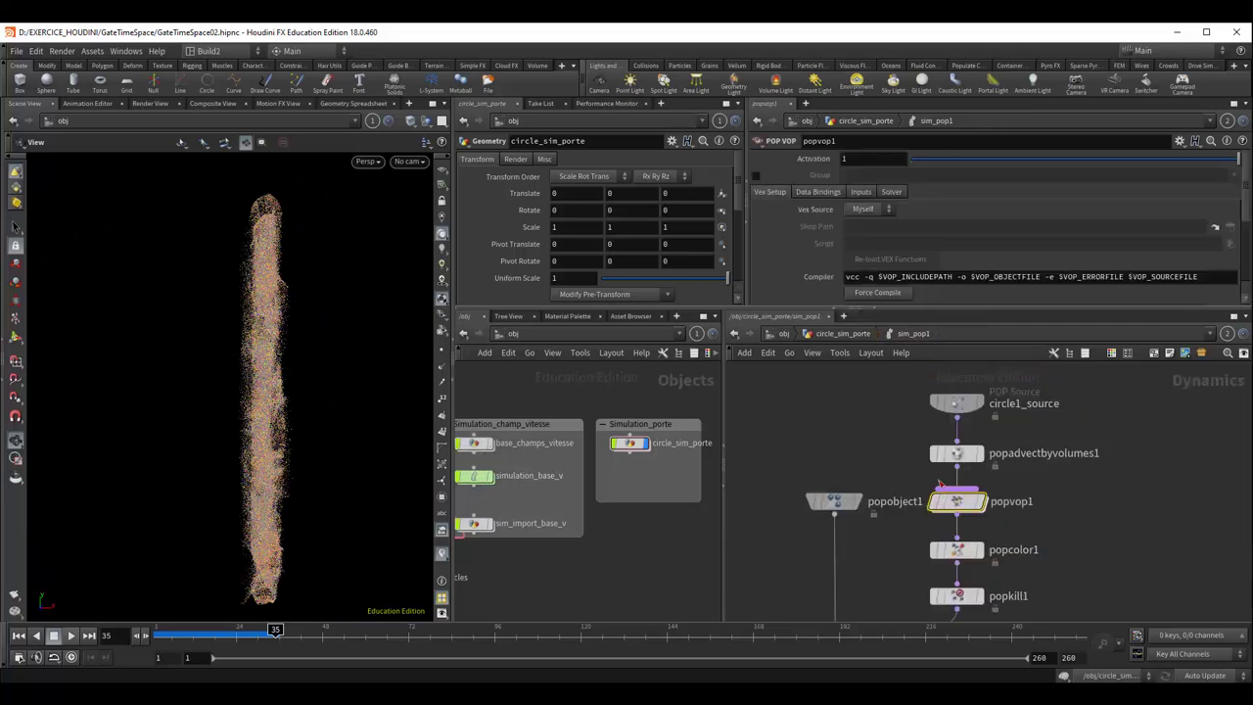
{"action": "middle_click_drag", "start_coordinate": [1062, 550], "coordinate": [1045, 480]}
{"action": "left_click", "coordinate": [932, 479]}
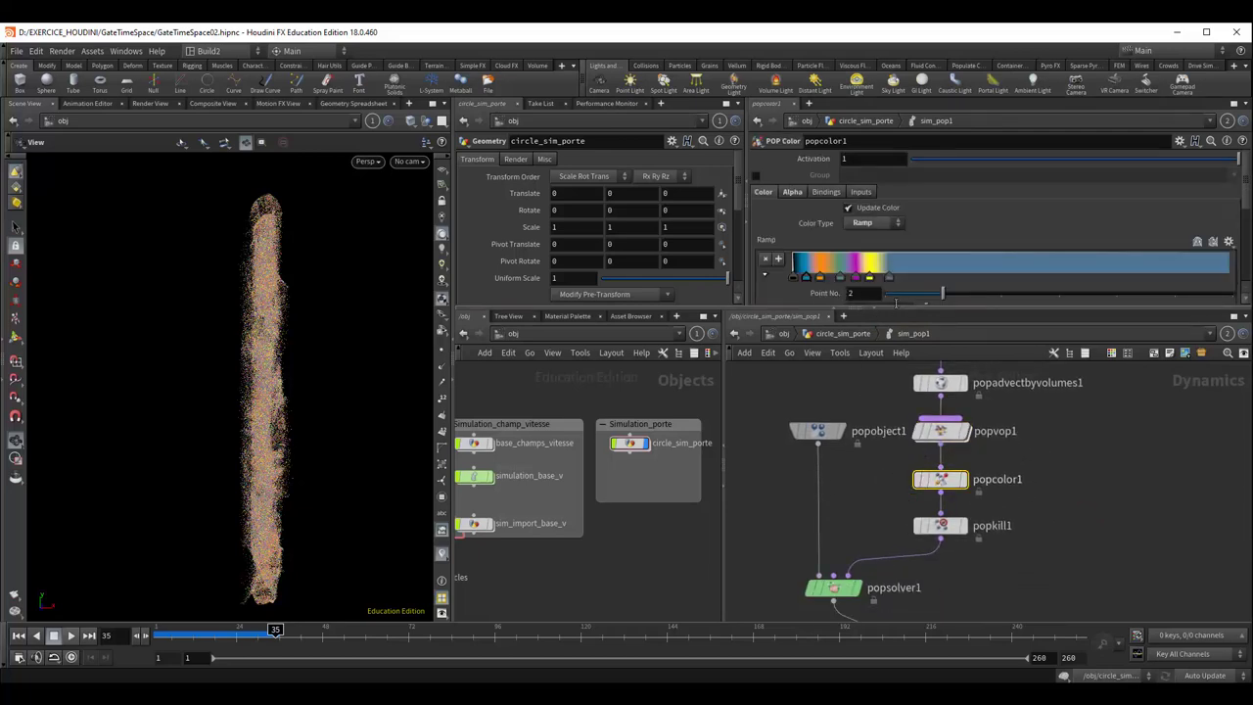
{"action": "left_click_drag", "start_coordinate": [895, 310], "coordinate": [886, 386]}
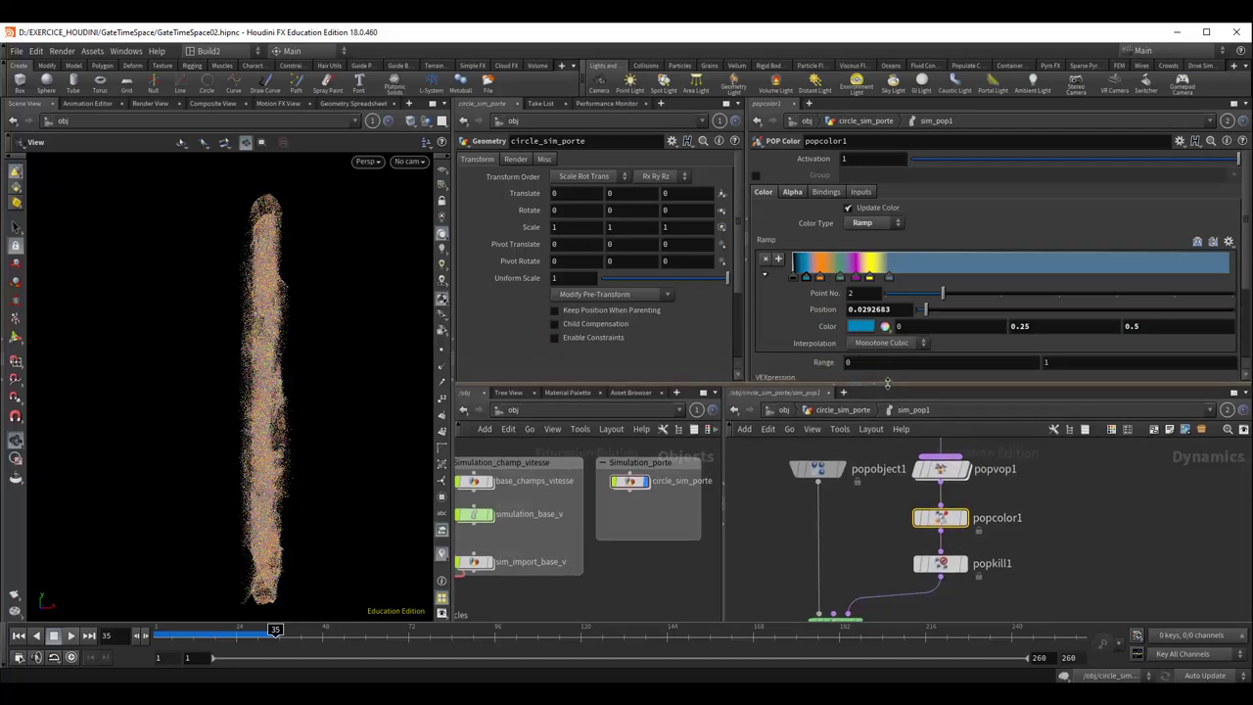
{"action": "left_click", "coordinate": [791, 192]}
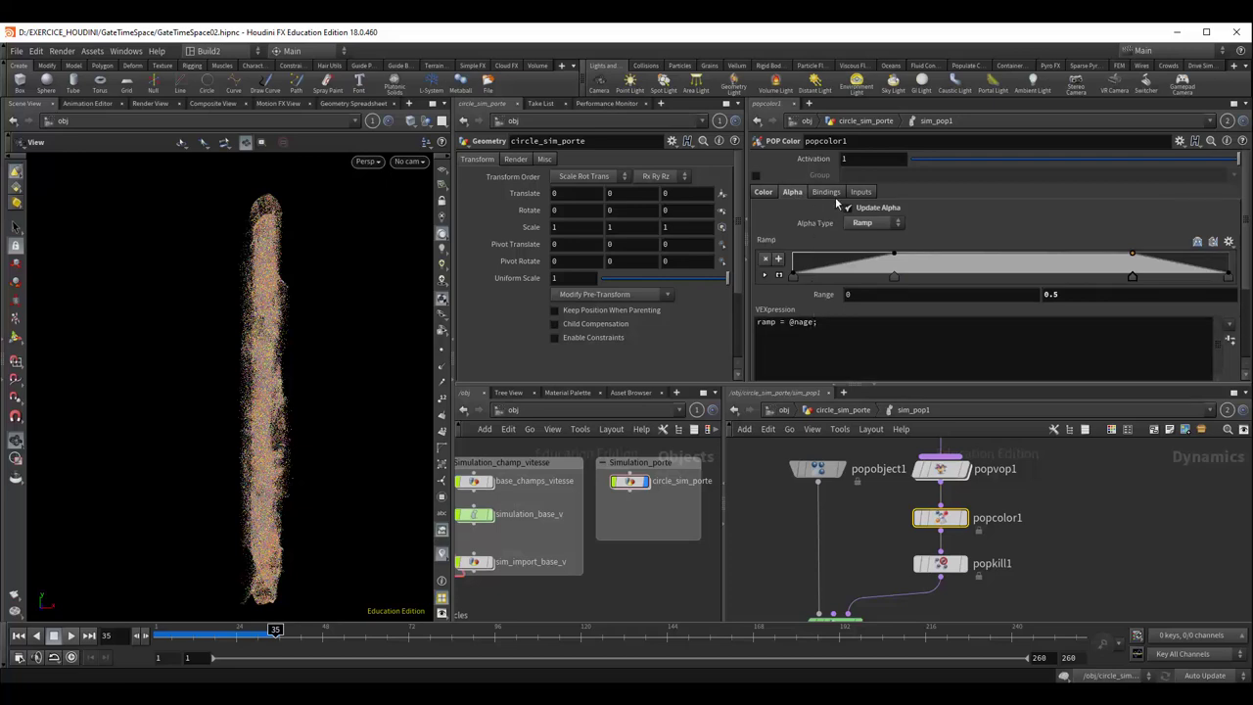
{"action": "left_click", "coordinate": [940, 564]}
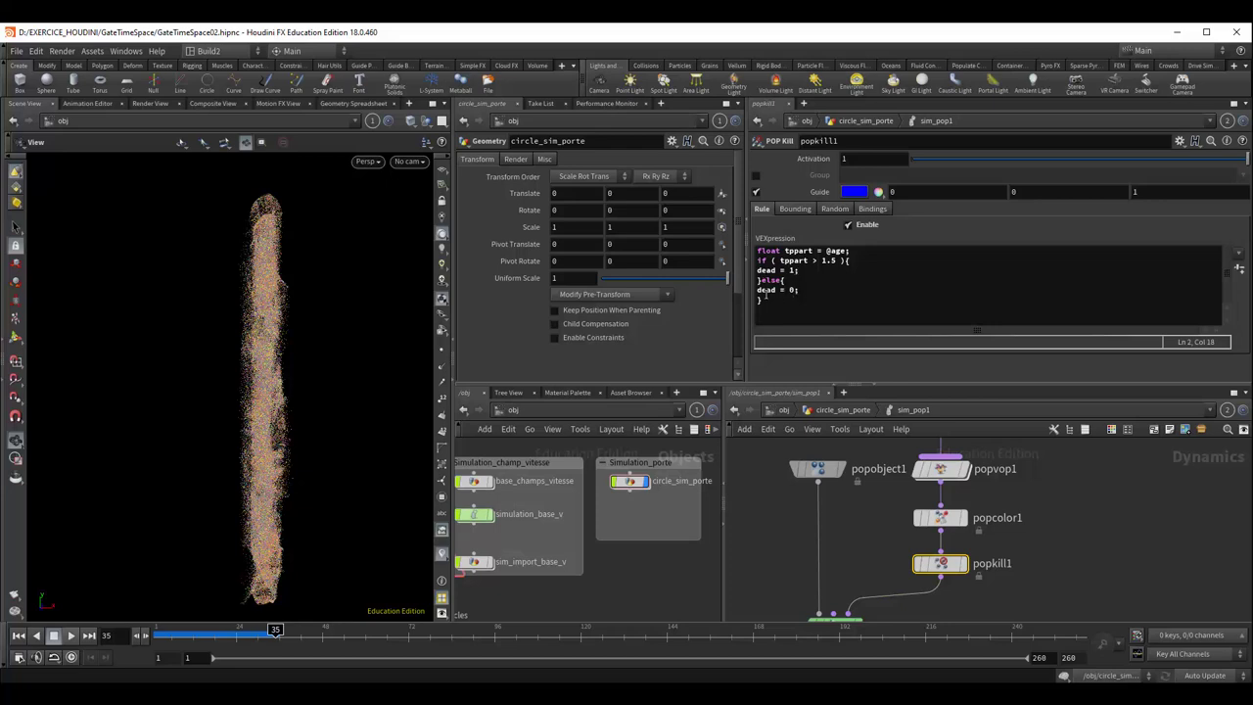
{"action": "left_click", "coordinate": [19, 635]}
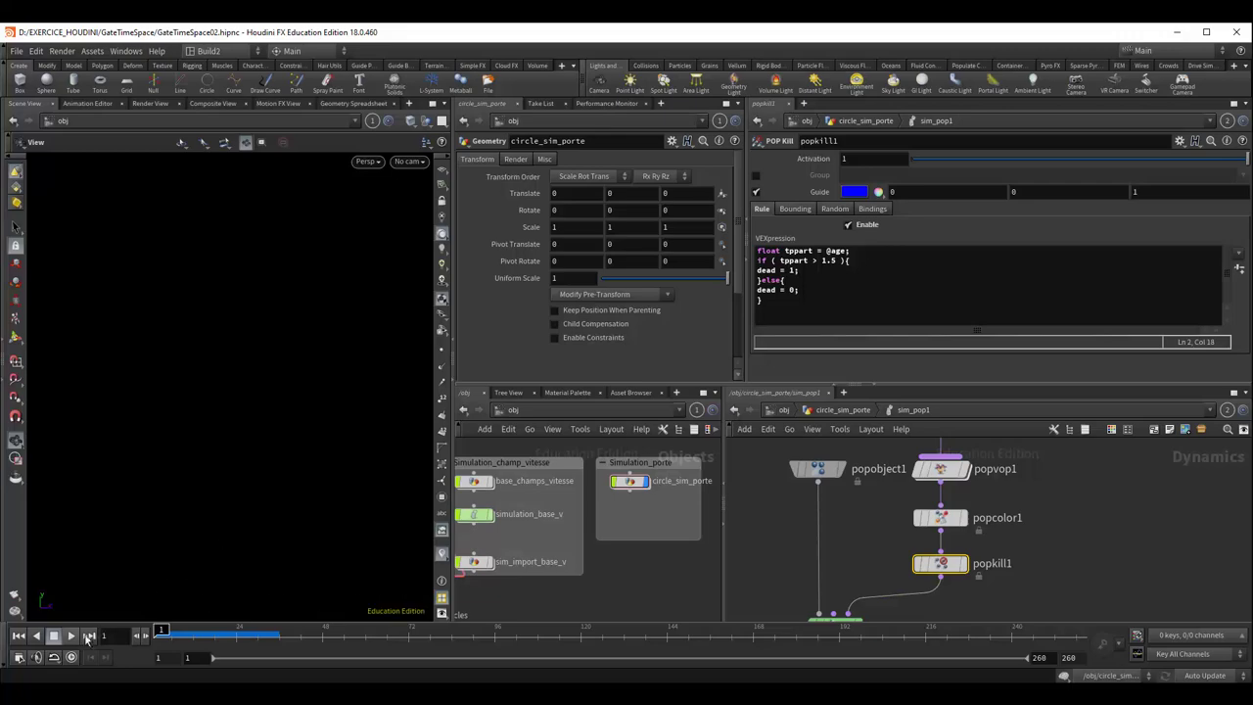
Play the simulation to frame 75, view the ring at an angle, then play the MPlay flipbook.
{"action": "left_click", "coordinate": [71, 635]}
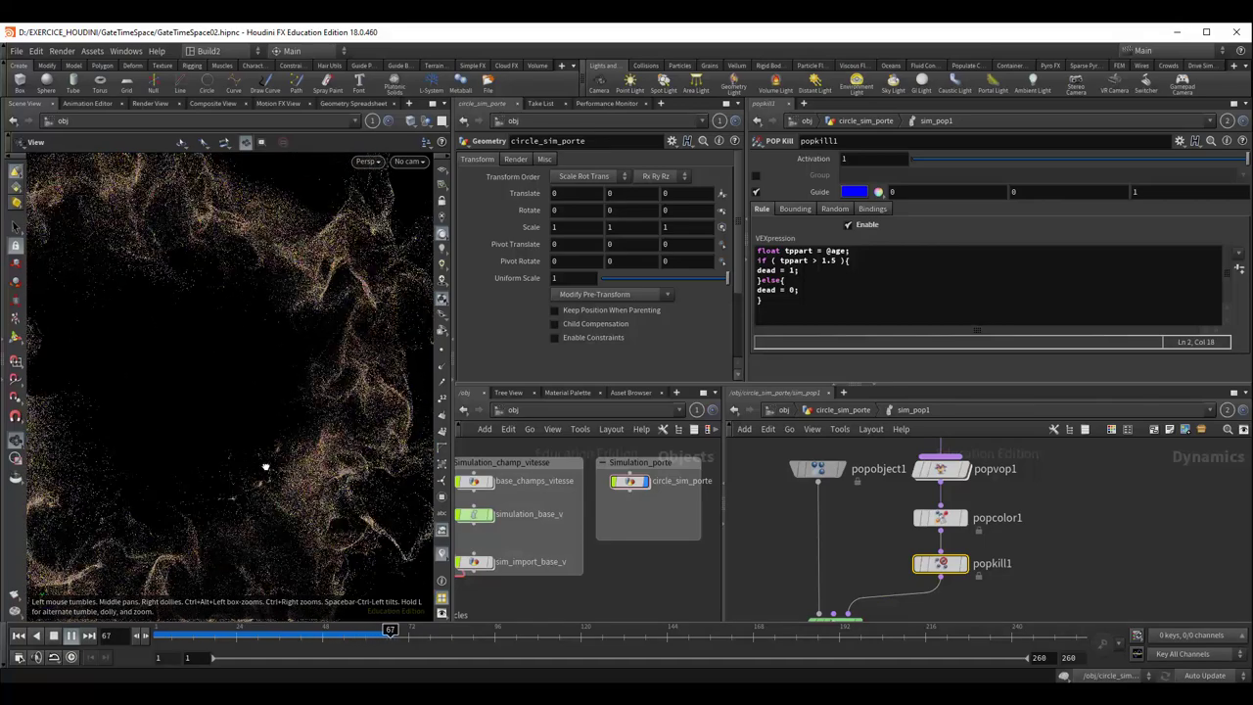
{"action": "left_click", "coordinate": [71, 637]}
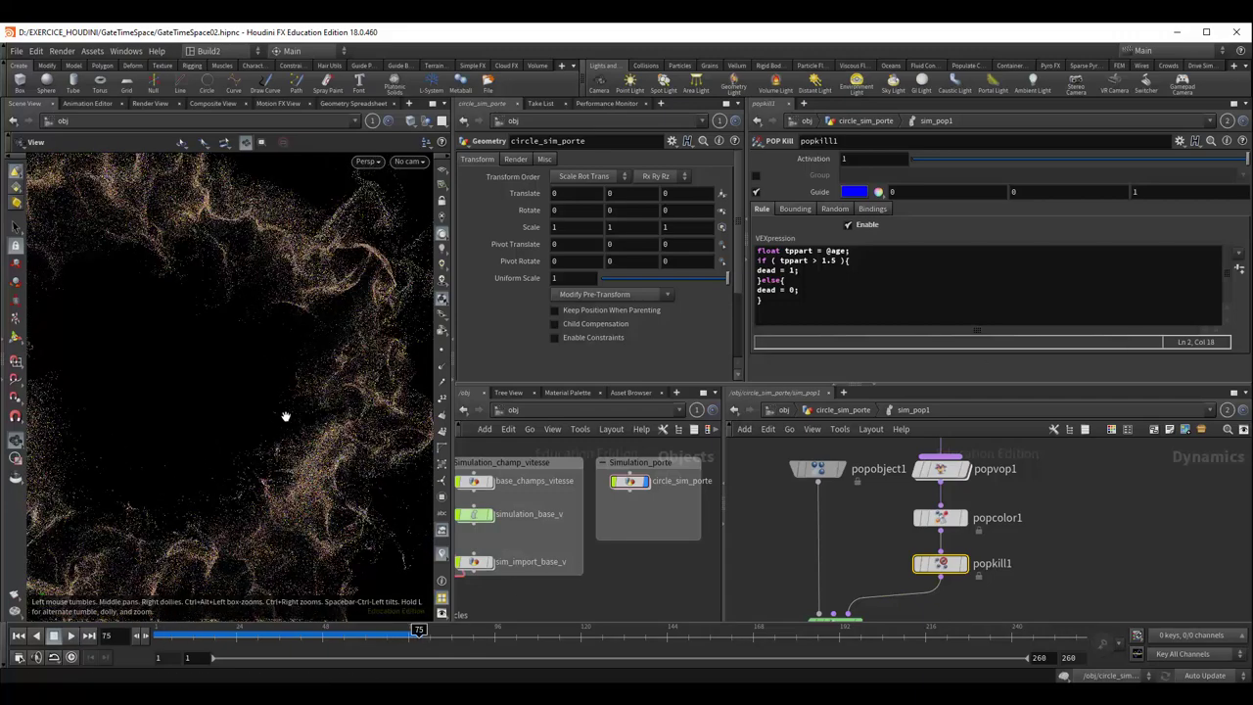
{"action": "scroll", "coordinate": [285, 415], "scroll_direction": "down", "scroll_amount": 5}
{"action": "scroll", "coordinate": [260, 439], "scroll_direction": "down", "scroll_amount": 3}
{"action": "left_click_drag", "start_coordinate": [260, 440], "coordinate": [297, 431]}
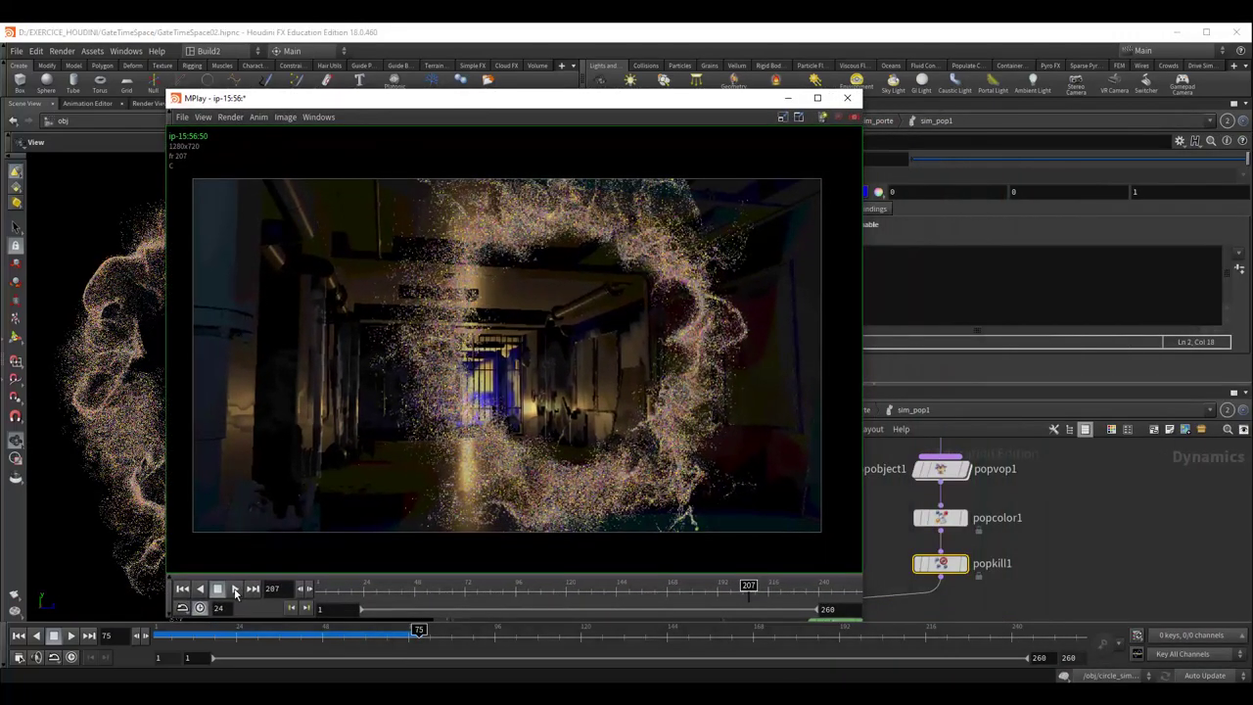
{"action": "left_click", "coordinate": [235, 588]}
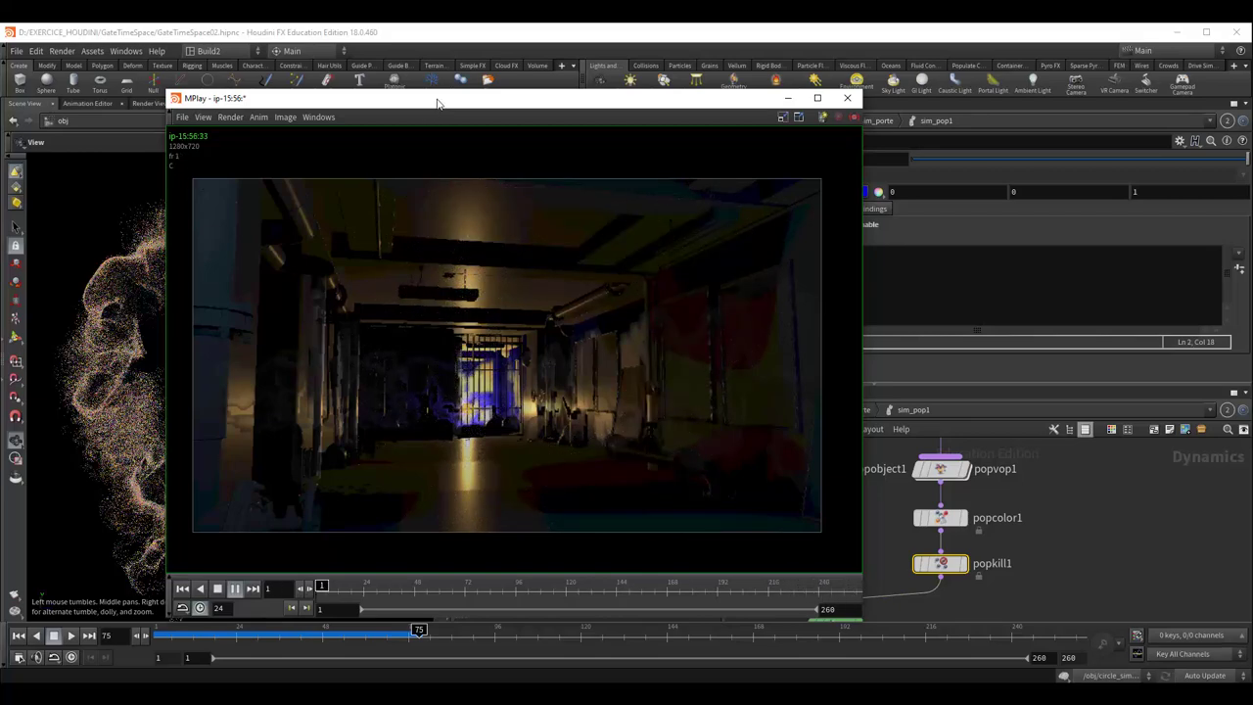
Close the MPlay flipbook and return to the circle_sim_porte network level.
{"action": "left_click_drag", "start_coordinate": [437, 103], "coordinate": [732, 162]}
{"action": "left_click", "coordinate": [1076, 162]}
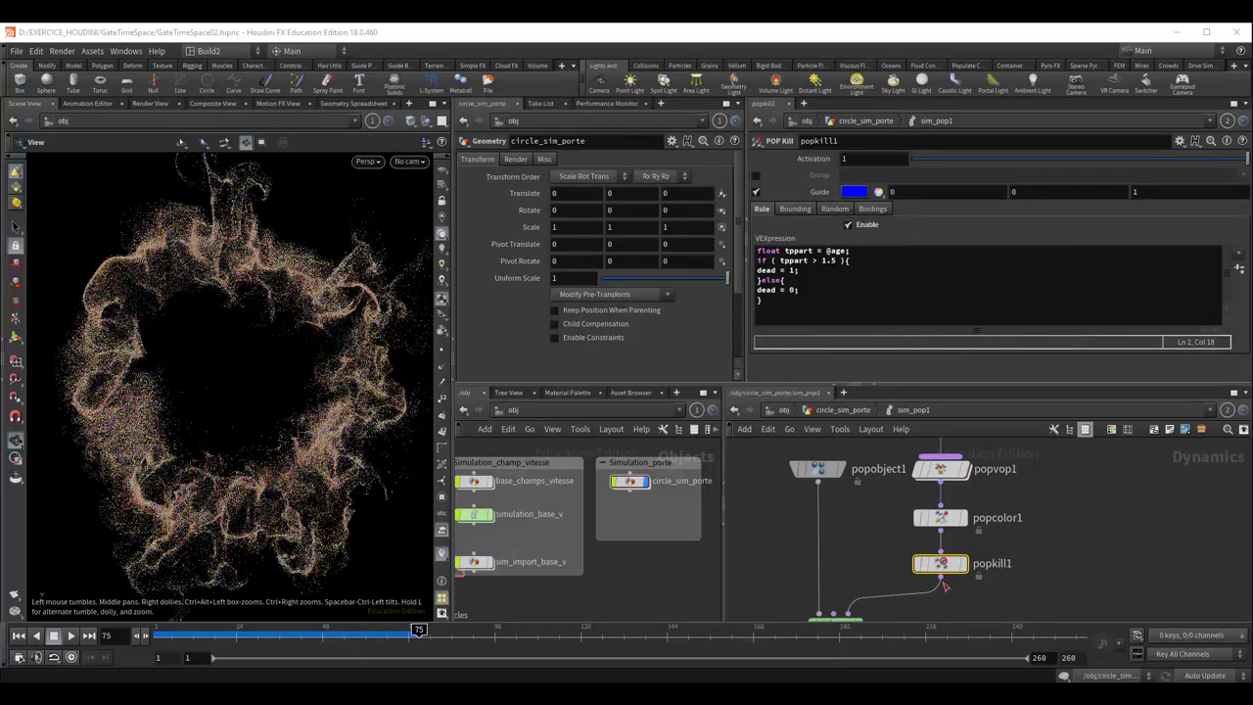
{"action": "left_click", "coordinate": [843, 409]}
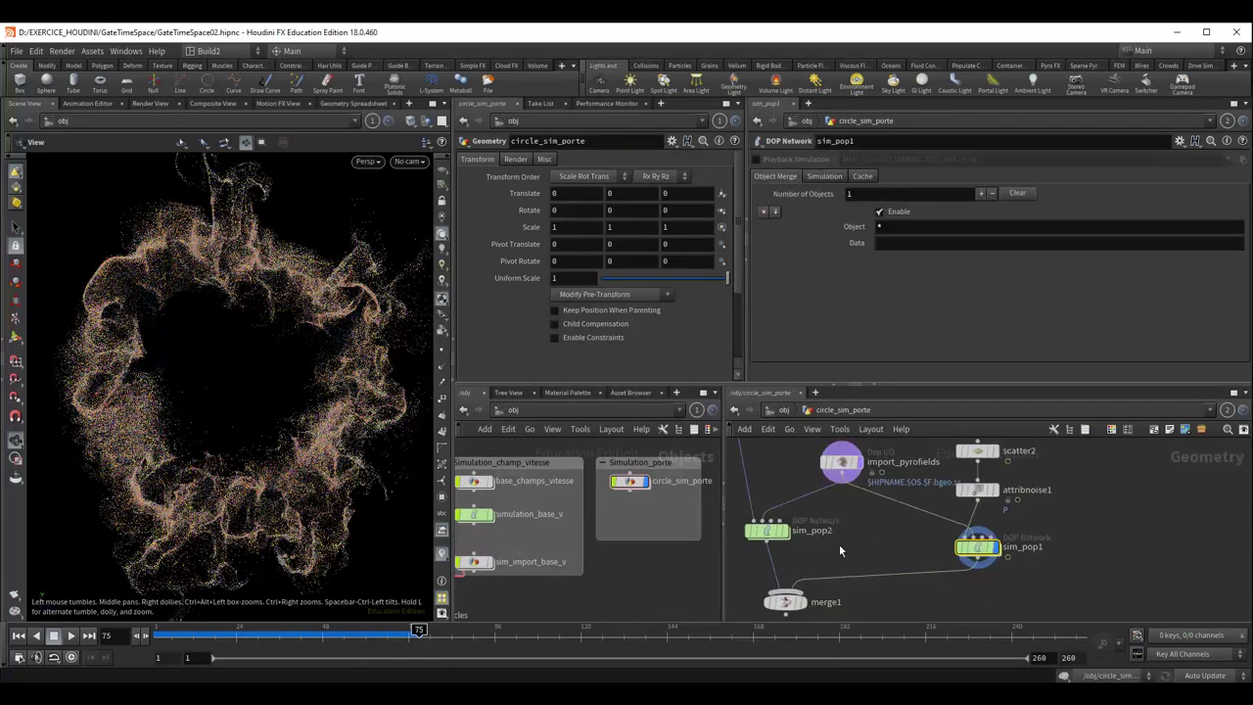
Maximize the network editor and line sim_pop2 and merge1 up under scatter1.
{"action": "middle_click_drag", "start_coordinate": [839, 544], "coordinate": [965, 545]}
{"action": "scroll", "coordinate": [965, 553], "scroll_direction": "down", "scroll_amount": 2}
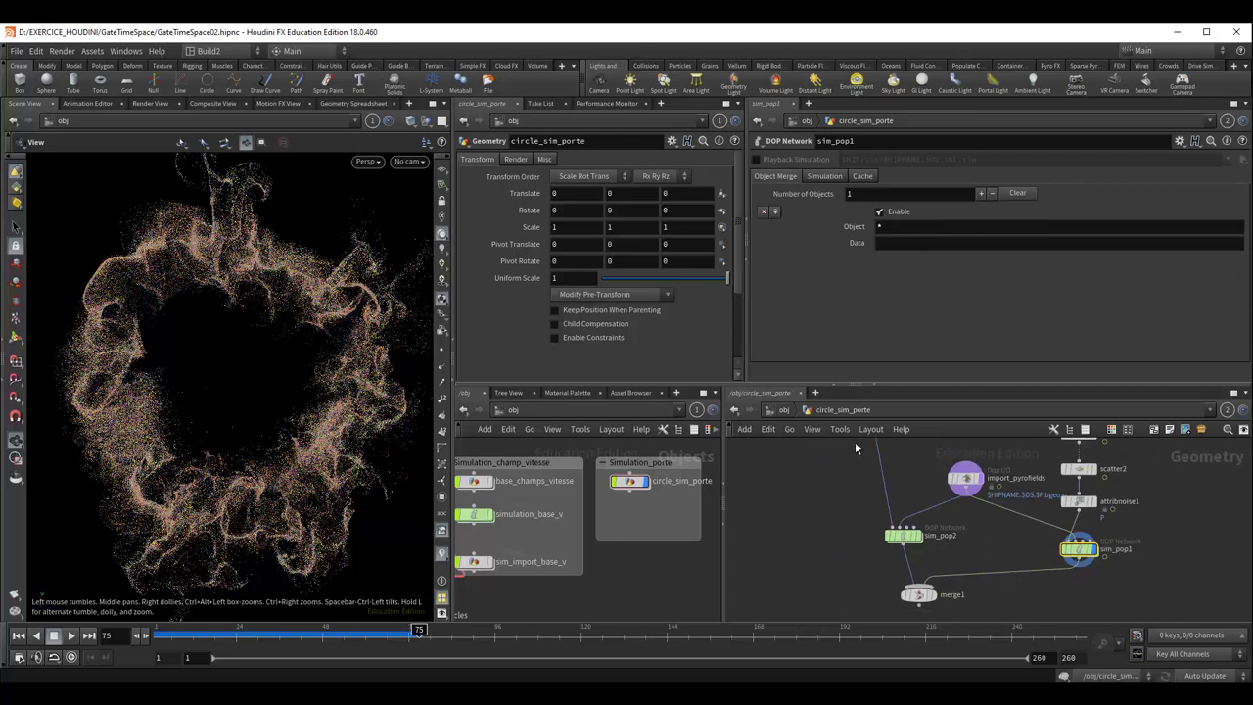
{"action": "left_click", "coordinate": [1234, 393]}
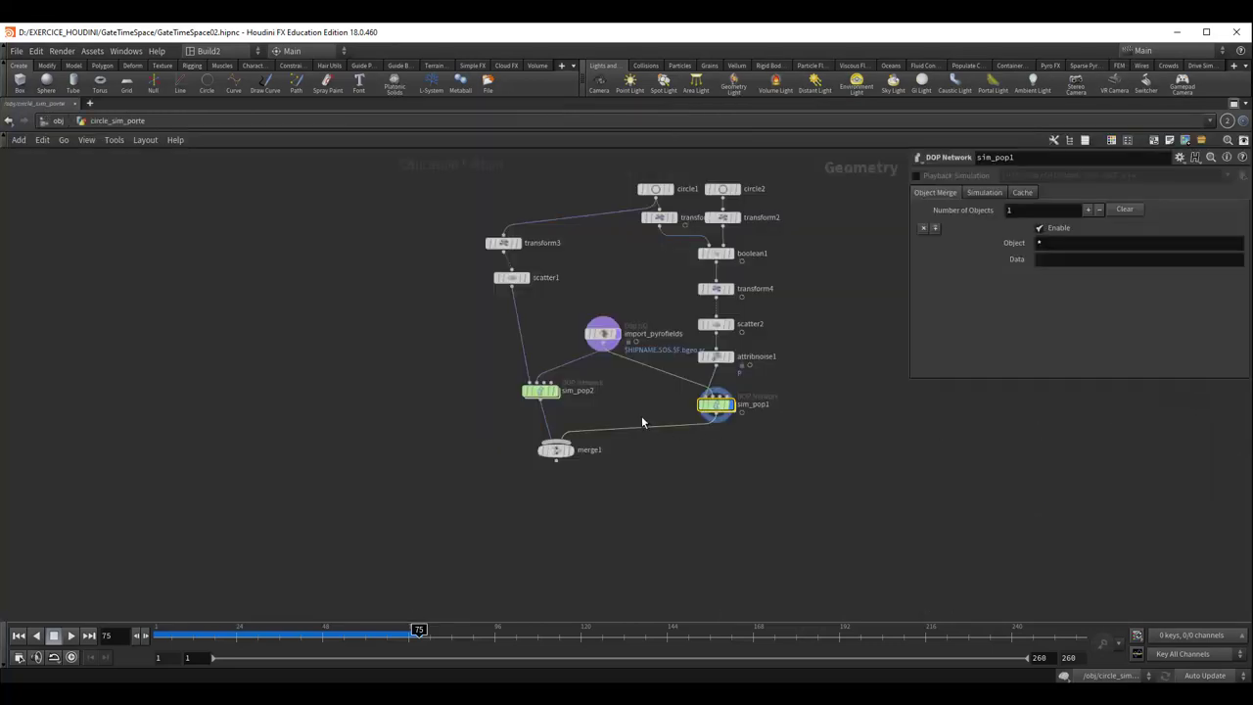
{"action": "middle_click_drag", "start_coordinate": [641, 422], "coordinate": [696, 497]}
{"action": "scroll", "coordinate": [714, 458], "scroll_direction": "up", "scroll_amount": 2}
{"action": "scroll", "coordinate": [713, 458], "scroll_direction": "up", "scroll_amount": 2}
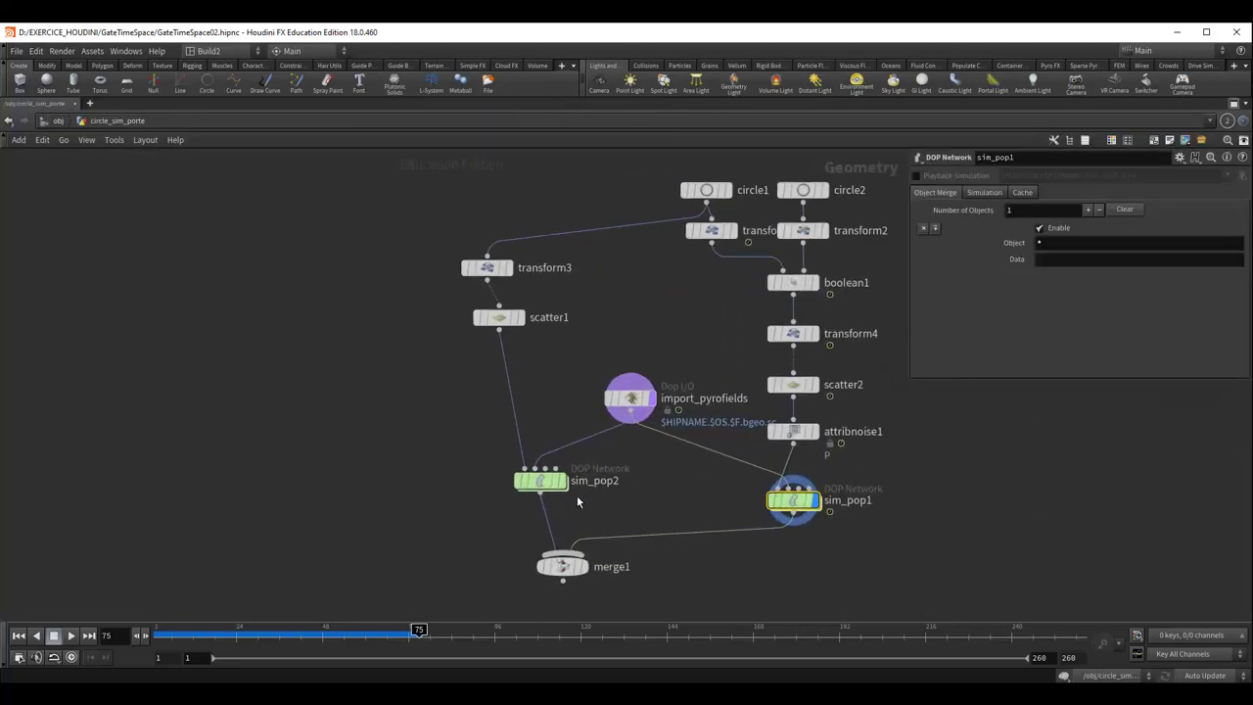
{"action": "left_click_drag", "start_coordinate": [540, 479], "coordinate": [524, 477]}
{"action": "left_click_drag", "start_coordinate": [566, 567], "coordinate": [529, 557]}
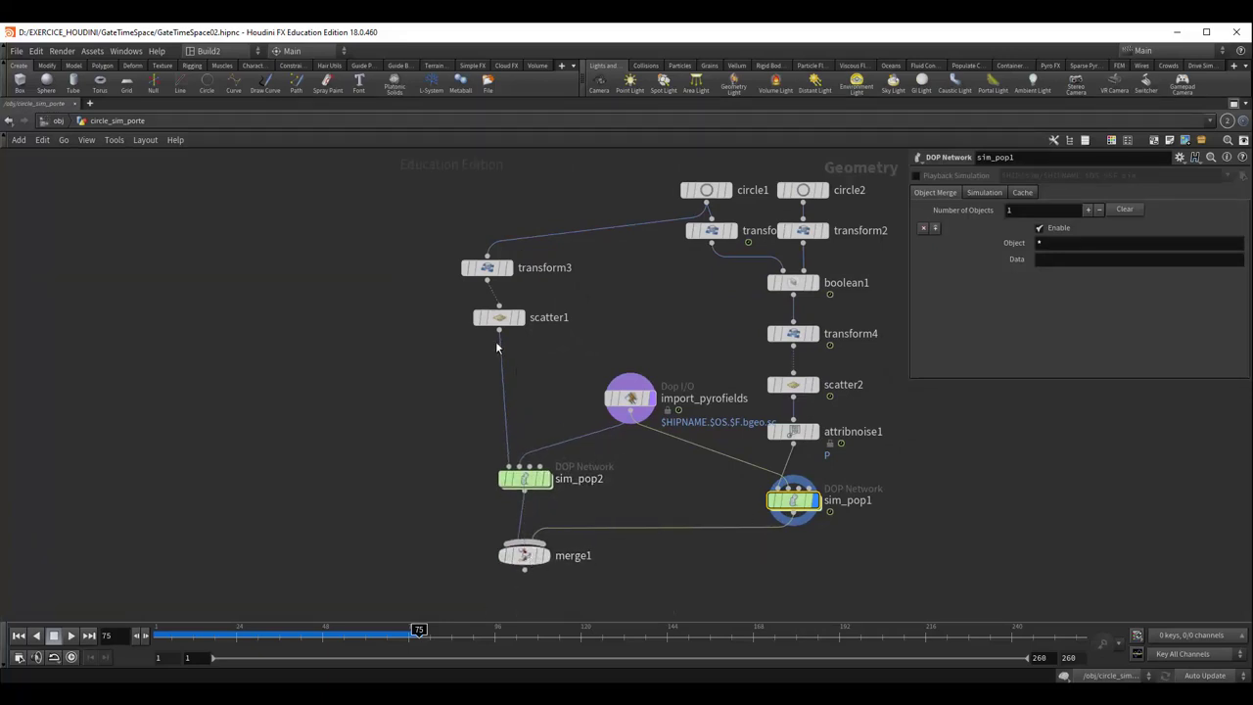
Align scatter1, transform3 and circle1 into the same column, then restore the multi-pane layout.
{"action": "left_click_drag", "start_coordinate": [499, 317], "coordinate": [509, 363]}
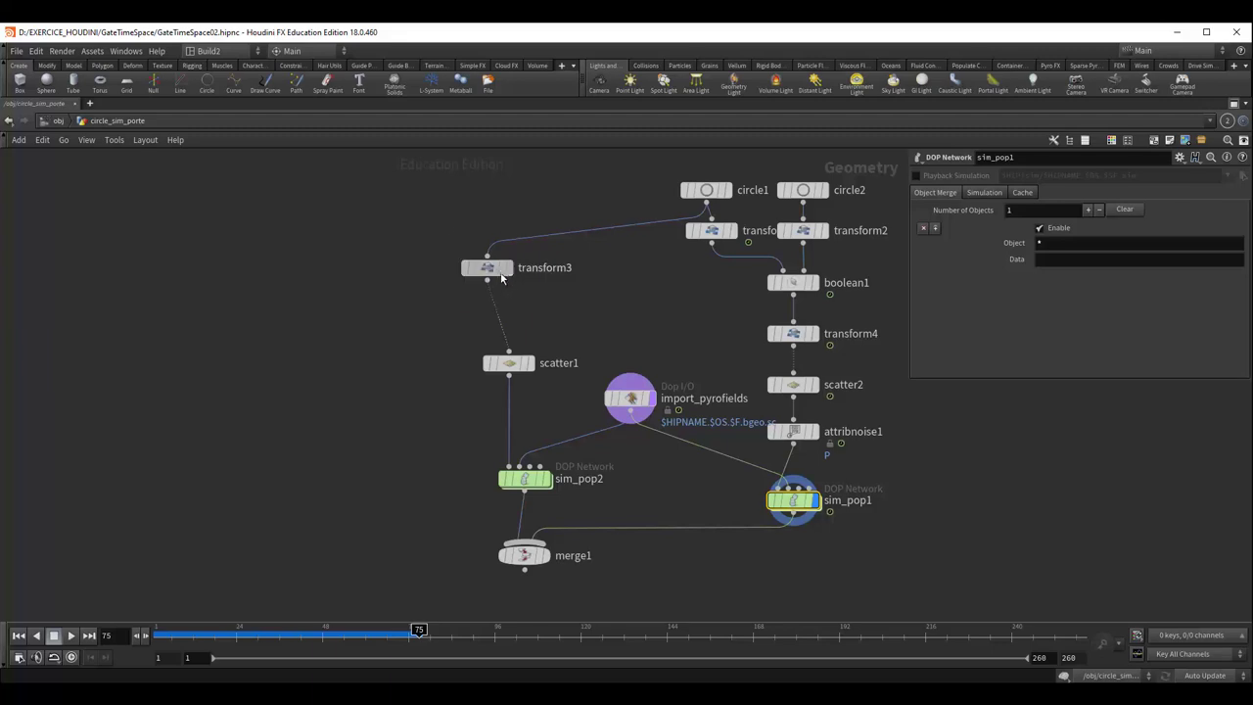
{"action": "left_click_drag", "start_coordinate": [501, 279], "coordinate": [524, 301]}
{"action": "left_click_drag", "start_coordinate": [713, 196], "coordinate": [606, 196]}
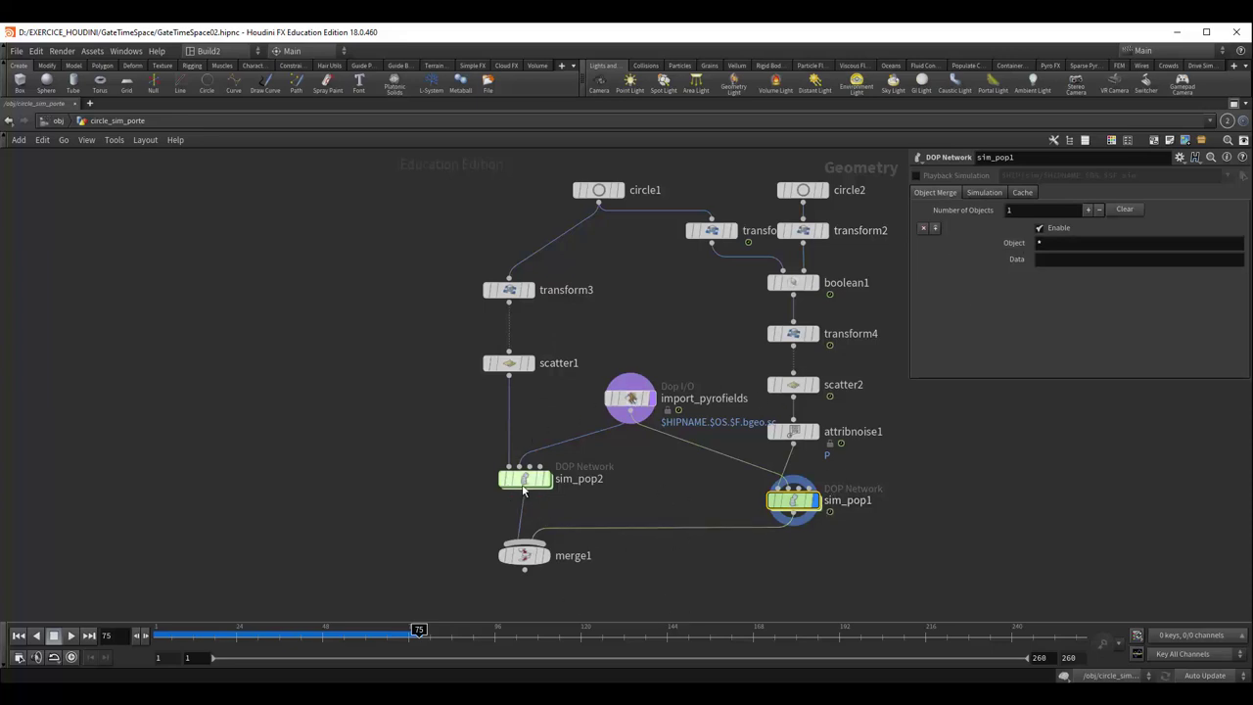
{"action": "left_click_drag", "start_coordinate": [526, 479], "coordinate": [525, 486]}
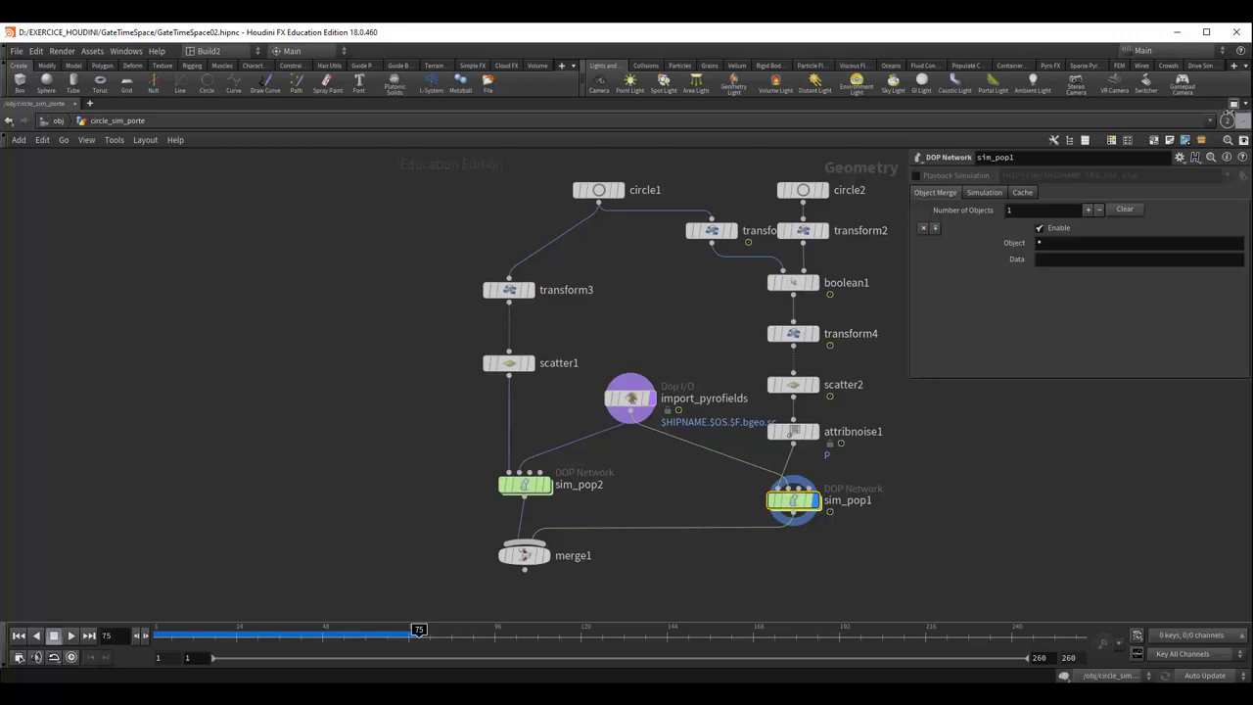
{"action": "left_click", "coordinate": [1234, 102]}
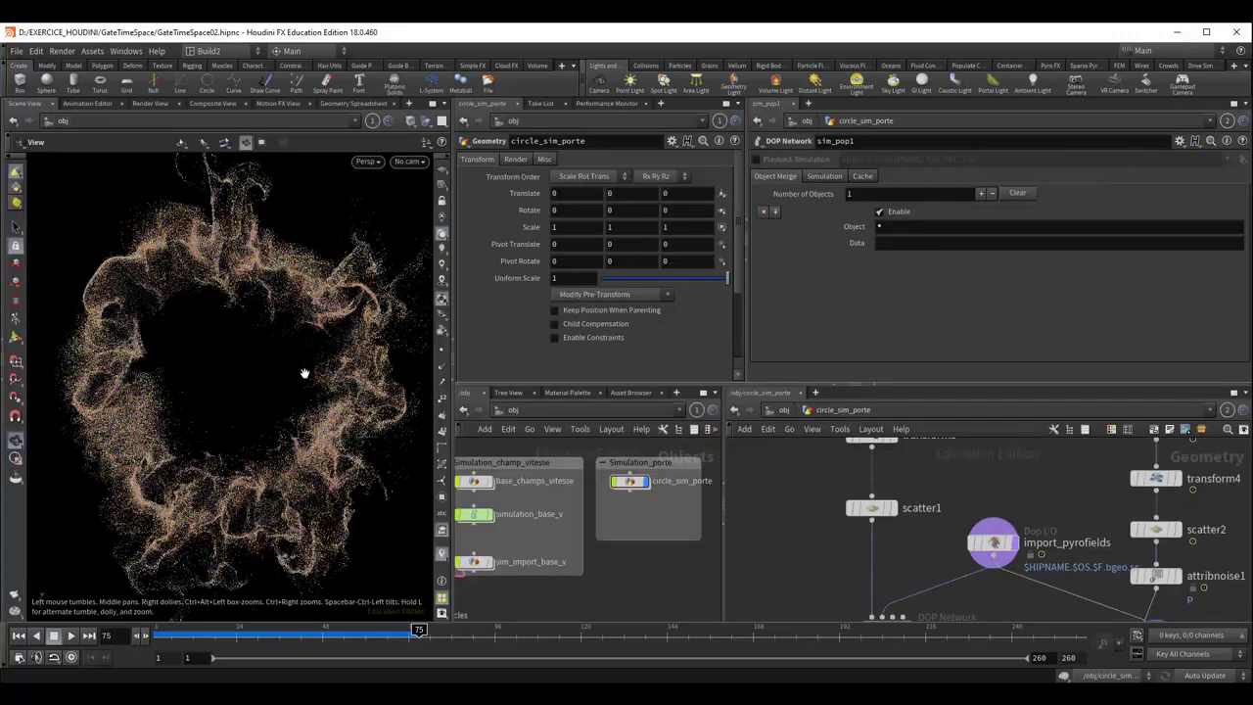
{"action": "mouse_move", "coordinate": [304, 372]}
{"action": "left_mouse_down"}
{"action": "mouse_move", "coordinate": [279, 404]}
{"action": "mouse_move", "coordinate": [323, 378]}
{"action": "mouse_move", "coordinate": [274, 382]}
{"action": "mouse_move", "coordinate": [280, 422]}
{"action": "mouse_move", "coordinate": [276, 394]}
{"action": "left_mouse_up"}
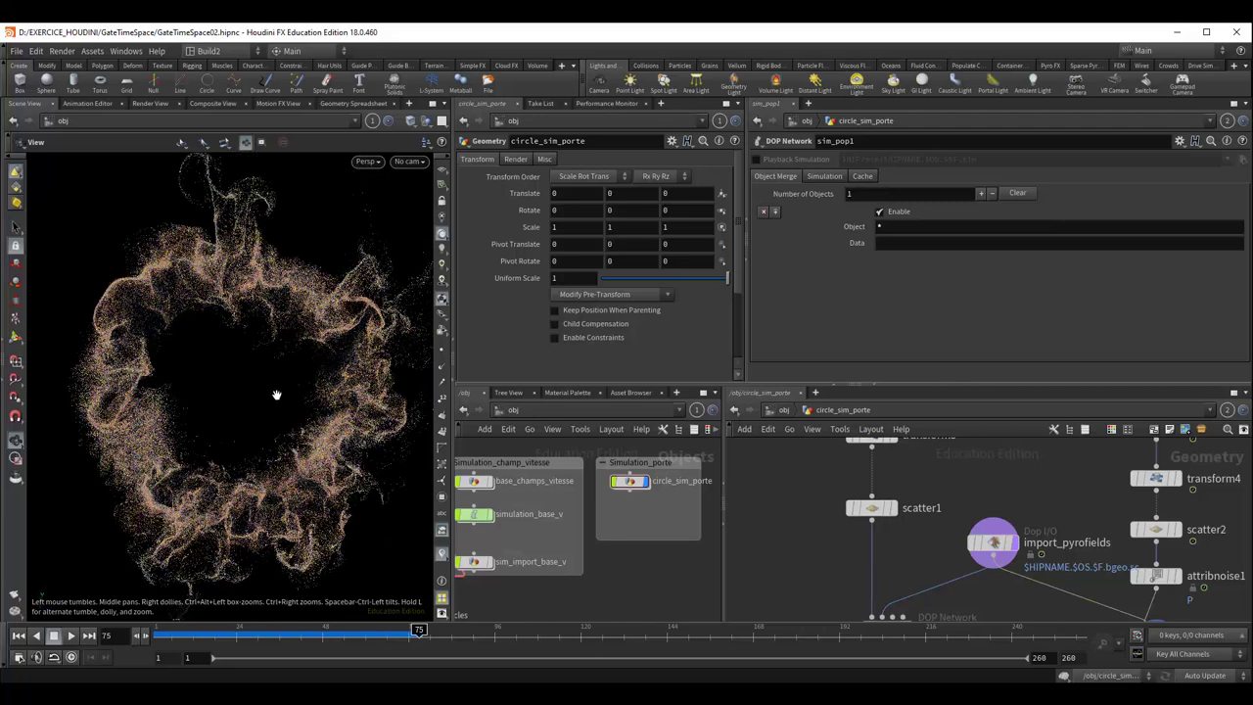